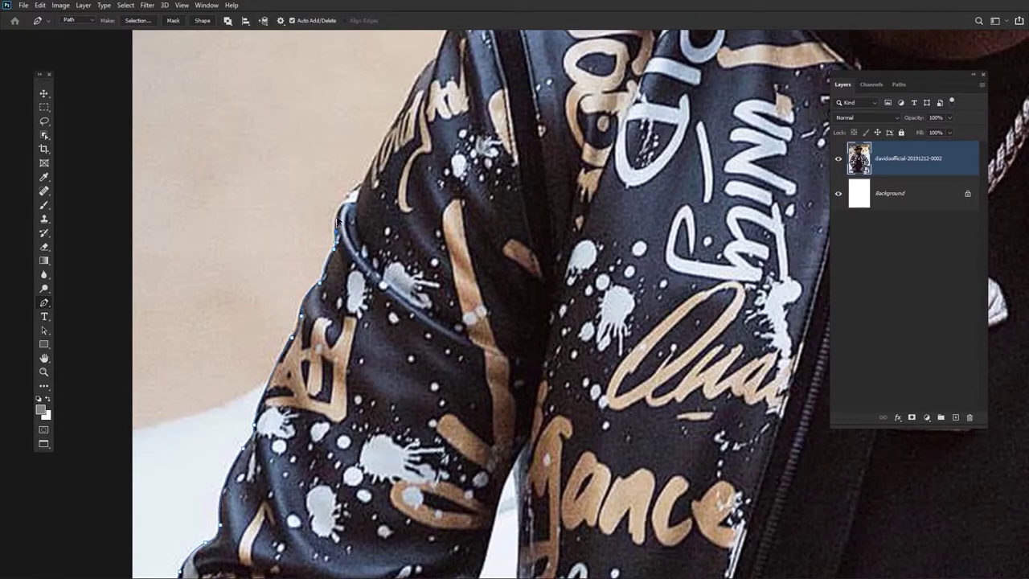
Continue the Pen tool path up the outer edge of the man's right sleeve and over the shoulder to the collar
{"action": "left_click_drag", "start_coordinate": [362, 189], "coordinate": [353, 265]}
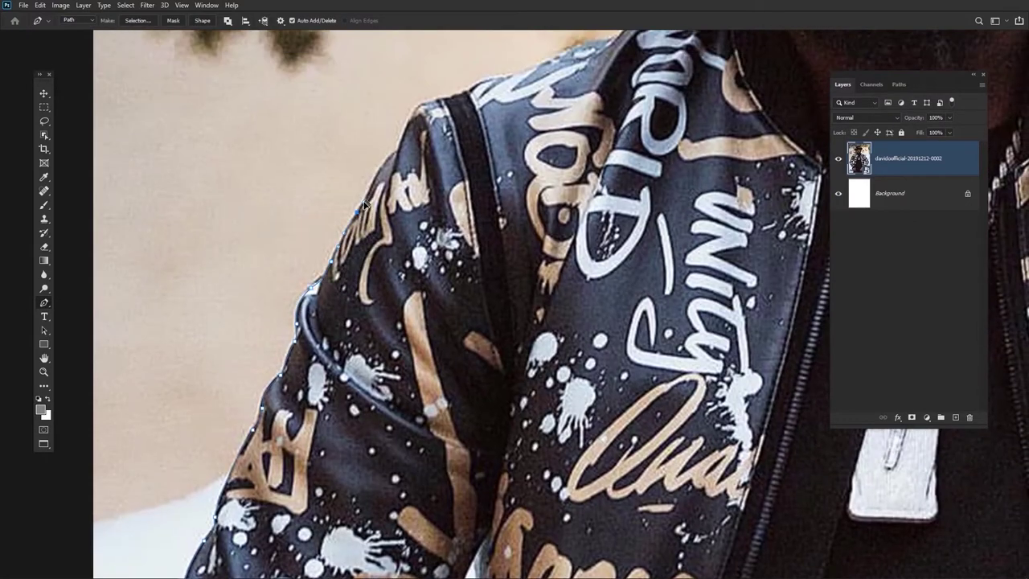
{"action": "scroll", "coordinate": [398, 145], "scroll_direction": "down", "scroll_amount": 2}
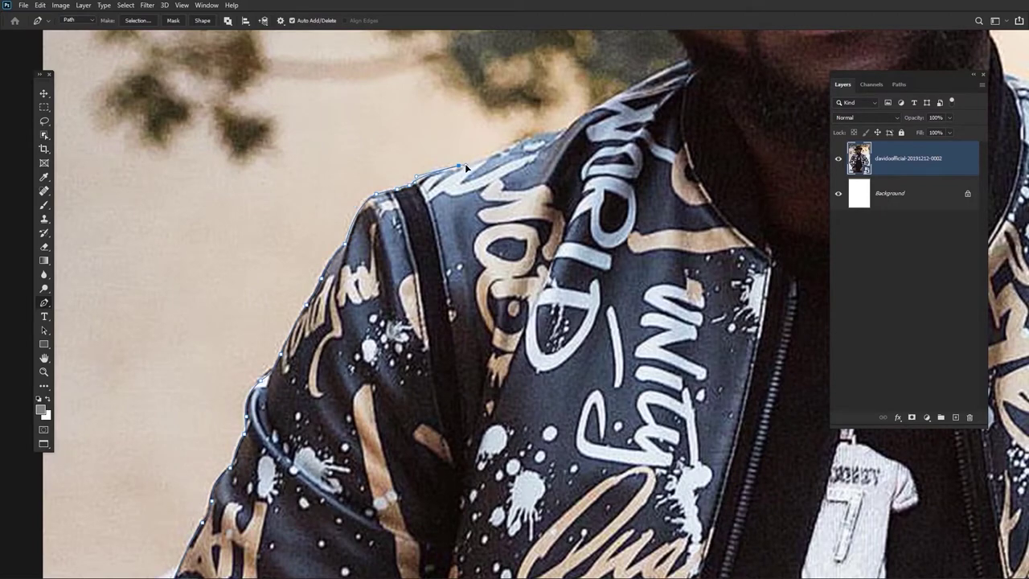
{"action": "left_click_drag", "start_coordinate": [465, 163], "coordinate": [385, 246]}
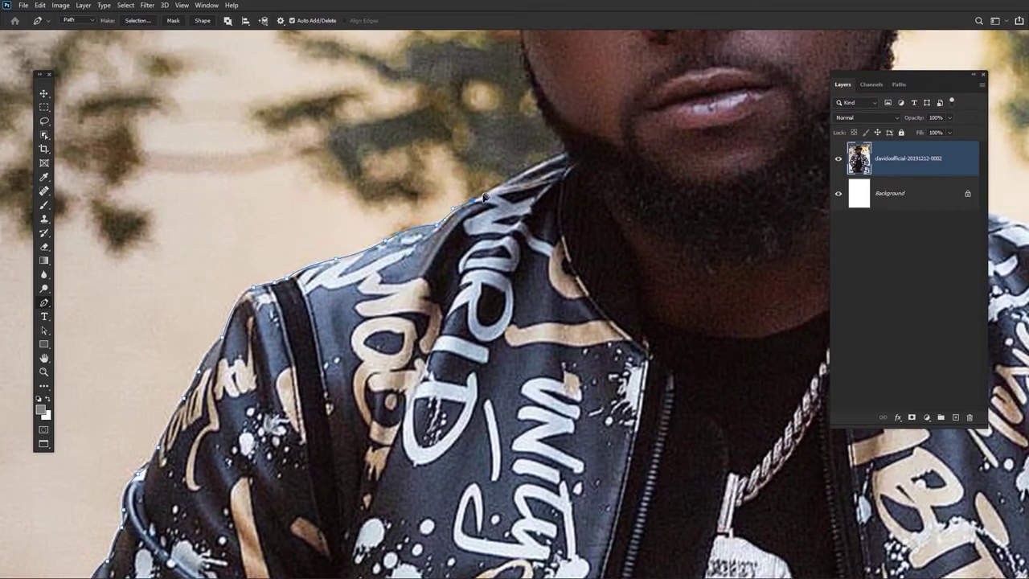
{"action": "left_click_drag", "start_coordinate": [567, 152], "coordinate": [535, 245]}
Trace the pen path up the man's right cheek and ear and around the hat brim to the base of the crown
{"action": "left_click_drag", "start_coordinate": [504, 157], "coordinate": [493, 286]}
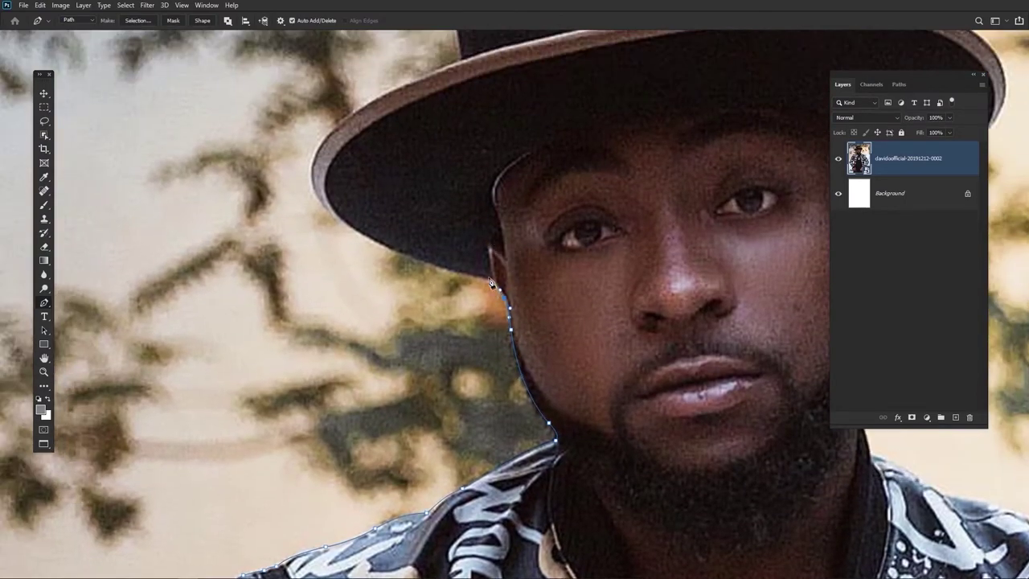
{"action": "left_click_drag", "start_coordinate": [475, 240], "coordinate": [539, 281]}
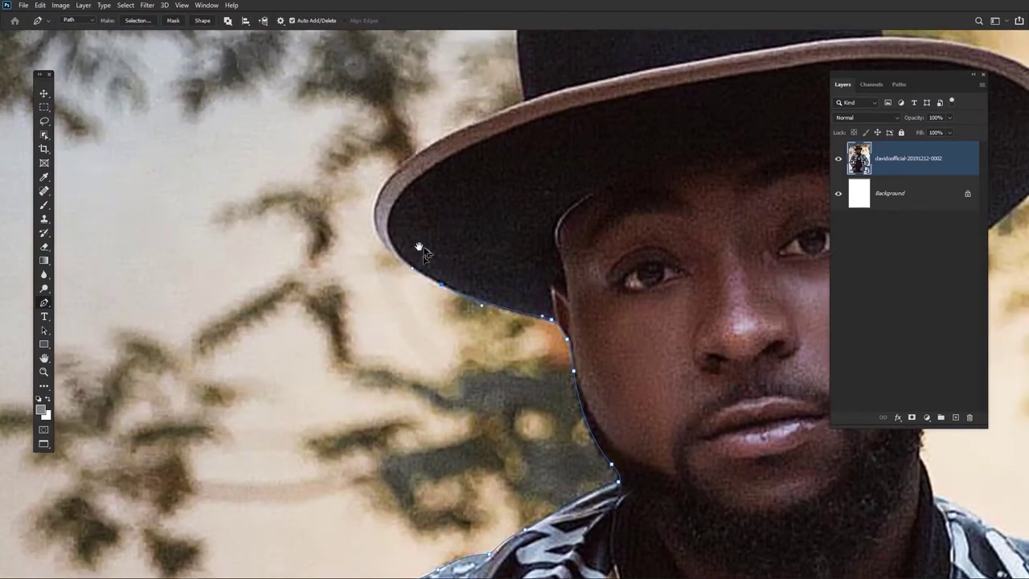
{"action": "left_click_drag", "start_coordinate": [409, 266], "coordinate": [470, 343]}
{"action": "left_click_drag", "start_coordinate": [438, 276], "coordinate": [449, 223]}
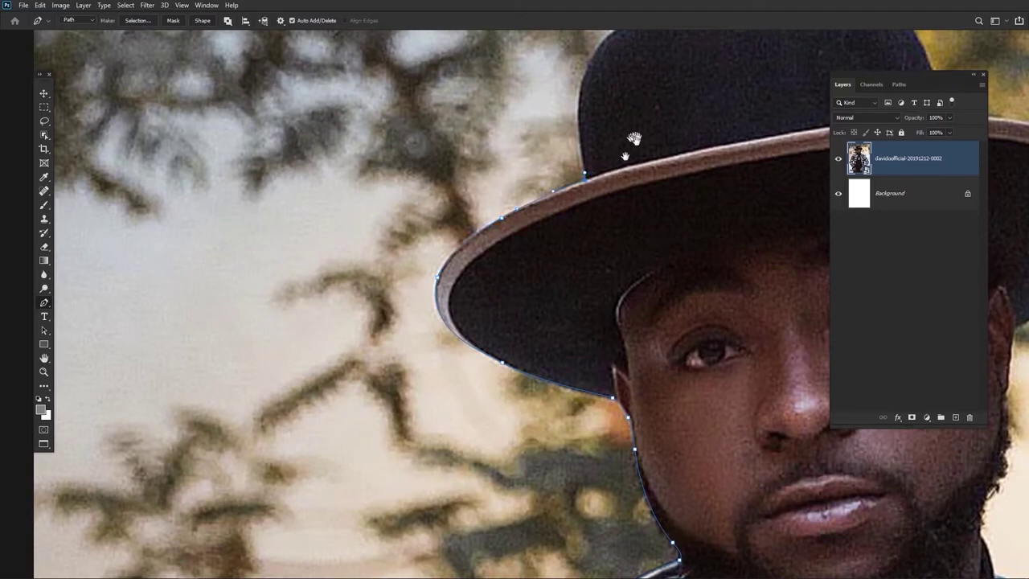
Trace the pen path around the hat's crown, over its top and down to the brim on the other side
{"action": "left_click_drag", "start_coordinate": [634, 138], "coordinate": [498, 315]}
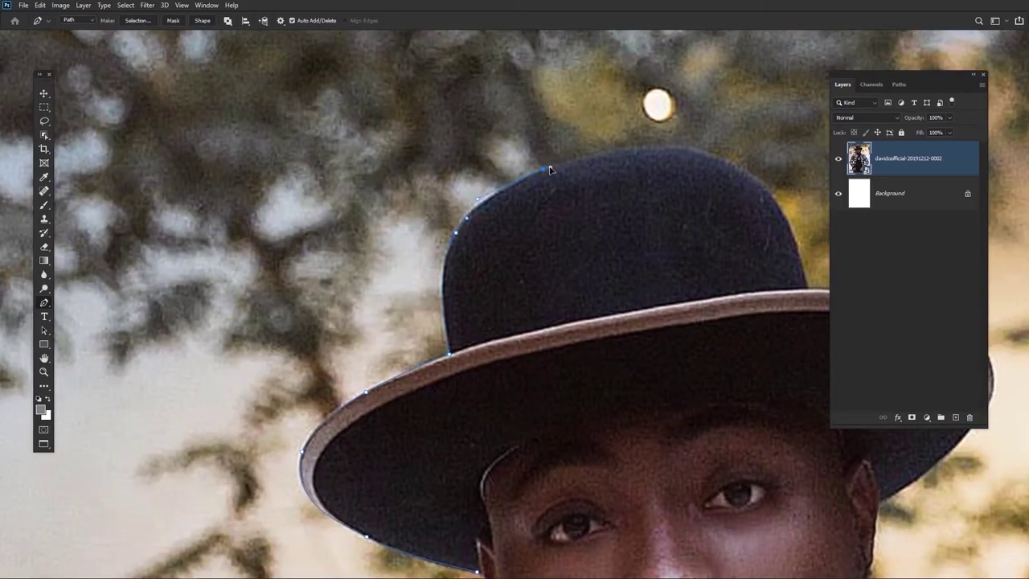
{"action": "left_click_drag", "start_coordinate": [550, 169], "coordinate": [424, 215]}
{"action": "left_click_drag", "start_coordinate": [607, 270], "coordinate": [514, 244]}
{"action": "left_click", "coordinate": [569, 245]}
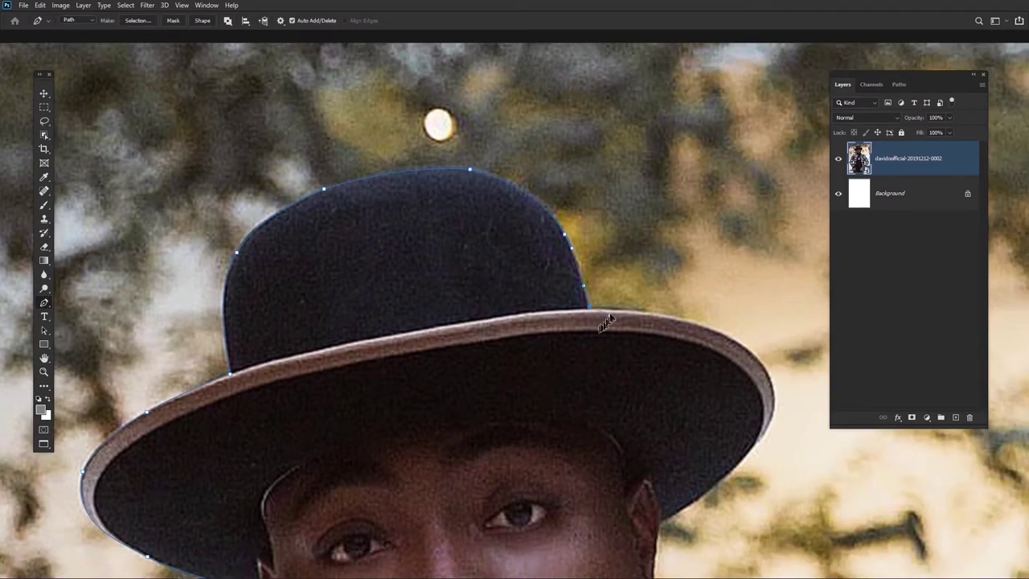
Extend the pen path around the far side of the hat brim and back underneath it to the man's left ear
{"action": "left_click_drag", "start_coordinate": [608, 322], "coordinate": [439, 300]}
{"action": "left_click_drag", "start_coordinate": [547, 305], "coordinate": [532, 233]}
{"action": "mouse_move", "coordinate": [573, 283]}
{"action": "left_mouse_down"}
{"action": "mouse_move", "coordinate": [567, 339]}
{"action": "mouse_move", "coordinate": [584, 272]}
{"action": "left_mouse_up"}
{"action": "left_click_drag", "start_coordinate": [549, 303], "coordinate": [549, 301]}
{"action": "left_click_drag", "start_coordinate": [517, 317], "coordinate": [605, 203]}
{"action": "left_click_drag", "start_coordinate": [589, 216], "coordinate": [570, 229]}
{"action": "left_click", "coordinate": [582, 246]}
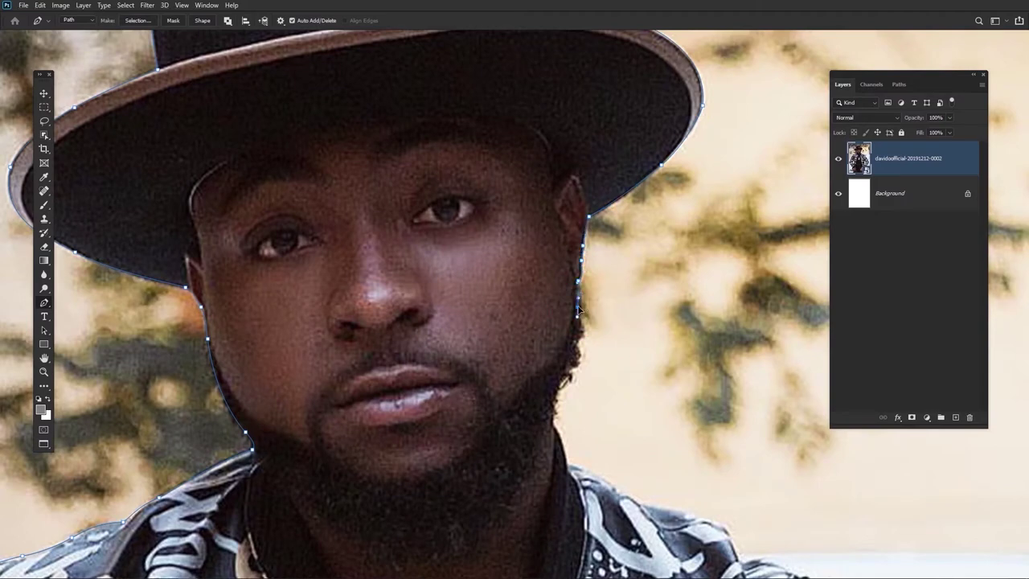
Trace the pen path down the man's left ear and cheek along the edge of the beard
{"action": "left_click", "coordinate": [578, 308], "text": "alt"}
{"action": "left_click_drag", "start_coordinate": [583, 337], "coordinate": [594, 267]}
{"action": "left_click", "coordinate": [591, 265]}
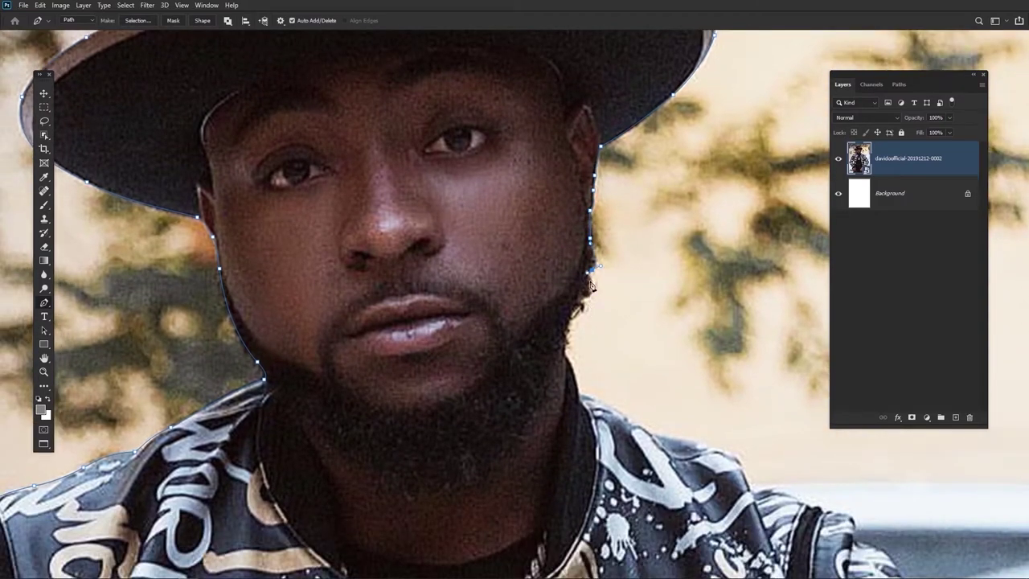
{"action": "left_click_drag", "start_coordinate": [580, 403], "coordinate": [499, 305]}
Continue the pen path down the neck and collar and along the man's left shoulder to the sleeve seam
{"action": "left_click", "coordinate": [562, 319], "text": "alt"}
{"action": "left_click_drag", "start_coordinate": [556, 334], "coordinate": [503, 307]}
{"action": "left_click_drag", "start_coordinate": [509, 301], "coordinate": [563, 339]}
{"action": "left_click_drag", "start_coordinate": [574, 343], "coordinate": [516, 302]}
{"action": "left_click_drag", "start_coordinate": [522, 306], "coordinate": [539, 307]}
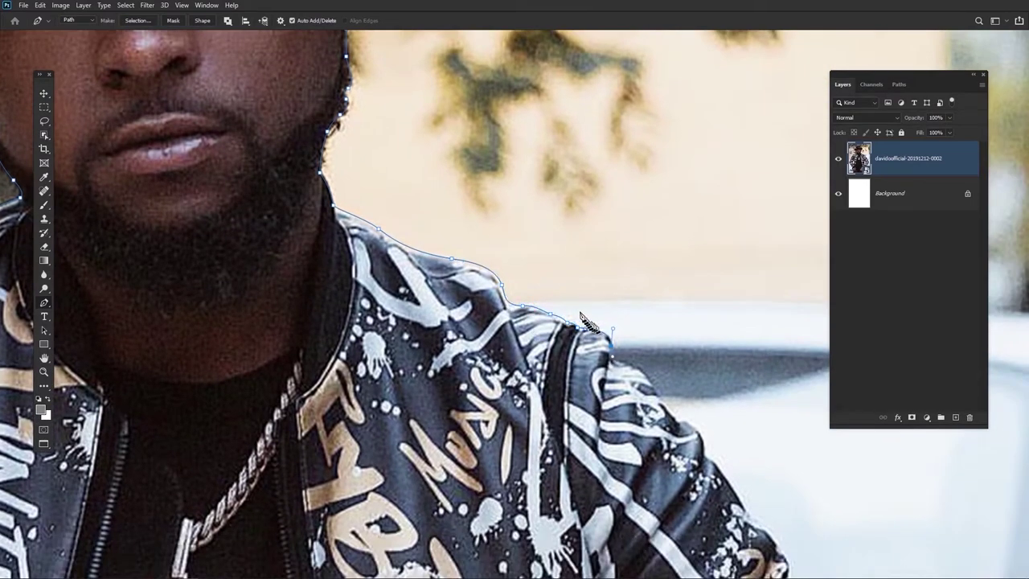
Trace the pen path from the left shoulder seam down the outer edge of the upper sleeve
{"action": "left_click_drag", "start_coordinate": [587, 326], "coordinate": [546, 271]}
{"action": "left_click", "coordinate": [604, 323]}
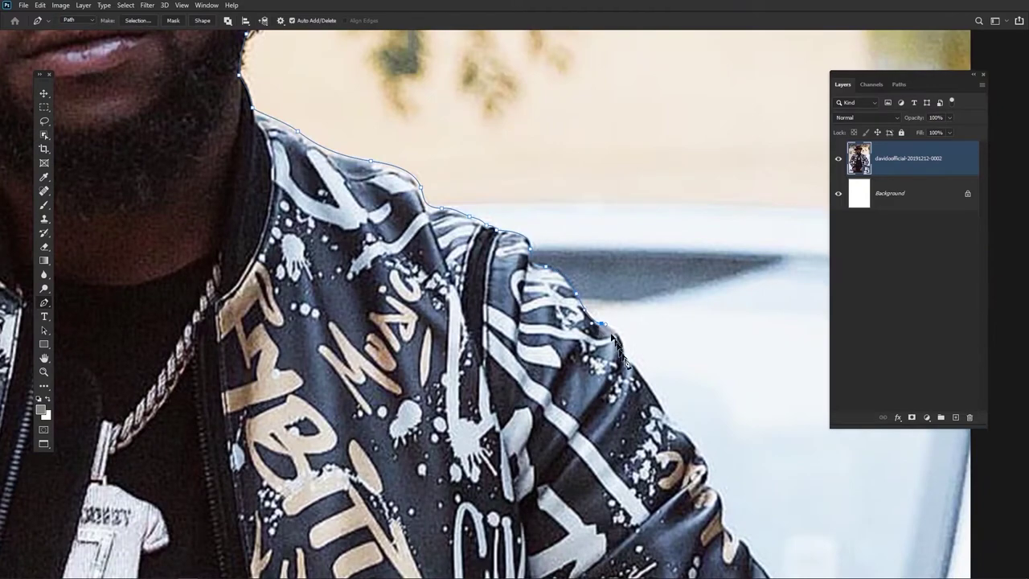
{"action": "left_click_drag", "start_coordinate": [635, 372], "coordinate": [580, 328]}
{"action": "left_click_drag", "start_coordinate": [609, 387], "coordinate": [569, 340]}
{"action": "left_click_drag", "start_coordinate": [574, 328], "coordinate": [584, 347]}
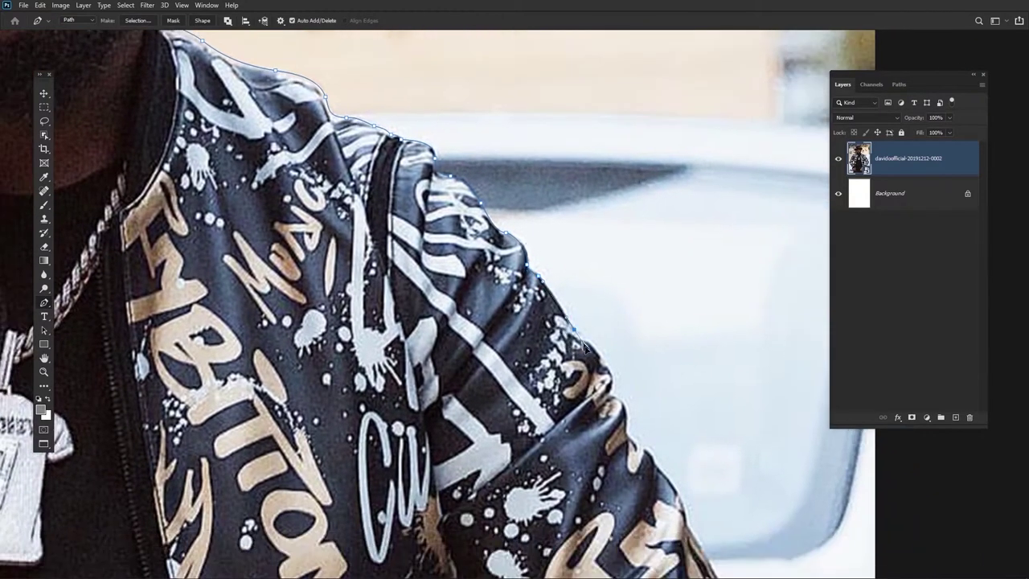
{"action": "left_click", "coordinate": [590, 345]}
Follow the folds of the man's left sleeve with the pen path down to just above the elbow
{"action": "left_click_drag", "start_coordinate": [626, 401], "coordinate": [585, 342]}
{"action": "left_click", "coordinate": [601, 353]}
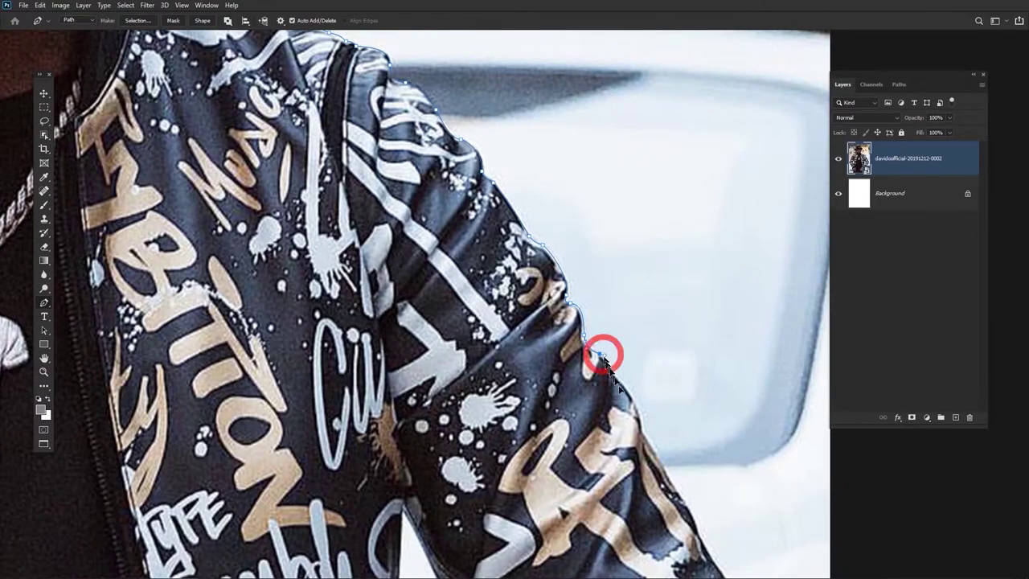
{"action": "left_click_drag", "start_coordinate": [613, 378], "coordinate": [589, 338]}
{"action": "left_click_drag", "start_coordinate": [619, 374], "coordinate": [581, 317]}
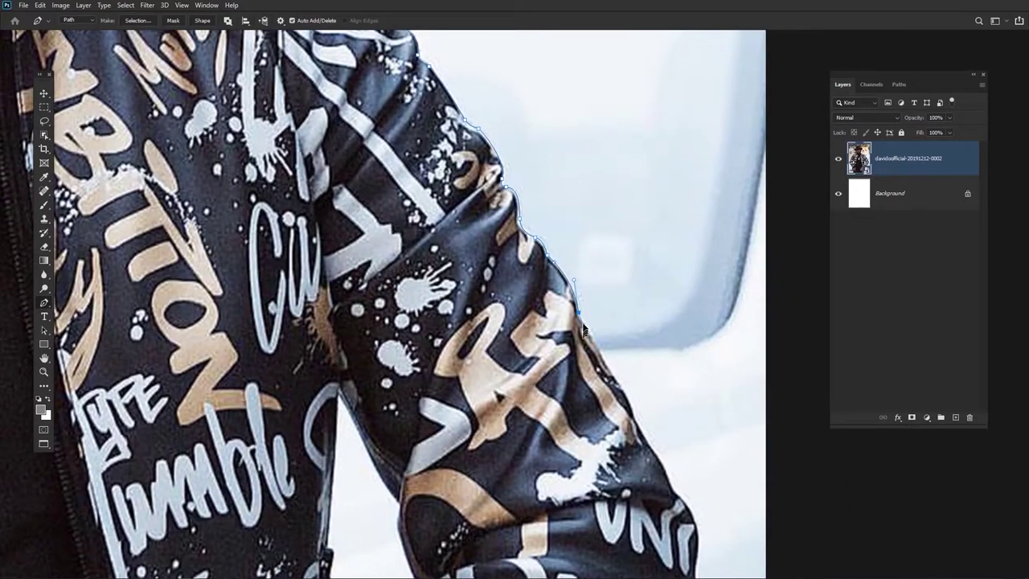
{"action": "left_click_drag", "start_coordinate": [631, 406], "coordinate": [592, 314]}
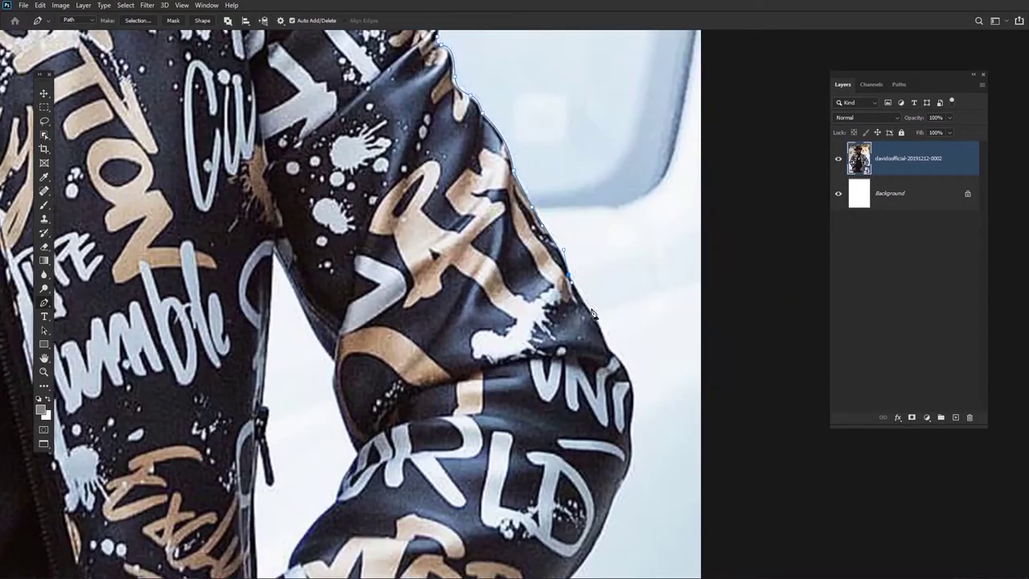
{"action": "left_click_drag", "start_coordinate": [608, 353], "coordinate": [573, 289]}
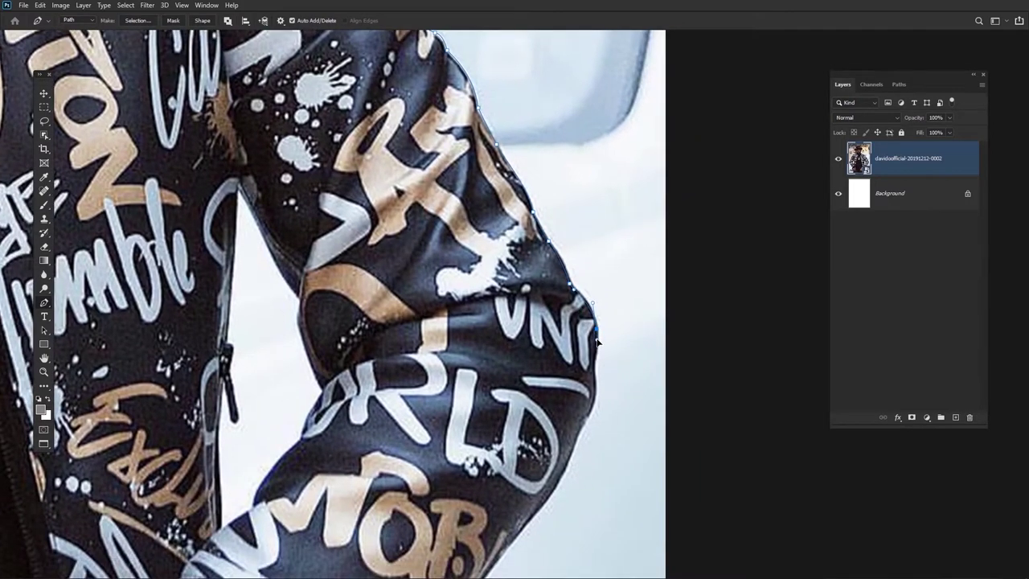
Trace the pen path around the man's left elbow and along the underside of the forearm towards the cuff
{"action": "left_click_drag", "start_coordinate": [597, 342], "coordinate": [601, 277]}
{"action": "left_click_drag", "start_coordinate": [597, 311], "coordinate": [601, 330]}
{"action": "left_click_drag", "start_coordinate": [579, 376], "coordinate": [611, 259]}
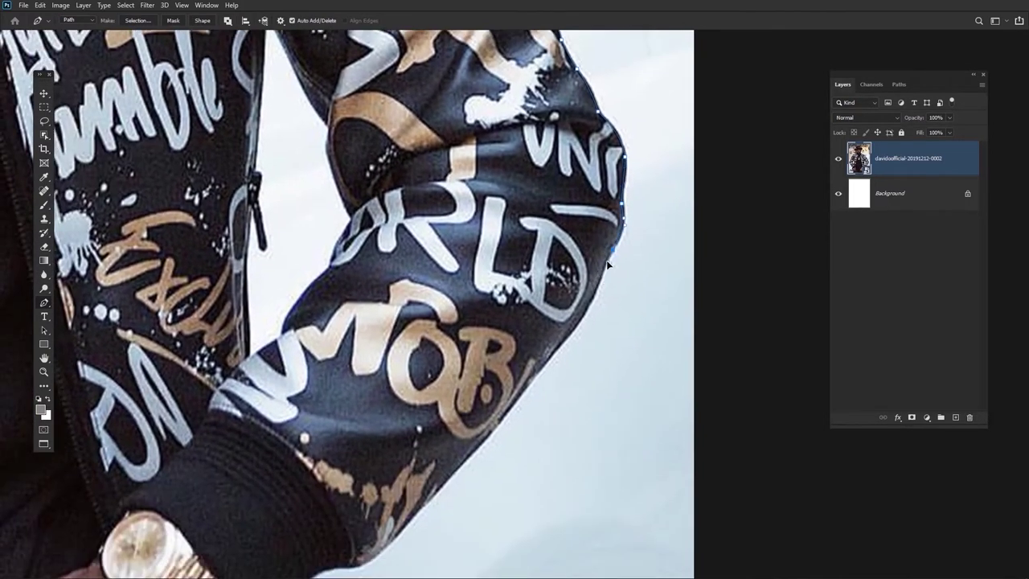
{"action": "left_click_drag", "start_coordinate": [597, 297], "coordinate": [612, 247]}
{"action": "left_click_drag", "start_coordinate": [565, 319], "coordinate": [629, 222]}
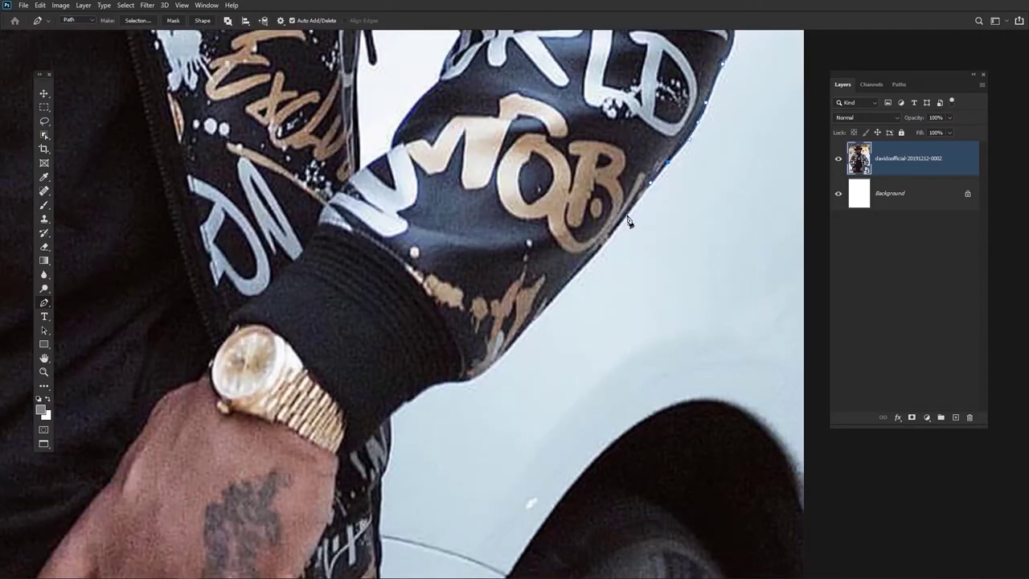
{"action": "left_click_drag", "start_coordinate": [565, 294], "coordinate": [634, 227]}
{"action": "left_click_drag", "start_coordinate": [564, 298], "coordinate": [604, 263]}
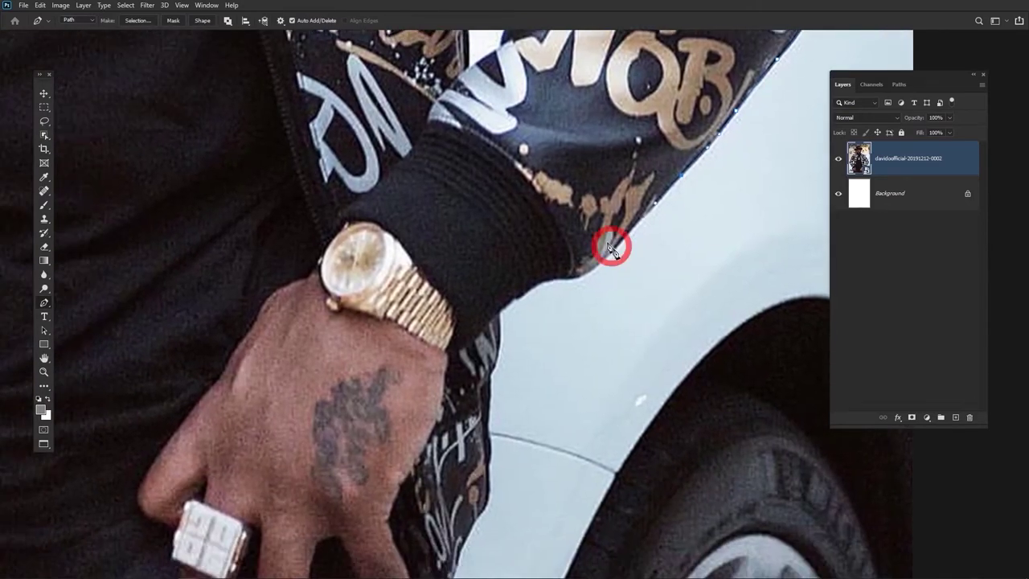
Continue the pen path around the left cuff and down the jacket's side edge beside the hand
{"action": "left_click_drag", "start_coordinate": [553, 285], "coordinate": [619, 261]}
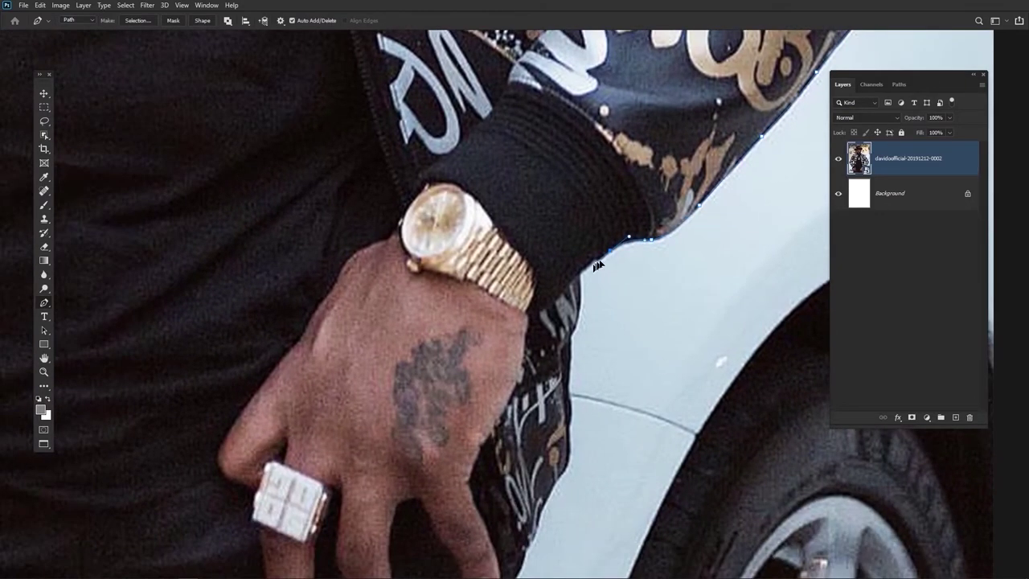
{"action": "left_click_drag", "start_coordinate": [580, 287], "coordinate": [602, 268]}
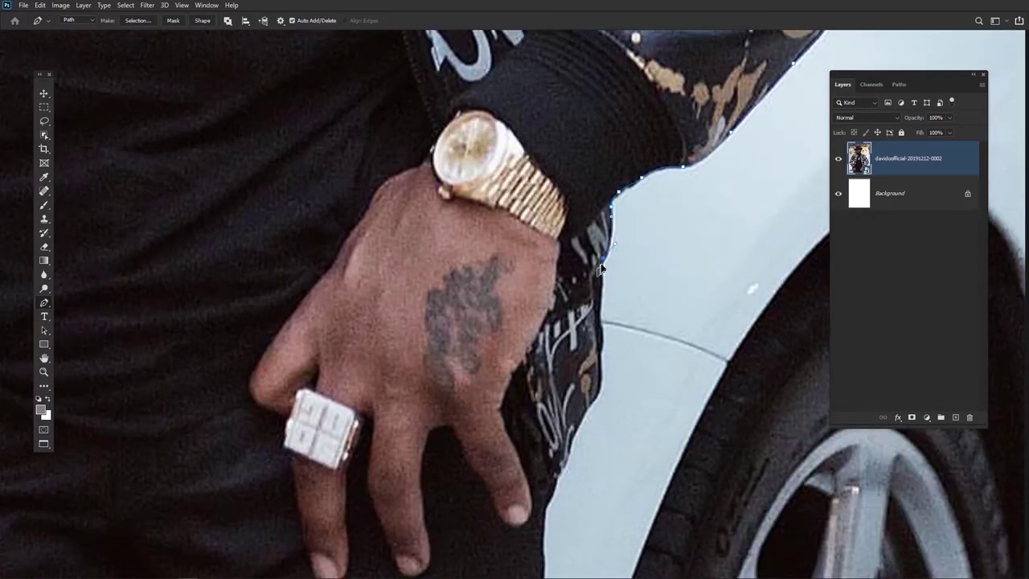
{"action": "left_click_drag", "start_coordinate": [599, 356], "coordinate": [604, 285]}
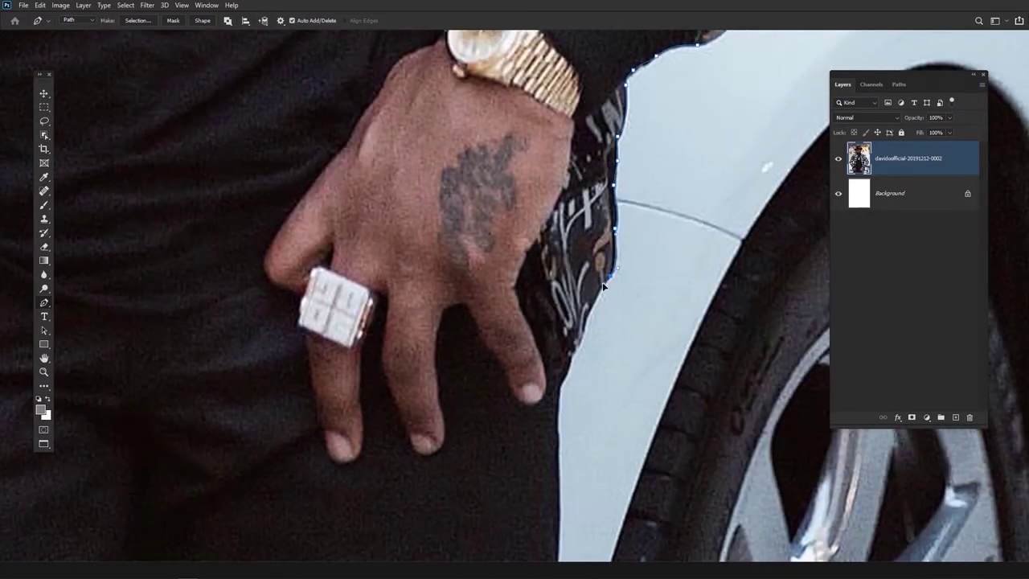
{"action": "left_click_drag", "start_coordinate": [578, 351], "coordinate": [605, 294]}
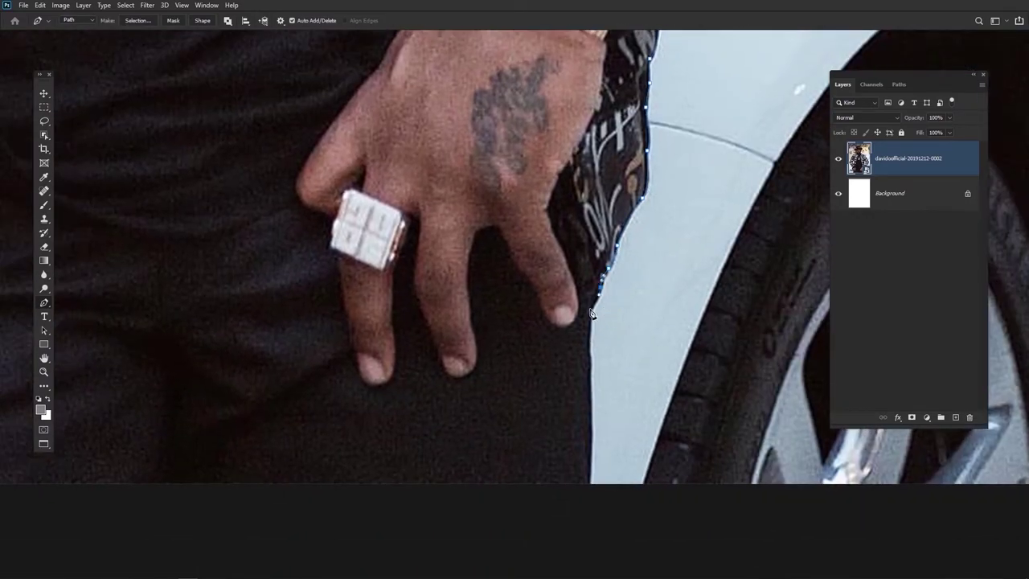
Trace the trouser edge past the lower border of the photo, close the path around the man, and fit the image on screen
{"action": "left_click_drag", "start_coordinate": [591, 367], "coordinate": [597, 293]}
{"action": "left_click", "coordinate": [620, 325]}
{"action": "left_click_drag", "start_coordinate": [611, 359], "coordinate": [615, 383]}
{"action": "left_click", "coordinate": [626, 350]}
{"action": "left_click", "coordinate": [240, 336]}
{"action": "left_click_drag", "start_coordinate": [580, 265], "coordinate": [576, 264]}
{"action": "key", "text": "ctrl+0"}
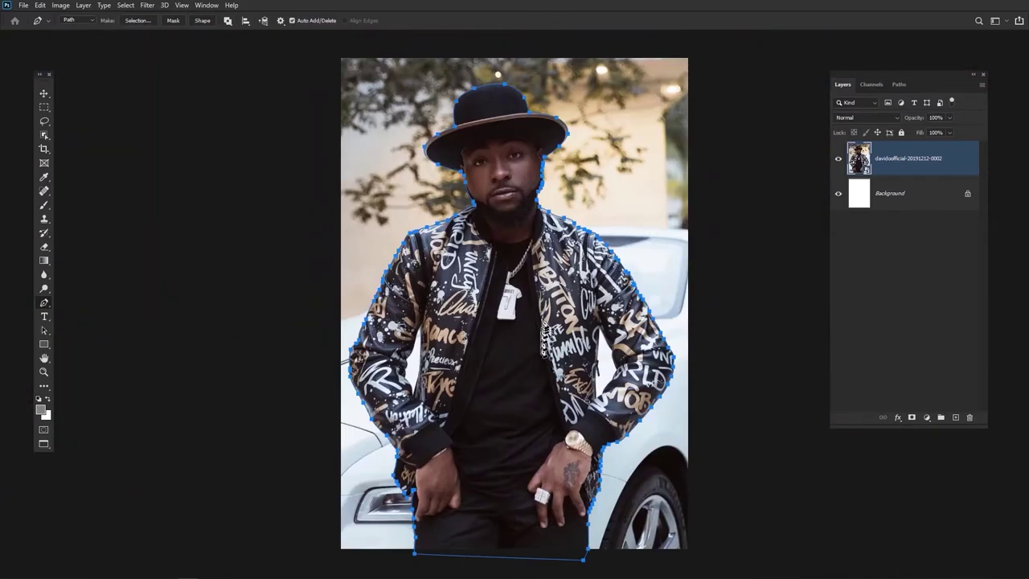
Start a new pen path in the gap between the man's right arm and torso, tracing up the inner sleeve edge
{"action": "left_click_drag", "start_coordinate": [420, 390], "coordinate": [440, 379]}
{"action": "left_click_drag", "start_coordinate": [388, 413], "coordinate": [461, 401]}
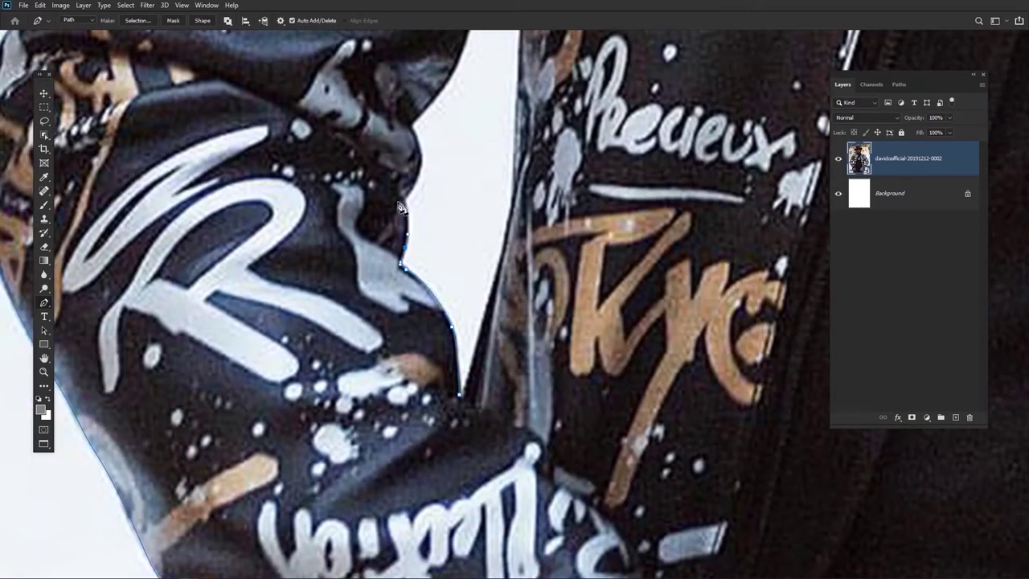
{"action": "left_click_drag", "start_coordinate": [408, 202], "coordinate": [427, 194]}
{"action": "left_click_drag", "start_coordinate": [445, 111], "coordinate": [396, 217]}
{"action": "left_click_drag", "start_coordinate": [430, 168], "coordinate": [425, 252]}
{"action": "mouse_move", "coordinate": [448, 200]}
{"action": "left_mouse_down"}
{"action": "mouse_move", "coordinate": [460, 142]}
{"action": "mouse_move", "coordinate": [452, 181]}
{"action": "left_mouse_up"}
{"action": "left_click_drag", "start_coordinate": [483, 147], "coordinate": [423, 281]}
{"action": "left_click_drag", "start_coordinate": [421, 198], "coordinate": [475, 128]}
{"action": "left_click_drag", "start_coordinate": [454, 152], "coordinate": [457, 177]}
Trace the path down the jacket's body edge and close it at the lower tip of the right arm gap
{"action": "scroll", "coordinate": [463, 154], "scroll_direction": "down", "scroll_amount": 3}
{"action": "left_click_drag", "start_coordinate": [462, 230], "coordinate": [463, 279]}
{"action": "scroll", "coordinate": [464, 248], "scroll_direction": "down", "scroll_amount": 3}
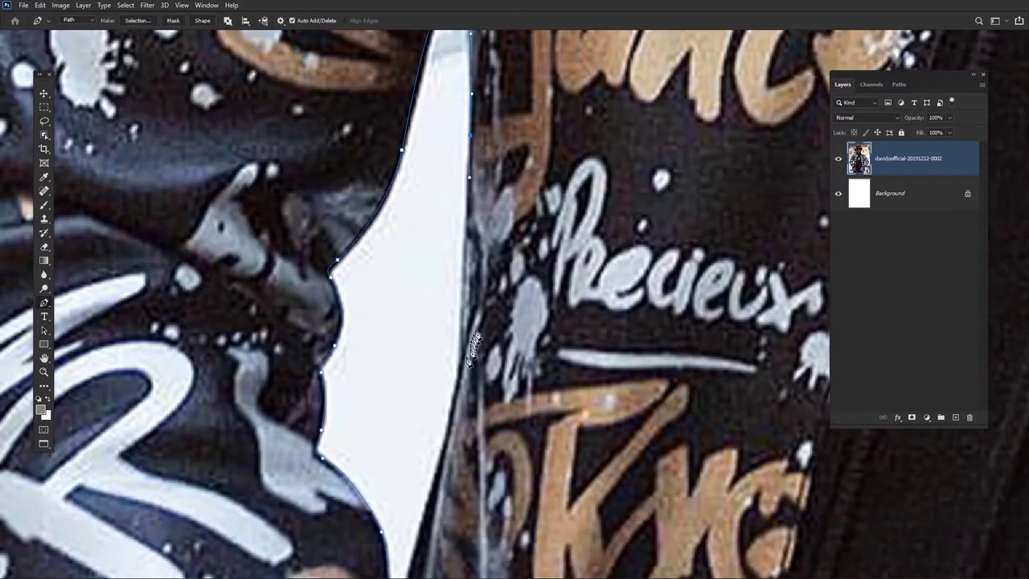
{"action": "scroll", "coordinate": [464, 353], "scroll_direction": "down", "scroll_amount": 10}
{"action": "left_click_drag", "start_coordinate": [482, 300], "coordinate": [510, 188]}
{"action": "left_click", "coordinate": [451, 349]}
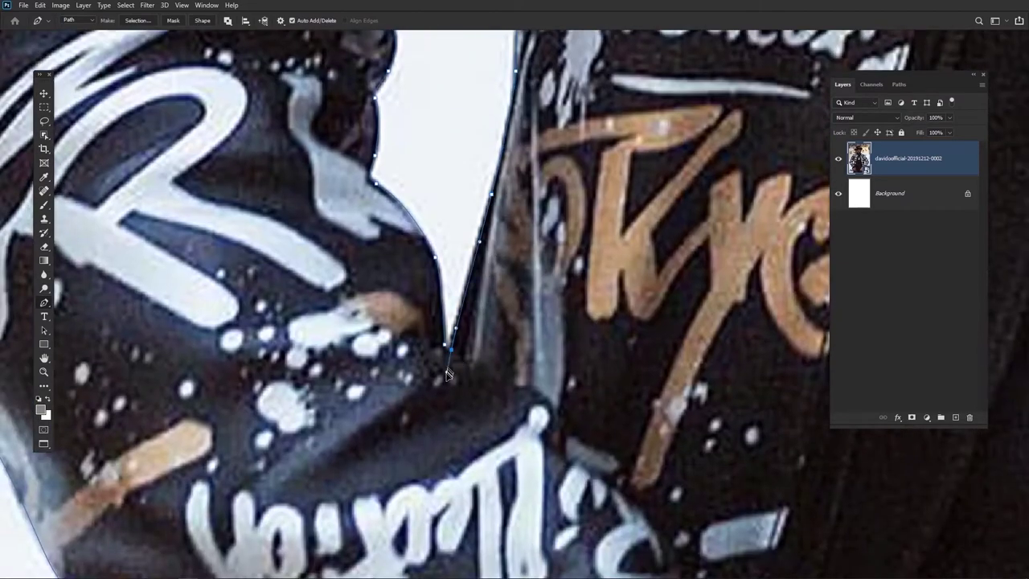
{"action": "scroll", "coordinate": [599, 331], "scroll_direction": "down", "scroll_amount": 5}
Start a pen path in the gap by the man's left arm, tracing up the jacket edge and along the hanging zipper pull
{"action": "left_click_drag", "start_coordinate": [611, 345], "coordinate": [152, 309]}
{"action": "scroll", "coordinate": [563, 446], "scroll_direction": "up", "scroll_amount": 5}
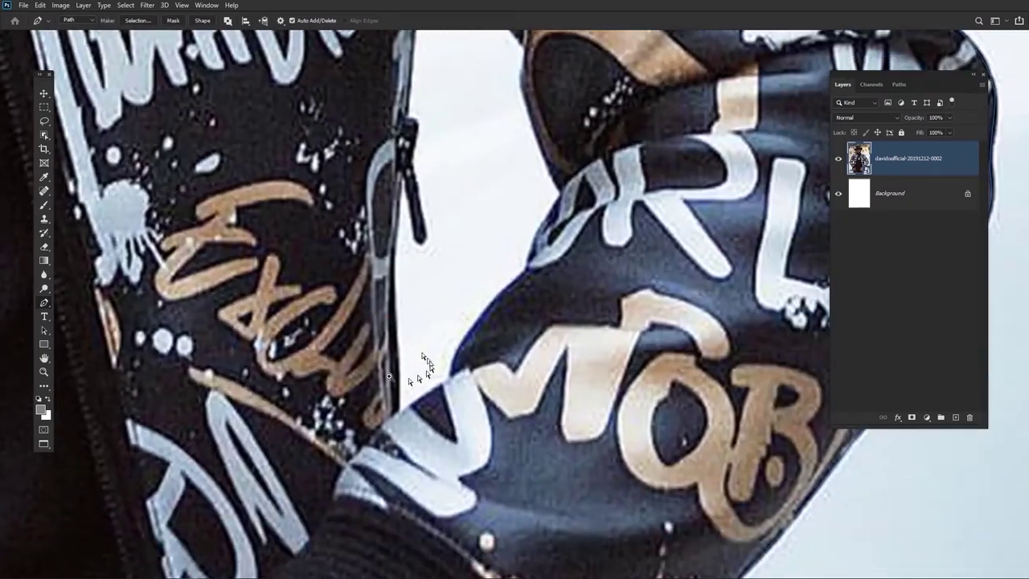
{"action": "left_click", "coordinate": [399, 412]}
{"action": "left_click", "coordinate": [394, 258]}
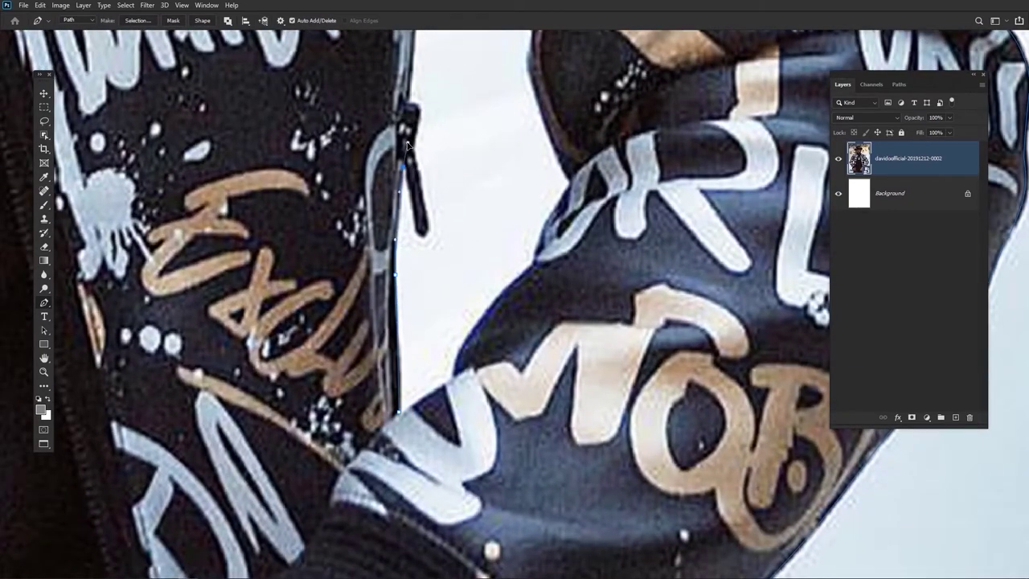
{"action": "left_click_drag", "start_coordinate": [407, 184], "coordinate": [411, 198]}
{"action": "left_click_drag", "start_coordinate": [398, 252], "coordinate": [422, 261]}
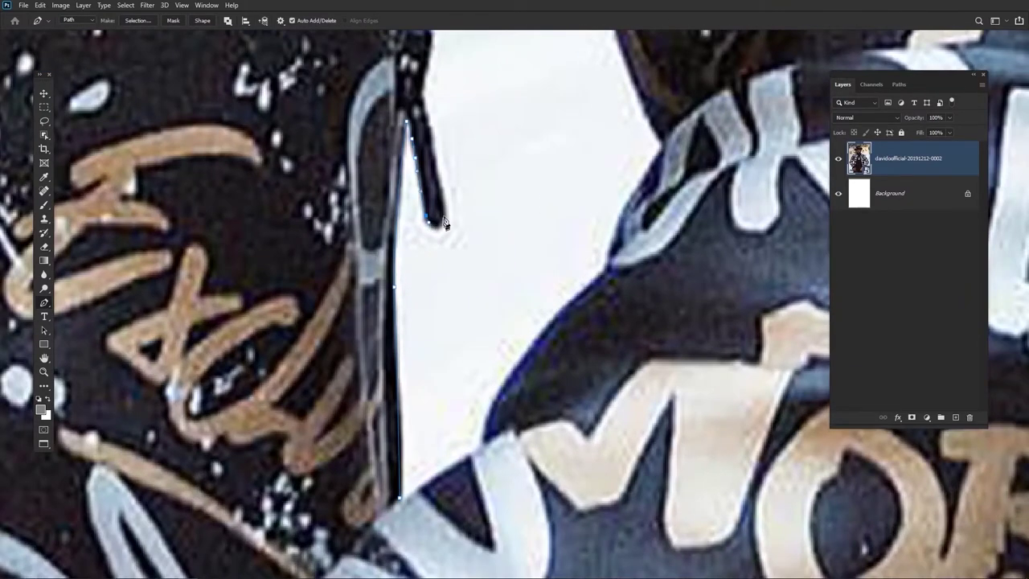
Trace the pen path around the zipper pull and up the jacket edge to the upper tip of the gap
{"action": "left_click_drag", "start_coordinate": [441, 115], "coordinate": [456, 201]}
{"action": "left_click_drag", "start_coordinate": [441, 197], "coordinate": [436, 178]}
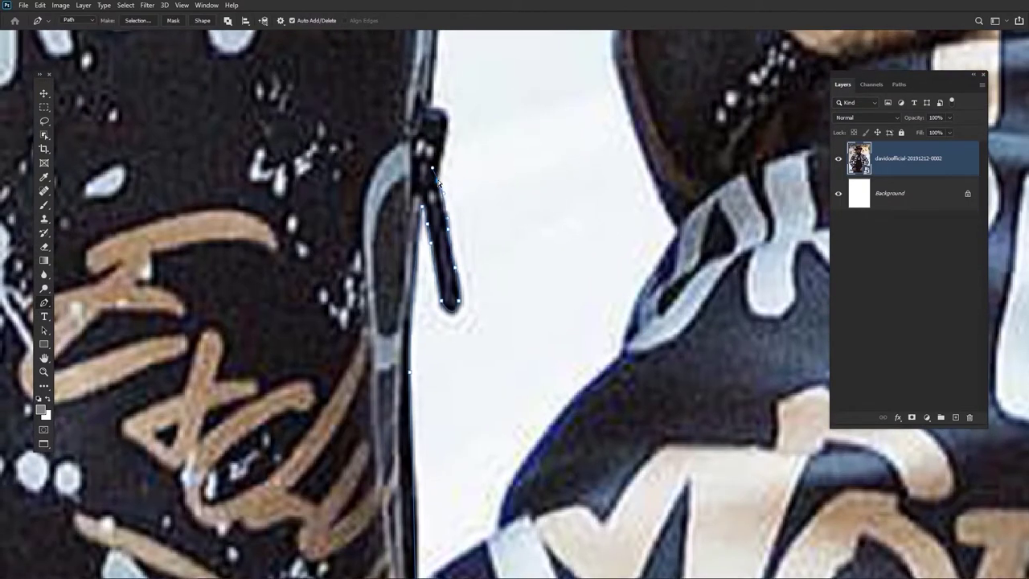
{"action": "left_click_drag", "start_coordinate": [433, 113], "coordinate": [430, 202]}
{"action": "left_click_drag", "start_coordinate": [418, 172], "coordinate": [442, 286]}
{"action": "left_click_drag", "start_coordinate": [444, 148], "coordinate": [446, 107]}
{"action": "left_click_drag", "start_coordinate": [446, 108], "coordinate": [455, 76]}
{"action": "left_click_drag", "start_coordinate": [455, 76], "coordinate": [449, 189]}
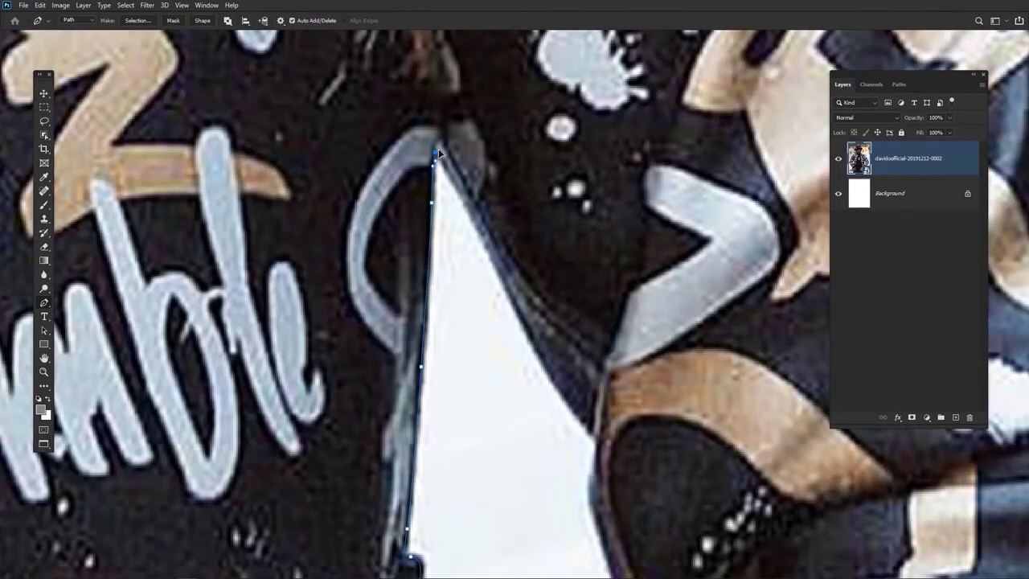
Trace the pen path down the sleeve edge of the gap by the man's left arm and close it at the lower tip
{"action": "left_click_drag", "start_coordinate": [499, 242], "coordinate": [487, 225]}
{"action": "left_click_drag", "start_coordinate": [512, 251], "coordinate": [460, 186]}
{"action": "mouse_move", "coordinate": [526, 304]}
{"action": "left_mouse_down"}
{"action": "mouse_move", "coordinate": [543, 323]}
{"action": "mouse_move", "coordinate": [527, 308]}
{"action": "left_mouse_up"}
{"action": "scroll", "coordinate": [503, 243], "scroll_direction": "down", "scroll_amount": 3}
{"action": "left_click", "coordinate": [503, 312]}
{"action": "scroll", "coordinate": [509, 332], "scroll_direction": "down", "scroll_amount": 5}
{"action": "left_click", "coordinate": [598, 231]}
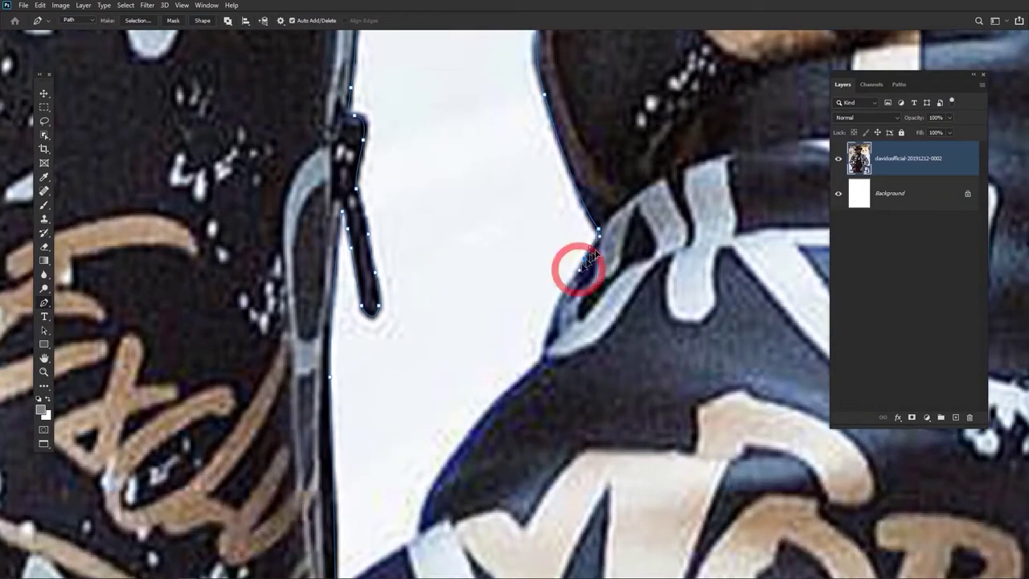
{"action": "scroll", "coordinate": [573, 283], "scroll_direction": "down", "scroll_amount": 2}
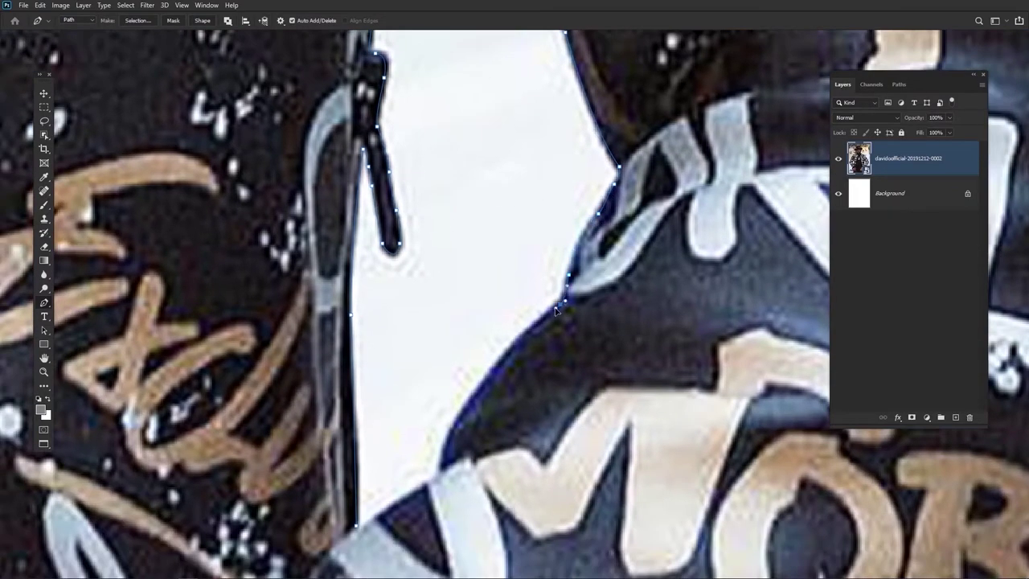
{"action": "scroll", "coordinate": [556, 310], "scroll_direction": "down", "scroll_amount": 3}
{"action": "scroll", "coordinate": [554, 278], "scroll_direction": "down", "scroll_amount": 2}
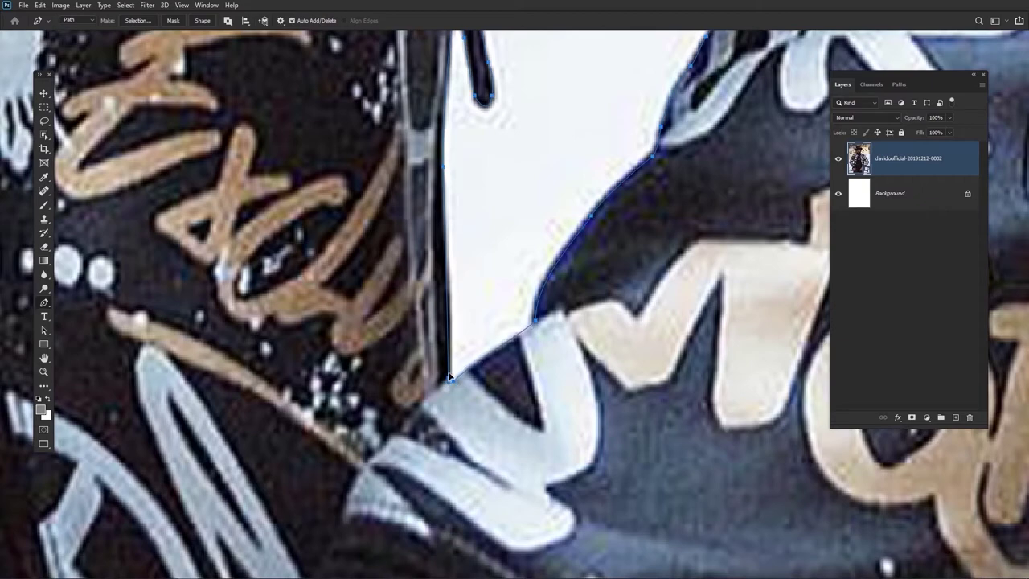
Turn the finished paths into a selection and use it to mask the photo layer
{"action": "key", "text": "ctrl+0"}
{"action": "right_click", "coordinate": [498, 215]}
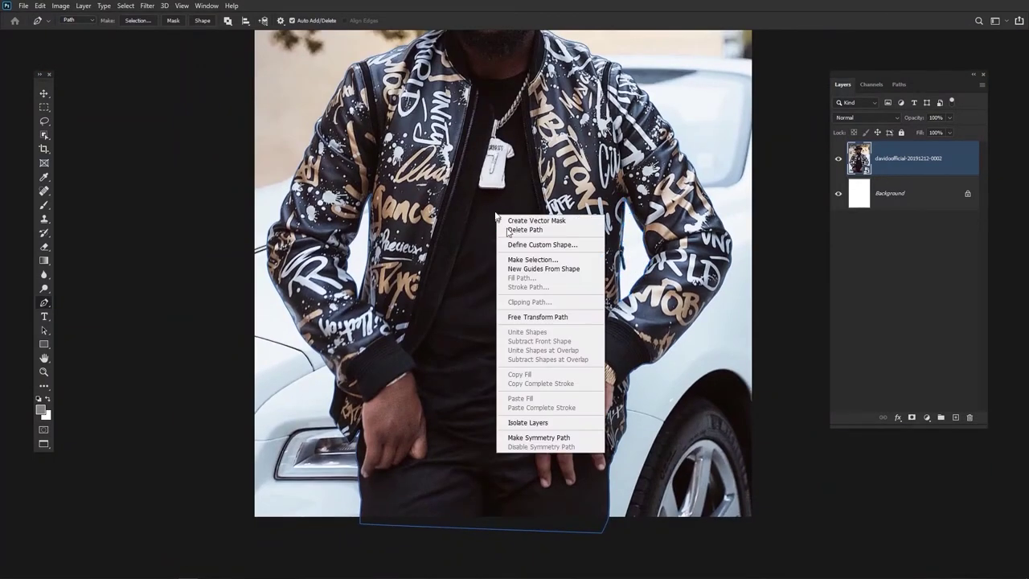
{"action": "left_click", "coordinate": [530, 259]}
{"action": "left_click", "coordinate": [569, 158]}
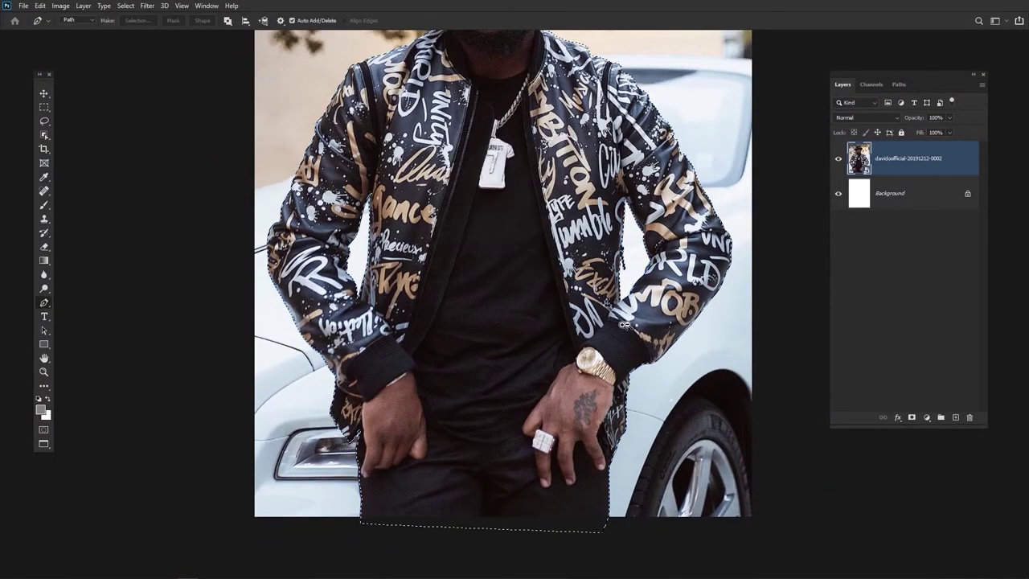
{"action": "key", "text": "ctrl+0"}
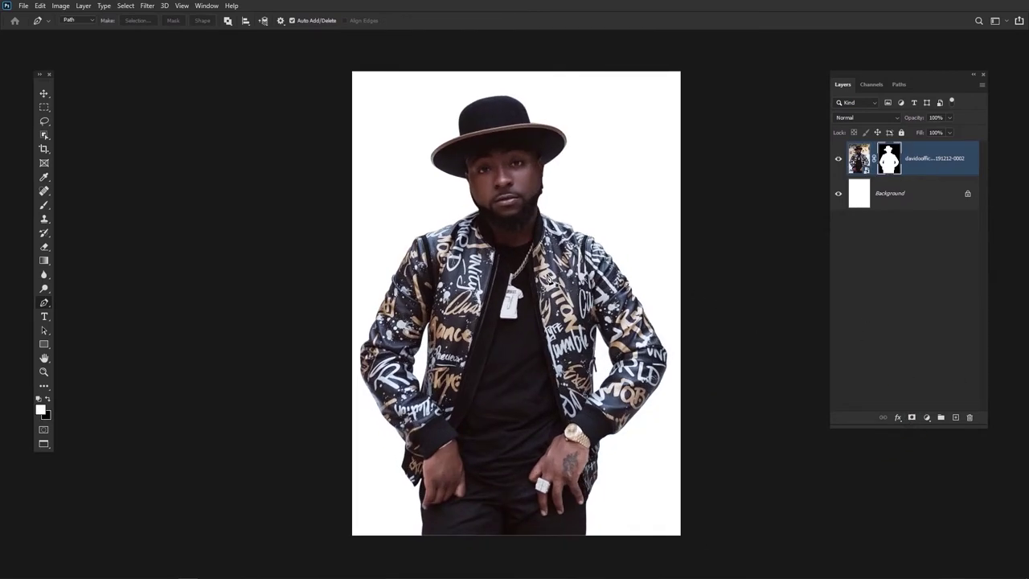
Duplicate the masked photo layer and hide the original
{"action": "key", "text": "v"}
{"action": "right_click", "coordinate": [891, 158]}
{"action": "left_click", "coordinate": [870, 253]}
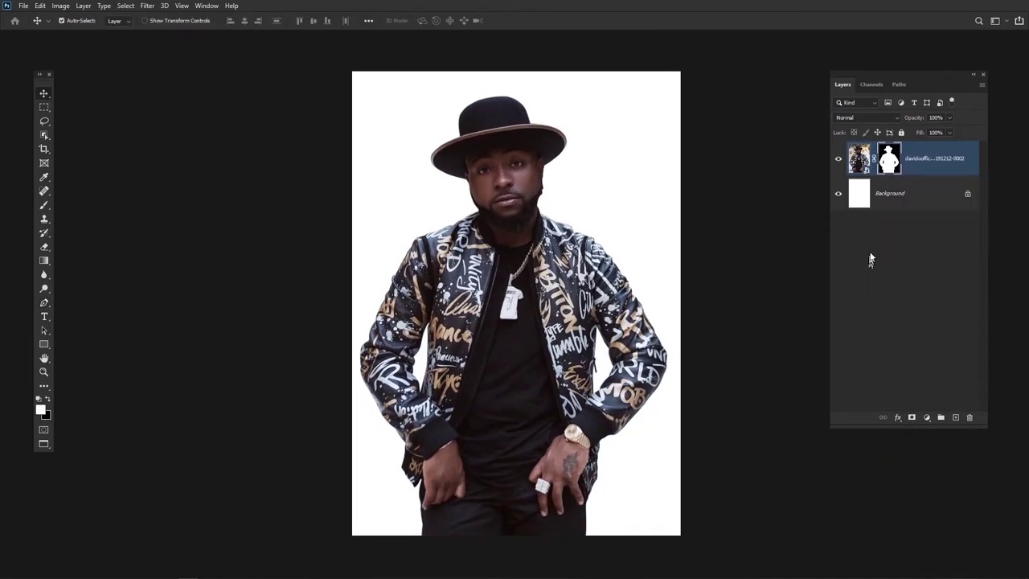
{"action": "key", "text": "ctrl+j"}
{"action": "left_click", "coordinate": [838, 195]}
Apply the layer mask on the duplicated photo layer and convert the layer to a smart object
{"action": "right_click", "coordinate": [894, 154]}
{"action": "right_click", "coordinate": [932, 151]}
{"action": "left_click", "coordinate": [820, 312]}
{"action": "right_click", "coordinate": [888, 159]}
{"action": "left_click", "coordinate": [919, 191]}
{"action": "right_click", "coordinate": [918, 158]}
{"action": "left_click", "coordinate": [820, 273]}
Open the smart object's contents, examine the cutout of the man, and close the contents again
{"action": "double_click", "coordinate": [858, 167]}
{"action": "left_click", "coordinate": [523, 226]}
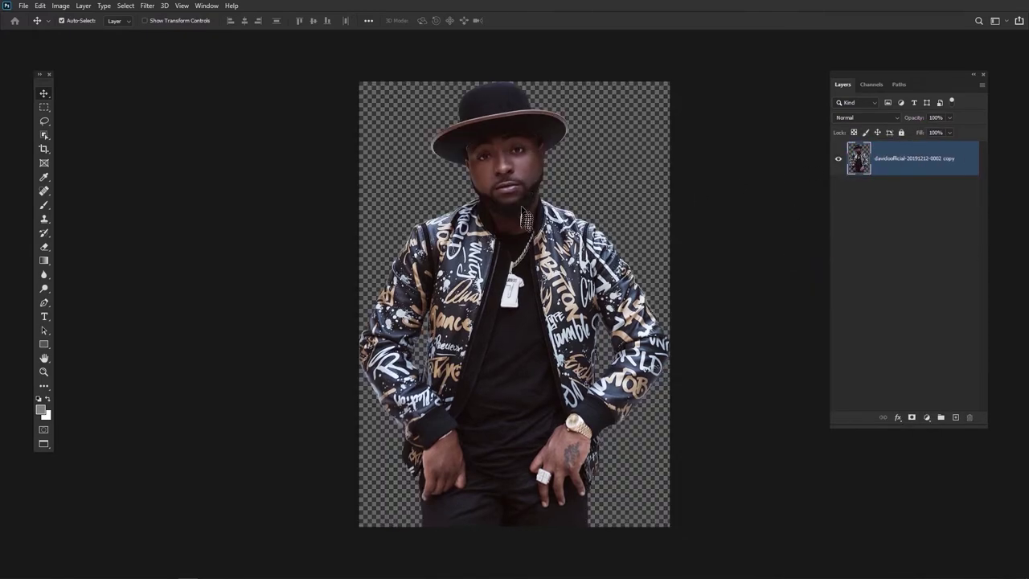
{"action": "left_click", "coordinate": [575, 289], "text": "ctrl"}
{"action": "left_click_drag", "start_coordinate": [601, 514], "coordinate": [580, 188]}
{"action": "left_click_drag", "start_coordinate": [606, 227], "coordinate": [576, 216]}
{"action": "left_click_drag", "start_coordinate": [592, 138], "coordinate": [560, 249]}
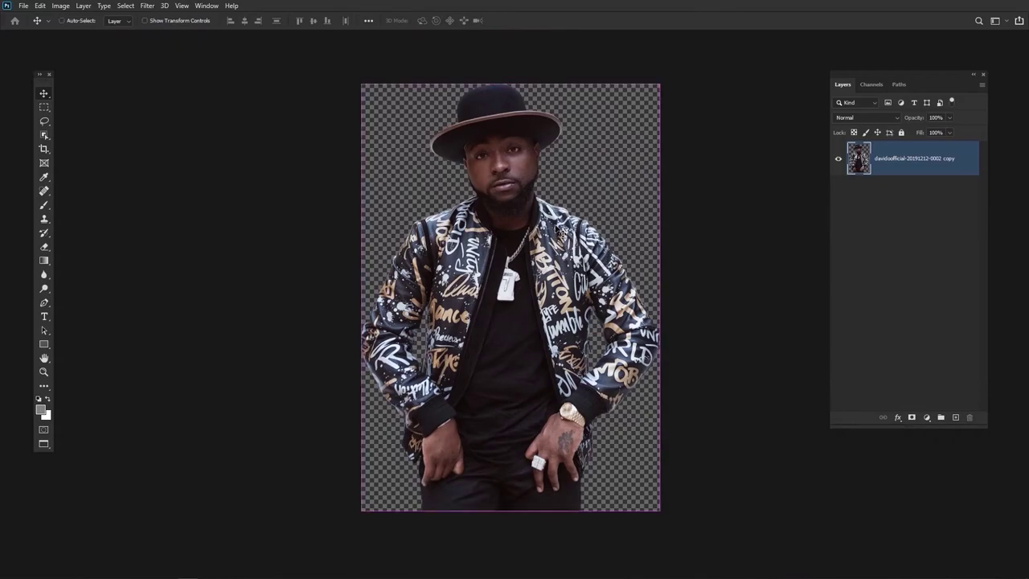
{"action": "key", "text": "ctrl+w"}
Start a pen path at the man's jaw, tracing beneath the beard and chin to the other side of the face
{"action": "mouse_move", "coordinate": [519, 277]}
{"action": "left_mouse_down"}
{"action": "mouse_move", "coordinate": [535, 265]}
{"action": "mouse_move", "coordinate": [511, 283]}
{"action": "left_mouse_up"}
{"action": "left_click", "coordinate": [510, 285], "text": "ctrl"}
{"action": "left_click_drag", "start_coordinate": [551, 211], "coordinate": [532, 364]}
{"action": "left_click", "coordinate": [477, 339], "text": "ctrl"}
{"action": "left_click_drag", "start_coordinate": [476, 341], "coordinate": [480, 351]}
{"action": "key", "text": "p"}
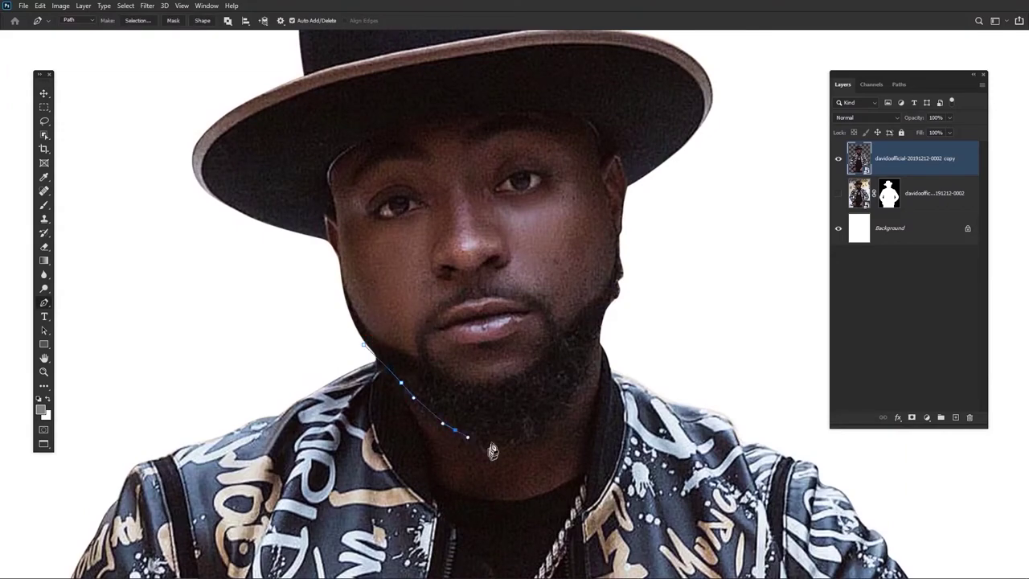
{"action": "left_click", "coordinate": [626, 295]}
{"action": "left_click", "coordinate": [651, 247]}
Continue the path loosely around the hat and close it at the jaw
{"action": "scroll", "coordinate": [641, 296], "scroll_direction": "down", "scroll_amount": 3}
{"action": "left_click_drag", "start_coordinate": [706, 180], "coordinate": [665, 144]}
{"action": "left_click_drag", "start_coordinate": [529, 119], "coordinate": [486, 131]}
{"action": "left_click_drag", "start_coordinate": [424, 175], "coordinate": [406, 198]}
{"action": "left_click_drag", "start_coordinate": [409, 270], "coordinate": [447, 293]}
{"action": "left_click", "coordinate": [524, 319]}
Turn the head path into a selection and copy the head and hat to a new layer
{"action": "right_click", "coordinate": [555, 258]}
{"action": "left_click", "coordinate": [587, 302]}
{"action": "left_click", "coordinate": [572, 162]}
{"action": "key", "text": "ctrl+j"}
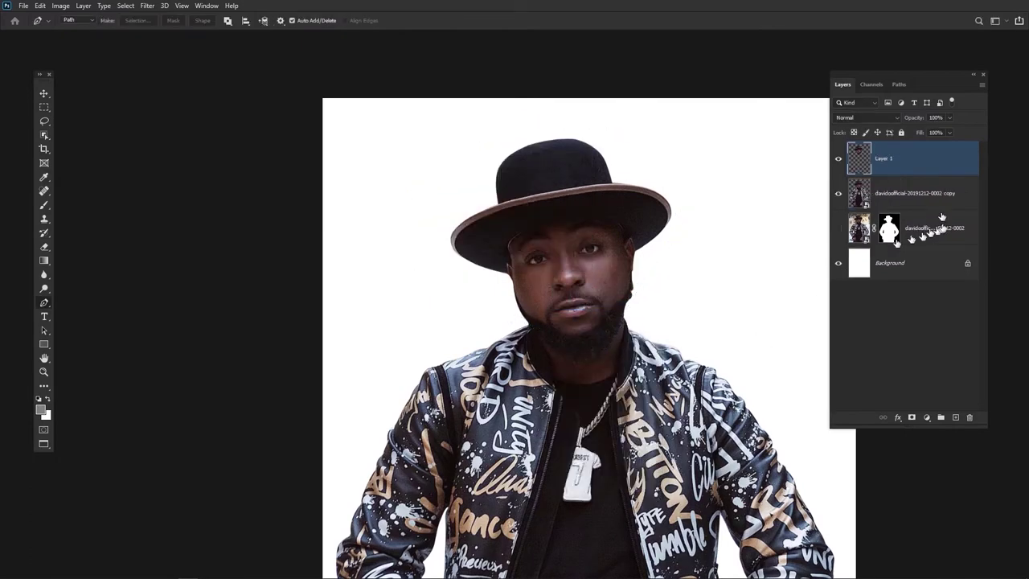
Convert the head layer to a smart object, and duplicate the full-body cutout beneath it with the source copy hidden
{"action": "key", "text": "v"}
{"action": "right_click", "coordinate": [926, 163]}
{"action": "left_click", "coordinate": [826, 273]}
{"action": "left_click_drag", "start_coordinate": [934, 191], "coordinate": [930, 172]}
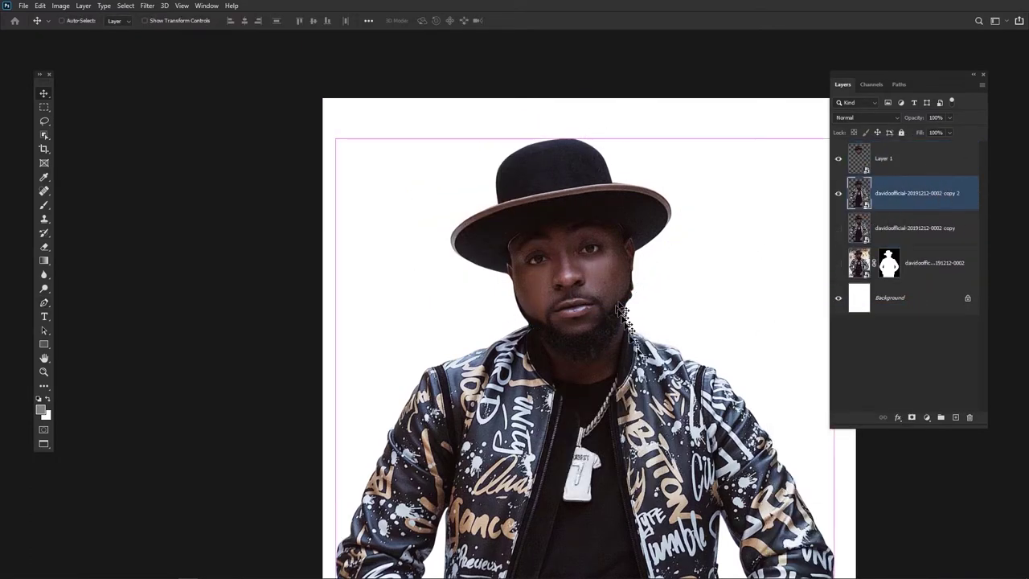
Scale the duplicated full-body layer down to 75.35% below the separate head
{"action": "key", "text": "ctrl+minus"}
{"action": "key", "text": "ctrl+t"}
{"action": "left_click_drag", "start_coordinate": [685, 59], "coordinate": [641, 179]}
{"action": "left_click", "coordinate": [513, 20]}
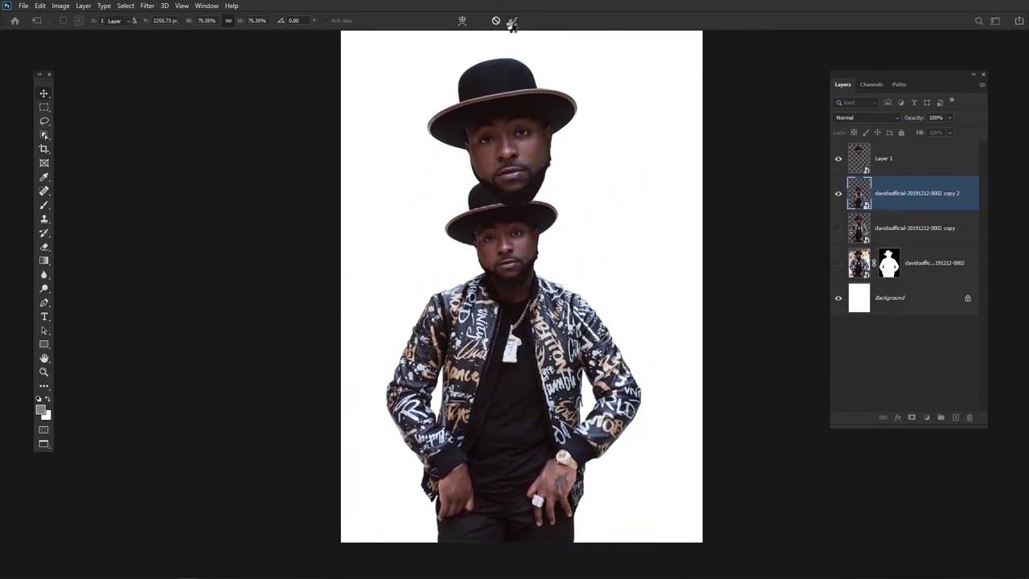
Move the large head layer down over the neck of the scaled body
{"action": "key", "text": "ctrl+plus"}
{"action": "left_click_drag", "start_coordinate": [557, 149], "coordinate": [560, 277]}
{"action": "key", "text": "ctrl+minus"}
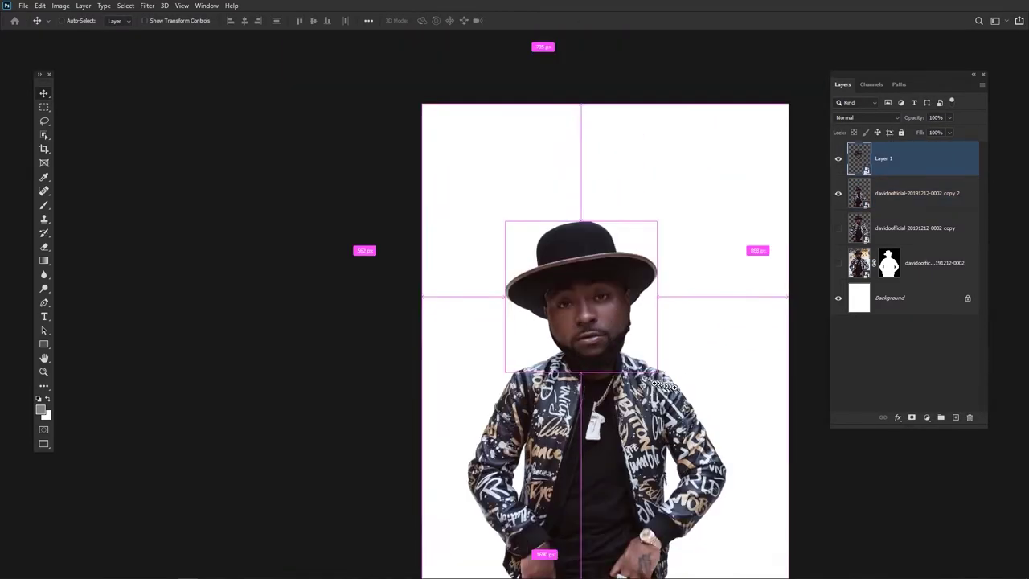
Adjust the large head with Free Transform and reposition it on the jacket collar
{"action": "key", "text": "ctrl+plus"}
{"action": "key", "text": "ctrl+t"}
{"action": "left_click_drag", "start_coordinate": [638, 168], "coordinate": [640, 166]}
{"action": "left_click", "coordinate": [513, 20]}
{"action": "left_click_drag", "start_coordinate": [669, 359], "coordinate": [661, 359]}
{"action": "left_click_drag", "start_coordinate": [668, 359], "coordinate": [665, 287]}
{"action": "scroll", "coordinate": [665, 297], "scroll_direction": "up", "scroll_amount": 3}
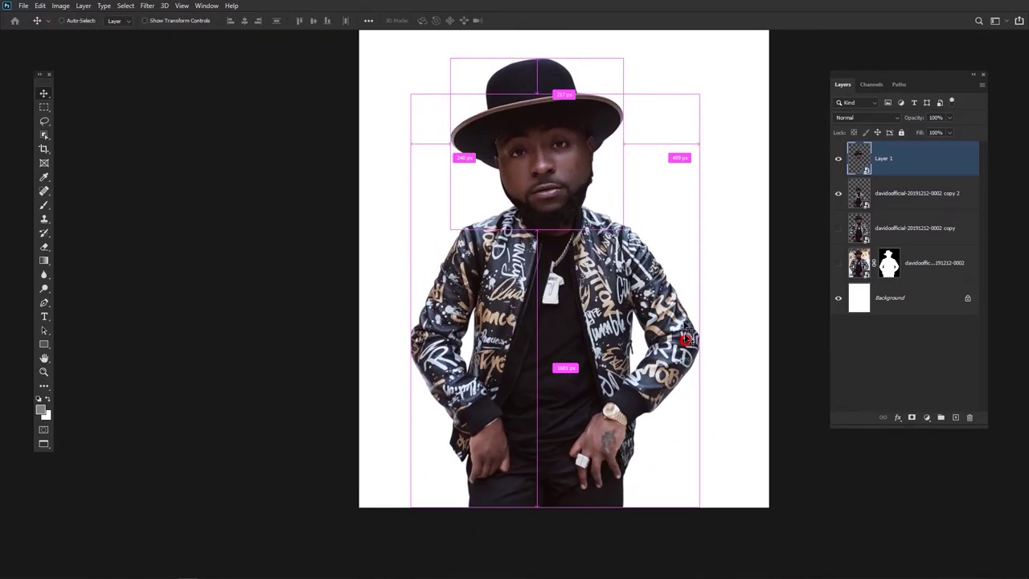
Lasso around the small head on the body layer and hide that area with an inverted layer mask
{"action": "left_click", "coordinate": [894, 194]}
{"action": "key", "text": "l"}
{"action": "mouse_move", "coordinate": [429, 165]}
{"action": "left_mouse_down"}
{"action": "mouse_move", "coordinate": [409, 236]}
{"action": "mouse_move", "coordinate": [627, 253]}
{"action": "mouse_move", "coordinate": [431, 165]}
{"action": "left_mouse_up"}
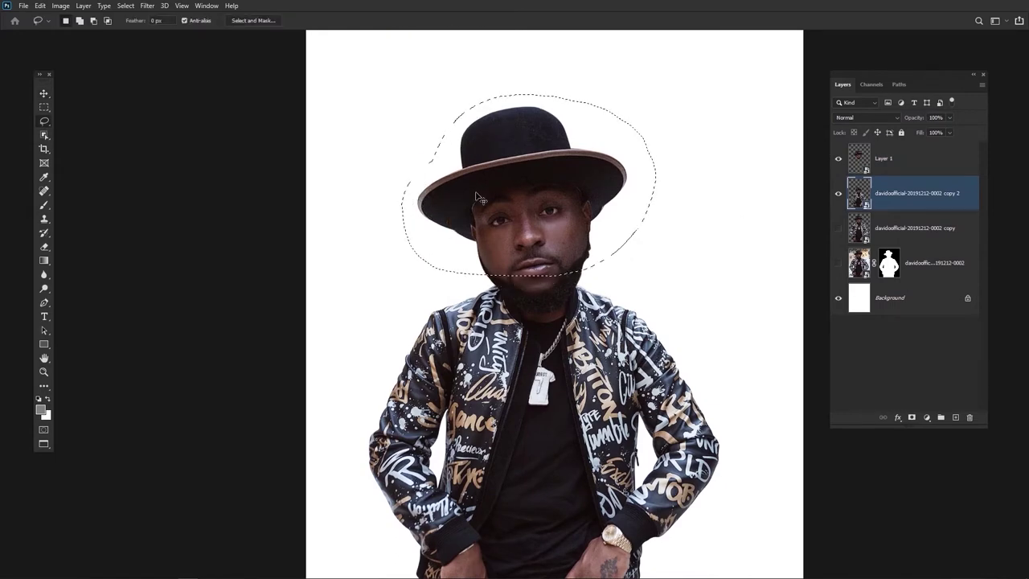
{"action": "left_click", "coordinate": [911, 417]}
{"action": "key", "text": "ctrl+i"}
{"action": "scroll", "coordinate": [473, 279], "scroll_direction": "down", "scroll_amount": 2}
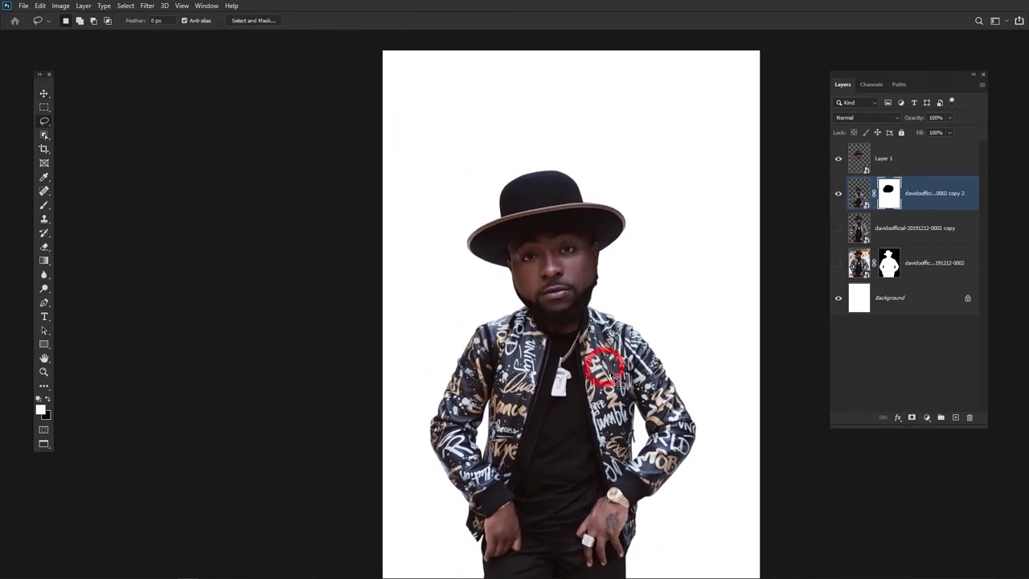
Scale up the head and body layers together, move them higher on the canvas, and compare with the original cutout
{"action": "left_click", "coordinate": [914, 158], "text": "ctrl"}
{"action": "key", "text": "ctrl+t"}
{"action": "left_click_drag", "start_coordinate": [672, 154], "coordinate": [692, 125]}
{"action": "left_click_drag", "start_coordinate": [555, 257], "coordinate": [557, 202]}
{"action": "key", "text": "Return"}
{"action": "scroll", "coordinate": [553, 314], "scroll_direction": "up", "scroll_amount": 2}
{"action": "key", "text": "v"}
{"action": "left_click", "coordinate": [789, 214]}
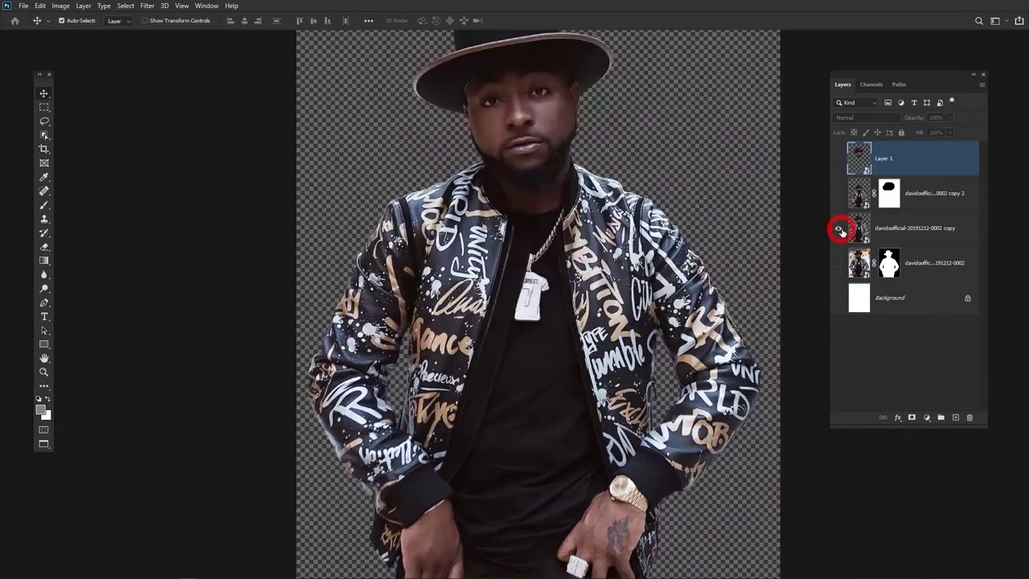
{"action": "left_click_drag", "start_coordinate": [680, 310], "coordinate": [605, 313]}
Open the masked body layer in the Liquify filter with the Forward Warp brush size at 832
{"action": "left_click", "coordinate": [884, 193]}
{"action": "left_click", "coordinate": [147, 5]}
{"action": "left_click", "coordinate": [188, 91]}
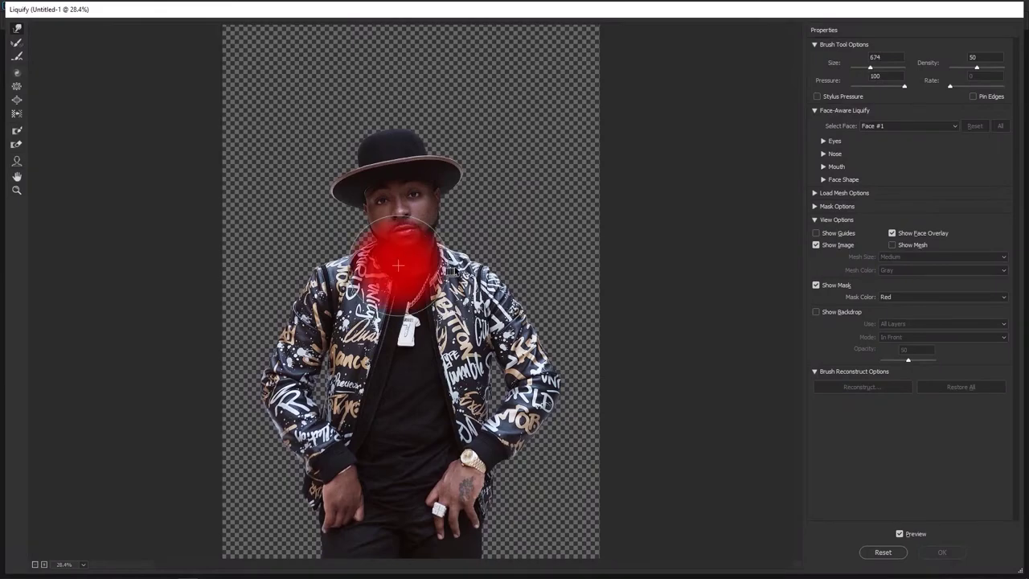
{"action": "scroll", "coordinate": [416, 298], "scroll_direction": "up", "scroll_amount": 10}
{"action": "scroll", "coordinate": [434, 264], "scroll_direction": "down", "scroll_amount": 10}
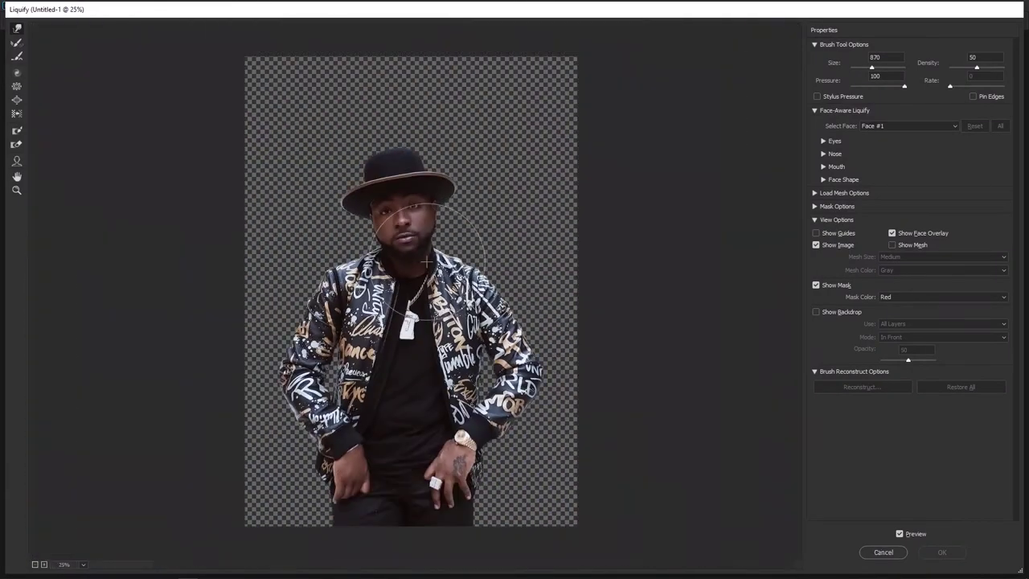
{"action": "scroll", "coordinate": [428, 264], "scroll_direction": "up", "scroll_amount": 2}
{"action": "scroll", "coordinate": [534, 253], "scroll_direction": "down", "scroll_amount": 1}
{"action": "scroll", "coordinate": [535, 252], "scroll_direction": "down", "scroll_amount": 1}
{"action": "scroll", "coordinate": [508, 268], "scroll_direction": "up", "scroll_amount": 1}
Push the shoulder and the outer edges of both jacket sleeves inward with the Forward Warp tool
{"action": "mouse_move", "coordinate": [506, 257]}
{"action": "left_mouse_down"}
{"action": "mouse_move", "coordinate": [547, 261]}
{"action": "mouse_move", "coordinate": [500, 259]}
{"action": "left_mouse_up"}
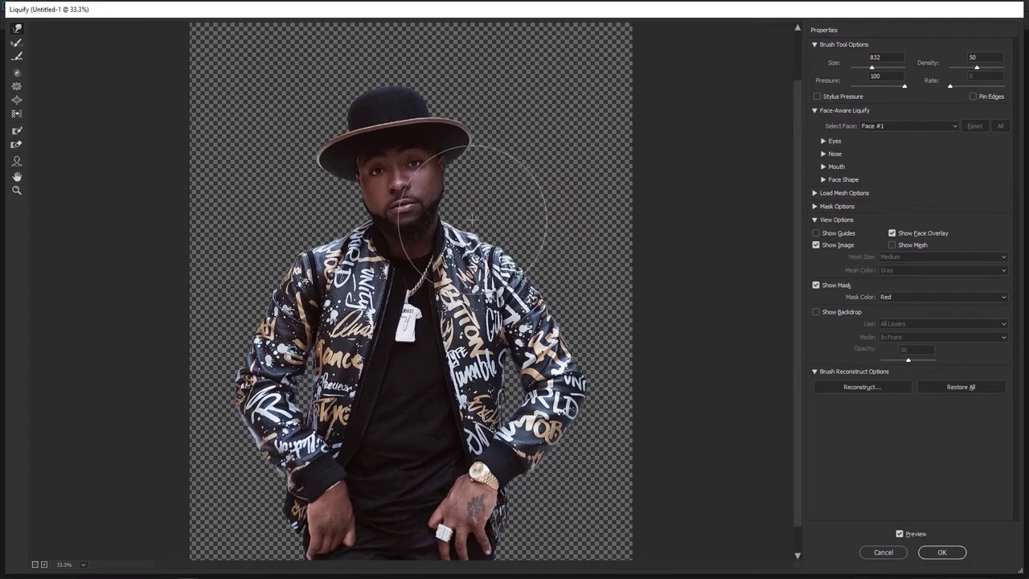
{"action": "left_click_drag", "start_coordinate": [570, 291], "coordinate": [579, 296]}
{"action": "left_click_drag", "start_coordinate": [625, 375], "coordinate": [609, 373]}
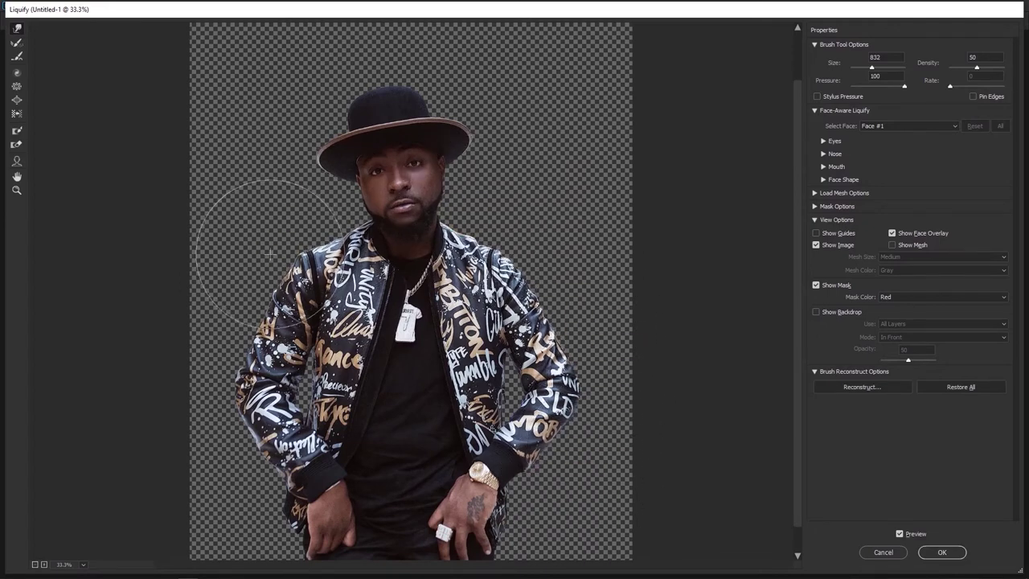
{"action": "left_click", "coordinate": [201, 396]}
{"action": "mouse_move", "coordinate": [229, 476]}
{"action": "left_mouse_down"}
{"action": "mouse_move", "coordinate": [237, 487]}
{"action": "mouse_move", "coordinate": [214, 374]}
{"action": "mouse_move", "coordinate": [253, 300]}
{"action": "left_mouse_up"}
Paint a freeze mask over both jacket sleeves and apply the Liquify filter to the body layer
{"action": "left_click", "coordinate": [16, 129]}
{"action": "mouse_move", "coordinate": [503, 264]}
{"action": "left_mouse_down"}
{"action": "mouse_move", "coordinate": [496, 257]}
{"action": "mouse_move", "coordinate": [494, 474]}
{"action": "mouse_move", "coordinate": [538, 362]}
{"action": "mouse_move", "coordinate": [521, 432]}
{"action": "left_mouse_up"}
{"action": "left_click_drag", "start_coordinate": [511, 299], "coordinate": [464, 228]}
{"action": "mouse_move", "coordinate": [312, 262]}
{"action": "left_mouse_down"}
{"action": "mouse_move", "coordinate": [295, 367]}
{"action": "mouse_move", "coordinate": [272, 427]}
{"action": "mouse_move", "coordinate": [309, 470]}
{"action": "mouse_move", "coordinate": [298, 502]}
{"action": "mouse_move", "coordinate": [326, 474]}
{"action": "left_mouse_up"}
{"action": "left_click", "coordinate": [18, 30]}
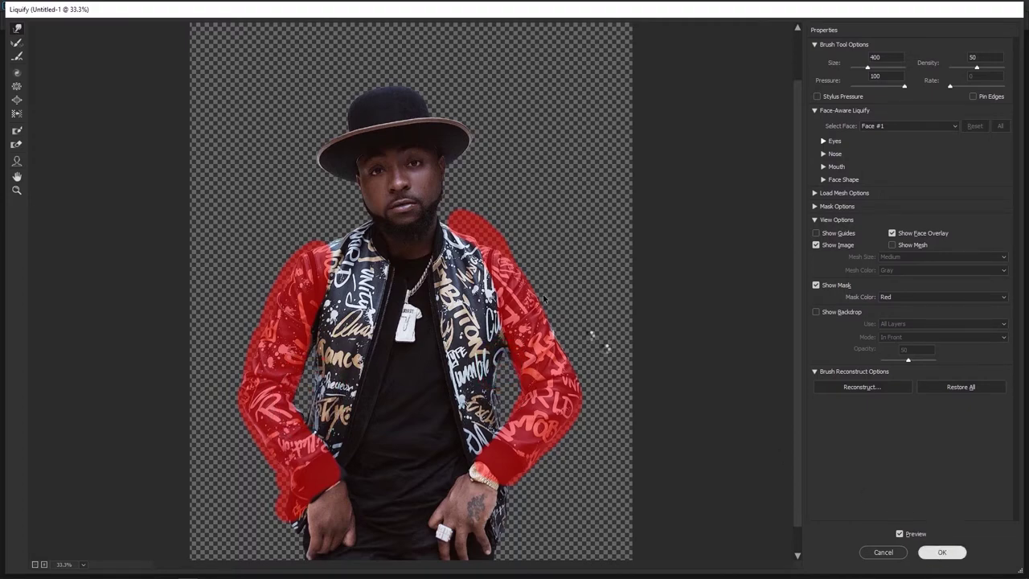
{"action": "left_click", "coordinate": [942, 552]}
Reopen Liquify with a larger warp brush and push in the hip and elbow on the man's left side
{"action": "left_click", "coordinate": [147, 6]}
{"action": "left_click", "coordinate": [162, 93]}
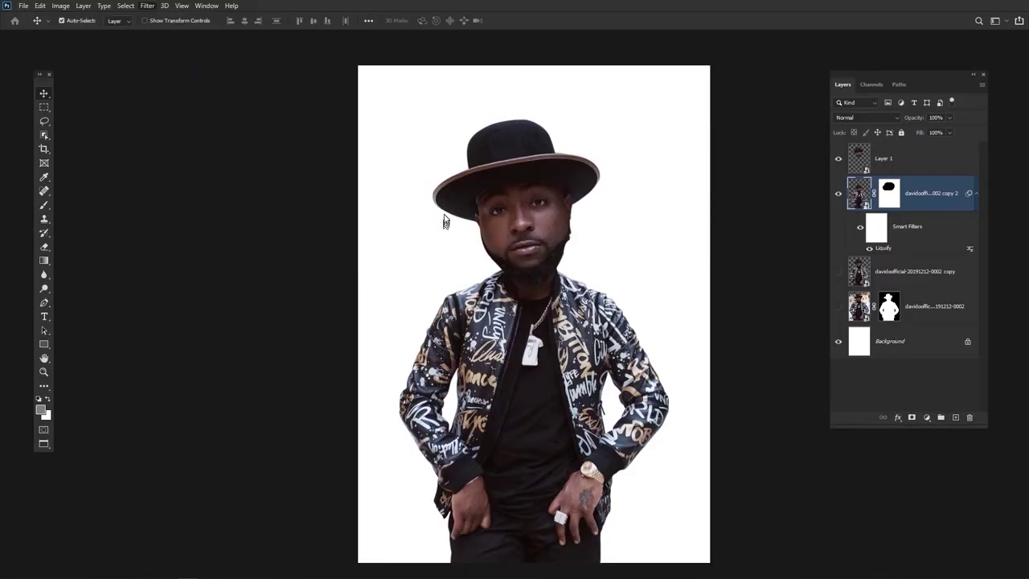
{"action": "key", "text": "]"}
{"action": "key", "text": "]"}
{"action": "key", "text": "]"}
{"action": "key", "text": "]"}
{"action": "key", "text": "]"}
{"action": "left_click_drag", "start_coordinate": [519, 505], "coordinate": [511, 508]}
{"action": "left_click_drag", "start_coordinate": [573, 386], "coordinate": [562, 386]}
Enlarge the warp brush and push in the sleeve, shoulder and hip on the man's right side
{"action": "key", "text": "]"}
{"action": "key", "text": "]"}
{"action": "key", "text": "]"}
{"action": "key", "text": "]"}
{"action": "key", "text": "]"}
{"action": "key", "text": "]"}
{"action": "left_click_drag", "start_coordinate": [243, 447], "coordinate": [251, 445]}
{"action": "left_click_drag", "start_coordinate": [226, 380], "coordinate": [233, 378]}
{"action": "left_click_drag", "start_coordinate": [278, 302], "coordinate": [284, 298]}
{"action": "left_click_drag", "start_coordinate": [286, 542], "coordinate": [293, 542]}
Reduce the warp brush size to 1100 and push in the trouser edge below the man's left hand
{"action": "key", "text": "["}
{"action": "key", "text": "["}
{"action": "key", "text": "["}
{"action": "key", "text": "["}
{"action": "key", "text": "["}
{"action": "left_click_drag", "start_coordinate": [502, 539], "coordinate": [495, 541]}
{"action": "key", "text": "ctrl+minus"}
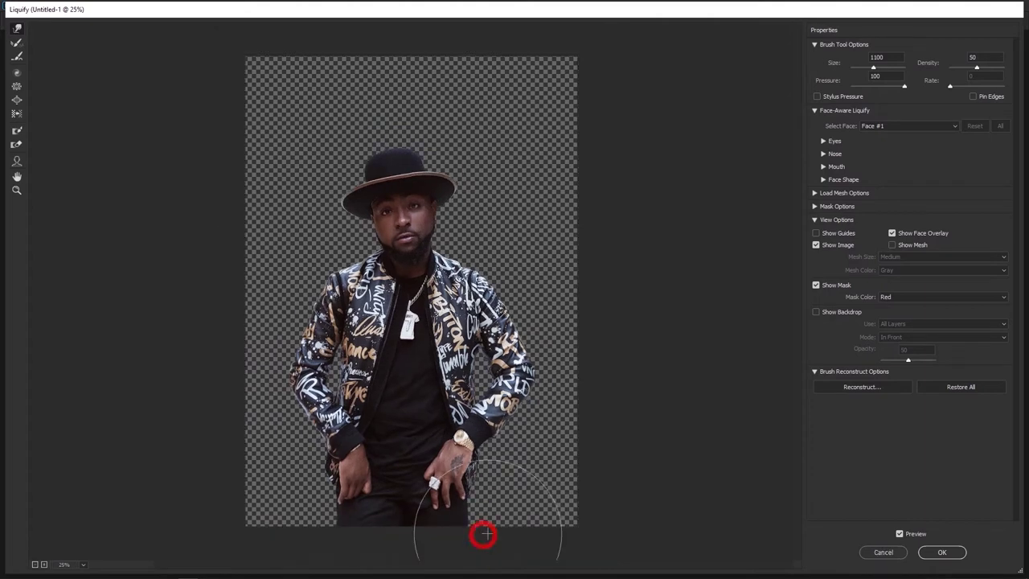
Push both elbows closer to the torso, enlarging the warp brush for the man's left arm
{"action": "mouse_move", "coordinate": [266, 346]}
{"action": "left_mouse_down"}
{"action": "mouse_move", "coordinate": [334, 369]}
{"action": "mouse_move", "coordinate": [302, 368]}
{"action": "left_mouse_up"}
{"action": "key", "text": "]"}
{"action": "key", "text": "]"}
{"action": "key", "text": "]"}
{"action": "key", "text": "]"}
{"action": "key", "text": "]"}
{"action": "key", "text": "]"}
{"action": "key", "text": "]"}
{"action": "key", "text": "]"}
{"action": "key", "text": "]"}
{"action": "key", "text": "]"}
{"action": "mouse_move", "coordinate": [509, 364]}
{"action": "left_mouse_down"}
{"action": "mouse_move", "coordinate": [510, 409]}
{"action": "mouse_move", "coordinate": [504, 366]}
{"action": "left_mouse_up"}
Reduce the warp brush size to 250 and push both sides of the man's left hand inward to slim it
{"action": "key", "text": "bracketleft"}
{"action": "key", "text": "bracketleft"}
{"action": "key", "text": "bracketleft"}
{"action": "key", "text": "bracketleft"}
{"action": "key", "text": "bracketleft"}
{"action": "key", "text": "bracketleft"}
{"action": "key", "text": "bracketleft"}
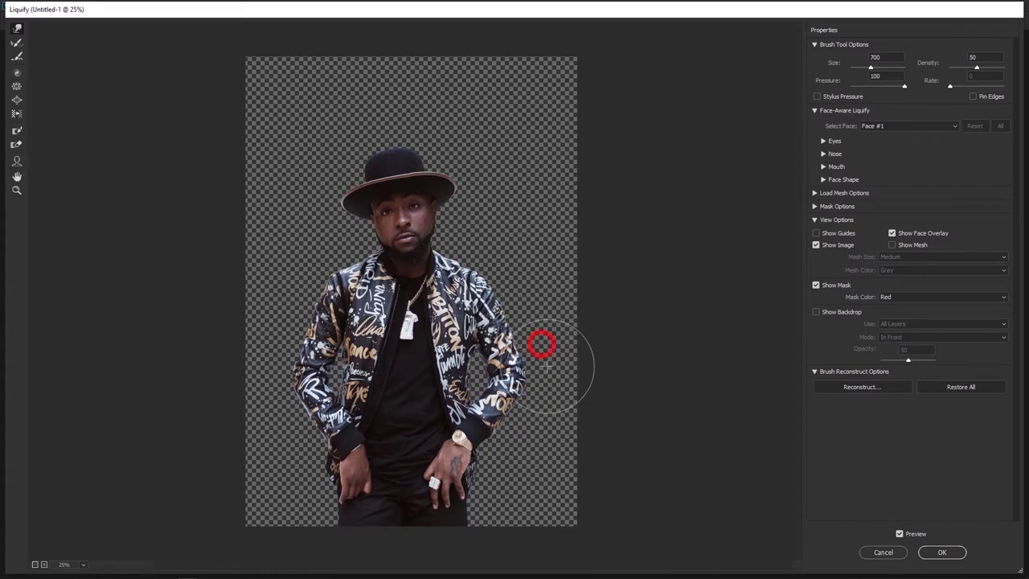
{"action": "key", "text": "ctrl+plus"}
{"action": "left_click", "coordinate": [496, 479], "text": "ctrl"}
{"action": "key", "text": "bracketleft"}
{"action": "key", "text": "bracketleft"}
{"action": "key", "text": "bracketleft"}
{"action": "key", "text": "bracketleft"}
{"action": "key", "text": "bracketleft"}
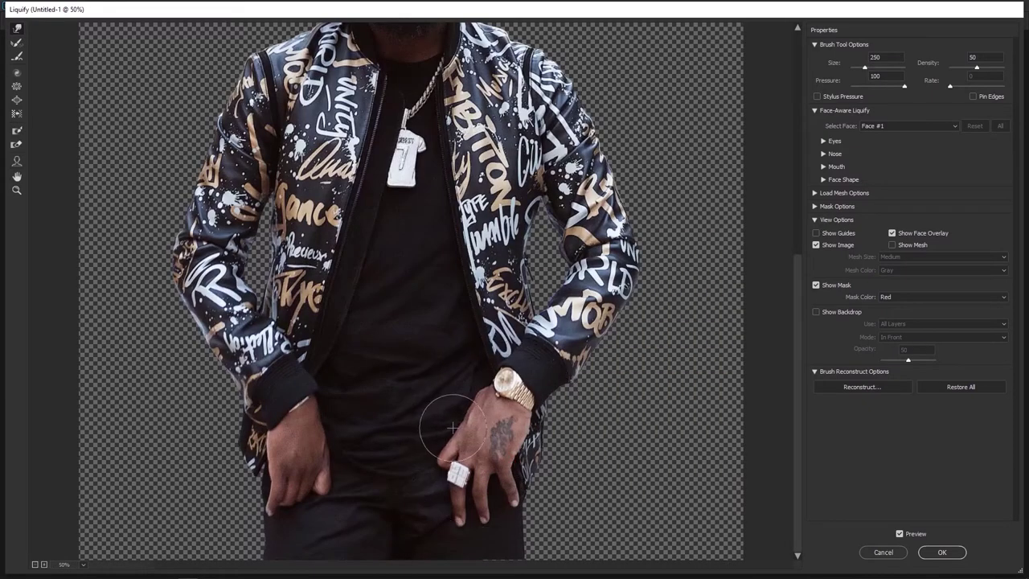
{"action": "left_click_drag", "start_coordinate": [437, 438], "coordinate": [443, 438]}
{"action": "left_click_drag", "start_coordinate": [531, 438], "coordinate": [524, 447]}
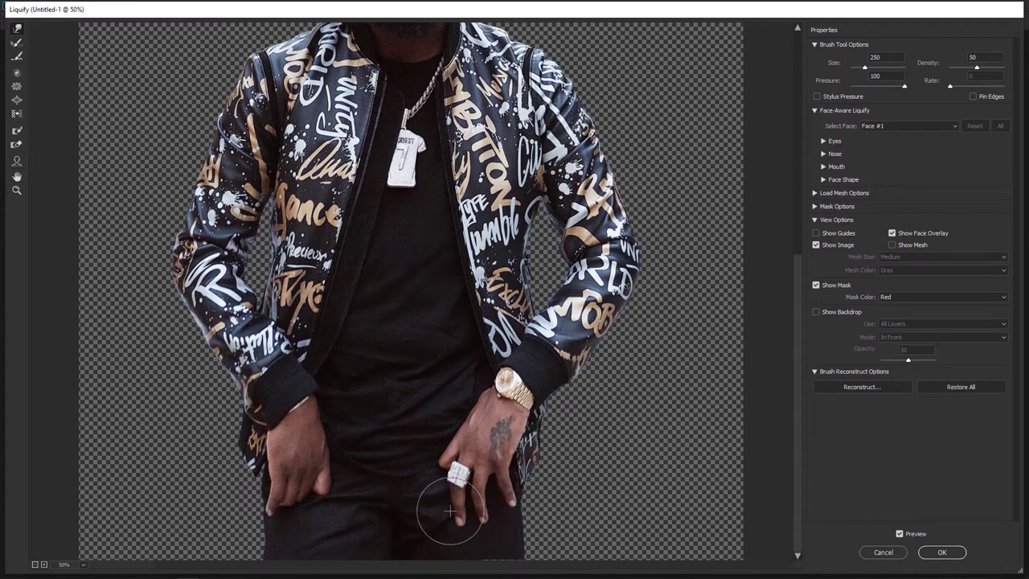
Push in the edges of the man's right hand and refine the outer edge of his right sleeve with the warp brush
{"action": "left_click_drag", "start_coordinate": [319, 402], "coordinate": [316, 402]}
{"action": "left_click_drag", "start_coordinate": [333, 491], "coordinate": [329, 496]}
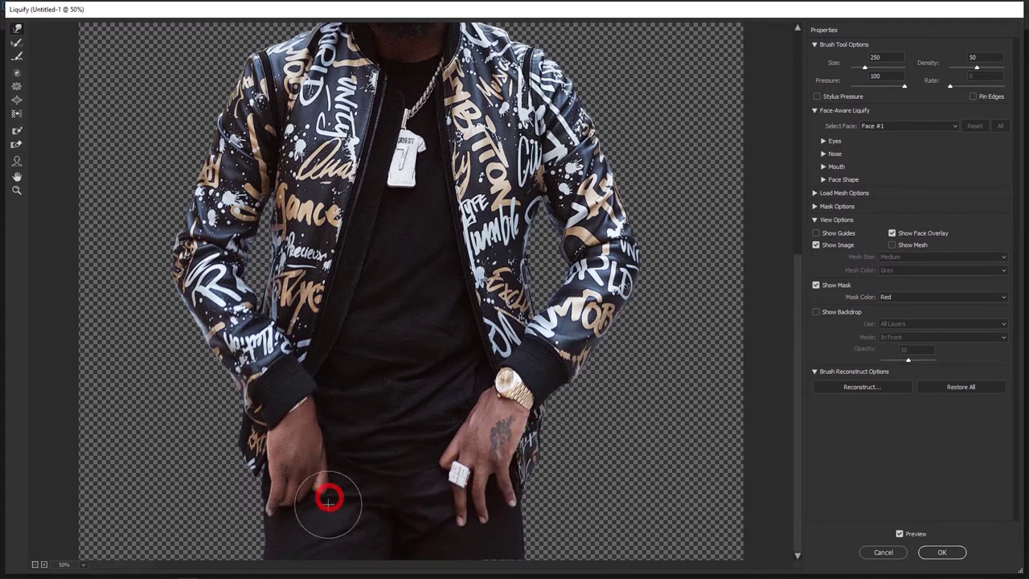
{"action": "mouse_move", "coordinate": [267, 431]}
{"action": "left_mouse_down"}
{"action": "mouse_move", "coordinate": [260, 455]}
{"action": "mouse_move", "coordinate": [319, 416]}
{"action": "mouse_move", "coordinate": [318, 378]}
{"action": "mouse_move", "coordinate": [226, 432]}
{"action": "left_mouse_up"}
{"action": "left_click", "coordinate": [204, 363]}
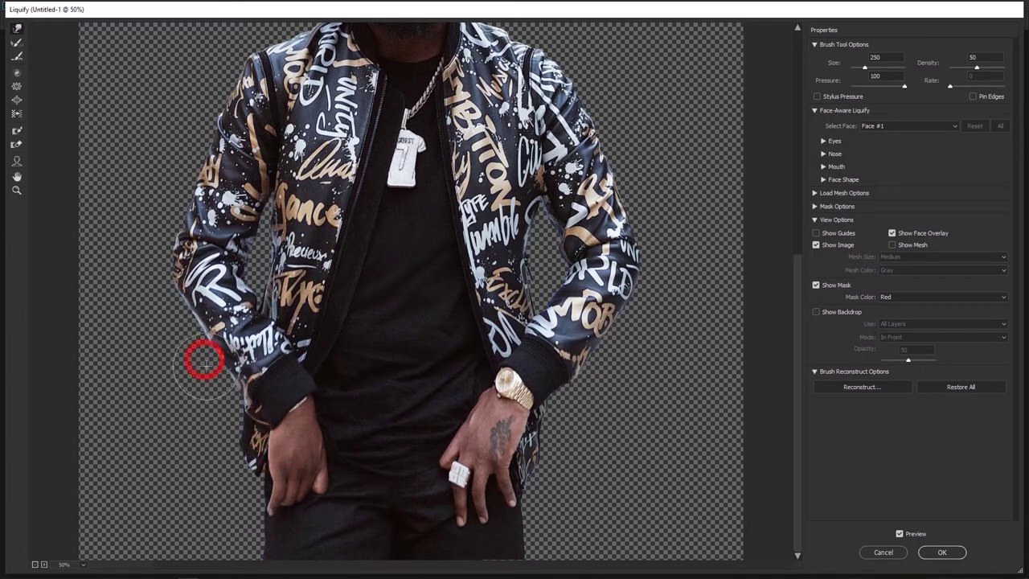
{"action": "left_click_drag", "start_coordinate": [174, 275], "coordinate": [186, 238]}
Push the man's right shoulder toward the collar, reduce the brush size to 125 and apply the Liquify changes
{"action": "scroll", "coordinate": [380, 125], "scroll_direction": "up", "scroll_amount": 3}
{"action": "key", "text": "]"}
{"action": "left_click_drag", "start_coordinate": [307, 122], "coordinate": [338, 103]}
{"action": "key", "text": "bracketleft"}
{"action": "key", "text": "bracketleft"}
{"action": "key", "text": "bracketleft"}
{"action": "key", "text": "bracketleft"}
{"action": "key", "text": "bracketleft"}
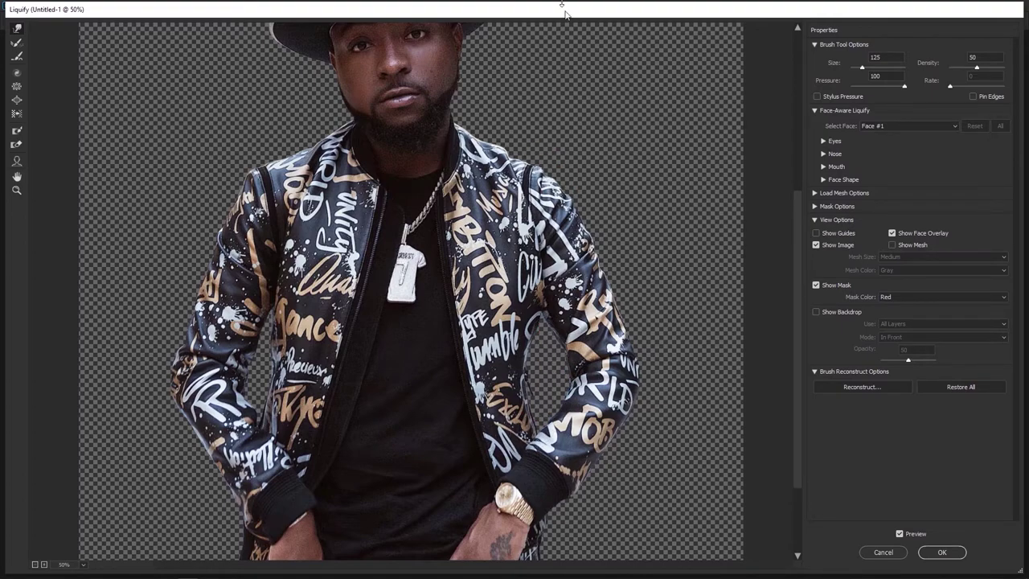
{"action": "left_click", "coordinate": [941, 552]}
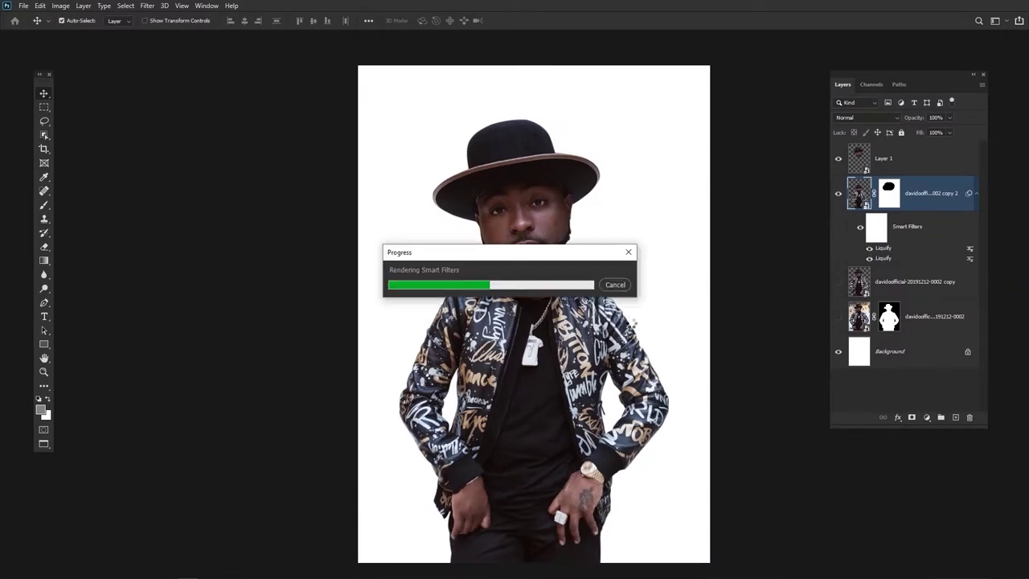
Compare the warped body with the original cutout, then scale the body layer down to 89.30%
{"action": "left_click", "coordinate": [838, 283], "text": "alt"}
{"action": "left_click", "coordinate": [839, 284], "text": "alt"}
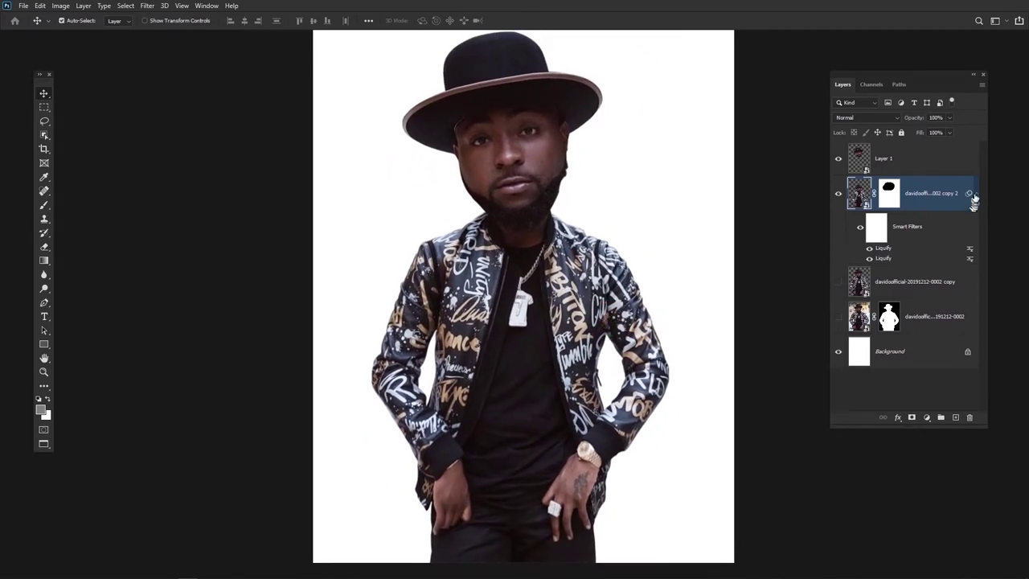
{"action": "left_click", "coordinate": [973, 200]}
{"action": "key", "text": "ctrl+t"}
{"action": "key", "text": "Return"}
{"action": "left_click_drag", "start_coordinate": [667, 82], "coordinate": [650, 103]}
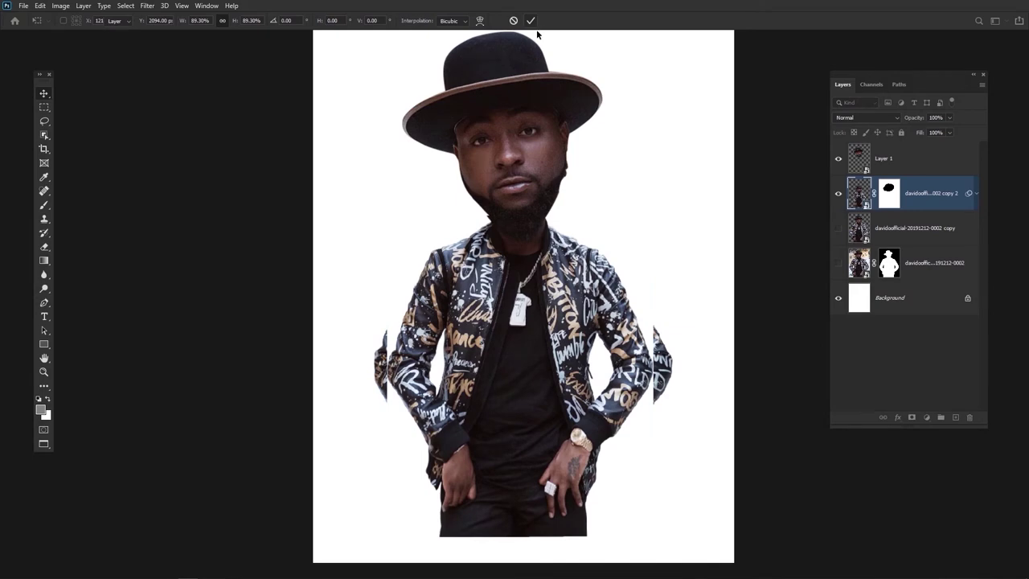
Move the head layer down in small increments so it sits on the smaller body's neck
{"action": "key", "text": "ctrl+plus"}
{"action": "left_click_drag", "start_coordinate": [560, 151], "coordinate": [556, 243]}
{"action": "left_click_drag", "start_coordinate": [556, 243], "coordinate": [555, 235]}
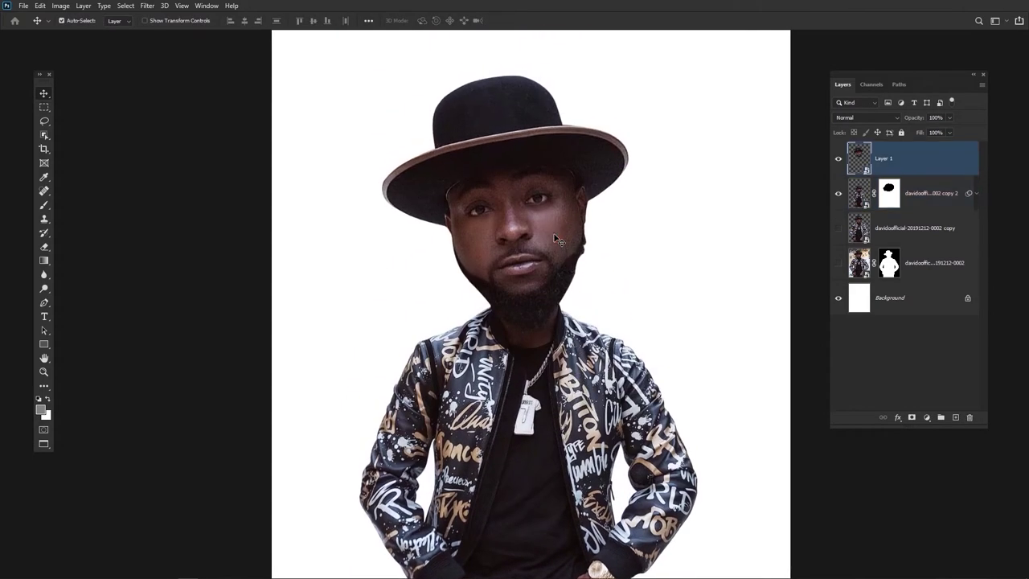
{"action": "key", "text": "Down"}
{"action": "key", "text": "Down"}
{"action": "key", "text": "Down"}
{"action": "key", "text": "Down"}
{"action": "key", "text": "Down"}
{"action": "key", "text": "Down"}
{"action": "key", "text": "Down"}
{"action": "key", "text": "Down"}
{"action": "key", "text": "Down"}
{"action": "key", "text": "Down"}
{"action": "key", "text": "Down"}
{"action": "key", "text": "Down"}
Scale the head layer down slightly
{"action": "left_click_drag", "start_coordinate": [590, 408], "coordinate": [543, 339]}
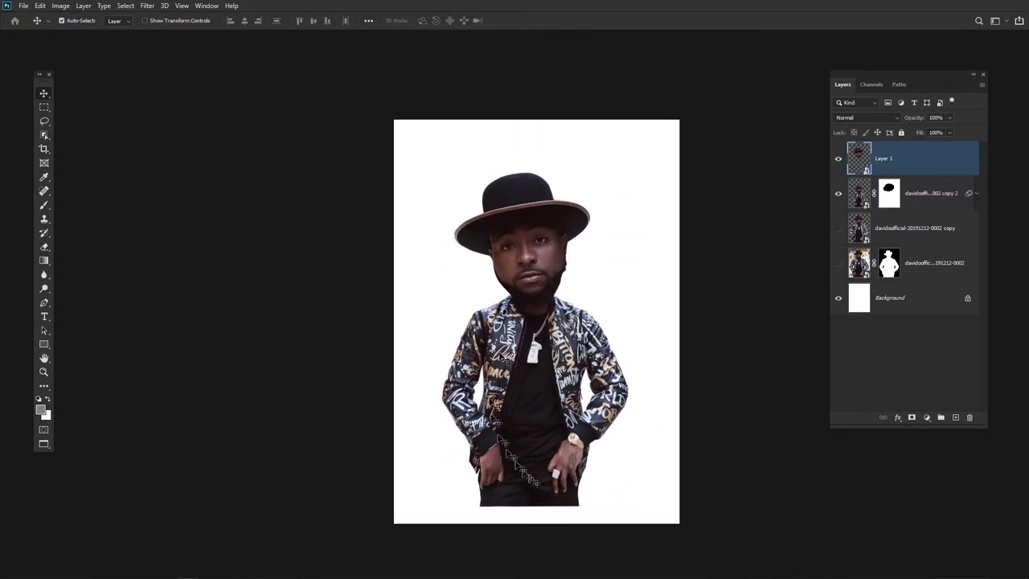
{"action": "key", "text": "ctrl+t"}
{"action": "left_click_drag", "start_coordinate": [592, 167], "coordinate": [586, 176]}
{"action": "key", "text": "Return"}
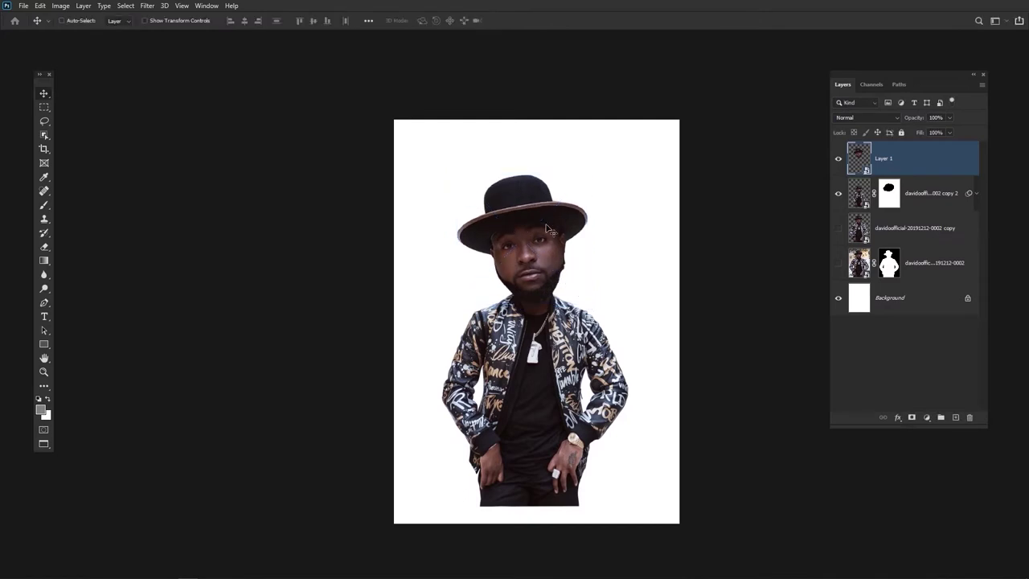
Convert the body layer, with its mask and Liquify filters, into a smart object
{"action": "scroll", "coordinate": [546, 231], "scroll_direction": "up", "scroll_amount": 1}
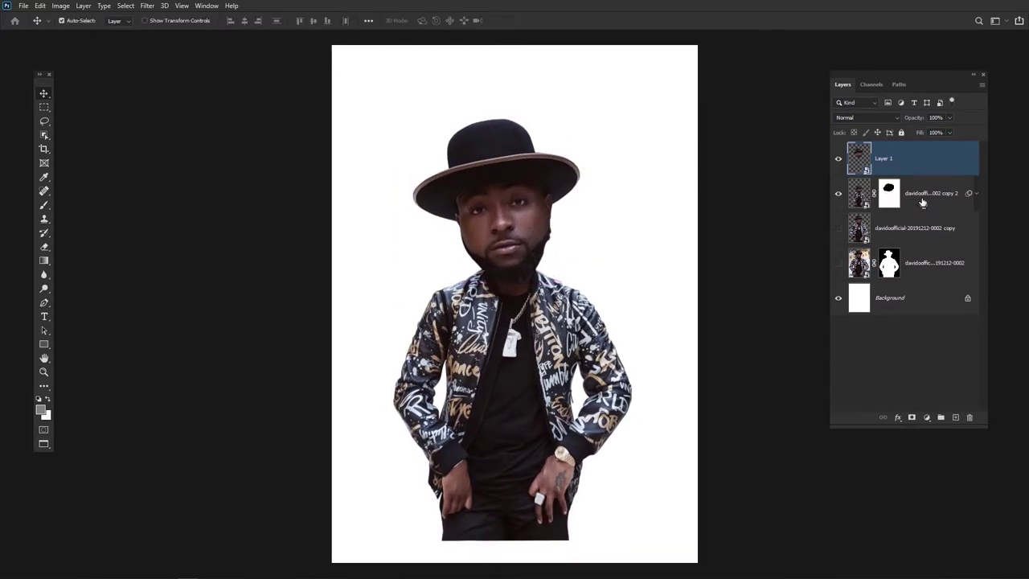
{"action": "right_click", "coordinate": [923, 202]}
{"action": "left_click", "coordinate": [832, 225]}
Scale the head and body layers up together and reposition the figure to meet the canvas's lower edge
{"action": "left_click", "coordinate": [884, 159], "text": "ctrl"}
{"action": "key", "text": "ctrl+t"}
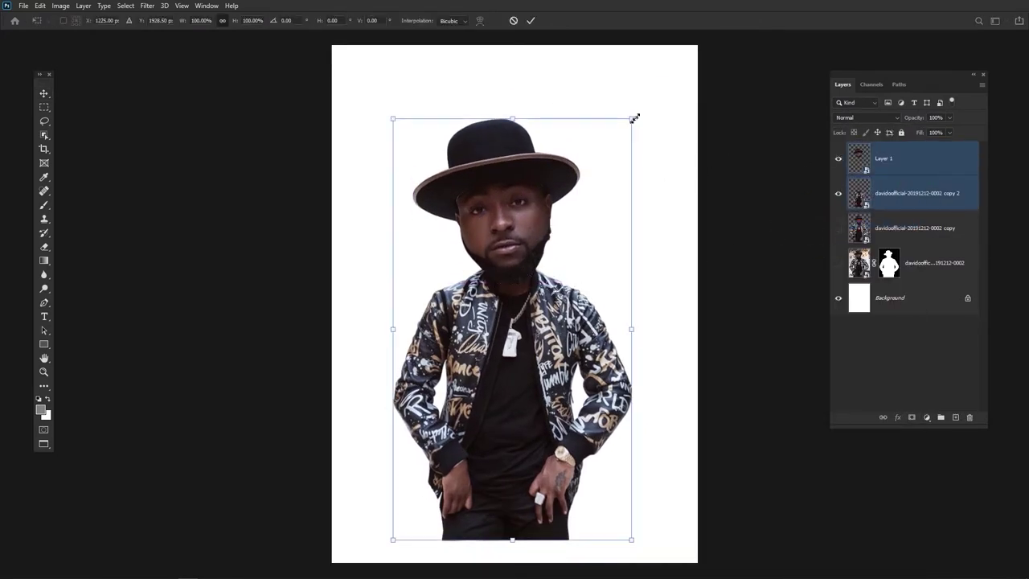
{"action": "left_click_drag", "start_coordinate": [633, 118], "coordinate": [648, 96]}
{"action": "key", "text": "Return"}
{"action": "left_click_drag", "start_coordinate": [522, 331], "coordinate": [524, 346]}
{"action": "key", "text": "ctrl+t"}
{"action": "left_click_drag", "start_coordinate": [646, 110], "coordinate": [651, 101]}
{"action": "left_click_drag", "start_coordinate": [566, 313], "coordinate": [568, 302]}
{"action": "key", "text": "Return"}
Open Liquify on the head layer and push in the jaw on the man's left with a size 300 warp brush
{"action": "left_click", "coordinate": [884, 158]}
{"action": "left_click", "coordinate": [147, 6]}
{"action": "left_click", "coordinate": [157, 84]}
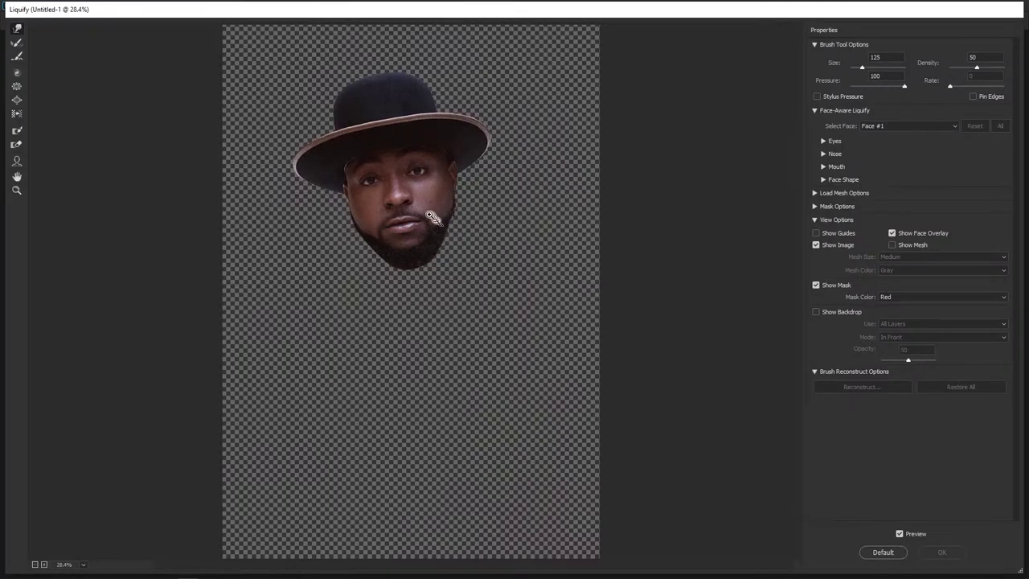
{"action": "left_click", "coordinate": [430, 216], "text": "ctrl"}
{"action": "left_click", "coordinate": [431, 216], "text": "ctrl"}
{"action": "left_click_drag", "start_coordinate": [439, 348], "coordinate": [439, 319]}
{"action": "key", "text": "bracketright"}
{"action": "key", "text": "bracketright"}
{"action": "key", "text": "bracketright"}
{"action": "key", "text": "bracketright"}
{"action": "key", "text": "bracketright"}
{"action": "key", "text": "bracketright"}
{"action": "key", "text": "bracketleft"}
{"action": "left_click_drag", "start_coordinate": [474, 351], "coordinate": [470, 354]}
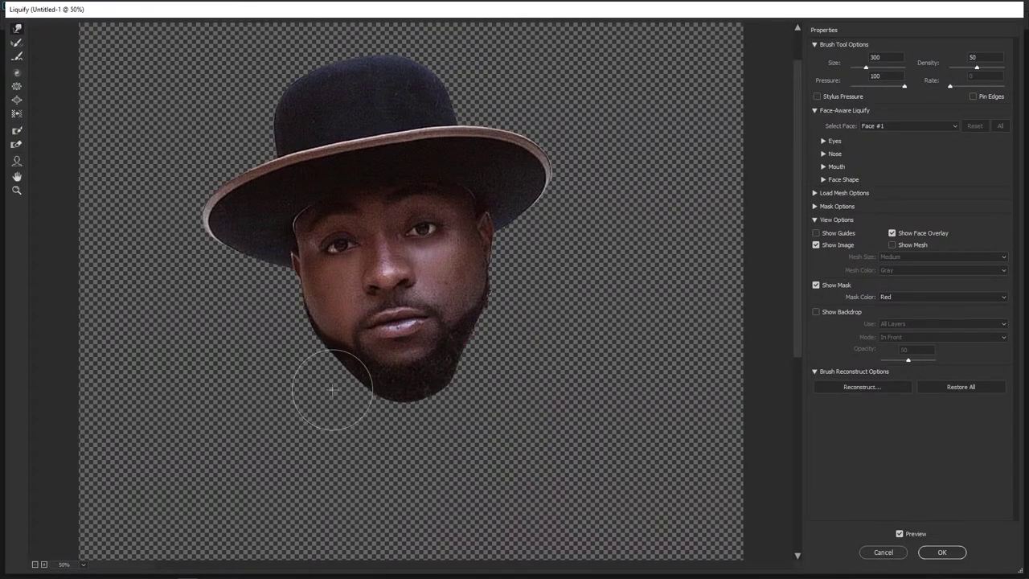
Enlarge the warp brush to 600, pull the bearded chin down and push the man's left cheek in slightly
{"action": "key", "text": "bracketright"}
{"action": "key", "text": "bracketright"}
{"action": "key", "text": "bracketright"}
{"action": "left_click_drag", "start_coordinate": [407, 378], "coordinate": [405, 385]}
{"action": "left_click_drag", "start_coordinate": [466, 270], "coordinate": [462, 271]}
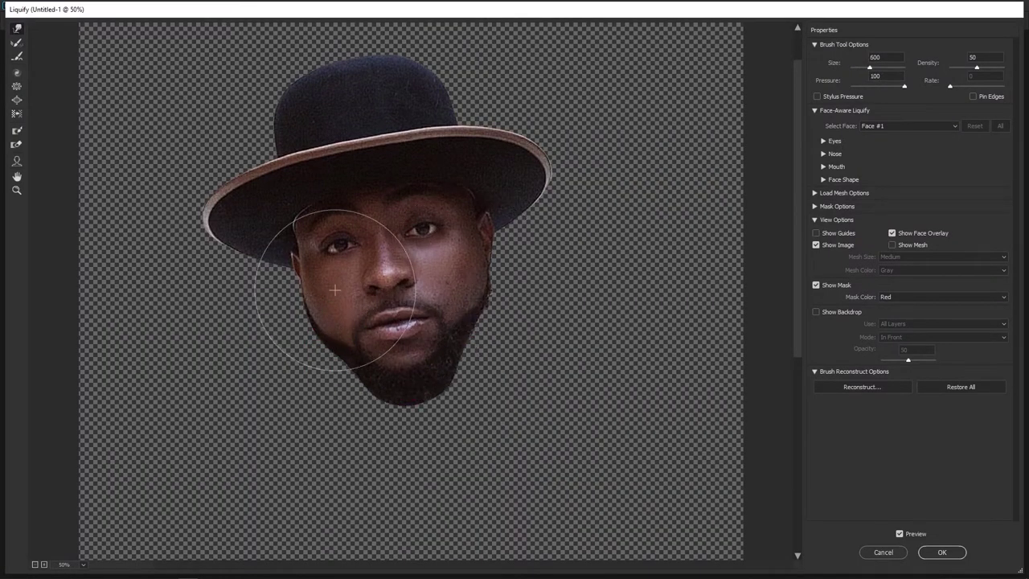
{"action": "left_click_drag", "start_coordinate": [398, 379], "coordinate": [398, 382]}
Enlarge the warp brush further and reshape the hat's crown and both sides of its brim
{"action": "key", "text": "bracketright"}
{"action": "key", "text": "bracketright"}
{"action": "key", "text": "bracketright"}
{"action": "key", "text": "bracketright"}
{"action": "left_click_drag", "start_coordinate": [212, 220], "coordinate": [217, 219]}
{"action": "left_click_drag", "start_coordinate": [345, 105], "coordinate": [348, 99]}
{"action": "left_click_drag", "start_coordinate": [289, 225], "coordinate": [290, 222]}
{"action": "mouse_move", "coordinate": [473, 206]}
{"action": "left_mouse_down"}
{"action": "mouse_move", "coordinate": [509, 175]}
{"action": "mouse_move", "coordinate": [483, 185]}
{"action": "left_mouse_up"}
Refine the chin and jaw with a smaller warp brush, reducing it to size 200, and apply the Liquify changes
{"action": "key", "text": "bracketleft"}
{"action": "key", "text": "bracketleft"}
{"action": "key", "text": "bracketleft"}
{"action": "key", "text": "bracketleft"}
{"action": "key", "text": "bracketleft"}
{"action": "mouse_move", "coordinate": [406, 374]}
{"action": "left_mouse_down"}
{"action": "mouse_move", "coordinate": [416, 365]}
{"action": "mouse_move", "coordinate": [440, 389]}
{"action": "left_mouse_up"}
{"action": "key", "text": "bracketleft"}
{"action": "key", "text": "bracketleft"}
{"action": "key", "text": "bracketleft"}
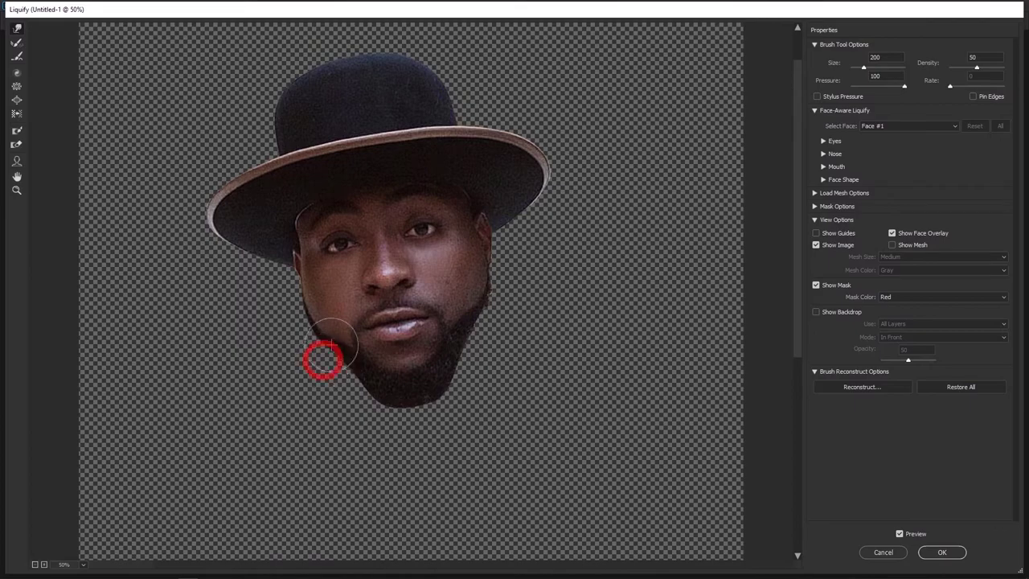
{"action": "left_click", "coordinate": [942, 551]}
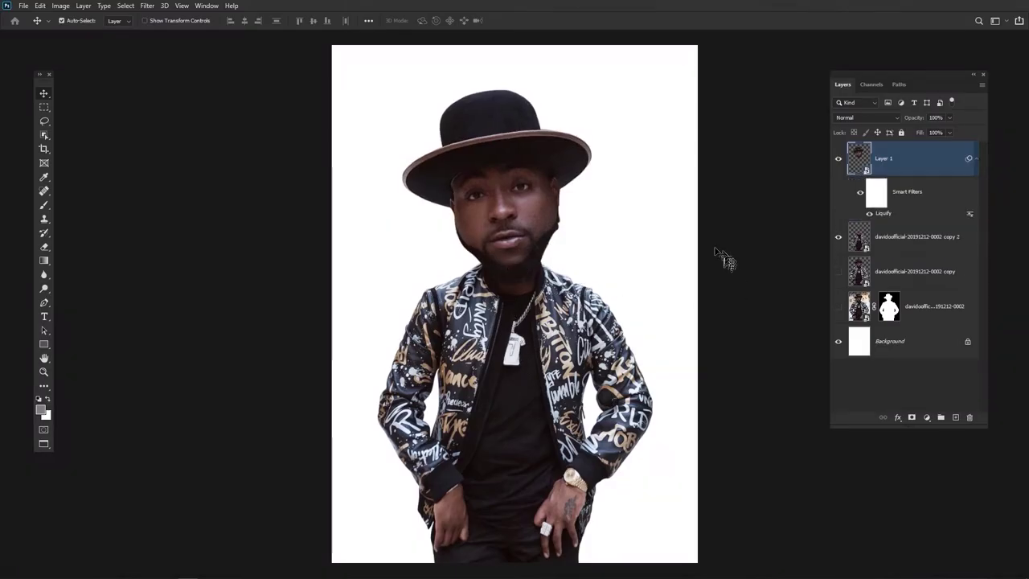
Reopen Liquify on the head and set both eyes to size 47, height 63 and width 38
{"action": "left_click", "coordinate": [838, 237]}
{"action": "left_click", "coordinate": [151, 7]}
{"action": "left_click", "coordinate": [178, 86]}
{"action": "left_click", "coordinate": [456, 212], "text": "ctrl"}
{"action": "left_click", "coordinate": [456, 212], "text": "ctrl"}
{"action": "left_click", "coordinate": [470, 330], "text": "ctrl"}
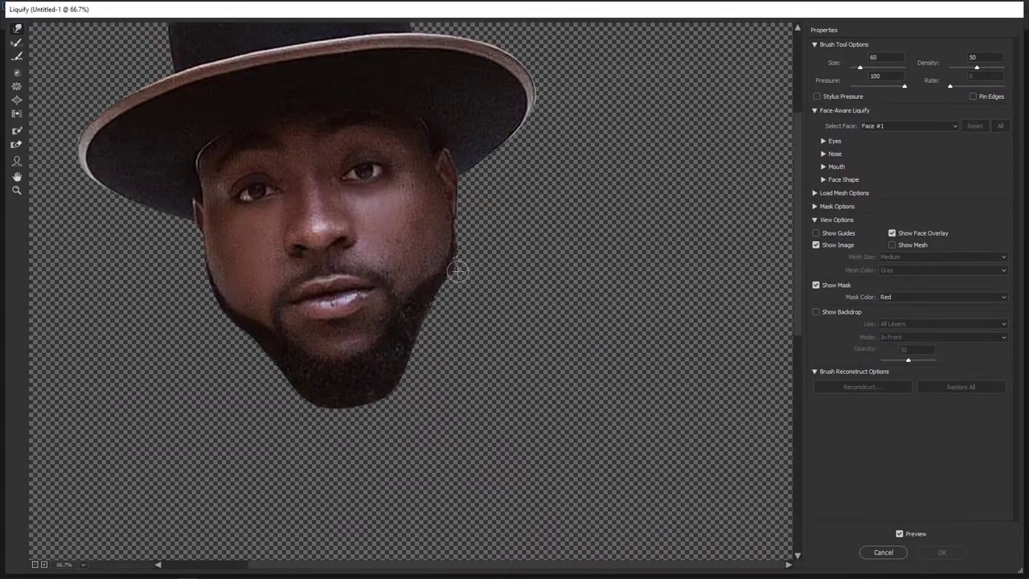
{"action": "left_click", "coordinate": [823, 140]}
{"action": "left_click_drag", "start_coordinate": [913, 163], "coordinate": [935, 165]}
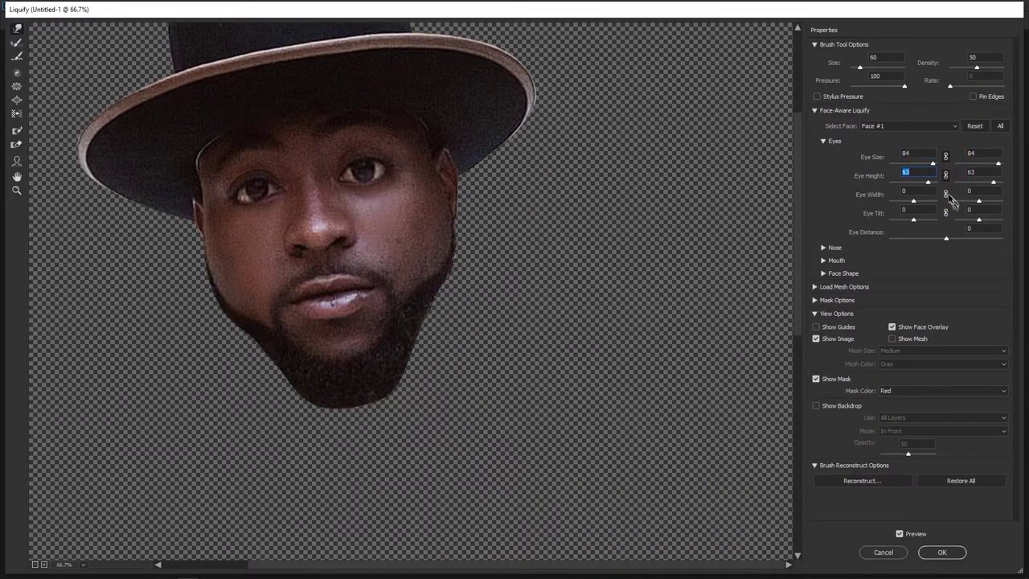
{"action": "left_click_drag", "start_coordinate": [933, 164], "coordinate": [926, 165]}
Set the face's nose width to -58, smile to 79 and mouth width to -62
{"action": "left_click", "coordinate": [826, 248]}
{"action": "left_click", "coordinate": [826, 297]}
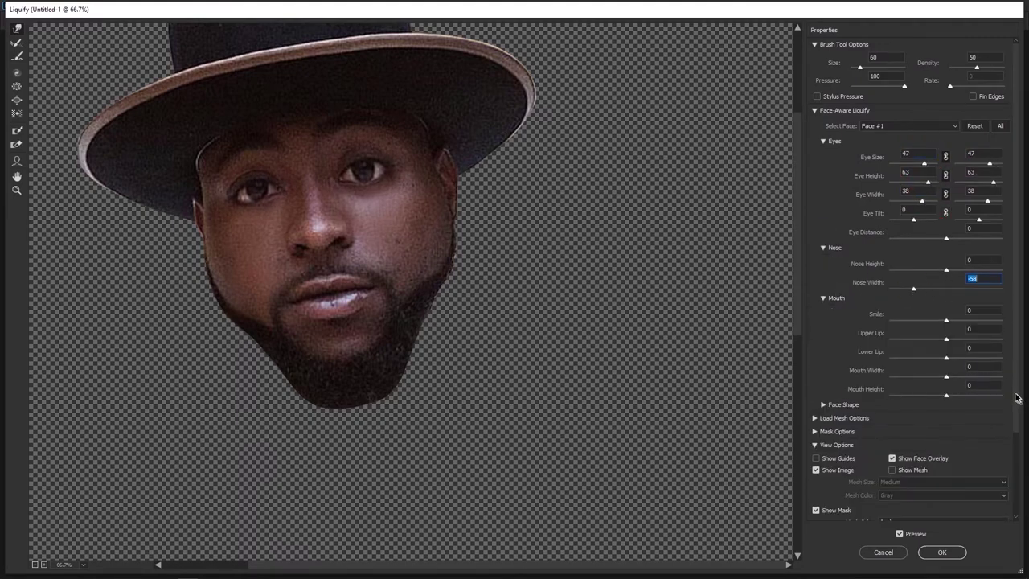
{"action": "scroll", "coordinate": [934, 330], "scroll_direction": "down", "scroll_amount": 1}
{"action": "left_click_drag", "start_coordinate": [945, 281], "coordinate": [1003, 281]}
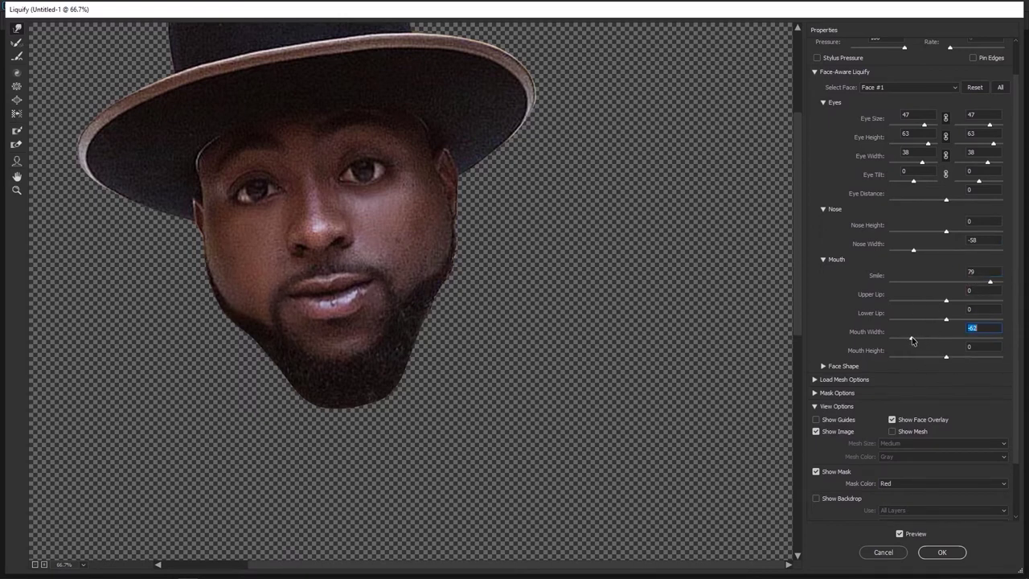
Set the chin height to -37, jawline to -11 and face width to 10, then apply the Liquify changes
{"action": "left_click", "coordinate": [826, 366]}
{"action": "scroll", "coordinate": [1012, 393], "scroll_direction": "down", "scroll_amount": 1}
{"action": "left_click_drag", "start_coordinate": [946, 373], "coordinate": [952, 394]}
{"action": "left_click_drag", "start_coordinate": [946, 373], "coordinate": [944, 376]}
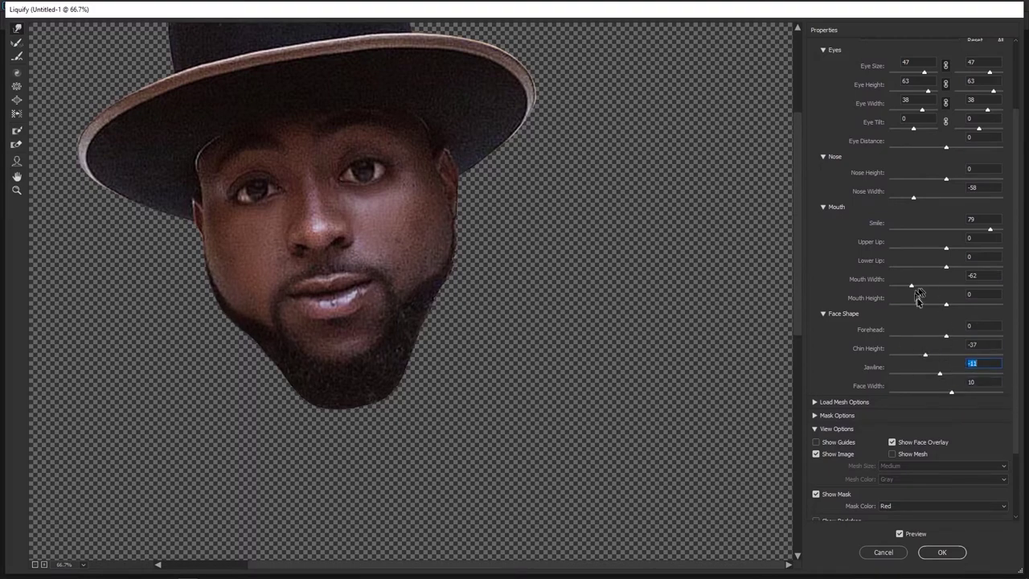
{"action": "scroll", "coordinate": [1017, 523], "scroll_direction": "down", "scroll_amount": 3}
{"action": "left_click", "coordinate": [942, 552]}
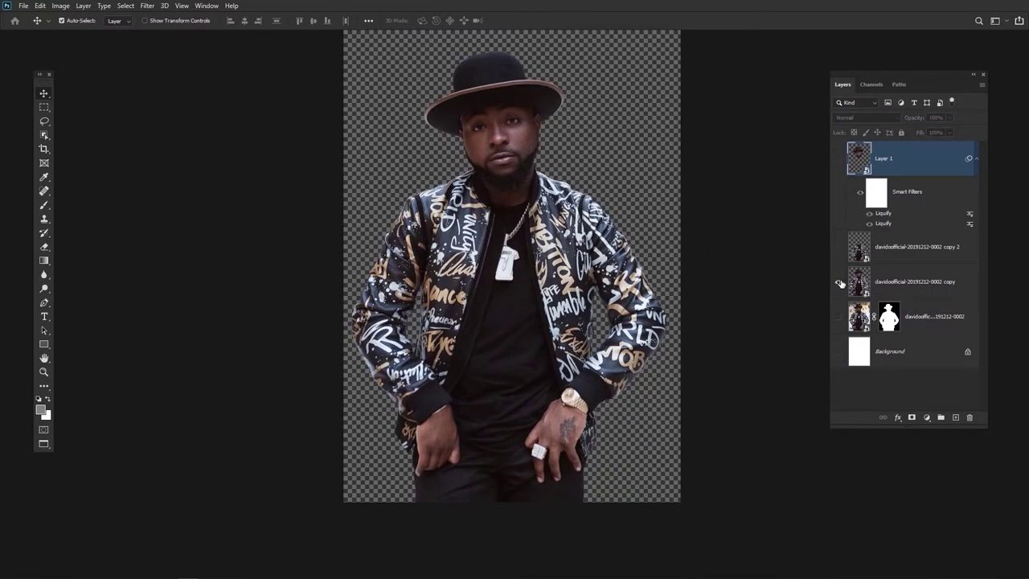
Compare the caricature with the original cutout, then scale the body layer down to 105.85%
{"action": "left_click", "coordinate": [901, 247]}
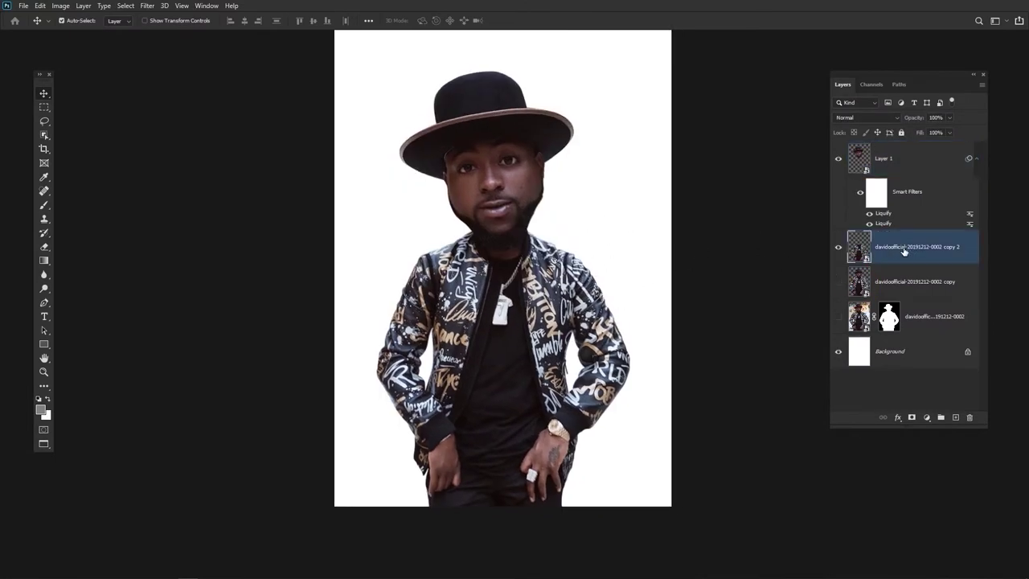
{"action": "key", "text": "ctrl+t"}
{"action": "left_click_drag", "start_coordinate": [670, 51], "coordinate": [675, 95]}
{"action": "left_click", "coordinate": [512, 22]}
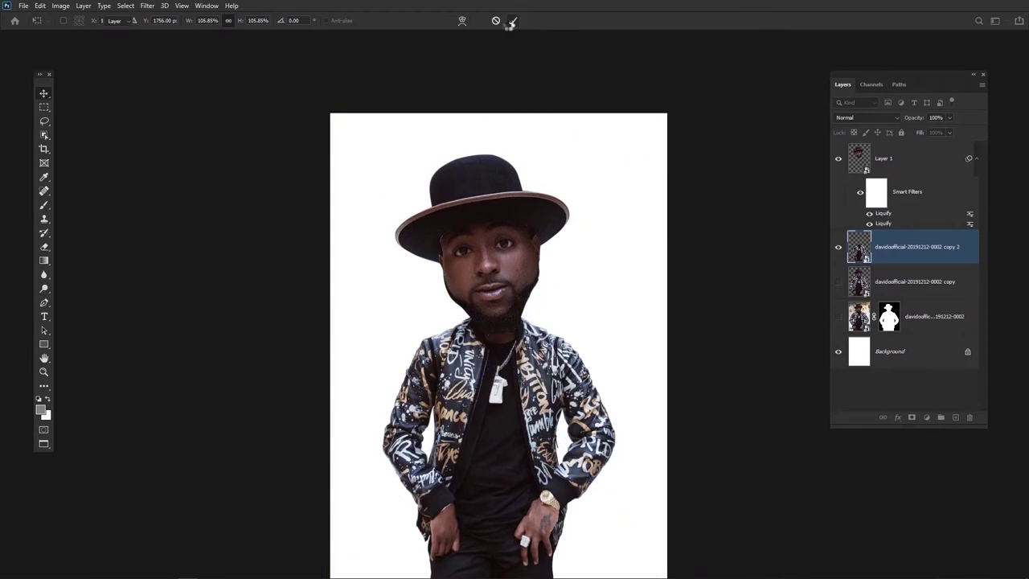
Convert the head layer and its Liquify filters into a smart object and check its transform bounds
{"action": "left_click", "coordinate": [977, 158]}
{"action": "left_click", "coordinate": [918, 158]}
{"action": "right_click", "coordinate": [911, 159]}
{"action": "left_click", "coordinate": [808, 227]}
{"action": "key", "text": "ctrl+t"}
{"action": "left_click_drag", "start_coordinate": [552, 277], "coordinate": [560, 222]}
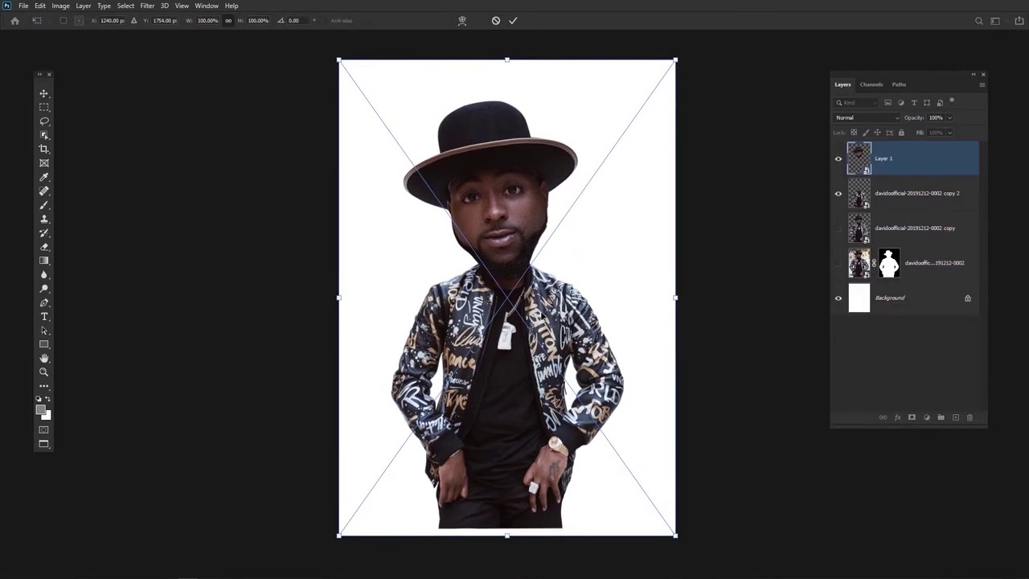
{"action": "key", "text": "Return"}
Rasterize the body and head layers and convert each one back into a smart object
{"action": "right_click", "coordinate": [890, 197]}
{"action": "left_click", "coordinate": [780, 278]}
{"action": "right_click", "coordinate": [892, 197]}
{"action": "left_click", "coordinate": [812, 274]}
{"action": "right_click", "coordinate": [918, 160]}
{"action": "left_click", "coordinate": [812, 310]}
{"action": "right_click", "coordinate": [907, 161]}
{"action": "left_click", "coordinate": [834, 274]}
Scale the head and body layers together to 109.61% and center the figure horizontally on the canvas
{"action": "left_click", "coordinate": [904, 199], "text": "ctrl"}
{"action": "key", "text": "ctrl+t"}
{"action": "left_click_drag", "start_coordinate": [507, 282], "coordinate": [490, 305]}
{"action": "left_click_drag", "start_coordinate": [617, 124], "coordinate": [628, 104]}
{"action": "left_click_drag", "start_coordinate": [512, 406], "coordinate": [510, 374]}
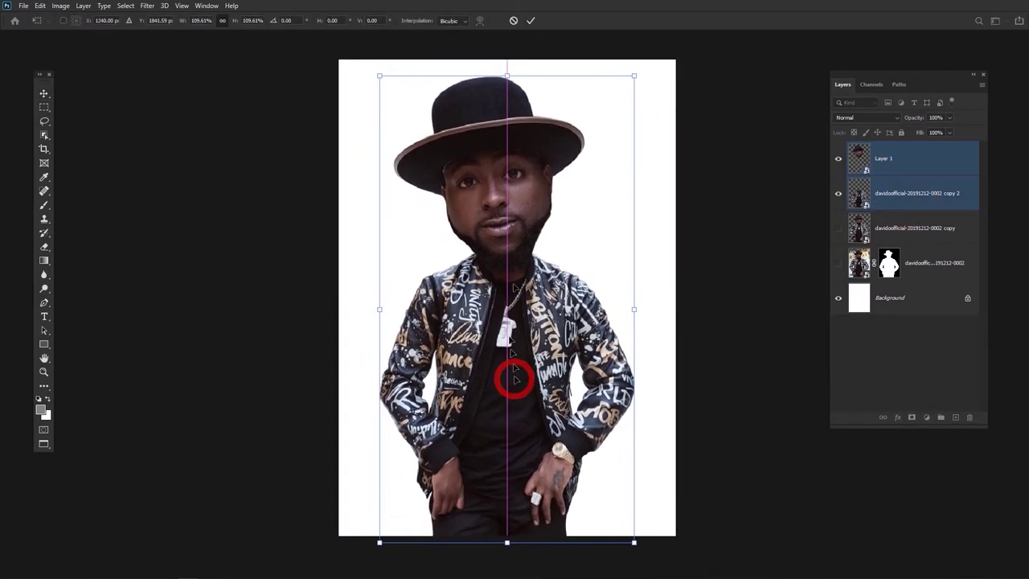
{"action": "left_click", "coordinate": [530, 21]}
Scale the head layer down slightly and nudge it down onto the neck
{"action": "left_click", "coordinate": [916, 164]}
{"action": "key", "text": "ctrl+t"}
{"action": "left_click_drag", "start_coordinate": [585, 76], "coordinate": [582, 80]}
{"action": "key", "text": "Down"}
{"action": "key", "text": "Down"}
{"action": "key", "text": "Down"}
{"action": "key", "text": "Down"}
{"action": "key", "text": "Down"}
{"action": "key", "text": "Down"}
{"action": "key", "text": "Down"}
{"action": "key", "text": "Down"}
{"action": "key", "text": "Return"}
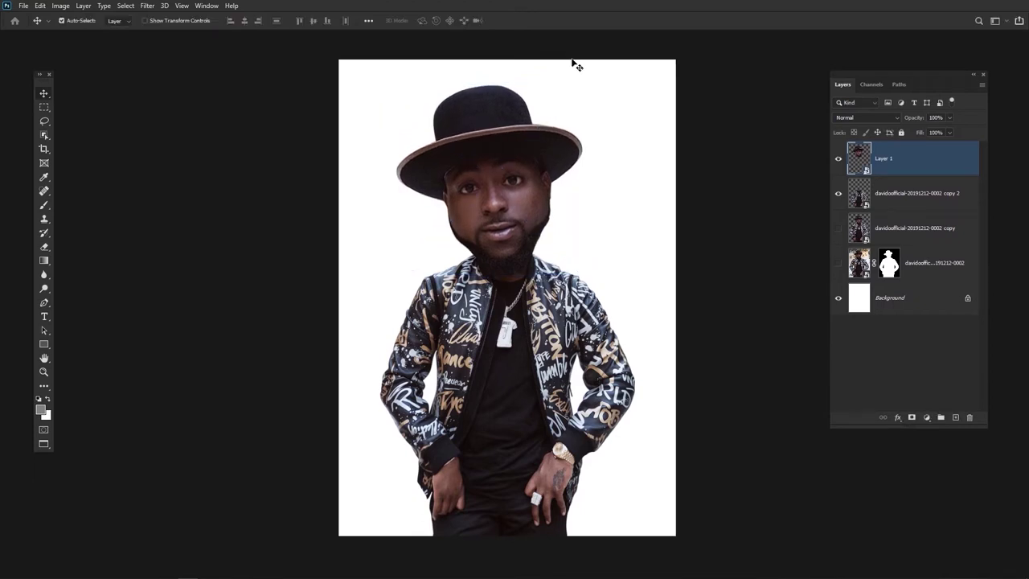
Duplicate the head and body layers and merge the duplicates into a single layer
{"action": "left_click", "coordinate": [909, 194]}
{"action": "left_click", "coordinate": [905, 163], "text": "shift"}
{"action": "key", "text": "ctrl+j"}
{"action": "key", "text": "ctrl+e"}
Group the original head and body layers as Backup
{"action": "left_click", "coordinate": [904, 197]}
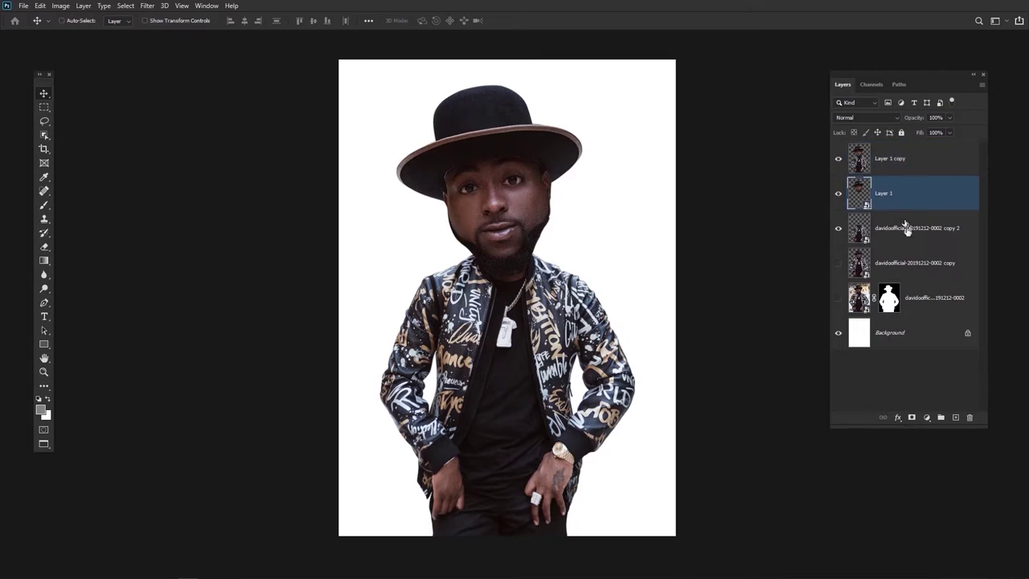
{"action": "left_click", "coordinate": [906, 229], "text": "shift"}
{"action": "key", "text": "ctrl+g"}
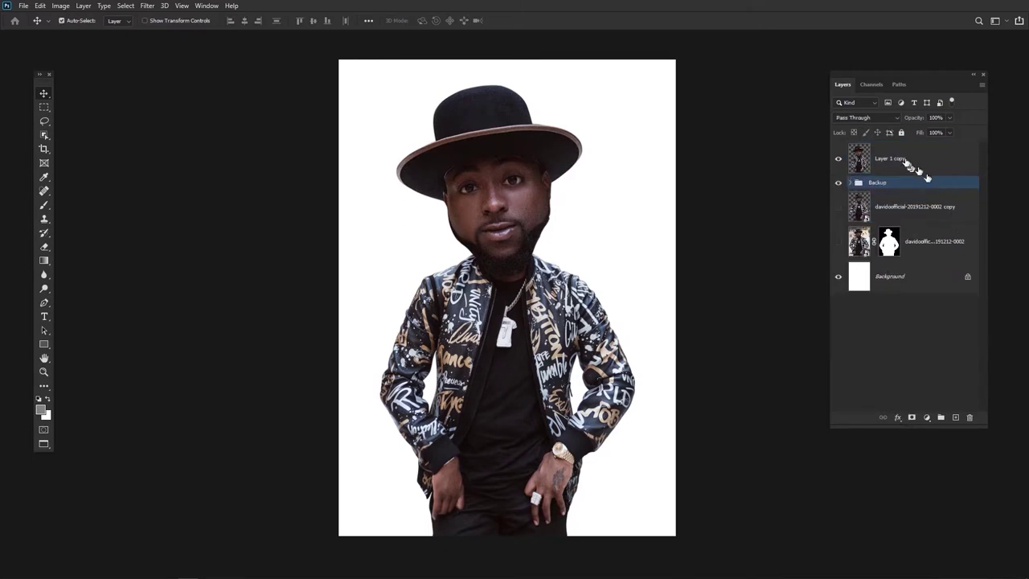
Convert the merged layer to a smart object and apply Color Efex Pro 4's HDR Like recipe to its contents
{"action": "right_click", "coordinate": [891, 160]}
{"action": "left_click", "coordinate": [788, 266]}
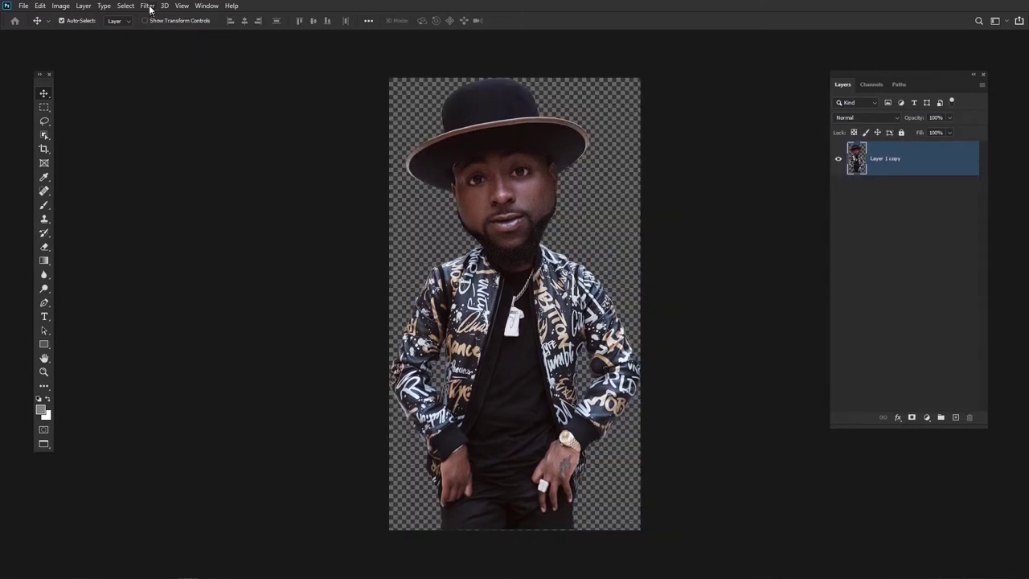
{"action": "left_click", "coordinate": [147, 6]}
{"action": "left_click", "coordinate": [309, 241]}
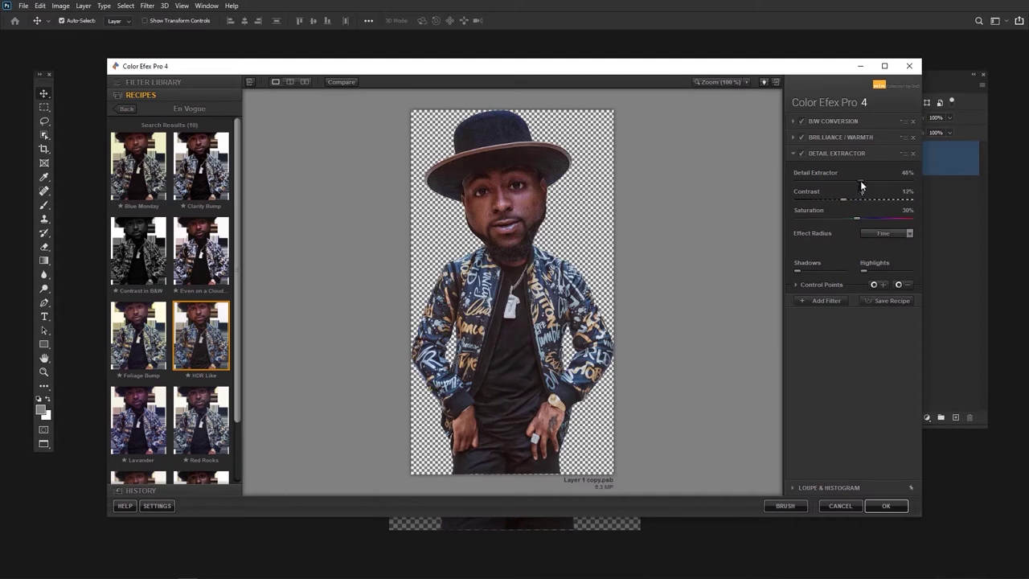
{"action": "left_click", "coordinate": [887, 506]}
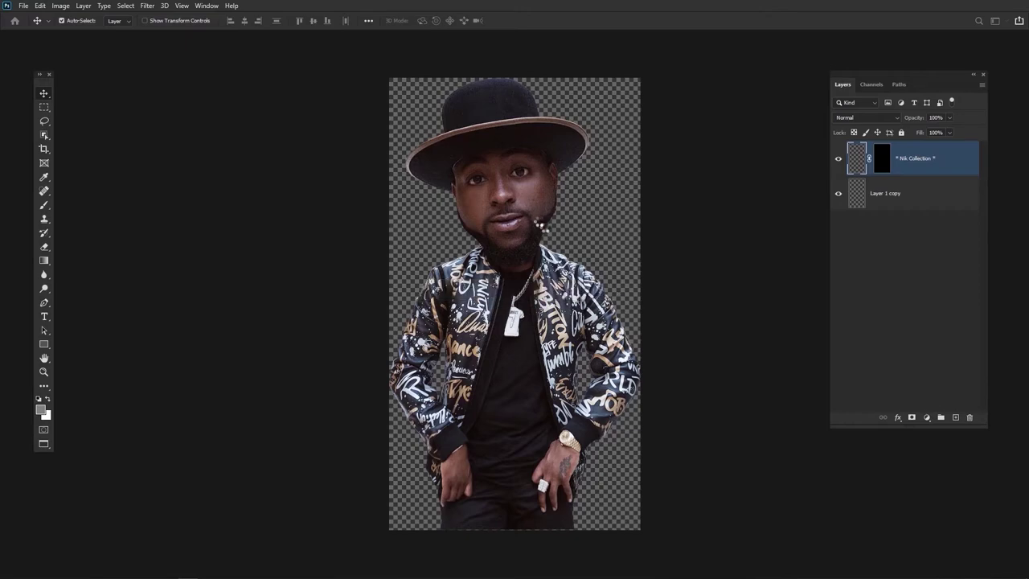
Duplicate the HDR Like layer and clip the copy to the layer below
{"action": "right_click", "coordinate": [919, 158]}
{"action": "left_click", "coordinate": [824, 325]}
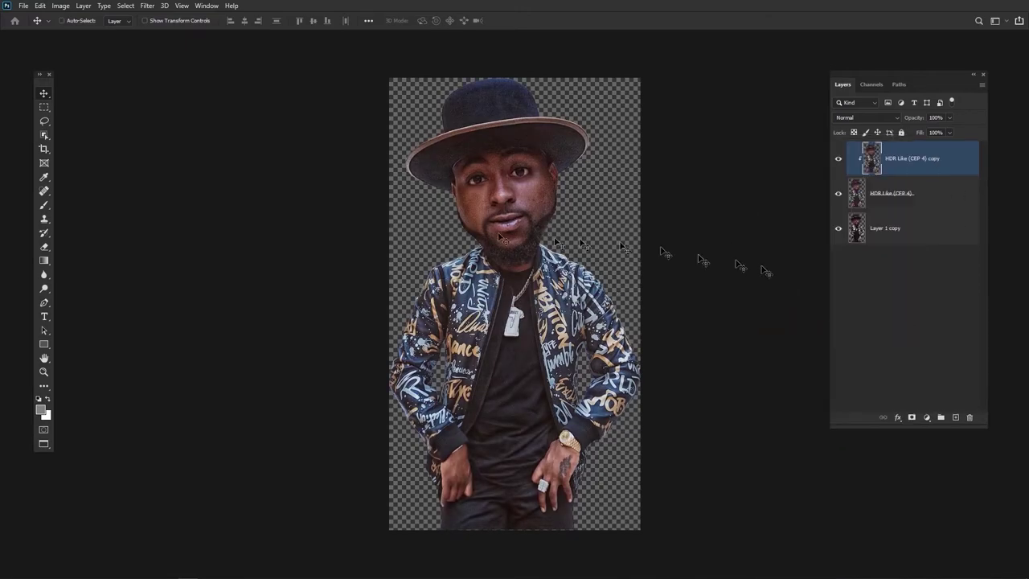
Load the Smooth Skin Smudge Brush set and choose Skin smooth smudge brush 1 for the Brush tool
{"action": "scroll", "coordinate": [490, 241], "scroll_direction": "up", "scroll_amount": 5}
{"action": "left_click_drag", "start_coordinate": [514, 229], "coordinate": [482, 303]}
{"action": "key", "text": "b"}
{"action": "right_click", "coordinate": [325, 207]}
{"action": "left_click", "coordinate": [496, 219]}
{"action": "left_click", "coordinate": [517, 569]}
{"action": "left_click", "coordinate": [540, 484]}
{"action": "key", "text": "Return"}
{"action": "left_click", "coordinate": [337, 380]}
{"action": "left_click", "coordinate": [399, 400]}
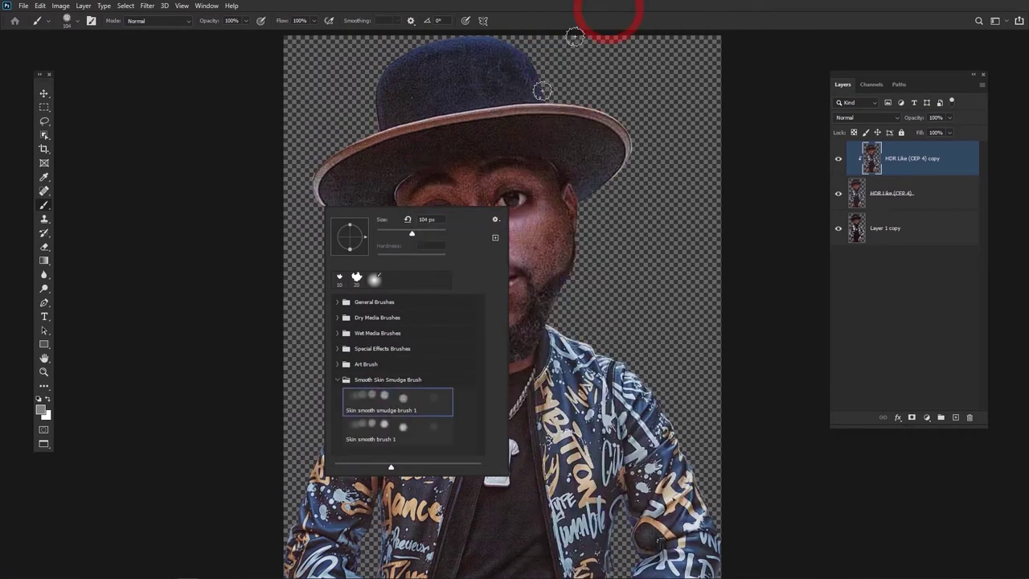
{"action": "left_click", "coordinate": [604, 14]}
Switch to the Smudge tool and pick a brush from the Smooth Skin Smudge Brush set for it
{"action": "scroll", "coordinate": [458, 273], "scroll_direction": "up", "scroll_amount": 4}
{"action": "left_click_drag", "start_coordinate": [448, 276], "coordinate": [440, 273]}
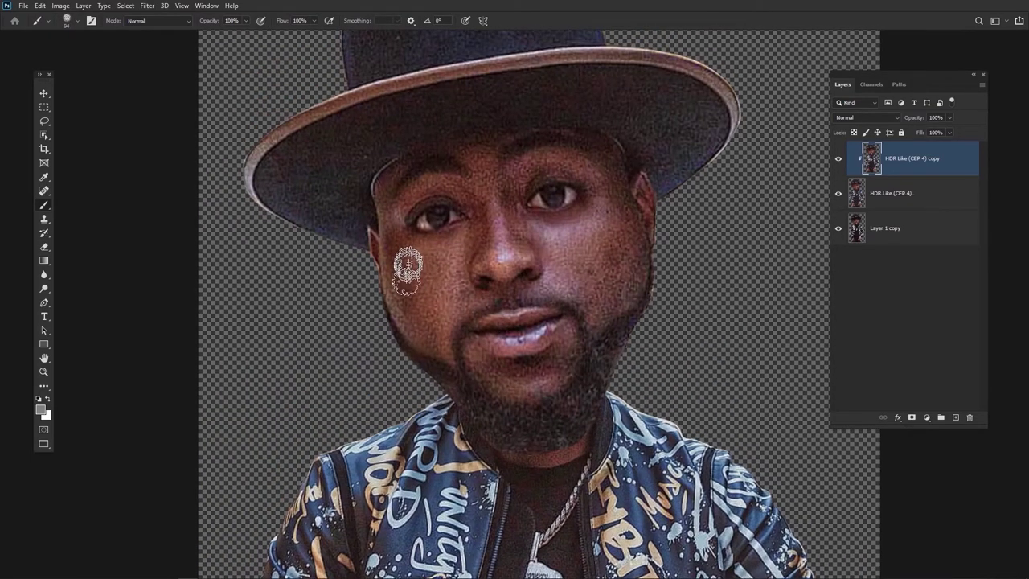
{"action": "right_click", "coordinate": [44, 275]}
{"action": "left_click", "coordinate": [80, 292]}
{"action": "right_click", "coordinate": [353, 261]}
{"action": "left_click", "coordinate": [425, 453]}
{"action": "left_click", "coordinate": [521, 25]}
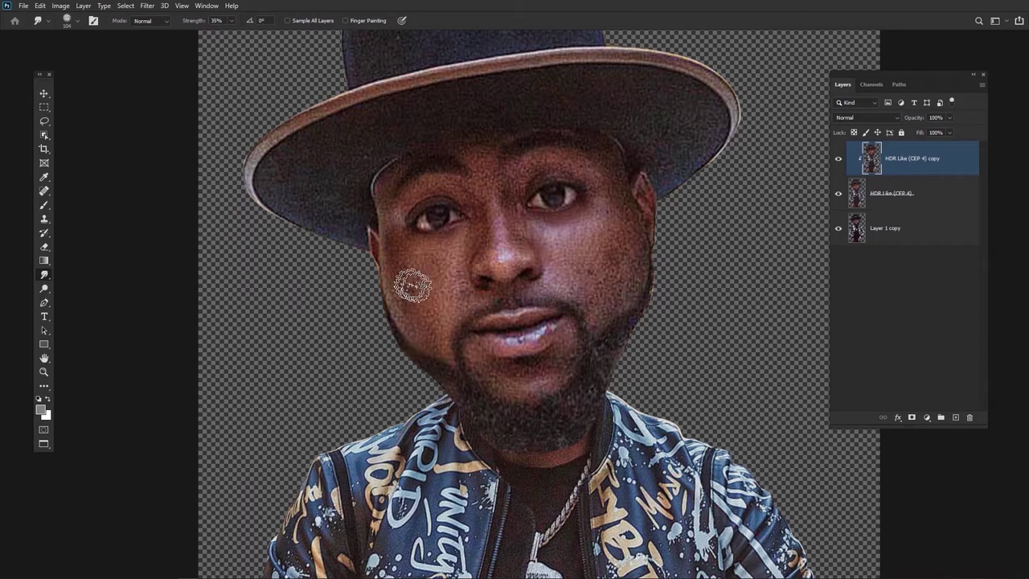
Set the Smudge strength to 30% and smooth the skin of the face's left cheek, temple and brow area
{"action": "scroll", "coordinate": [416, 271], "scroll_direction": "up", "scroll_amount": 2}
{"action": "mouse_move", "coordinate": [385, 229]}
{"action": "left_mouse_down"}
{"action": "mouse_move", "coordinate": [385, 291]}
{"action": "mouse_move", "coordinate": [406, 333]}
{"action": "mouse_move", "coordinate": [394, 235]}
{"action": "mouse_move", "coordinate": [413, 214]}
{"action": "mouse_move", "coordinate": [416, 241]}
{"action": "mouse_move", "coordinate": [429, 219]}
{"action": "mouse_move", "coordinate": [441, 230]}
{"action": "mouse_move", "coordinate": [396, 247]}
{"action": "left_mouse_up"}
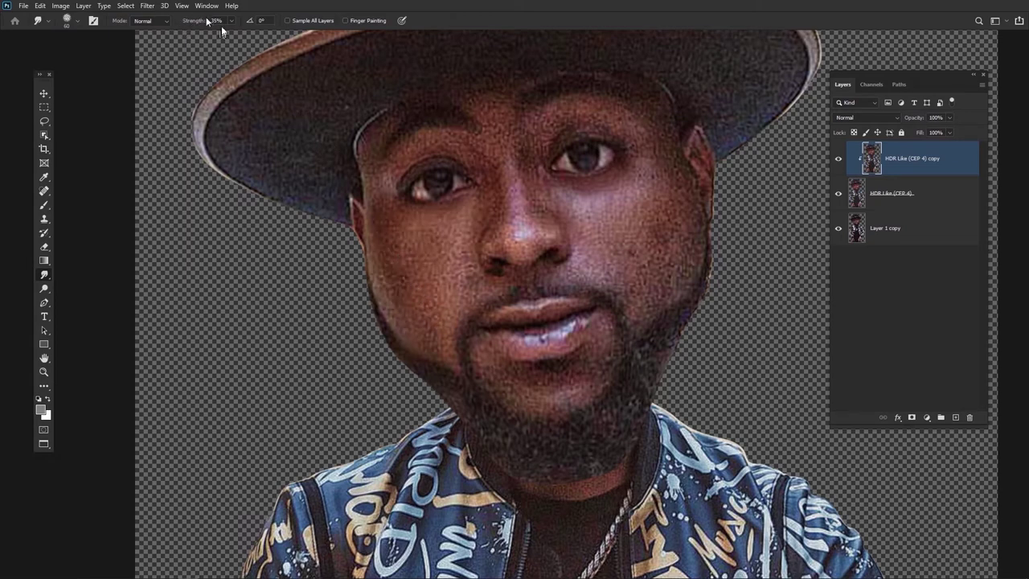
{"action": "key", "text": "Return"}
{"action": "mouse_move", "coordinate": [381, 262]}
{"action": "left_mouse_down"}
{"action": "mouse_move", "coordinate": [387, 237]}
{"action": "mouse_move", "coordinate": [396, 319]}
{"action": "mouse_move", "coordinate": [402, 261]}
{"action": "mouse_move", "coordinate": [422, 298]}
{"action": "mouse_move", "coordinate": [402, 233]}
{"action": "mouse_move", "coordinate": [440, 217]}
{"action": "mouse_move", "coordinate": [421, 241]}
{"action": "mouse_move", "coordinate": [423, 269]}
{"action": "mouse_move", "coordinate": [430, 241]}
{"action": "mouse_move", "coordinate": [405, 330]}
{"action": "mouse_move", "coordinate": [420, 310]}
{"action": "mouse_move", "coordinate": [429, 329]}
{"action": "mouse_move", "coordinate": [453, 239]}
{"action": "mouse_move", "coordinate": [385, 214]}
{"action": "left_mouse_up"}
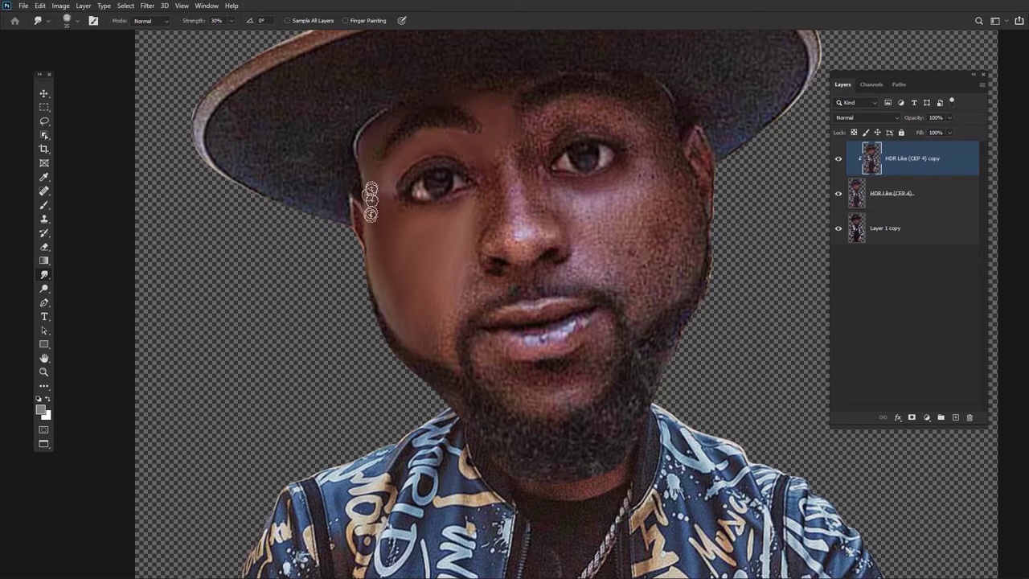
{"action": "key", "text": "]"}
{"action": "mouse_move", "coordinate": [423, 270]}
{"action": "left_mouse_down"}
{"action": "mouse_move", "coordinate": [385, 225]}
{"action": "mouse_move", "coordinate": [458, 232]}
{"action": "left_mouse_up"}
Smudge the side and bridge of the nose and the skin between the eyebrows smooth with a smaller brush
{"action": "key", "text": "bracketleft"}
{"action": "key", "text": "bracketleft"}
{"action": "key", "text": "bracketleft"}
{"action": "mouse_move", "coordinate": [493, 215]}
{"action": "left_mouse_down"}
{"action": "mouse_move", "coordinate": [475, 230]}
{"action": "mouse_move", "coordinate": [498, 191]}
{"action": "mouse_move", "coordinate": [484, 157]}
{"action": "left_mouse_up"}
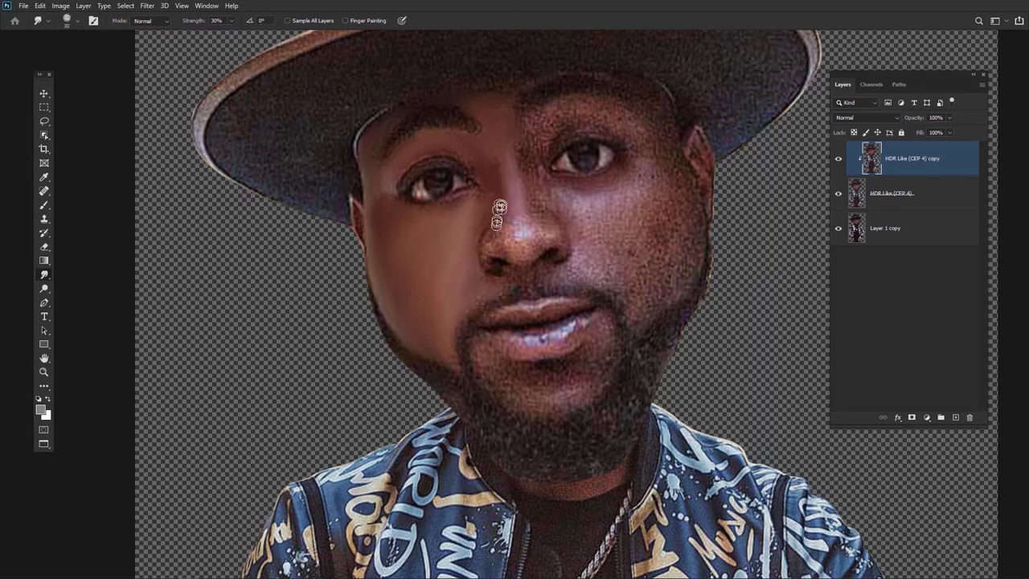
{"action": "left_click_drag", "start_coordinate": [501, 201], "coordinate": [492, 237]}
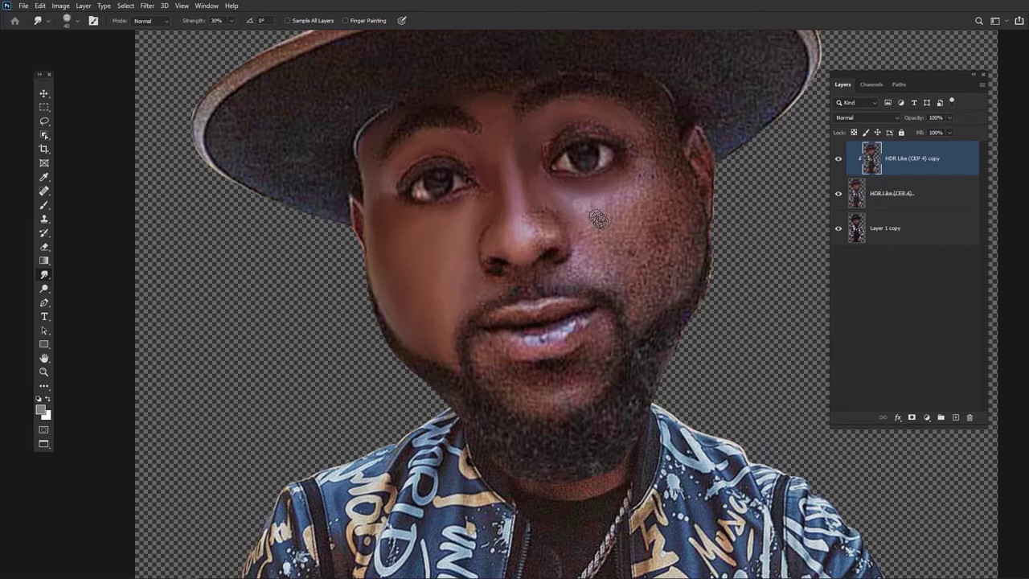
Smooth the face's right cheek, using a smaller brush for the skin next to the nostril and moustache
{"action": "mouse_move", "coordinate": [604, 197]}
{"action": "left_mouse_down"}
{"action": "mouse_move", "coordinate": [592, 184]}
{"action": "mouse_move", "coordinate": [652, 185]}
{"action": "mouse_move", "coordinate": [645, 157]}
{"action": "mouse_move", "coordinate": [640, 165]}
{"action": "mouse_move", "coordinate": [668, 172]}
{"action": "mouse_move", "coordinate": [661, 187]}
{"action": "mouse_move", "coordinate": [668, 168]}
{"action": "mouse_move", "coordinate": [634, 114]}
{"action": "mouse_move", "coordinate": [661, 121]}
{"action": "mouse_move", "coordinate": [666, 110]}
{"action": "mouse_move", "coordinate": [666, 204]}
{"action": "mouse_move", "coordinate": [684, 182]}
{"action": "mouse_move", "coordinate": [696, 235]}
{"action": "mouse_move", "coordinate": [689, 244]}
{"action": "mouse_move", "coordinate": [671, 211]}
{"action": "mouse_move", "coordinate": [670, 288]}
{"action": "mouse_move", "coordinate": [664, 207]}
{"action": "mouse_move", "coordinate": [602, 223]}
{"action": "mouse_move", "coordinate": [659, 213]}
{"action": "mouse_move", "coordinate": [602, 229]}
{"action": "mouse_move", "coordinate": [636, 213]}
{"action": "mouse_move", "coordinate": [620, 241]}
{"action": "mouse_move", "coordinate": [654, 294]}
{"action": "mouse_move", "coordinate": [659, 225]}
{"action": "mouse_move", "coordinate": [670, 283]}
{"action": "mouse_move", "coordinate": [666, 207]}
{"action": "left_mouse_up"}
{"action": "left_click", "coordinate": [45, 22]}
{"action": "left_click", "coordinate": [78, 21]}
{"action": "key", "text": "bracketleft"}
{"action": "key", "text": "bracketleft"}
{"action": "key", "text": "bracketleft"}
{"action": "key", "text": "bracketleft"}
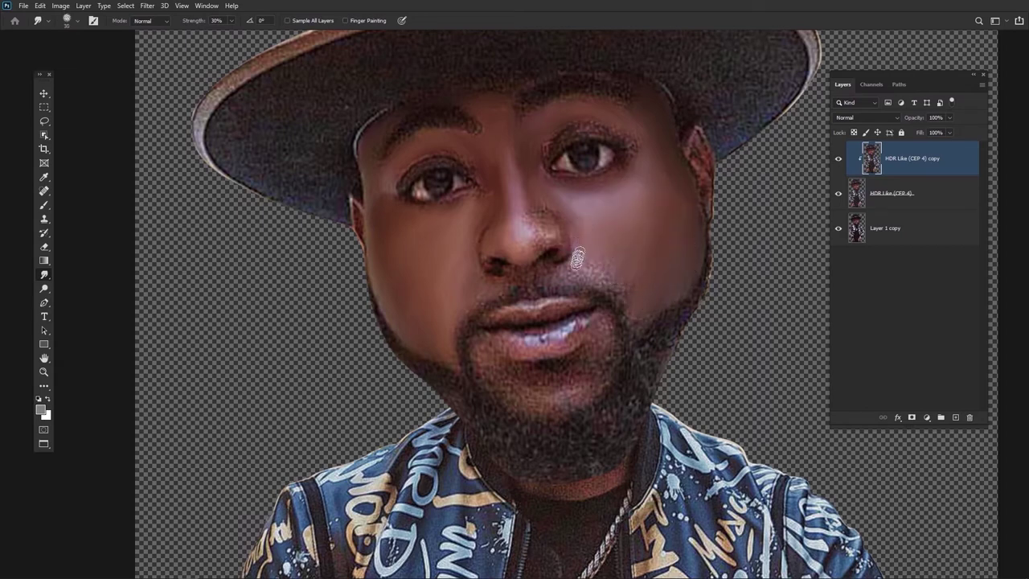
{"action": "mouse_move", "coordinate": [614, 279]}
{"action": "left_mouse_down"}
{"action": "mouse_move", "coordinate": [593, 265]}
{"action": "mouse_move", "coordinate": [623, 291]}
{"action": "left_mouse_up"}
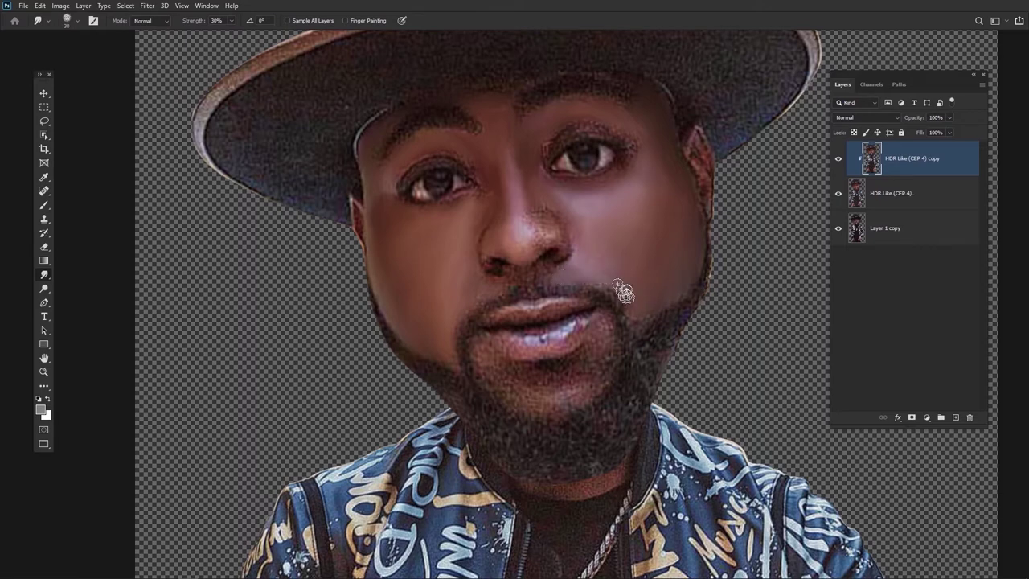
Smudge the grain off the tip, side and upper bridge of the nose
{"action": "left_click_drag", "start_coordinate": [544, 241], "coordinate": [526, 215]}
{"action": "left_click_drag", "start_coordinate": [545, 248], "coordinate": [519, 270]}
{"action": "mouse_move", "coordinate": [531, 161]}
{"action": "left_mouse_down"}
{"action": "mouse_move", "coordinate": [509, 173]}
{"action": "mouse_move", "coordinate": [518, 153]}
{"action": "mouse_move", "coordinate": [518, 204]}
{"action": "left_mouse_up"}
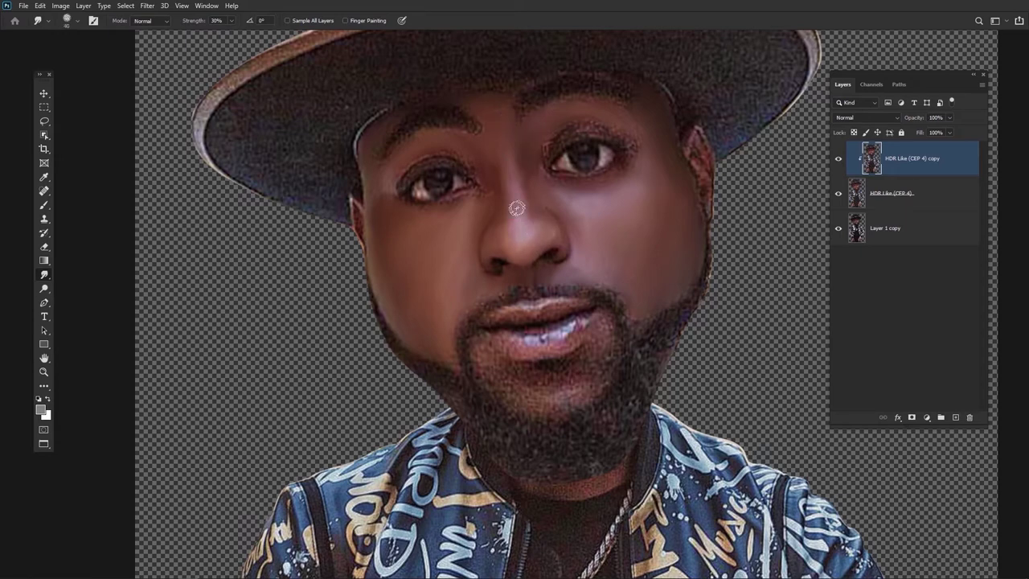
Smooth the forehead along the hat brim, the right brow area, the right cheek's outer edge and the skin above the moustache
{"action": "scroll", "coordinate": [517, 208], "scroll_direction": "up", "scroll_amount": 2}
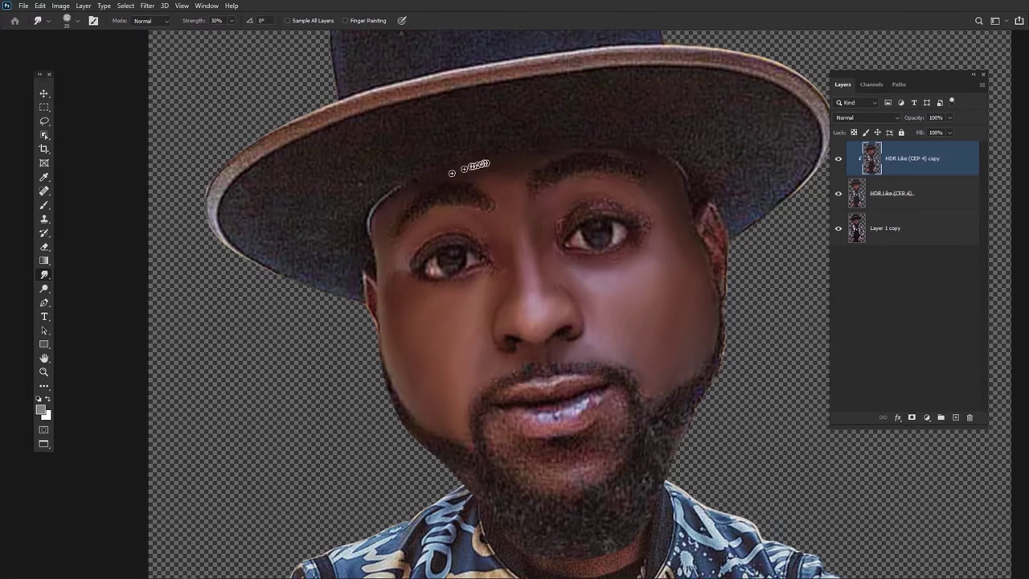
{"action": "key", "text": "bracketright"}
{"action": "key", "text": "bracketright"}
{"action": "key", "text": "bracketright"}
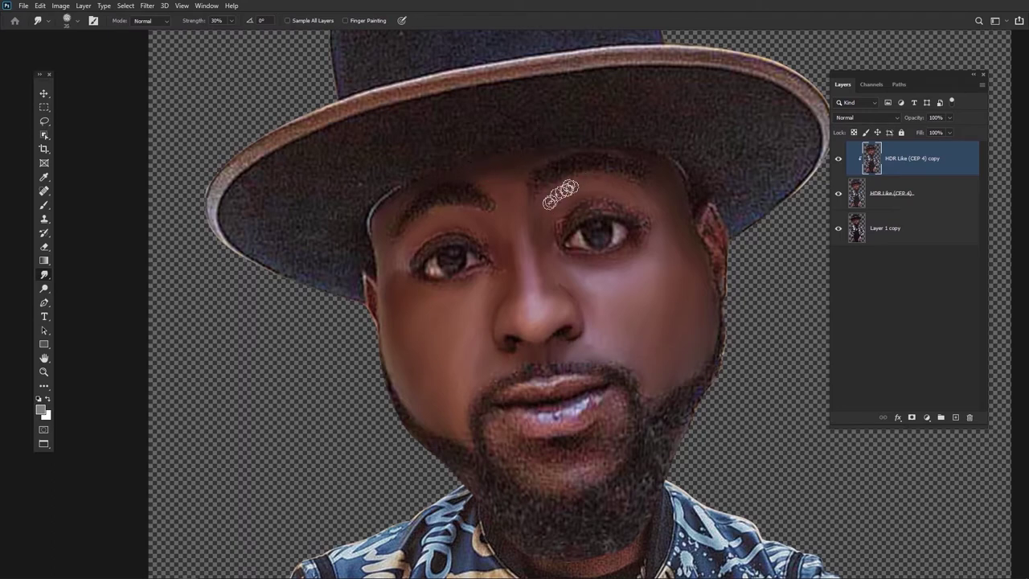
{"action": "left_click_drag", "start_coordinate": [681, 275], "coordinate": [696, 291]}
{"action": "mouse_move", "coordinate": [696, 271]}
{"action": "left_mouse_down"}
{"action": "mouse_move", "coordinate": [666, 372]}
{"action": "mouse_move", "coordinate": [694, 371]}
{"action": "left_mouse_up"}
{"action": "left_click_drag", "start_coordinate": [490, 365], "coordinate": [525, 349]}
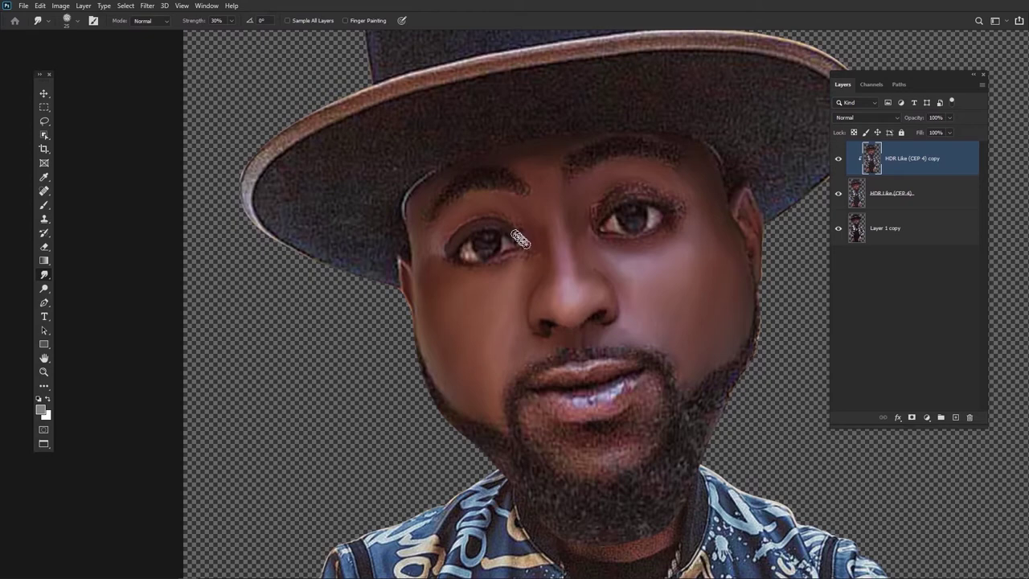
Smudge the eyelids, eye corners and surrounding skin of both eyes smooth
{"action": "mouse_move", "coordinate": [498, 213]}
{"action": "left_mouse_down"}
{"action": "mouse_move", "coordinate": [542, 244]}
{"action": "mouse_move", "coordinate": [531, 261]}
{"action": "left_mouse_up"}
{"action": "left_click_drag", "start_coordinate": [449, 268], "coordinate": [446, 282]}
{"action": "left_click_drag", "start_coordinate": [481, 213], "coordinate": [519, 226]}
{"action": "mouse_move", "coordinate": [678, 232]}
{"action": "left_mouse_down"}
{"action": "mouse_move", "coordinate": [655, 245]}
{"action": "mouse_move", "coordinate": [606, 242]}
{"action": "mouse_move", "coordinate": [630, 245]}
{"action": "mouse_move", "coordinate": [680, 216]}
{"action": "mouse_move", "coordinate": [670, 239]}
{"action": "mouse_move", "coordinate": [652, 229]}
{"action": "mouse_move", "coordinate": [666, 224]}
{"action": "mouse_move", "coordinate": [615, 238]}
{"action": "left_mouse_up"}
{"action": "left_click_drag", "start_coordinate": [599, 191], "coordinate": [617, 180]}
Blend the cheeks with a larger brush, and refine the skin near the moustache and nose bridge with a smaller one
{"action": "key", "text": "bracketright"}
{"action": "key", "text": "bracketright"}
{"action": "key", "text": "bracketright"}
{"action": "key", "text": "bracketright"}
{"action": "mouse_move", "coordinate": [703, 253]}
{"action": "left_mouse_down"}
{"action": "mouse_move", "coordinate": [703, 209]}
{"action": "mouse_move", "coordinate": [719, 258]}
{"action": "mouse_move", "coordinate": [671, 304]}
{"action": "mouse_move", "coordinate": [637, 261]}
{"action": "mouse_move", "coordinate": [682, 237]}
{"action": "mouse_move", "coordinate": [684, 310]}
{"action": "mouse_move", "coordinate": [711, 294]}
{"action": "mouse_move", "coordinate": [729, 325]}
{"action": "mouse_move", "coordinate": [700, 207]}
{"action": "mouse_move", "coordinate": [627, 267]}
{"action": "mouse_move", "coordinate": [693, 256]}
{"action": "mouse_move", "coordinate": [660, 326]}
{"action": "mouse_move", "coordinate": [674, 352]}
{"action": "mouse_move", "coordinate": [644, 331]}
{"action": "mouse_move", "coordinate": [715, 336]}
{"action": "mouse_move", "coordinate": [707, 289]}
{"action": "mouse_move", "coordinate": [554, 212]}
{"action": "mouse_move", "coordinate": [565, 268]}
{"action": "mouse_move", "coordinate": [546, 190]}
{"action": "mouse_move", "coordinate": [561, 250]}
{"action": "mouse_move", "coordinate": [583, 261]}
{"action": "mouse_move", "coordinate": [586, 213]}
{"action": "mouse_move", "coordinate": [577, 208]}
{"action": "mouse_move", "coordinate": [598, 178]}
{"action": "mouse_move", "coordinate": [658, 178]}
{"action": "mouse_move", "coordinate": [623, 169]}
{"action": "mouse_move", "coordinate": [579, 205]}
{"action": "mouse_move", "coordinate": [606, 256]}
{"action": "mouse_move", "coordinate": [666, 236]}
{"action": "mouse_move", "coordinate": [632, 304]}
{"action": "mouse_move", "coordinate": [643, 259]}
{"action": "mouse_move", "coordinate": [638, 186]}
{"action": "mouse_move", "coordinate": [579, 193]}
{"action": "mouse_move", "coordinate": [672, 192]}
{"action": "mouse_move", "coordinate": [604, 192]}
{"action": "mouse_move", "coordinate": [545, 251]}
{"action": "mouse_move", "coordinate": [506, 331]}
{"action": "mouse_move", "coordinate": [526, 273]}
{"action": "mouse_move", "coordinate": [488, 321]}
{"action": "mouse_move", "coordinate": [488, 394]}
{"action": "mouse_move", "coordinate": [495, 342]}
{"action": "mouse_move", "coordinate": [478, 336]}
{"action": "mouse_move", "coordinate": [510, 354]}
{"action": "mouse_move", "coordinate": [447, 349]}
{"action": "mouse_move", "coordinate": [436, 275]}
{"action": "mouse_move", "coordinate": [425, 301]}
{"action": "left_mouse_up"}
{"action": "key", "text": "bracketleft"}
{"action": "key", "text": "bracketleft"}
{"action": "key", "text": "bracketleft"}
{"action": "key", "text": "bracketleft"}
{"action": "mouse_move", "coordinate": [509, 356]}
{"action": "left_mouse_down"}
{"action": "mouse_move", "coordinate": [542, 347]}
{"action": "mouse_move", "coordinate": [518, 347]}
{"action": "mouse_move", "coordinate": [611, 335]}
{"action": "mouse_move", "coordinate": [574, 355]}
{"action": "mouse_move", "coordinate": [577, 339]}
{"action": "mouse_move", "coordinate": [518, 352]}
{"action": "mouse_move", "coordinate": [508, 306]}
{"action": "mouse_move", "coordinate": [519, 281]}
{"action": "mouse_move", "coordinate": [494, 292]}
{"action": "mouse_move", "coordinate": [425, 272]}
{"action": "mouse_move", "coordinate": [433, 323]}
{"action": "mouse_move", "coordinate": [430, 283]}
{"action": "mouse_move", "coordinate": [520, 62]}
{"action": "mouse_move", "coordinate": [504, 320]}
{"action": "mouse_move", "coordinate": [508, 290]}
{"action": "mouse_move", "coordinate": [458, 388]}
{"action": "mouse_move", "coordinate": [438, 312]}
{"action": "mouse_move", "coordinate": [538, 229]}
{"action": "mouse_move", "coordinate": [588, 232]}
{"action": "mouse_move", "coordinate": [575, 298]}
{"action": "mouse_move", "coordinate": [564, 284]}
{"action": "mouse_move", "coordinate": [573, 279]}
{"action": "mouse_move", "coordinate": [548, 299]}
{"action": "mouse_move", "coordinate": [582, 299]}
{"action": "mouse_move", "coordinate": [599, 281]}
{"action": "mouse_move", "coordinate": [605, 318]}
{"action": "mouse_move", "coordinate": [590, 302]}
{"action": "mouse_move", "coordinate": [543, 333]}
{"action": "left_mouse_up"}
{"action": "mouse_move", "coordinate": [557, 231]}
{"action": "left_mouse_down"}
{"action": "mouse_move", "coordinate": [565, 246]}
{"action": "mouse_move", "coordinate": [583, 218]}
{"action": "mouse_move", "coordinate": [584, 177]}
{"action": "mouse_move", "coordinate": [558, 257]}
{"action": "left_mouse_up"}
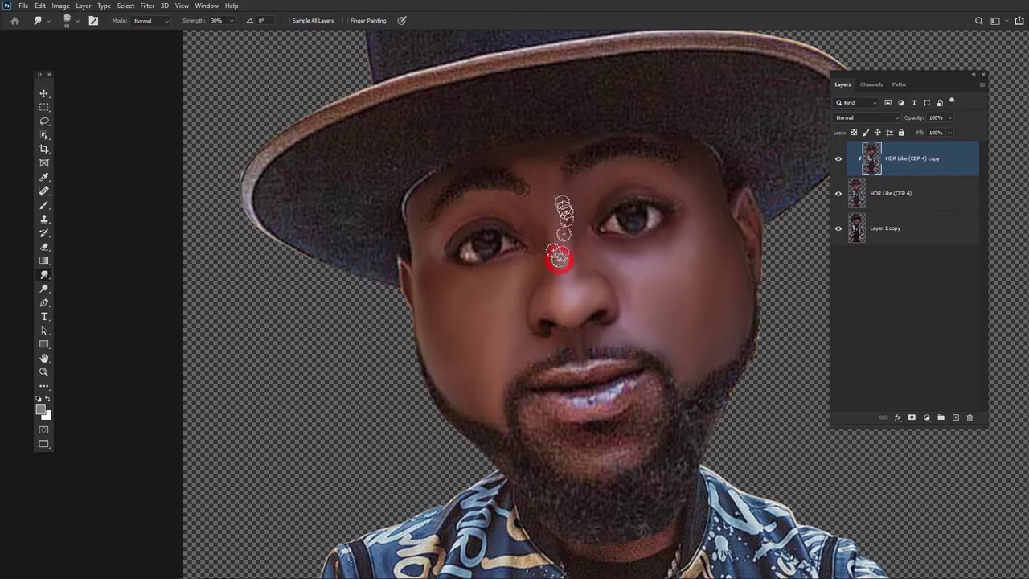
Blend the right cheek with a 100 px brush and compare the face with the upper layers hidden and shown
{"action": "key", "text": "bracketright"}
{"action": "key", "text": "bracketright"}
{"action": "key", "text": "bracketright"}
{"action": "key", "text": "bracketright"}
{"action": "key", "text": "bracketright"}
{"action": "key", "text": "bracketright"}
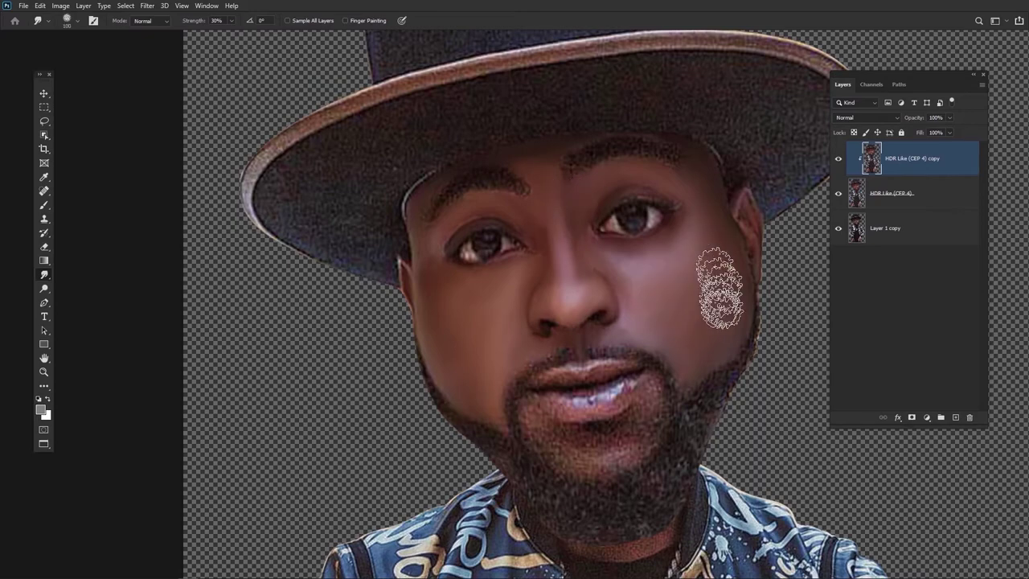
{"action": "scroll", "coordinate": [708, 317], "scroll_direction": "down", "scroll_amount": 5}
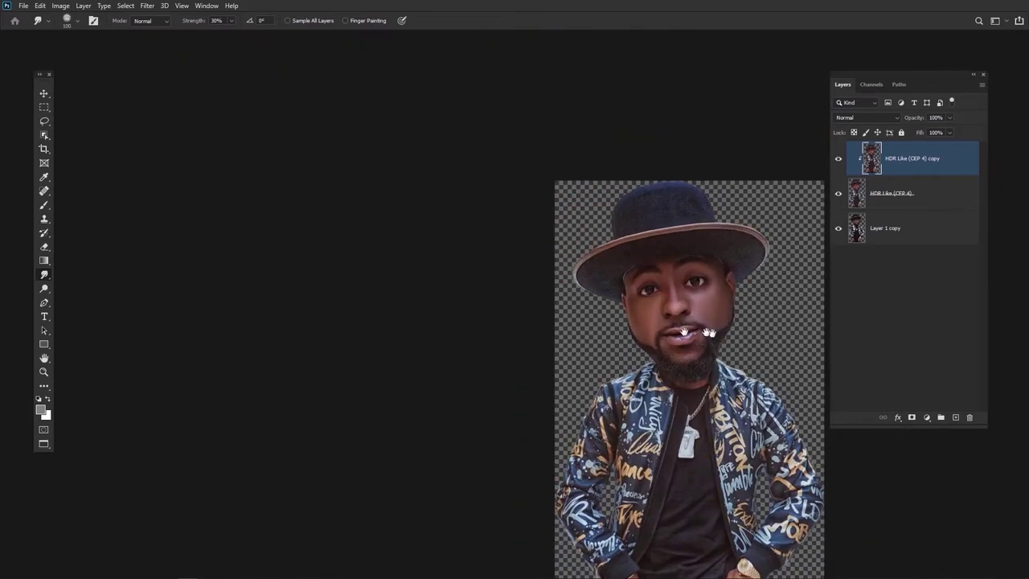
{"action": "left_click_drag", "start_coordinate": [695, 325], "coordinate": [550, 315]}
{"action": "left_click_drag", "start_coordinate": [838, 160], "coordinate": [839, 228]}
{"action": "left_click_drag", "start_coordinate": [839, 228], "coordinate": [838, 159]}
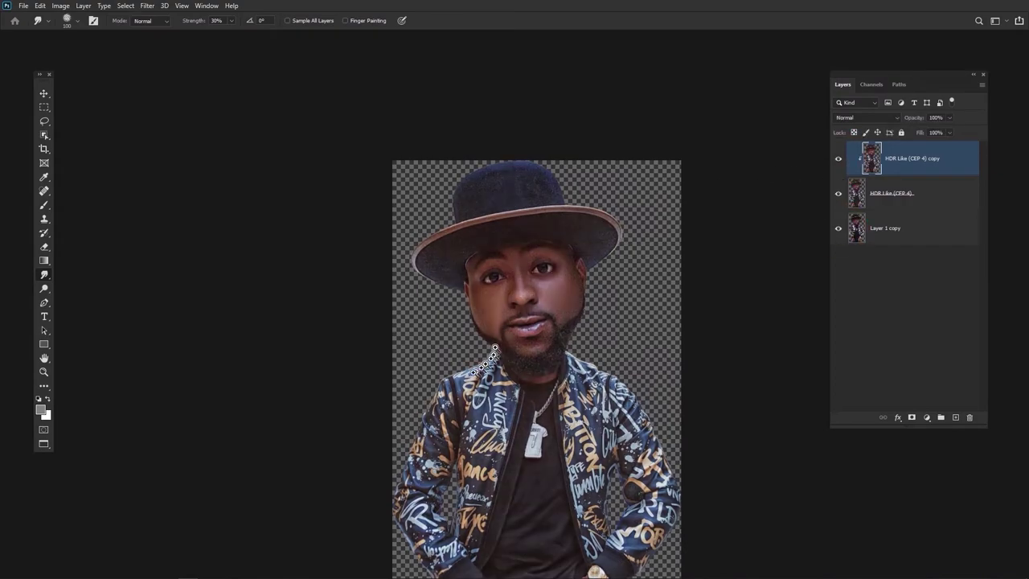
Smooth the chin skin below the lower lip and blend the skin along the beard's edges
{"action": "scroll", "coordinate": [493, 356], "scroll_direction": "up", "scroll_amount": 5}
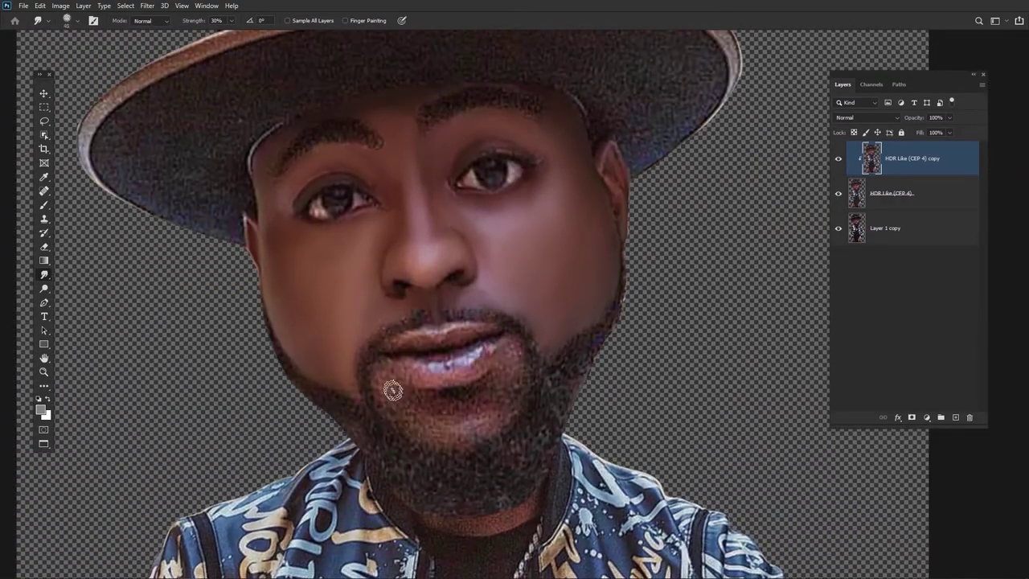
{"action": "mouse_move", "coordinate": [392, 391]}
{"action": "left_mouse_down"}
{"action": "mouse_move", "coordinate": [432, 432]}
{"action": "mouse_move", "coordinate": [411, 426]}
{"action": "mouse_move", "coordinate": [495, 418]}
{"action": "mouse_move", "coordinate": [472, 429]}
{"action": "mouse_move", "coordinate": [504, 412]}
{"action": "mouse_move", "coordinate": [519, 382]}
{"action": "mouse_move", "coordinate": [486, 426]}
{"action": "mouse_move", "coordinate": [484, 414]}
{"action": "mouse_move", "coordinate": [436, 418]}
{"action": "mouse_move", "coordinate": [475, 417]}
{"action": "mouse_move", "coordinate": [462, 418]}
{"action": "mouse_move", "coordinate": [480, 405]}
{"action": "mouse_move", "coordinate": [414, 407]}
{"action": "mouse_move", "coordinate": [438, 428]}
{"action": "mouse_move", "coordinate": [486, 418]}
{"action": "mouse_move", "coordinate": [409, 404]}
{"action": "mouse_move", "coordinate": [447, 437]}
{"action": "mouse_move", "coordinate": [386, 398]}
{"action": "mouse_move", "coordinate": [411, 421]}
{"action": "mouse_move", "coordinate": [458, 426]}
{"action": "mouse_move", "coordinate": [494, 411]}
{"action": "mouse_move", "coordinate": [476, 424]}
{"action": "mouse_move", "coordinate": [442, 414]}
{"action": "mouse_move", "coordinate": [488, 392]}
{"action": "mouse_move", "coordinate": [442, 404]}
{"action": "mouse_move", "coordinate": [488, 388]}
{"action": "mouse_move", "coordinate": [430, 405]}
{"action": "mouse_move", "coordinate": [430, 421]}
{"action": "mouse_move", "coordinate": [432, 403]}
{"action": "mouse_move", "coordinate": [412, 424]}
{"action": "mouse_move", "coordinate": [427, 404]}
{"action": "mouse_move", "coordinate": [392, 408]}
{"action": "mouse_move", "coordinate": [387, 396]}
{"action": "mouse_move", "coordinate": [416, 428]}
{"action": "mouse_move", "coordinate": [471, 418]}
{"action": "mouse_move", "coordinate": [389, 416]}
{"action": "mouse_move", "coordinate": [398, 393]}
{"action": "mouse_move", "coordinate": [376, 370]}
{"action": "mouse_move", "coordinate": [430, 401]}
{"action": "mouse_move", "coordinate": [426, 370]}
{"action": "mouse_move", "coordinate": [520, 373]}
{"action": "mouse_move", "coordinate": [510, 394]}
{"action": "mouse_move", "coordinate": [511, 364]}
{"action": "mouse_move", "coordinate": [461, 412]}
{"action": "mouse_move", "coordinate": [492, 424]}
{"action": "mouse_move", "coordinate": [497, 398]}
{"action": "mouse_move", "coordinate": [463, 425]}
{"action": "mouse_move", "coordinate": [456, 410]}
{"action": "mouse_move", "coordinate": [502, 393]}
{"action": "mouse_move", "coordinate": [454, 425]}
{"action": "mouse_move", "coordinate": [488, 402]}
{"action": "mouse_move", "coordinate": [413, 412]}
{"action": "mouse_move", "coordinate": [389, 395]}
{"action": "mouse_move", "coordinate": [474, 402]}
{"action": "mouse_move", "coordinate": [508, 384]}
{"action": "mouse_move", "coordinate": [510, 406]}
{"action": "mouse_move", "coordinate": [395, 400]}
{"action": "mouse_move", "coordinate": [403, 441]}
{"action": "left_mouse_up"}
{"action": "key", "text": "bracketleft"}
{"action": "mouse_move", "coordinate": [347, 379]}
{"action": "left_mouse_down"}
{"action": "mouse_move", "coordinate": [346, 361]}
{"action": "mouse_move", "coordinate": [287, 338]}
{"action": "mouse_move", "coordinate": [337, 375]}
{"action": "left_mouse_up"}
{"action": "left_click_drag", "start_coordinate": [547, 344], "coordinate": [601, 294]}
{"action": "mouse_move", "coordinate": [475, 333]}
{"action": "left_mouse_down"}
{"action": "mouse_move", "coordinate": [500, 346]}
{"action": "mouse_move", "coordinate": [486, 366]}
{"action": "left_mouse_up"}
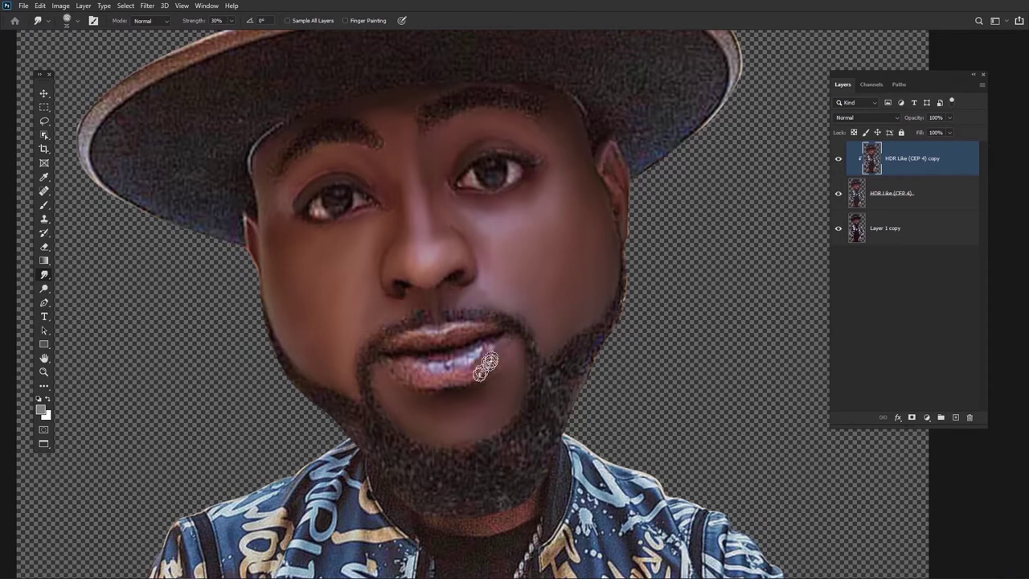
Smudge the grain and specks off the lips, keeping the highlight on the lower lip
{"action": "left_click", "coordinate": [421, 384]}
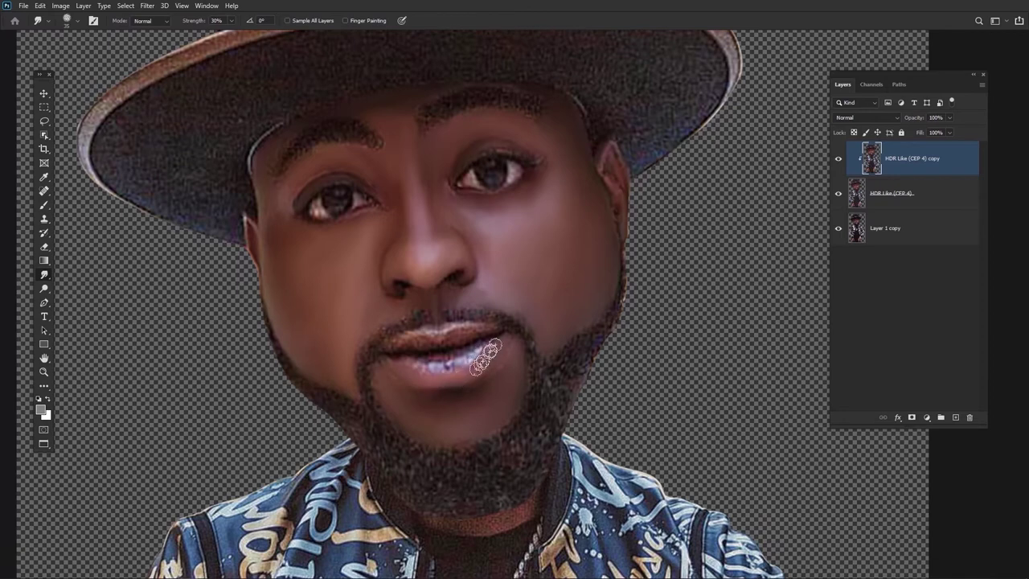
{"action": "mouse_move", "coordinate": [414, 371]}
{"action": "left_mouse_down"}
{"action": "mouse_move", "coordinate": [482, 355]}
{"action": "mouse_move", "coordinate": [385, 368]}
{"action": "left_mouse_up"}
{"action": "mouse_move", "coordinate": [470, 351]}
{"action": "left_mouse_down"}
{"action": "mouse_move", "coordinate": [480, 333]}
{"action": "mouse_move", "coordinate": [437, 351]}
{"action": "left_mouse_up"}
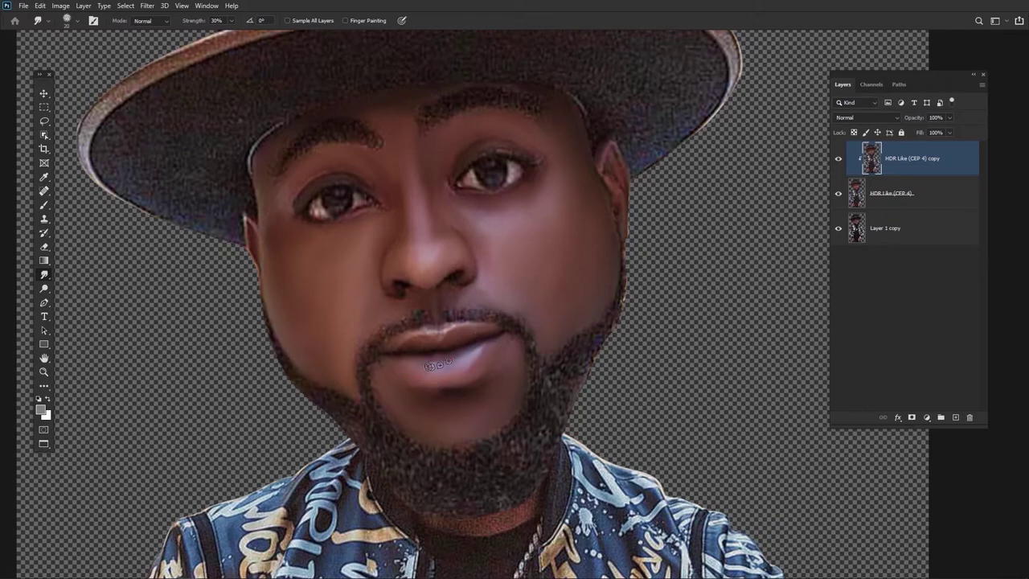
Smooth the remaining rough skin beside the moustache, on the right cheek and around the left eye
{"action": "mouse_move", "coordinate": [498, 290]}
{"action": "left_mouse_down"}
{"action": "mouse_move", "coordinate": [555, 246]}
{"action": "mouse_move", "coordinate": [587, 282]}
{"action": "mouse_move", "coordinate": [556, 201]}
{"action": "mouse_move", "coordinate": [576, 302]}
{"action": "left_mouse_up"}
{"action": "key", "text": "["}
{"action": "key", "text": "["}
{"action": "key", "text": "["}
{"action": "key", "text": "["}
{"action": "mouse_move", "coordinate": [359, 253]}
{"action": "left_mouse_down"}
{"action": "mouse_move", "coordinate": [303, 320]}
{"action": "mouse_move", "coordinate": [356, 259]}
{"action": "mouse_move", "coordinate": [320, 336]}
{"action": "mouse_move", "coordinate": [259, 247]}
{"action": "mouse_move", "coordinate": [281, 190]}
{"action": "left_mouse_up"}
{"action": "key", "text": "bracketright"}
Smooth the back of the hand on the image's left side and its outermost finger at 29% Smudge strength
{"action": "scroll", "coordinate": [586, 287], "scroll_direction": "down", "scroll_amount": 3}
{"action": "scroll", "coordinate": [558, 326], "scroll_direction": "up", "scroll_amount": 4}
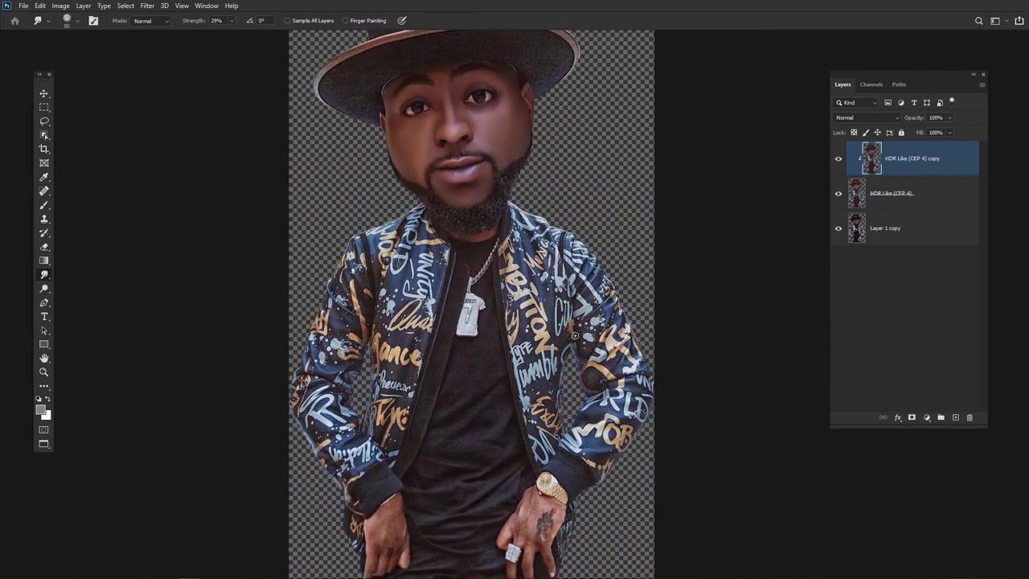
{"action": "scroll", "coordinate": [572, 249], "scroll_direction": "up", "scroll_amount": 2}
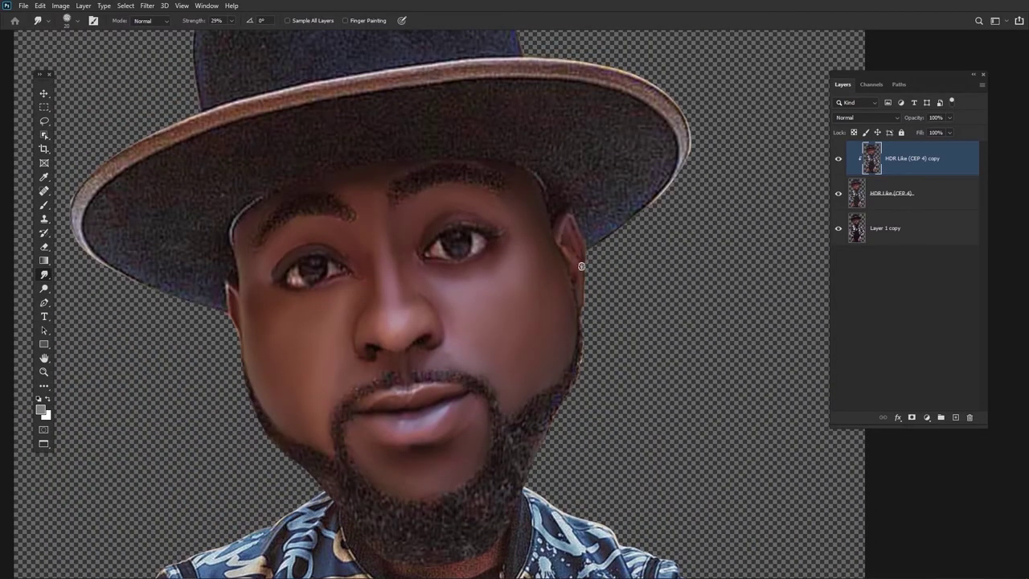
{"action": "scroll", "coordinate": [607, 270], "scroll_direction": "down", "scroll_amount": 4}
{"action": "scroll", "coordinate": [487, 297], "scroll_direction": "up", "scroll_amount": 5}
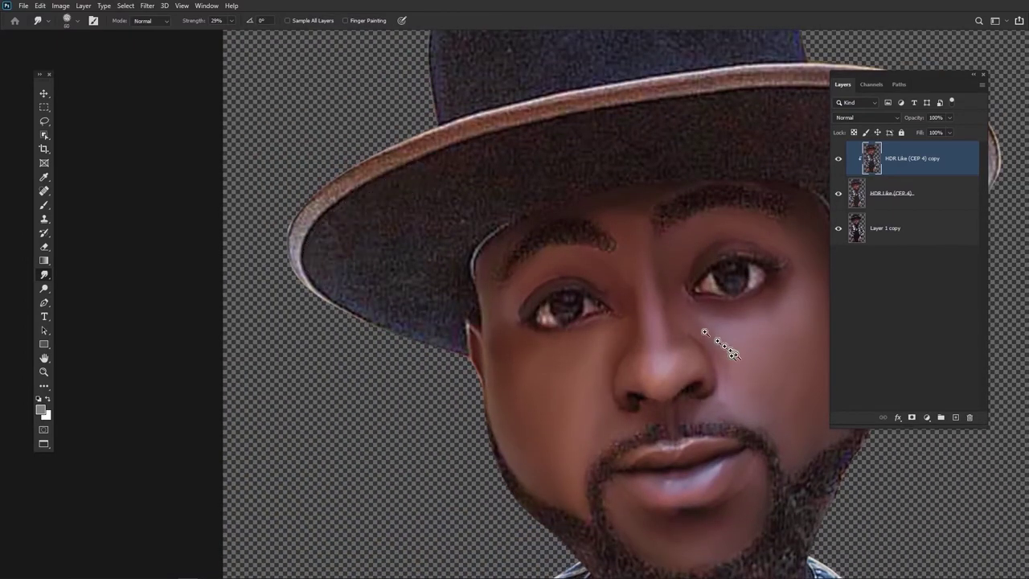
{"action": "scroll", "coordinate": [719, 343], "scroll_direction": "down", "scroll_amount": 4}
{"action": "scroll", "coordinate": [474, 346], "scroll_direction": "up", "scroll_amount": 5}
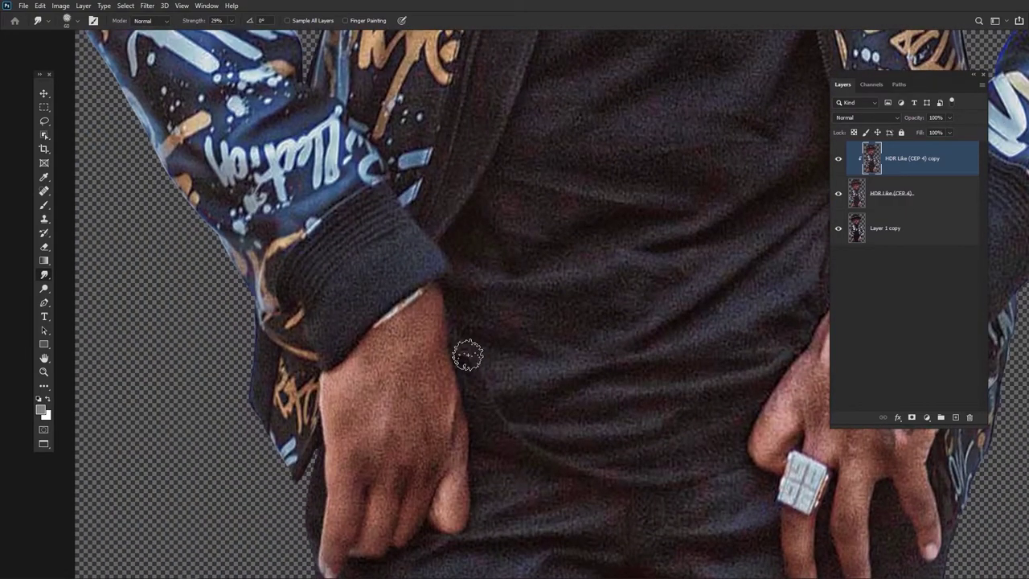
{"action": "mouse_move", "coordinate": [467, 354]}
{"action": "left_mouse_down"}
{"action": "mouse_move", "coordinate": [343, 395]}
{"action": "mouse_move", "coordinate": [369, 358]}
{"action": "mouse_move", "coordinate": [353, 399]}
{"action": "mouse_move", "coordinate": [351, 385]}
{"action": "mouse_move", "coordinate": [396, 329]}
{"action": "mouse_move", "coordinate": [381, 342]}
{"action": "mouse_move", "coordinate": [422, 309]}
{"action": "mouse_move", "coordinate": [412, 335]}
{"action": "mouse_move", "coordinate": [435, 339]}
{"action": "mouse_move", "coordinate": [400, 349]}
{"action": "mouse_move", "coordinate": [438, 314]}
{"action": "mouse_move", "coordinate": [411, 361]}
{"action": "mouse_move", "coordinate": [411, 319]}
{"action": "mouse_move", "coordinate": [382, 350]}
{"action": "mouse_move", "coordinate": [417, 327]}
{"action": "mouse_move", "coordinate": [390, 335]}
{"action": "mouse_move", "coordinate": [425, 327]}
{"action": "mouse_move", "coordinate": [377, 403]}
{"action": "mouse_move", "coordinate": [387, 361]}
{"action": "mouse_move", "coordinate": [348, 435]}
{"action": "mouse_move", "coordinate": [338, 428]}
{"action": "mouse_move", "coordinate": [367, 362]}
{"action": "mouse_move", "coordinate": [331, 384]}
{"action": "mouse_move", "coordinate": [409, 379]}
{"action": "mouse_move", "coordinate": [405, 398]}
{"action": "mouse_move", "coordinate": [419, 371]}
{"action": "mouse_move", "coordinate": [441, 371]}
{"action": "mouse_move", "coordinate": [431, 394]}
{"action": "mouse_move", "coordinate": [440, 420]}
{"action": "mouse_move", "coordinate": [431, 319]}
{"action": "mouse_move", "coordinate": [454, 448]}
{"action": "mouse_move", "coordinate": [441, 375]}
{"action": "mouse_move", "coordinate": [457, 440]}
{"action": "mouse_move", "coordinate": [444, 398]}
{"action": "mouse_move", "coordinate": [448, 411]}
{"action": "mouse_move", "coordinate": [429, 429]}
{"action": "mouse_move", "coordinate": [413, 354]}
{"action": "mouse_move", "coordinate": [389, 399]}
{"action": "mouse_move", "coordinate": [397, 423]}
{"action": "mouse_move", "coordinate": [346, 448]}
{"action": "mouse_move", "coordinate": [339, 488]}
{"action": "mouse_move", "coordinate": [345, 454]}
{"action": "mouse_move", "coordinate": [345, 464]}
{"action": "mouse_move", "coordinate": [332, 401]}
{"action": "left_mouse_up"}
{"action": "mouse_move", "coordinate": [354, 506]}
{"action": "left_mouse_down"}
{"action": "mouse_move", "coordinate": [333, 402]}
{"action": "mouse_move", "coordinate": [319, 447]}
{"action": "mouse_move", "coordinate": [327, 471]}
{"action": "mouse_move", "coordinate": [334, 367]}
{"action": "left_mouse_up"}
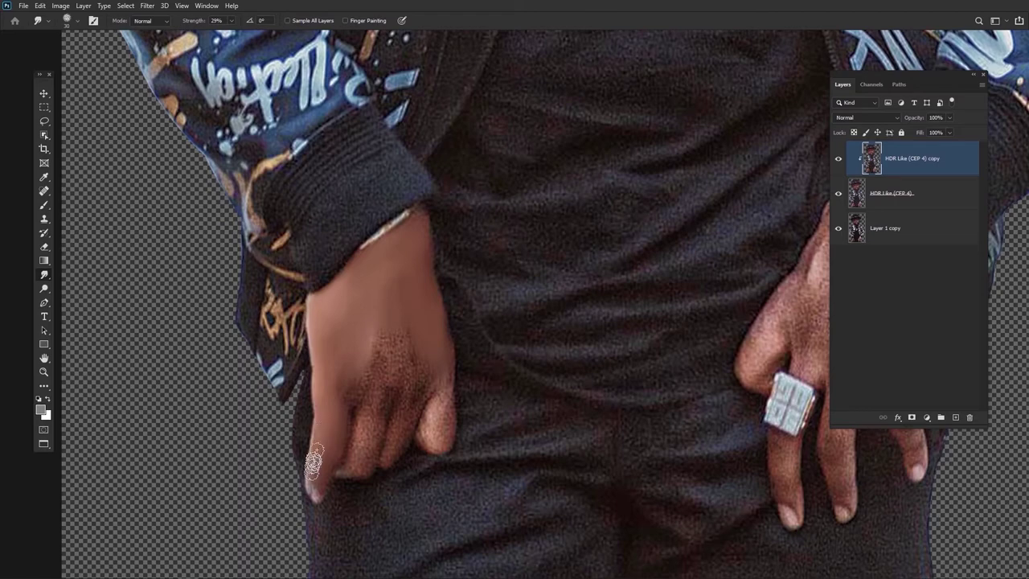
Smudge the knuckles and the two outer fingers of the same hand smooth with a small brush
{"action": "scroll", "coordinate": [394, 411], "scroll_direction": "down", "scroll_amount": 5}
{"action": "scroll", "coordinate": [395, 418], "scroll_direction": "up", "scroll_amount": 7}
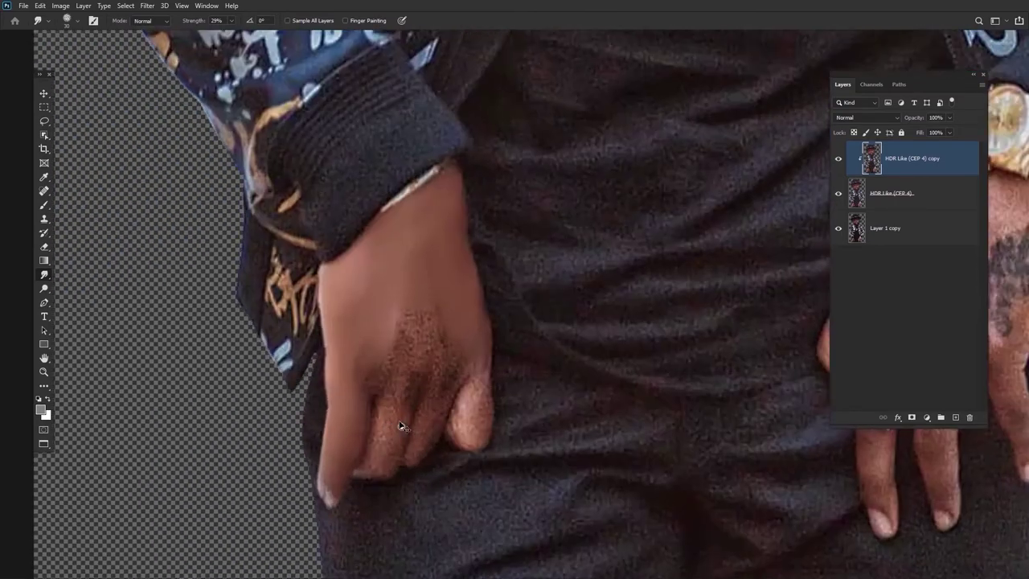
{"action": "left_click_drag", "start_coordinate": [325, 454], "coordinate": [332, 448]}
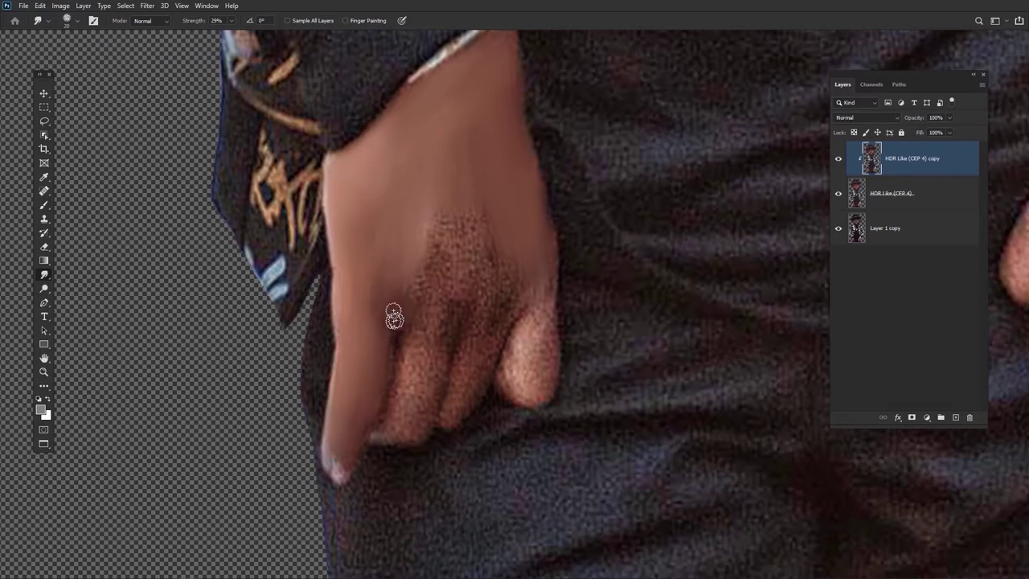
{"action": "mouse_move", "coordinate": [416, 293]}
{"action": "left_mouse_down"}
{"action": "mouse_move", "coordinate": [415, 262]}
{"action": "mouse_move", "coordinate": [441, 225]}
{"action": "mouse_move", "coordinate": [480, 220]}
{"action": "mouse_move", "coordinate": [448, 278]}
{"action": "mouse_move", "coordinate": [466, 278]}
{"action": "mouse_move", "coordinate": [452, 310]}
{"action": "mouse_move", "coordinate": [430, 317]}
{"action": "mouse_move", "coordinate": [405, 391]}
{"action": "mouse_move", "coordinate": [436, 361]}
{"action": "mouse_move", "coordinate": [418, 367]}
{"action": "mouse_move", "coordinate": [432, 347]}
{"action": "mouse_move", "coordinate": [413, 351]}
{"action": "mouse_move", "coordinate": [458, 271]}
{"action": "mouse_move", "coordinate": [443, 305]}
{"action": "mouse_move", "coordinate": [399, 275]}
{"action": "left_mouse_up"}
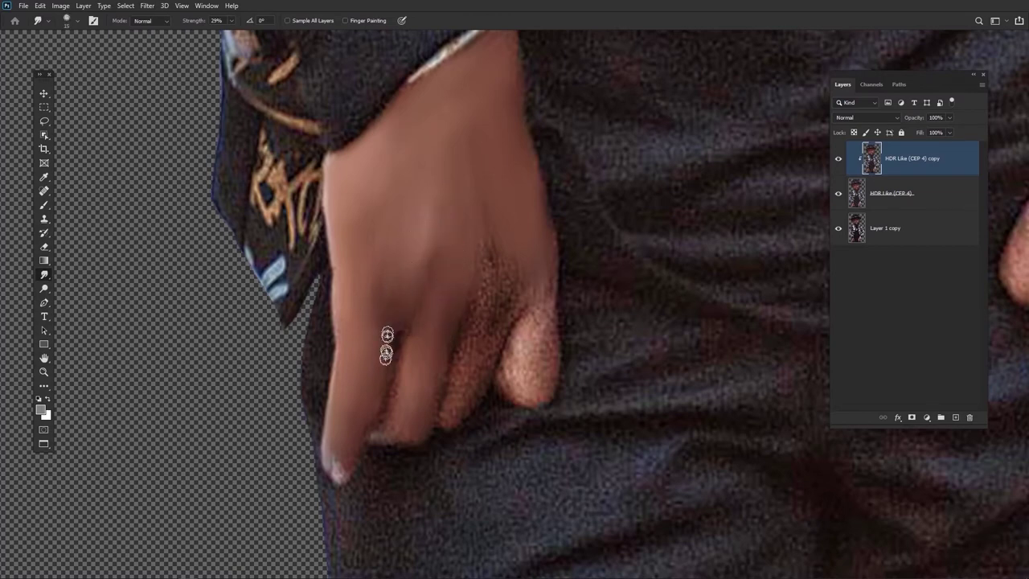
{"action": "mouse_move", "coordinate": [383, 360]}
{"action": "left_mouse_down"}
{"action": "mouse_move", "coordinate": [368, 427]}
{"action": "mouse_move", "coordinate": [399, 438]}
{"action": "left_mouse_up"}
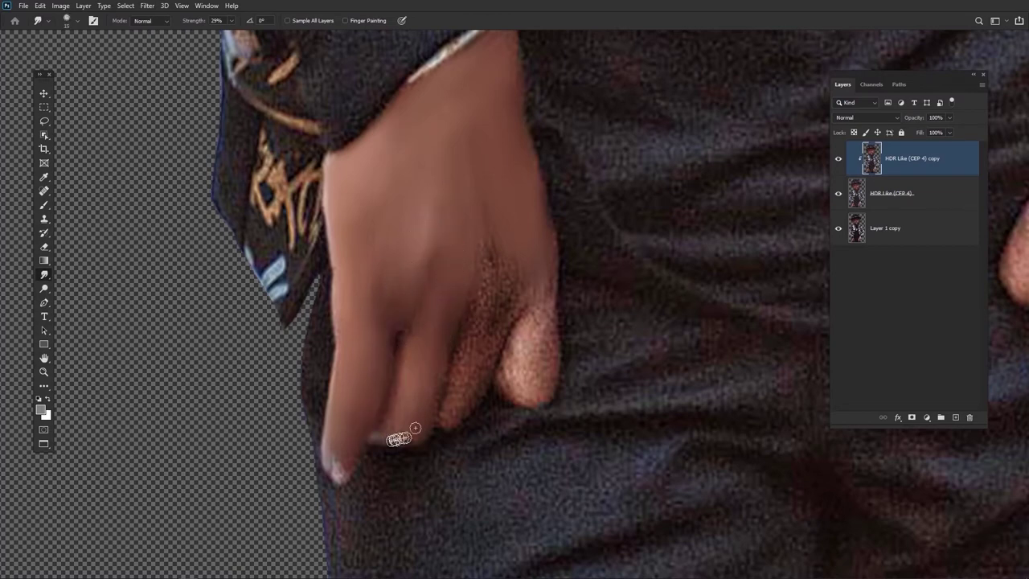
Smooth the hand's inner finger, the gaps between the knuckles, and the thumb
{"action": "key", "text": "bracketright"}
{"action": "key", "text": "bracketright"}
{"action": "key", "text": "bracketright"}
{"action": "mouse_move", "coordinate": [503, 246]}
{"action": "left_mouse_down"}
{"action": "mouse_move", "coordinate": [515, 274]}
{"action": "mouse_move", "coordinate": [513, 248]}
{"action": "mouse_move", "coordinate": [510, 292]}
{"action": "mouse_move", "coordinate": [512, 239]}
{"action": "mouse_move", "coordinate": [479, 231]}
{"action": "mouse_move", "coordinate": [481, 317]}
{"action": "mouse_move", "coordinate": [501, 257]}
{"action": "mouse_move", "coordinate": [494, 298]}
{"action": "left_mouse_up"}
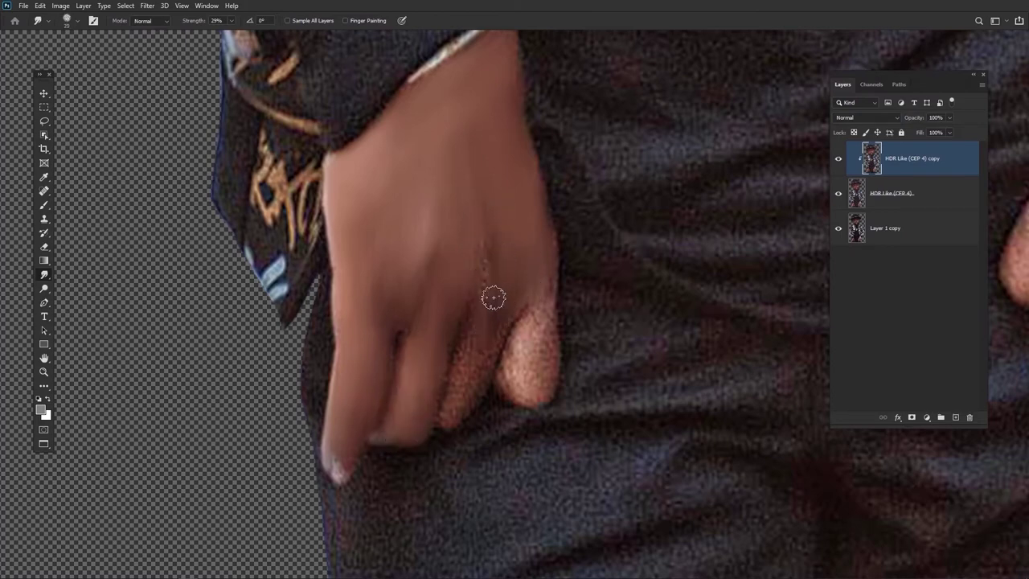
{"action": "mouse_move", "coordinate": [477, 252]}
{"action": "left_mouse_down"}
{"action": "mouse_move", "coordinate": [473, 318]}
{"action": "mouse_move", "coordinate": [475, 270]}
{"action": "mouse_move", "coordinate": [488, 311]}
{"action": "mouse_move", "coordinate": [489, 234]}
{"action": "mouse_move", "coordinate": [497, 326]}
{"action": "mouse_move", "coordinate": [457, 412]}
{"action": "mouse_move", "coordinate": [455, 386]}
{"action": "mouse_move", "coordinate": [483, 377]}
{"action": "mouse_move", "coordinate": [472, 323]}
{"action": "mouse_move", "coordinate": [461, 351]}
{"action": "mouse_move", "coordinate": [474, 356]}
{"action": "mouse_move", "coordinate": [462, 296]}
{"action": "left_mouse_up"}
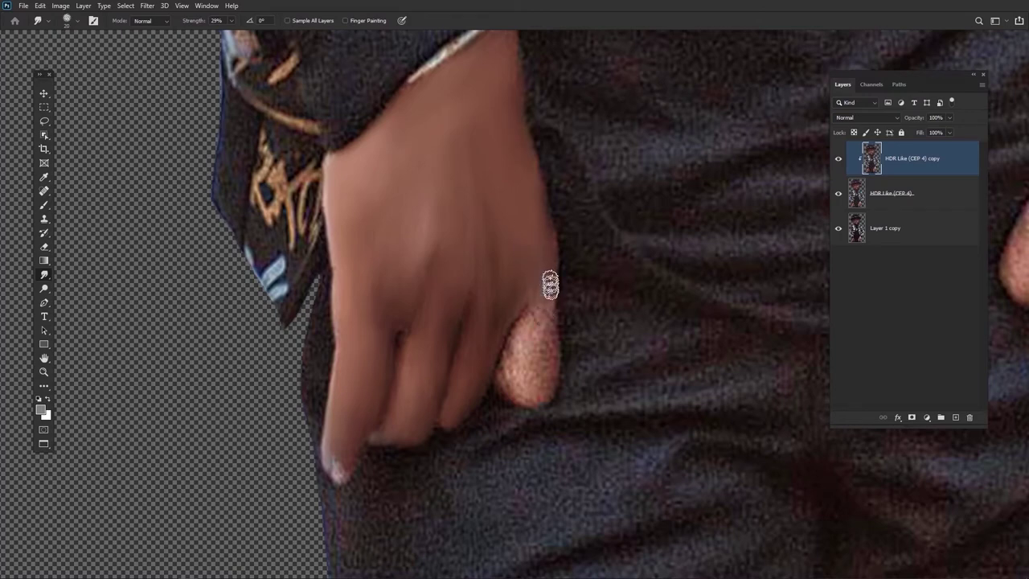
{"action": "mouse_move", "coordinate": [551, 277]}
{"action": "left_mouse_down"}
{"action": "mouse_move", "coordinate": [517, 266]}
{"action": "mouse_move", "coordinate": [515, 344]}
{"action": "left_mouse_up"}
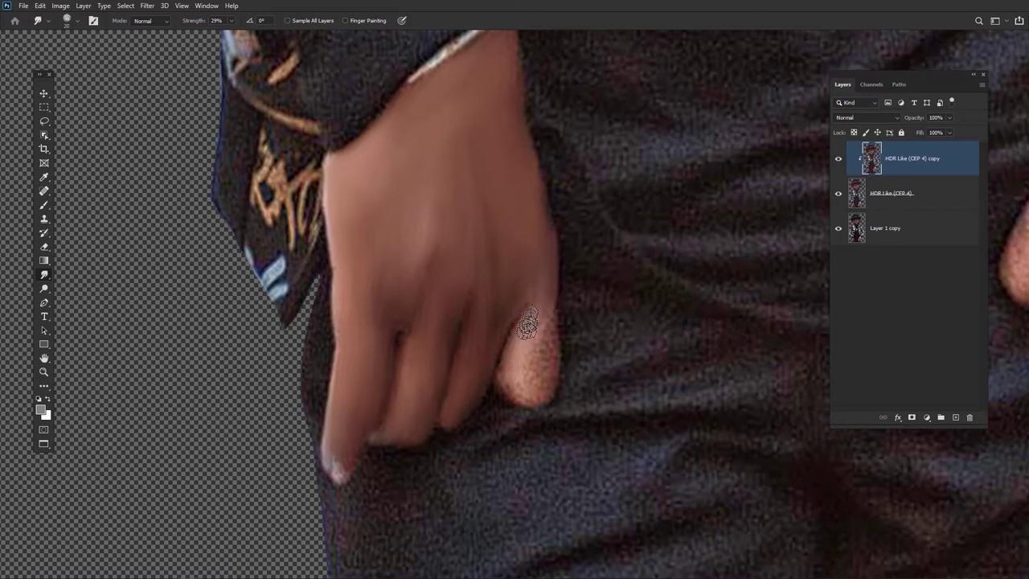
{"action": "mouse_move", "coordinate": [531, 364]}
{"action": "left_mouse_down"}
{"action": "mouse_move", "coordinate": [543, 315]}
{"action": "mouse_move", "coordinate": [549, 378]}
{"action": "mouse_move", "coordinate": [545, 317]}
{"action": "mouse_move", "coordinate": [523, 334]}
{"action": "mouse_move", "coordinate": [516, 392]}
{"action": "mouse_move", "coordinate": [547, 379]}
{"action": "mouse_move", "coordinate": [505, 388]}
{"action": "mouse_move", "coordinate": [546, 331]}
{"action": "mouse_move", "coordinate": [526, 314]}
{"action": "mouse_move", "coordinate": [543, 354]}
{"action": "mouse_move", "coordinate": [501, 321]}
{"action": "mouse_move", "coordinate": [520, 300]}
{"action": "mouse_move", "coordinate": [500, 366]}
{"action": "mouse_move", "coordinate": [529, 298]}
{"action": "mouse_move", "coordinate": [543, 291]}
{"action": "mouse_move", "coordinate": [512, 375]}
{"action": "mouse_move", "coordinate": [540, 332]}
{"action": "mouse_move", "coordinate": [511, 370]}
{"action": "mouse_move", "coordinate": [543, 353]}
{"action": "mouse_move", "coordinate": [514, 350]}
{"action": "mouse_move", "coordinate": [542, 314]}
{"action": "mouse_move", "coordinate": [523, 172]}
{"action": "left_mouse_up"}
Blend the back of the hand between the wrist and knuckles with a larger brush of about 35 px
{"action": "key", "text": "bracketright"}
{"action": "key", "text": "bracketright"}
{"action": "key", "text": "bracketright"}
{"action": "key", "text": "bracketright"}
{"action": "left_click_drag", "start_coordinate": [505, 221], "coordinate": [504, 251]}
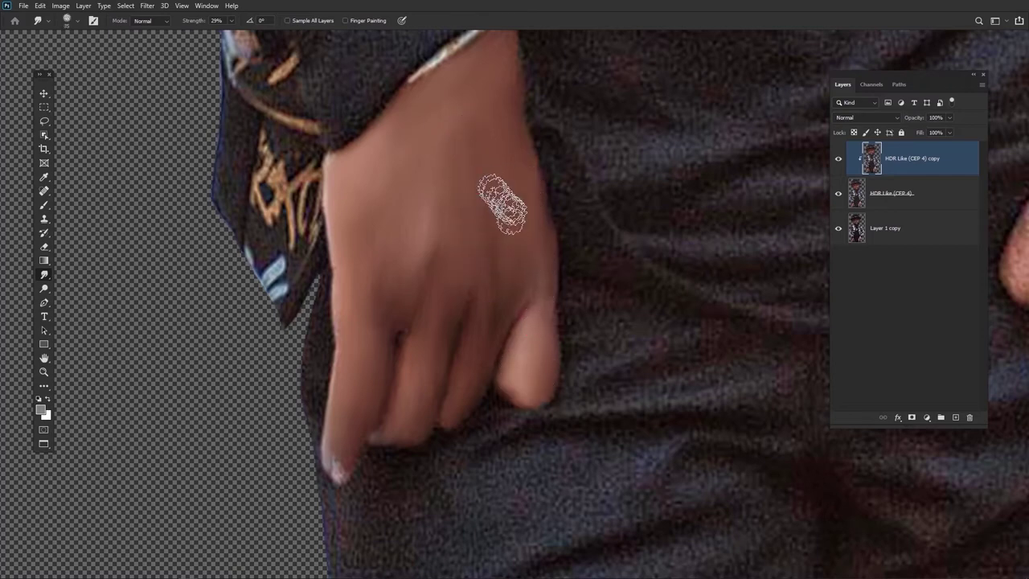
{"action": "left_click_drag", "start_coordinate": [513, 194], "coordinate": [500, 260]}
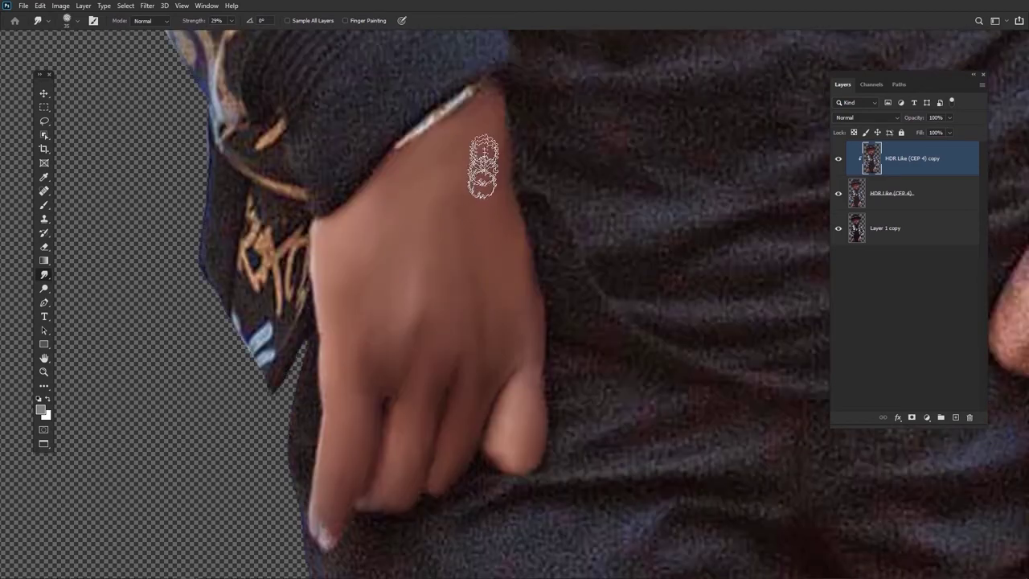
Even out the tonal transitions across the back of the hand on the image's left with larger and smaller Smudge brushes
{"action": "key", "text": "bracketright"}
{"action": "key", "text": "bracketright"}
{"action": "key", "text": "bracketright"}
{"action": "key", "text": "bracketright"}
{"action": "key", "text": "bracketright"}
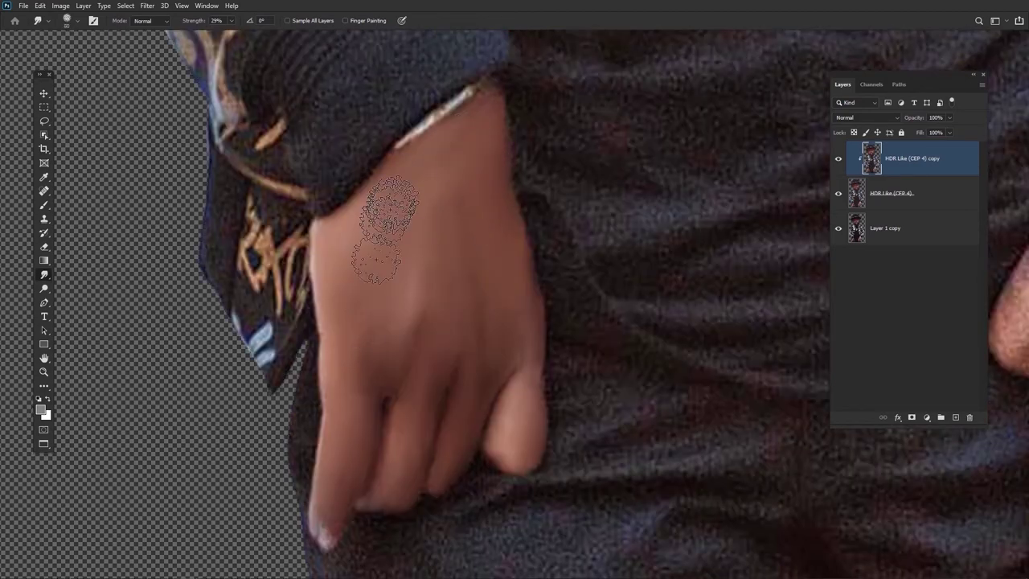
{"action": "key", "text": "bracketleft"}
{"action": "key", "text": "bracketleft"}
{"action": "key", "text": "bracketleft"}
{"action": "key", "text": "bracketleft"}
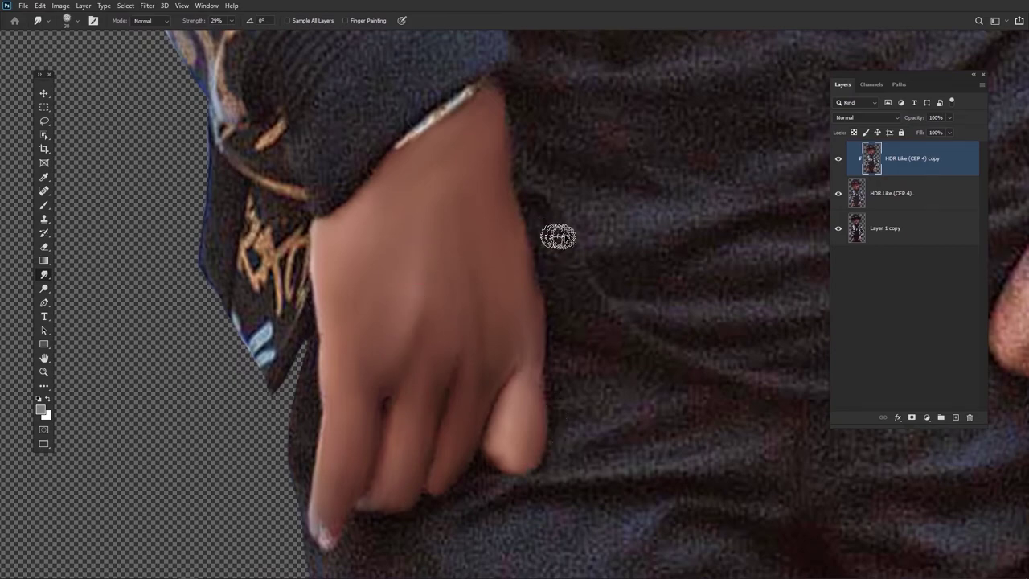
Smudge the back, thumb, knuckles, tattoo and outermost finger of the ringed hand smooth at 29% strength
{"action": "scroll", "coordinate": [551, 230], "scroll_direction": "down", "scroll_amount": 5}
{"action": "scroll", "coordinate": [588, 312], "scroll_direction": "up", "scroll_amount": 4}
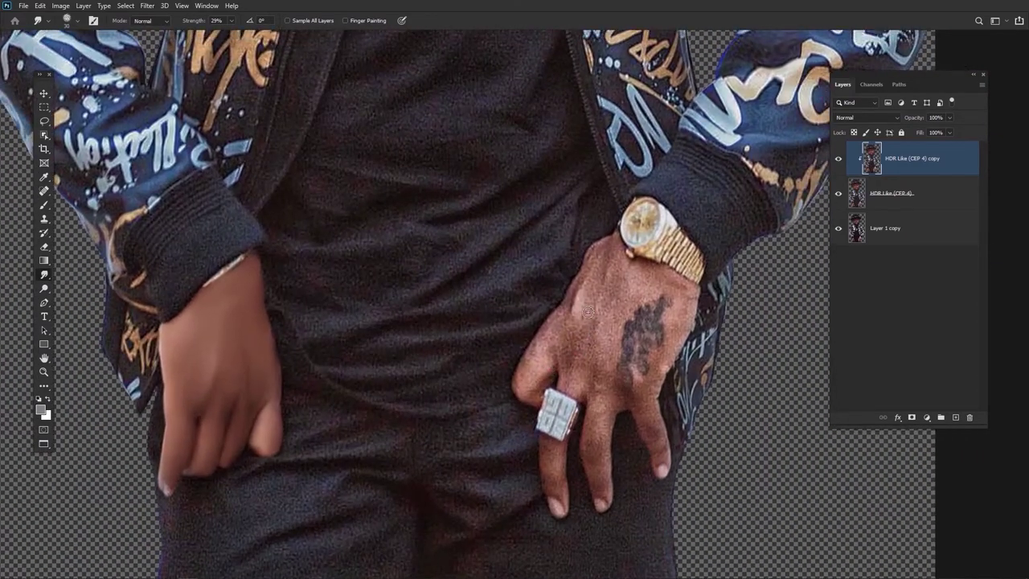
{"action": "mouse_move", "coordinate": [607, 273]}
{"action": "left_mouse_down"}
{"action": "mouse_move", "coordinate": [605, 245]}
{"action": "mouse_move", "coordinate": [568, 305]}
{"action": "mouse_move", "coordinate": [580, 287]}
{"action": "mouse_move", "coordinate": [595, 299]}
{"action": "mouse_move", "coordinate": [589, 310]}
{"action": "mouse_move", "coordinate": [619, 292]}
{"action": "mouse_move", "coordinate": [622, 266]}
{"action": "mouse_move", "coordinate": [663, 282]}
{"action": "mouse_move", "coordinate": [658, 273]}
{"action": "mouse_move", "coordinate": [611, 315]}
{"action": "mouse_move", "coordinate": [613, 302]}
{"action": "mouse_move", "coordinate": [583, 365]}
{"action": "mouse_move", "coordinate": [557, 326]}
{"action": "left_mouse_up"}
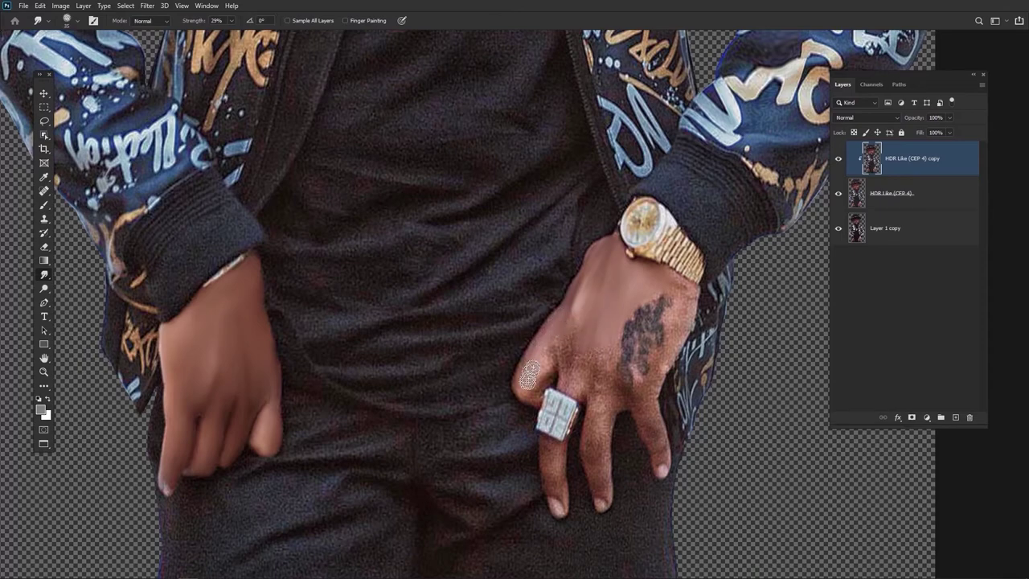
{"action": "left_click_drag", "start_coordinate": [547, 336], "coordinate": [569, 338]}
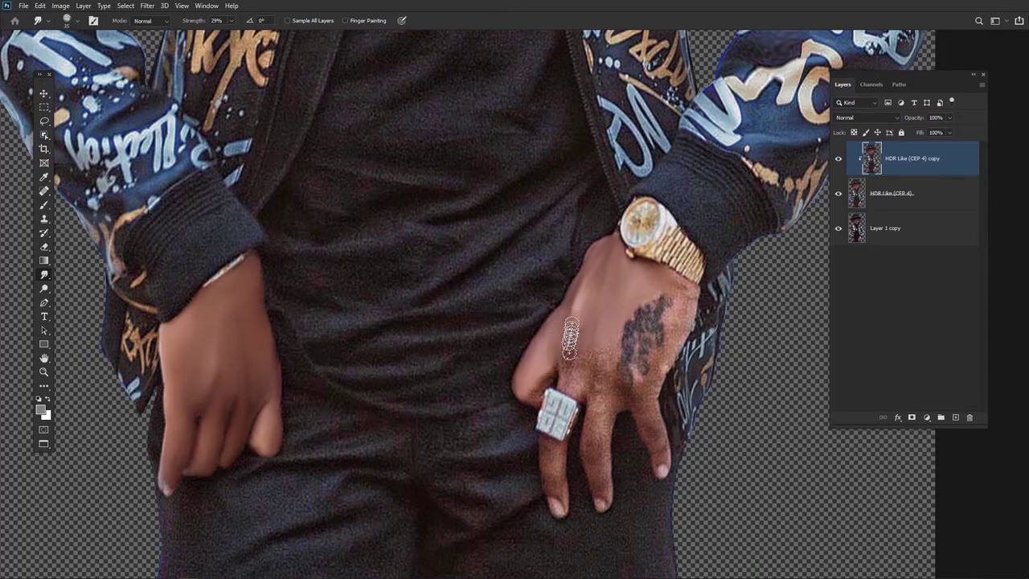
{"action": "left_click_drag", "start_coordinate": [572, 365], "coordinate": [564, 344]}
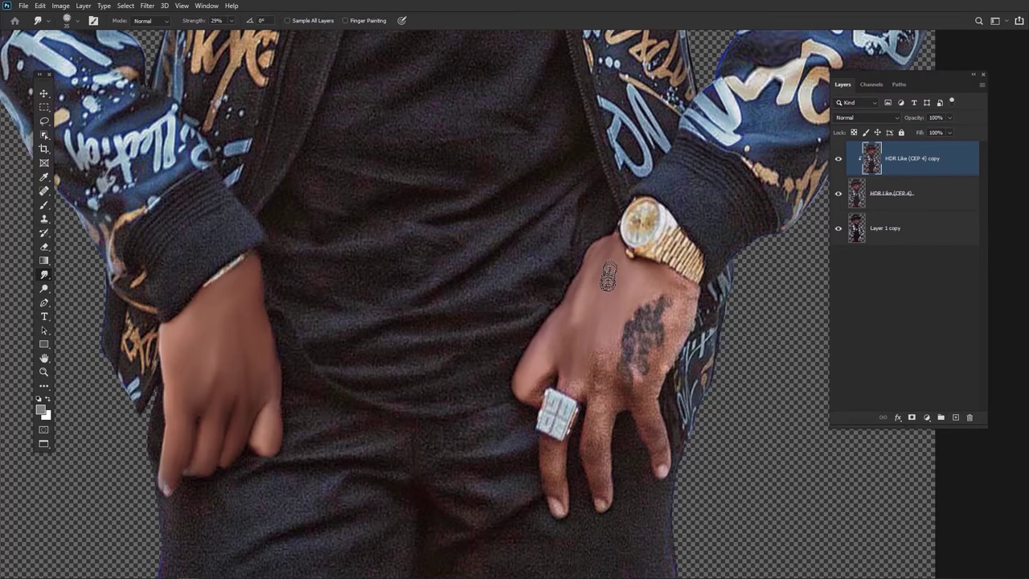
{"action": "mouse_move", "coordinate": [607, 328]}
{"action": "left_mouse_down"}
{"action": "mouse_move", "coordinate": [628, 340]}
{"action": "mouse_move", "coordinate": [643, 300]}
{"action": "mouse_move", "coordinate": [631, 316]}
{"action": "mouse_move", "coordinate": [668, 280]}
{"action": "mouse_move", "coordinate": [643, 304]}
{"action": "mouse_move", "coordinate": [633, 288]}
{"action": "mouse_move", "coordinate": [686, 301]}
{"action": "mouse_move", "coordinate": [669, 278]}
{"action": "mouse_move", "coordinate": [643, 311]}
{"action": "mouse_move", "coordinate": [667, 328]}
{"action": "mouse_move", "coordinate": [669, 348]}
{"action": "mouse_move", "coordinate": [657, 332]}
{"action": "mouse_move", "coordinate": [635, 356]}
{"action": "mouse_move", "coordinate": [669, 311]}
{"action": "mouse_move", "coordinate": [635, 331]}
{"action": "mouse_move", "coordinate": [652, 308]}
{"action": "mouse_move", "coordinate": [639, 324]}
{"action": "mouse_move", "coordinate": [671, 319]}
{"action": "mouse_move", "coordinate": [626, 356]}
{"action": "mouse_move", "coordinate": [624, 380]}
{"action": "mouse_move", "coordinate": [657, 356]}
{"action": "mouse_move", "coordinate": [639, 402]}
{"action": "mouse_move", "coordinate": [645, 372]}
{"action": "mouse_move", "coordinate": [631, 331]}
{"action": "mouse_move", "coordinate": [652, 276]}
{"action": "mouse_move", "coordinate": [675, 315]}
{"action": "left_mouse_up"}
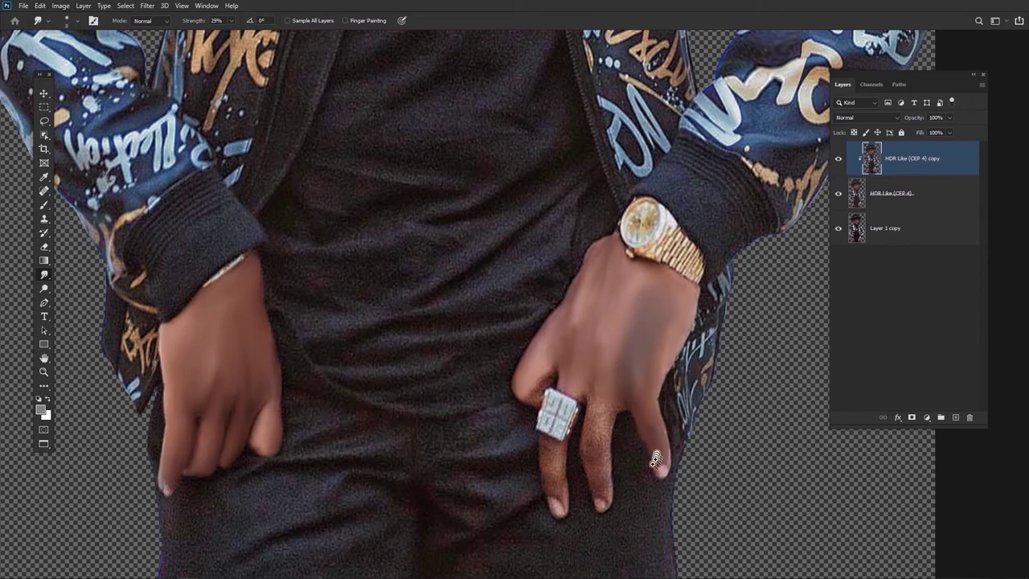
Smooth the ringed and middle fingers of the same hand, working around the nails and the ring's edge
{"action": "scroll", "coordinate": [655, 455], "scroll_direction": "up", "scroll_amount": 2}
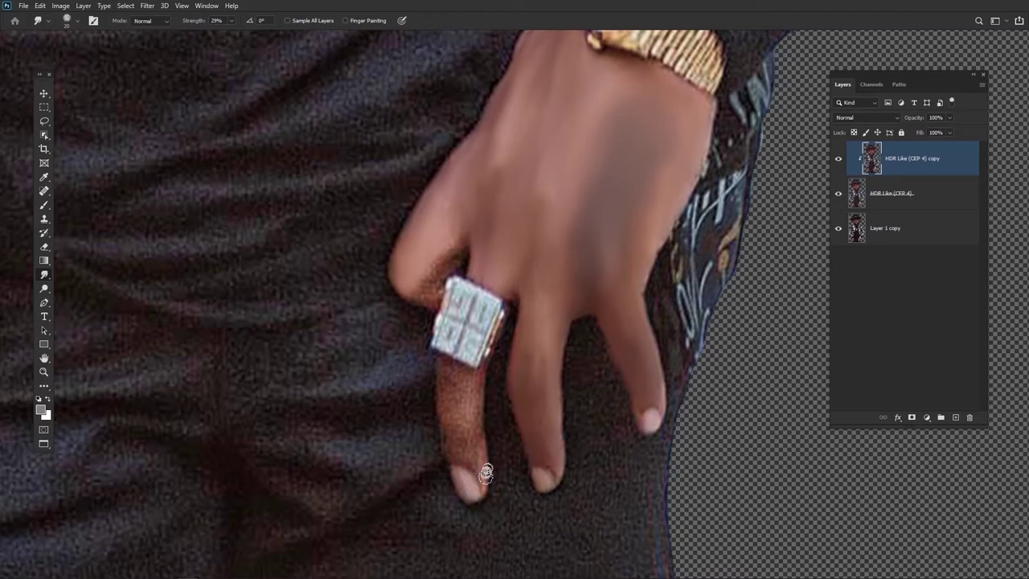
{"action": "mouse_move", "coordinate": [483, 476]}
{"action": "left_mouse_down"}
{"action": "mouse_move", "coordinate": [479, 443]}
{"action": "mouse_move", "coordinate": [483, 474]}
{"action": "mouse_move", "coordinate": [482, 455]}
{"action": "mouse_move", "coordinate": [459, 455]}
{"action": "mouse_move", "coordinate": [465, 440]}
{"action": "mouse_move", "coordinate": [454, 439]}
{"action": "mouse_move", "coordinate": [461, 402]}
{"action": "mouse_move", "coordinate": [469, 440]}
{"action": "mouse_move", "coordinate": [472, 403]}
{"action": "mouse_move", "coordinate": [452, 381]}
{"action": "mouse_move", "coordinate": [464, 380]}
{"action": "mouse_move", "coordinate": [449, 391]}
{"action": "mouse_move", "coordinate": [449, 426]}
{"action": "left_mouse_up"}
{"action": "key", "text": "bracketright"}
{"action": "key", "text": "bracketright"}
{"action": "key", "text": "bracketleft"}
{"action": "key", "text": "bracketleft"}
{"action": "key", "text": "bracketleft"}
{"action": "key", "text": "bracketleft"}
{"action": "mouse_move", "coordinate": [481, 396]}
{"action": "left_mouse_down"}
{"action": "mouse_move", "coordinate": [478, 436]}
{"action": "mouse_move", "coordinate": [476, 390]}
{"action": "left_mouse_up"}
{"action": "key", "text": "bracketright"}
{"action": "left_click_drag", "start_coordinate": [438, 357], "coordinate": [466, 369]}
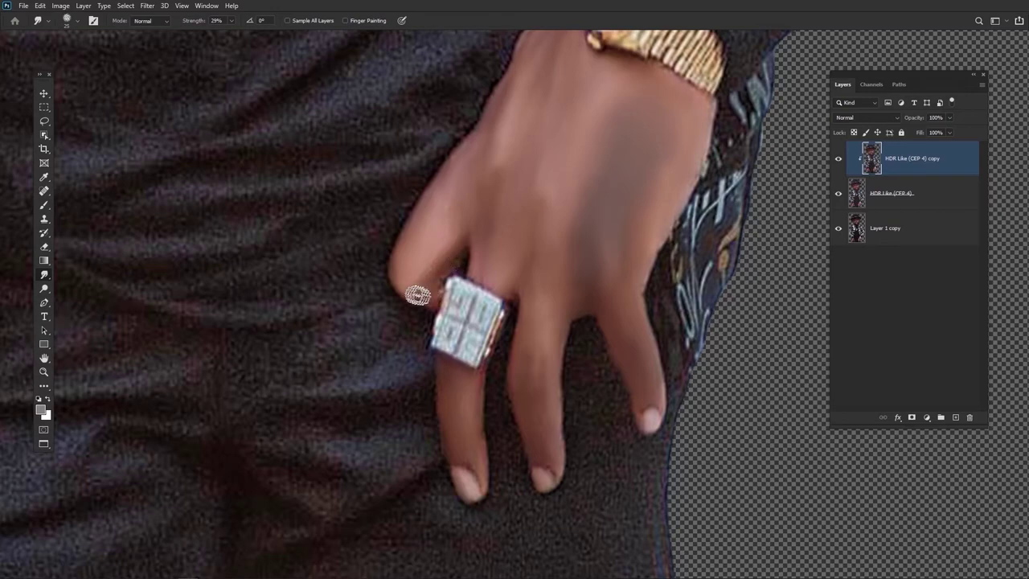
Blend the back of the ringed hand with a larger Smudge brush of about 70 px
{"action": "key", "text": "bracketright"}
{"action": "key", "text": "bracketright"}
{"action": "key", "text": "bracketright"}
{"action": "left_click_drag", "start_coordinate": [565, 276], "coordinate": [537, 276]}
{"action": "scroll", "coordinate": [547, 276], "scroll_direction": "down", "scroll_amount": 1}
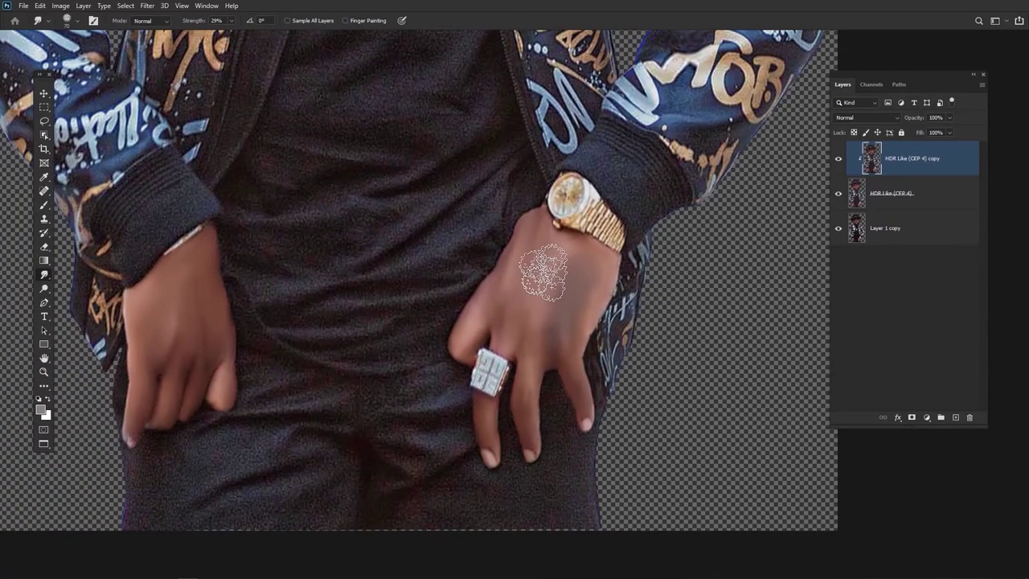
Smudge the outermost fingertip of the hand without the ring and return to the caricature document with the updated smart object
{"action": "scroll", "coordinate": [560, 285], "scroll_direction": "down", "scroll_amount": 2}
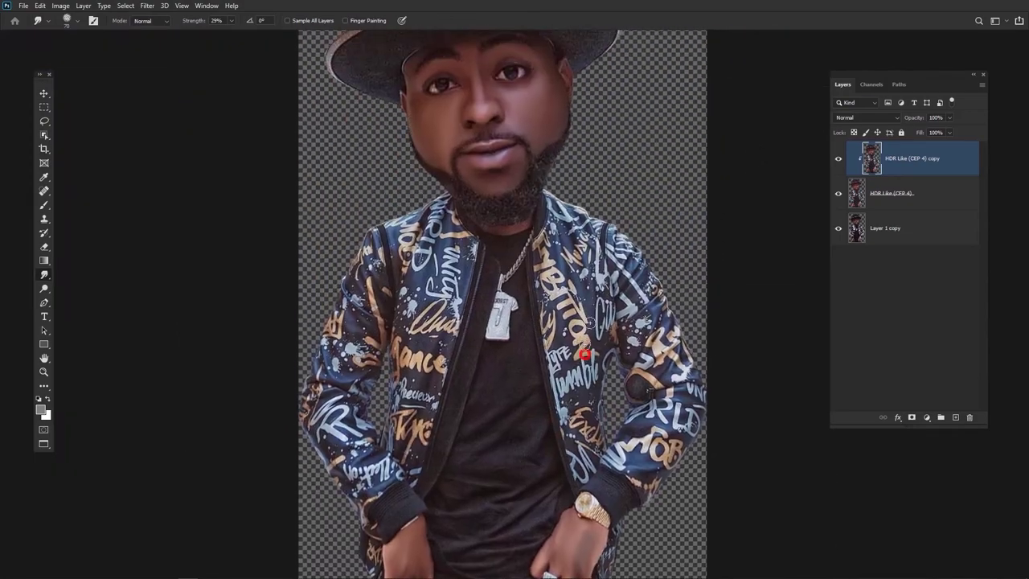
{"action": "scroll", "coordinate": [591, 319], "scroll_direction": "down", "scroll_amount": 2}
{"action": "scroll", "coordinate": [514, 450], "scroll_direction": "up", "scroll_amount": 4}
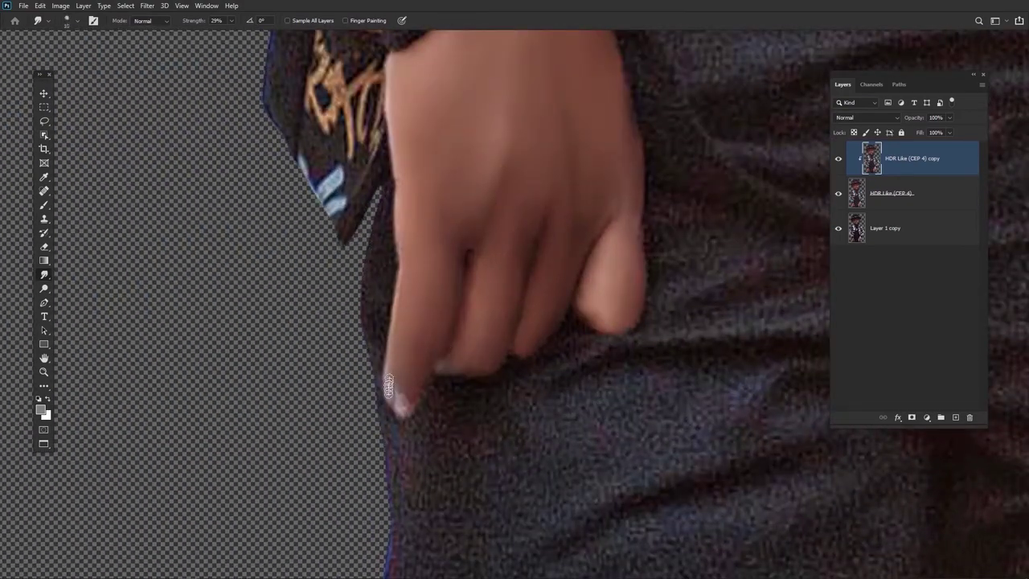
{"action": "mouse_move", "coordinate": [389, 386]}
{"action": "left_mouse_down"}
{"action": "mouse_move", "coordinate": [394, 372]}
{"action": "mouse_move", "coordinate": [409, 409]}
{"action": "left_mouse_up"}
{"action": "scroll", "coordinate": [502, 323], "scroll_direction": "down", "scroll_amount": 4}
{"action": "left_click_drag", "start_coordinate": [543, 323], "coordinate": [468, 343]}
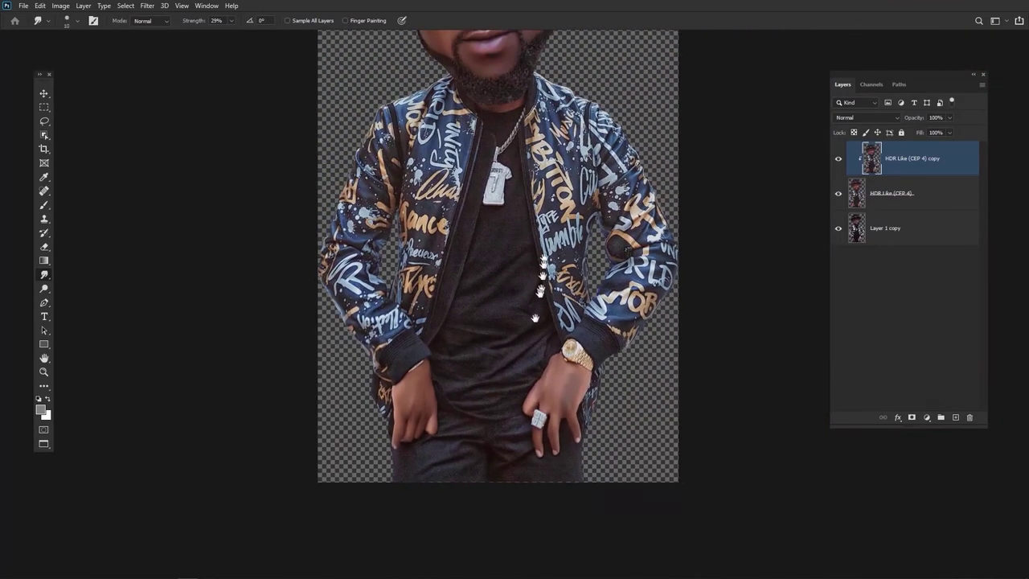
{"action": "left_click_drag", "start_coordinate": [538, 250], "coordinate": [508, 355]}
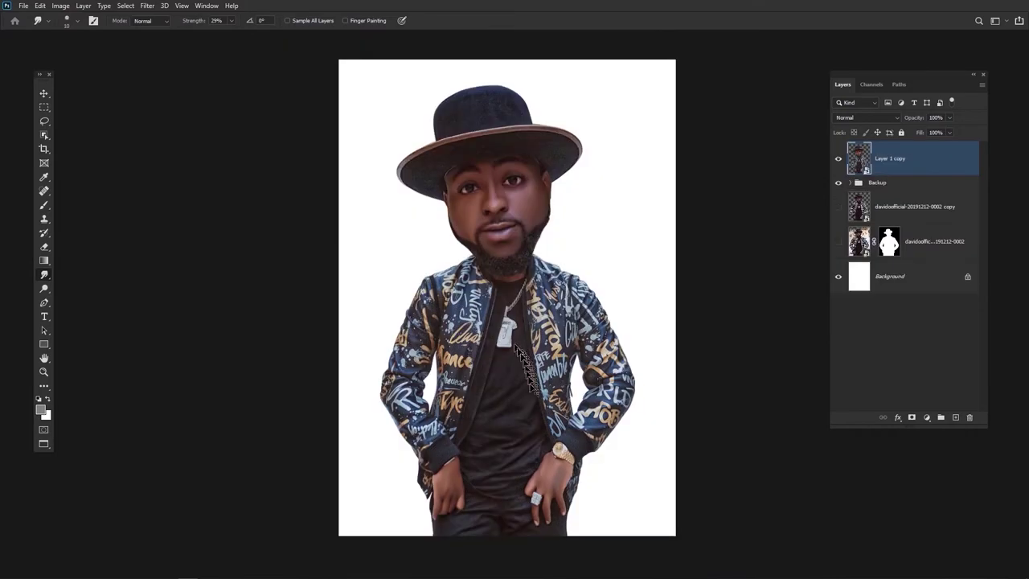
Add a new layer above the caricature layer and name it Beard
{"action": "scroll", "coordinate": [535, 404], "scroll_direction": "up", "scroll_amount": 3}
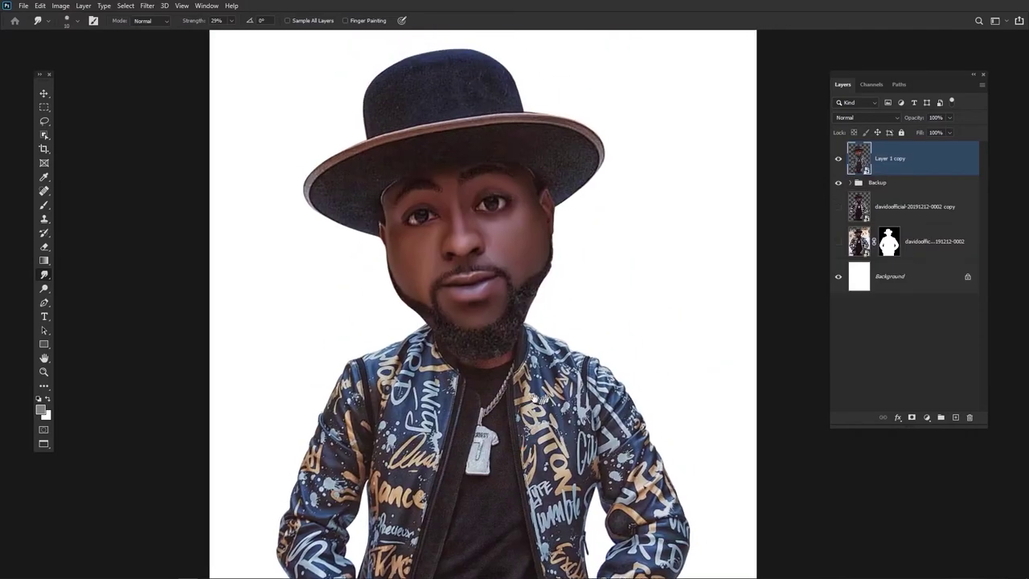
{"action": "scroll", "coordinate": [535, 404], "scroll_direction": "down", "scroll_amount": 4}
{"action": "scroll", "coordinate": [534, 404], "scroll_direction": "up", "scroll_amount": 4}
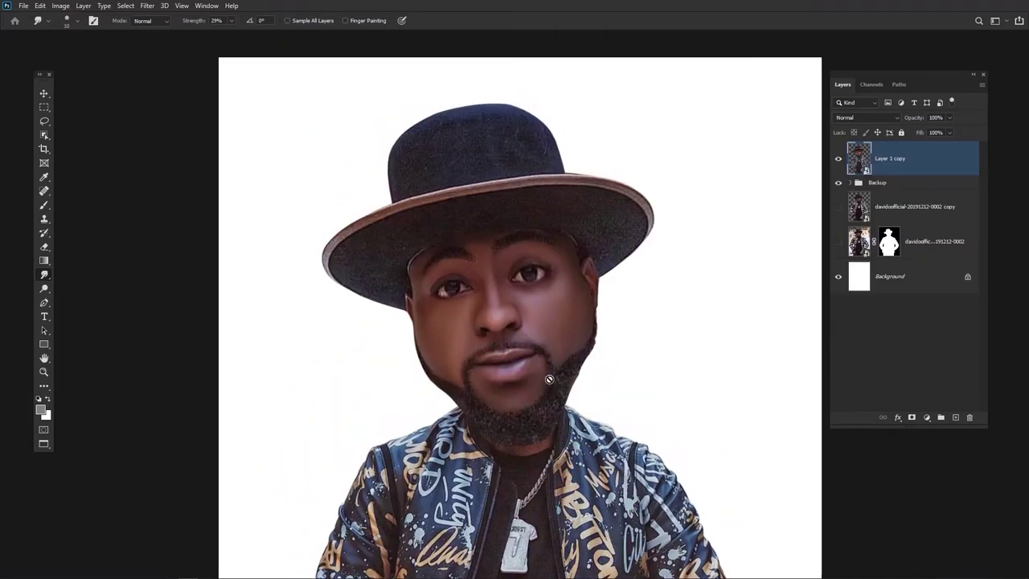
{"action": "left_click_drag", "start_coordinate": [595, 452], "coordinate": [561, 371]}
{"action": "left_click_drag", "start_coordinate": [534, 405], "coordinate": [544, 397]}
{"action": "left_click", "coordinate": [955, 417]}
{"action": "double_click", "coordinate": [868, 160]}
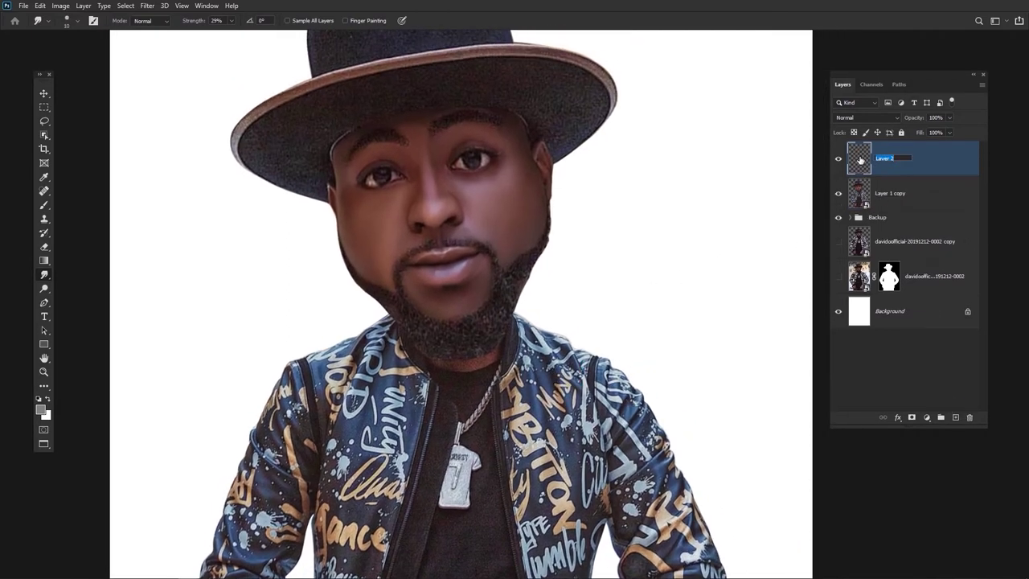
Choose a brush preset from the General Brushes group for hair strokes and reset the foreground colour to black
{"action": "key", "text": "b"}
{"action": "right_click", "coordinate": [234, 295]}
{"action": "left_click", "coordinate": [236, 452]}
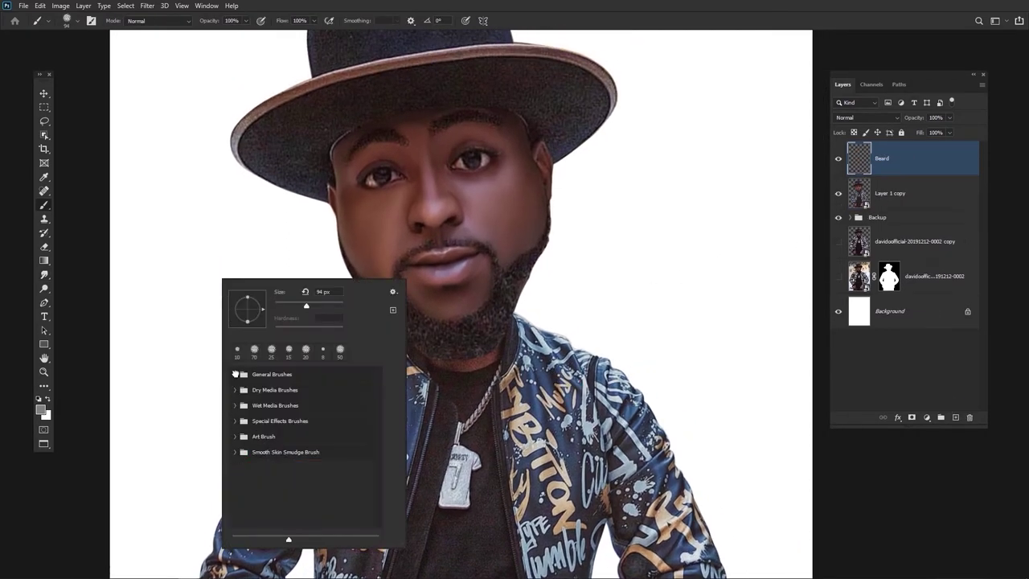
{"action": "left_click", "coordinate": [236, 375]}
{"action": "left_click", "coordinate": [296, 481]}
{"action": "left_click", "coordinate": [571, 26]}
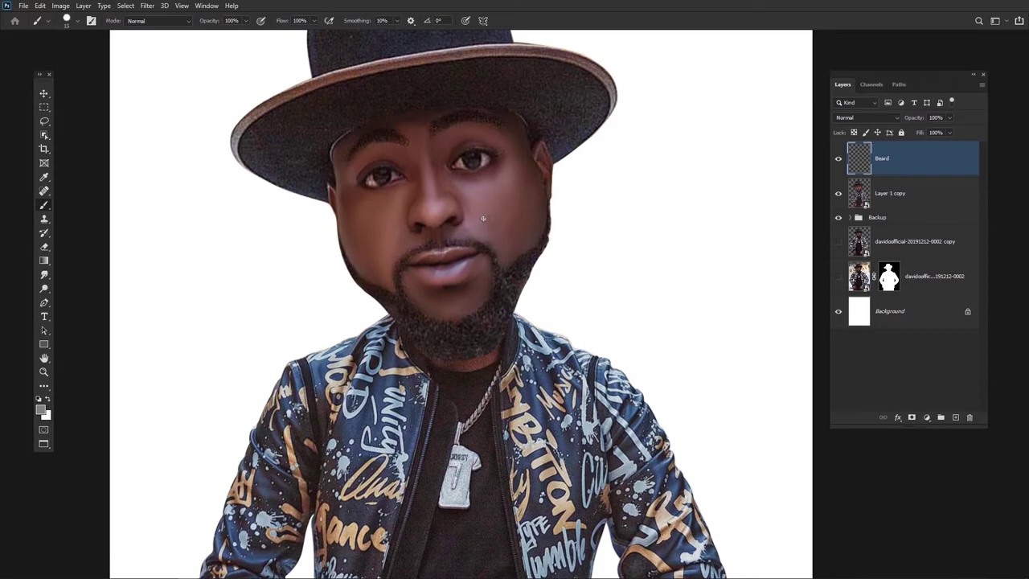
{"action": "key", "text": "d"}
{"action": "left_click_drag", "start_coordinate": [207, 304], "coordinate": [211, 349]}
{"action": "left_click_drag", "start_coordinate": [218, 313], "coordinate": [221, 347]}
{"action": "key", "text": "ctrl+z"}
{"action": "key", "text": "ctrl+z"}
{"action": "key", "text": "ctrl+z"}
{"action": "key", "text": "ctrl+z"}
{"action": "key", "text": "ctrl+z"}
{"action": "mouse_move", "coordinate": [315, 270]}
{"action": "left_mouse_down"}
{"action": "mouse_move", "coordinate": [397, 250]}
{"action": "mouse_move", "coordinate": [408, 264]}
{"action": "left_mouse_up"}
{"action": "left_click_drag", "start_coordinate": [373, 213], "coordinate": [376, 228]}
{"action": "left_click", "coordinate": [838, 311]}
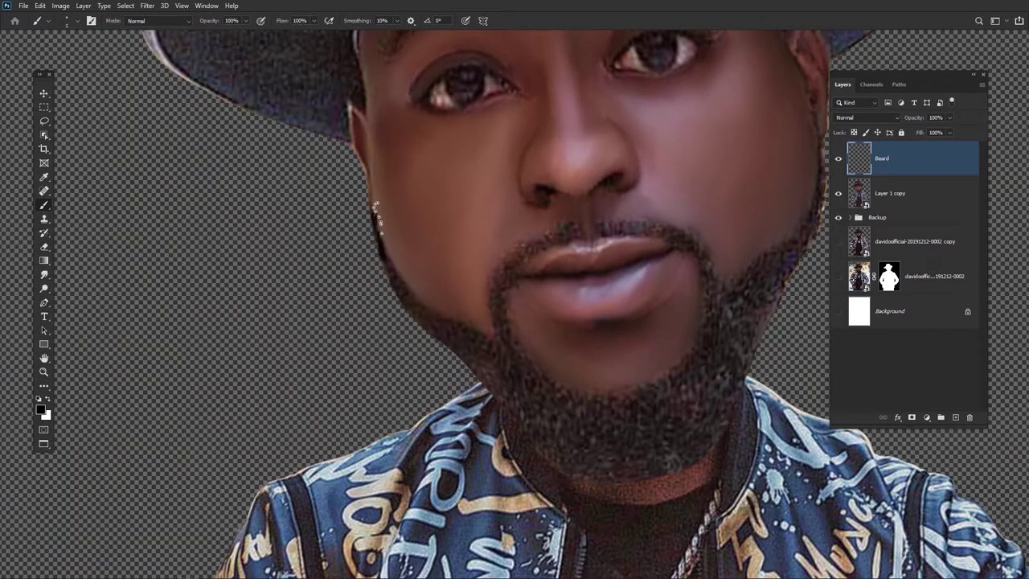
{"action": "key", "text": "ctrl+z"}
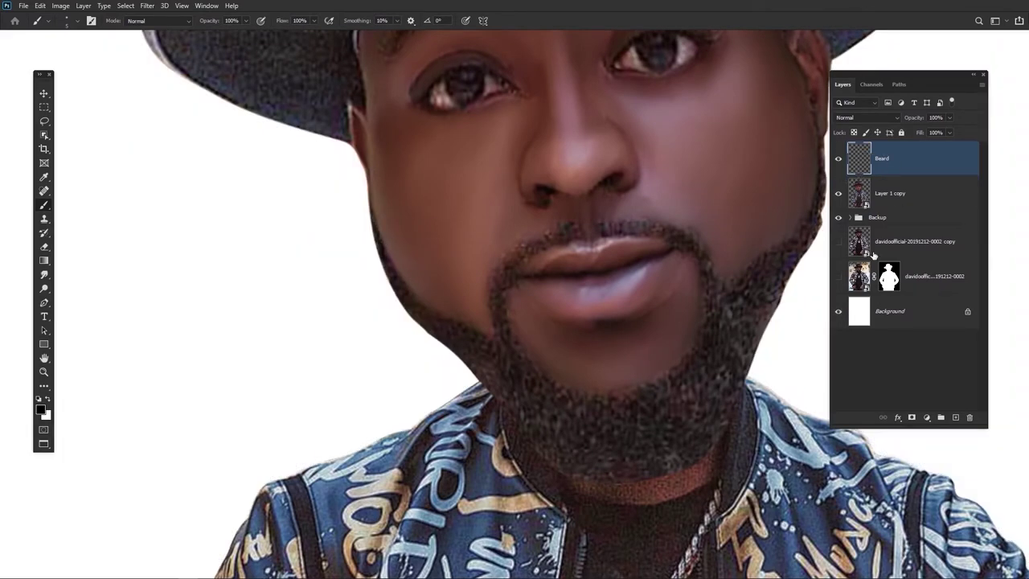
Trace the beard's upper boundary with the Pen tool from one sideburn, over the moustache, to the opposite sideburn
{"action": "key", "text": "p"}
{"action": "left_click", "coordinate": [369, 200]}
{"action": "left_click_drag", "start_coordinate": [436, 310], "coordinate": [508, 358]}
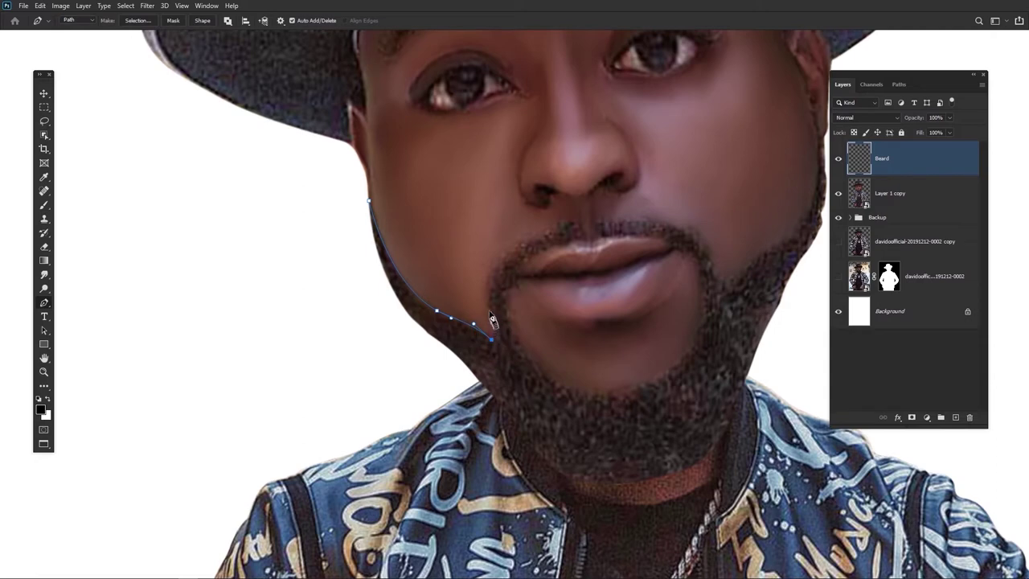
{"action": "left_click_drag", "start_coordinate": [523, 245], "coordinate": [564, 222]}
{"action": "left_click_drag", "start_coordinate": [486, 280], "coordinate": [538, 236]}
{"action": "mouse_move", "coordinate": [725, 279]}
{"action": "left_mouse_down"}
{"action": "mouse_move", "coordinate": [759, 256]}
{"action": "mouse_move", "coordinate": [722, 294]}
{"action": "left_mouse_up"}
{"action": "left_click_drag", "start_coordinate": [740, 231], "coordinate": [761, 242]}
{"action": "left_click", "coordinate": [739, 199]}
{"action": "left_click", "coordinate": [738, 334]}
Close the beard path under the chin and outside the jaw, and convert it to a selection
{"action": "left_click_drag", "start_coordinate": [659, 438], "coordinate": [673, 313]}
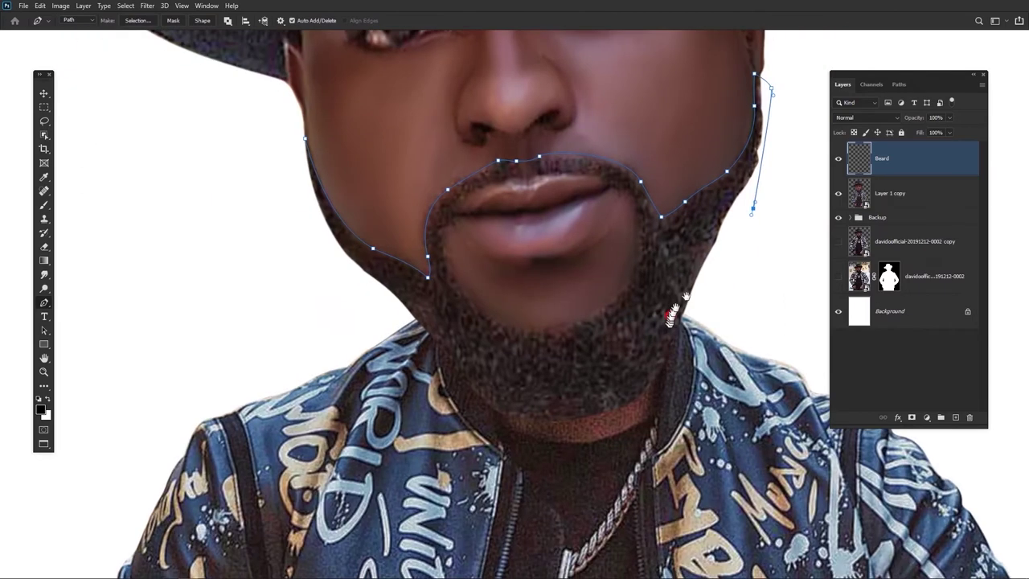
{"action": "left_click", "coordinate": [685, 310]}
{"action": "left_click", "coordinate": [673, 337]}
{"action": "left_click_drag", "start_coordinate": [628, 404], "coordinate": [591, 429]}
{"action": "left_click_drag", "start_coordinate": [491, 406], "coordinate": [458, 390]}
{"action": "mouse_move", "coordinate": [591, 429]}
{"action": "left_mouse_down"}
{"action": "mouse_move", "coordinate": [599, 420]}
{"action": "mouse_move", "coordinate": [566, 430]}
{"action": "mouse_move", "coordinate": [598, 419]}
{"action": "left_mouse_up"}
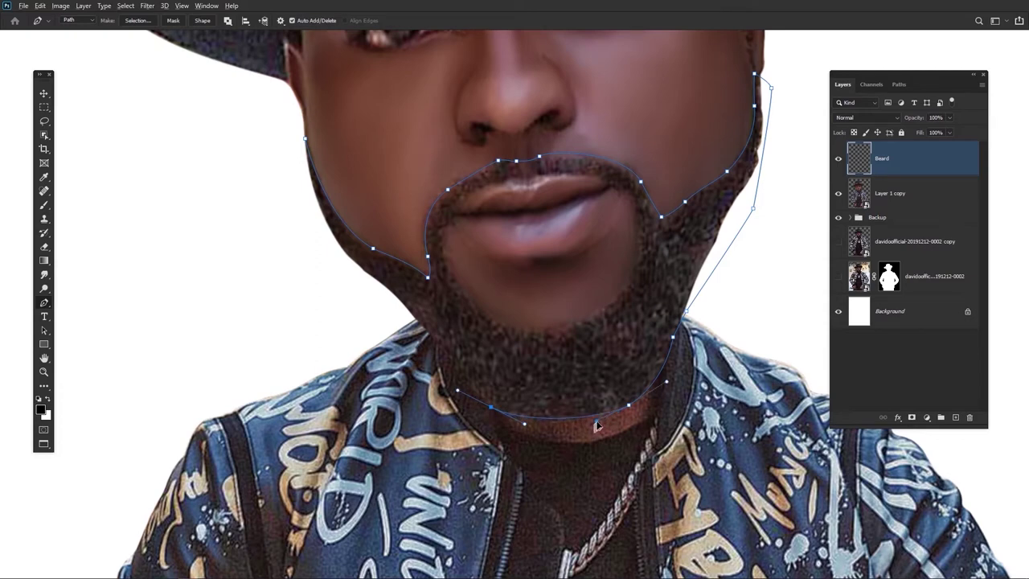
{"action": "left_click", "coordinate": [419, 324]}
{"action": "left_click", "coordinate": [346, 285]}
{"action": "left_click", "coordinate": [308, 231]}
{"action": "left_click", "coordinate": [297, 138]}
{"action": "key", "text": "ctrl+Return"}
Clip the Beard layer to the caricature layer below it
{"action": "right_click", "coordinate": [916, 161]}
{"action": "left_click", "coordinate": [808, 331]}
{"action": "left_click_drag", "start_coordinate": [430, 331], "coordinate": [483, 347]}
Hide the white background and paint black hair strokes down the sideburn and upper jaw on the image's left
{"action": "key", "text": "b"}
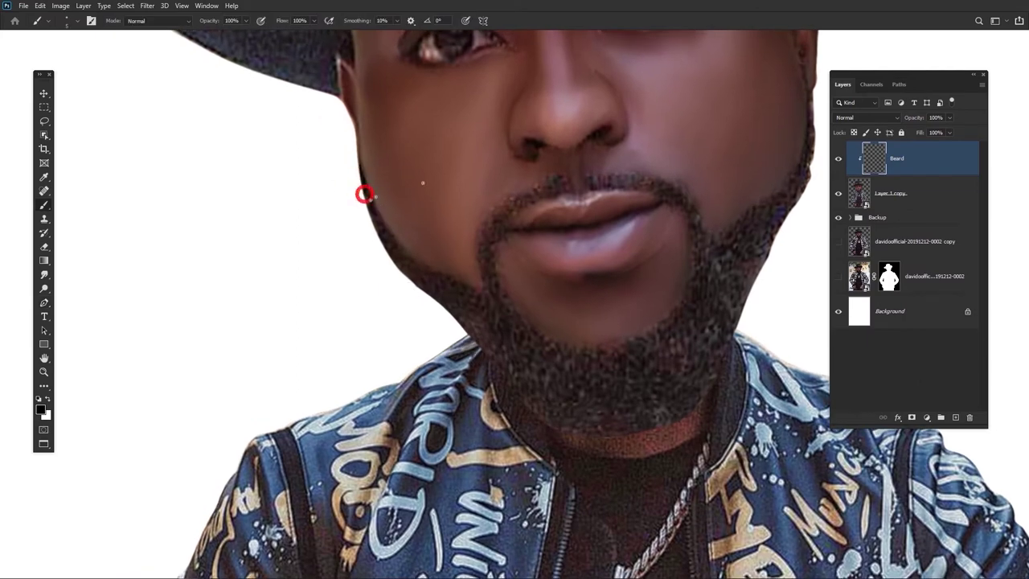
{"action": "left_click", "coordinate": [838, 311]}
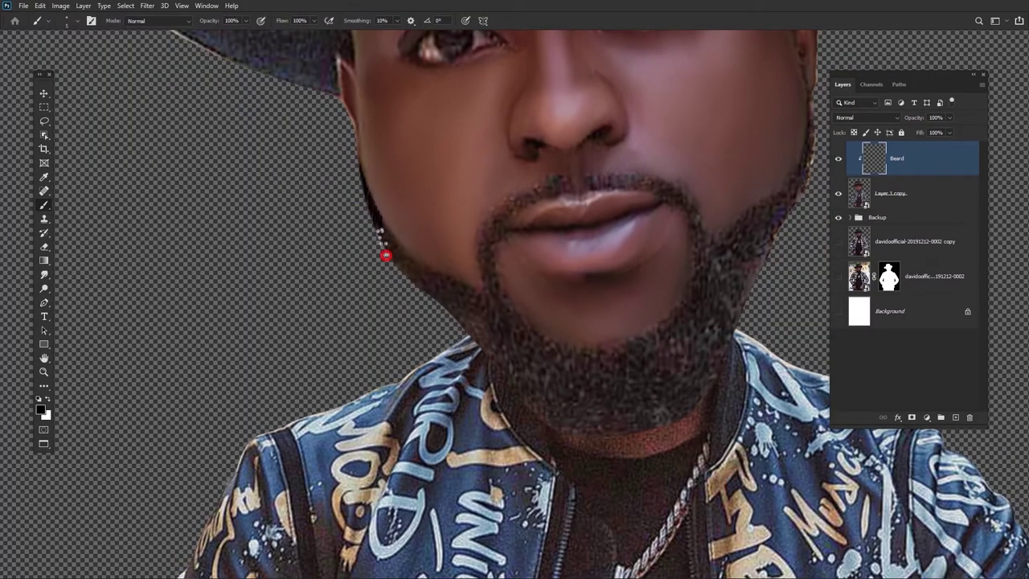
{"action": "mouse_move", "coordinate": [395, 249]}
{"action": "left_mouse_down"}
{"action": "mouse_move", "coordinate": [427, 294]}
{"action": "mouse_move", "coordinate": [387, 241]}
{"action": "mouse_move", "coordinate": [431, 294]}
{"action": "left_mouse_up"}
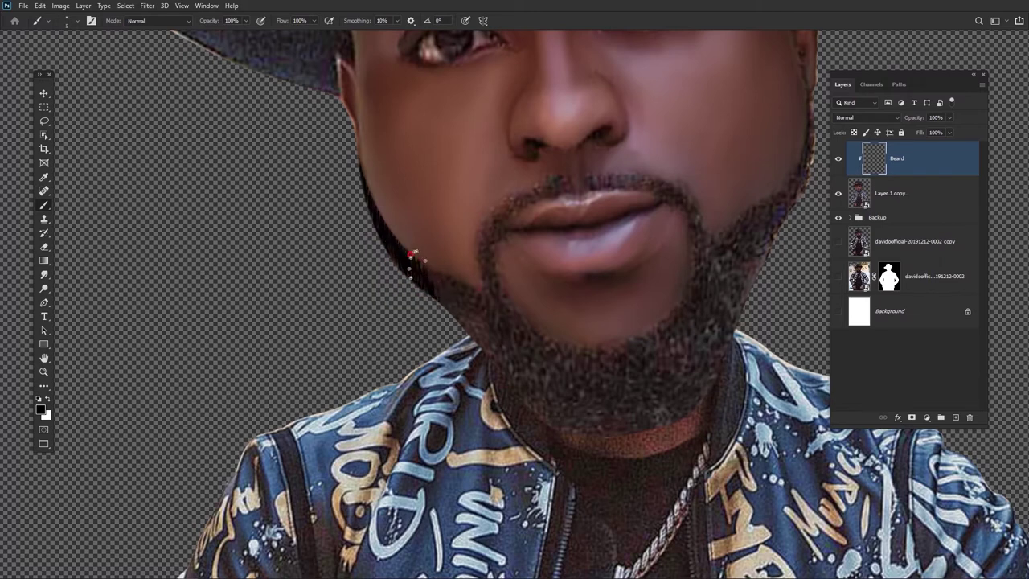
Show the beard selection again and trace a closed Pen path around the lips and bare chin area inside the beard
{"action": "key", "text": "ctrl+h"}
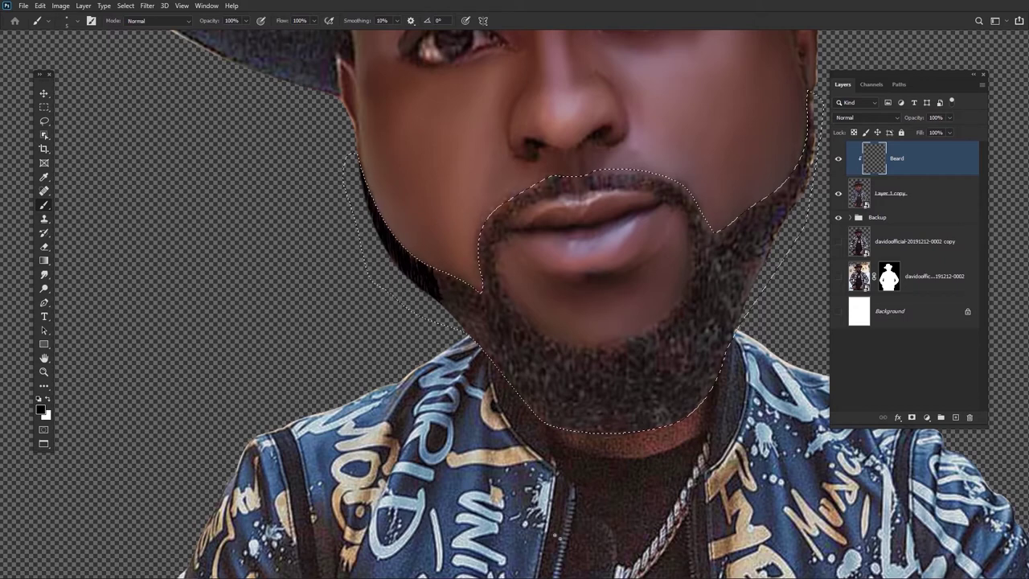
{"action": "key", "text": "p"}
{"action": "left_click", "coordinate": [514, 214]}
{"action": "left_click_drag", "start_coordinate": [493, 250], "coordinate": [495, 265]}
{"action": "left_click_drag", "start_coordinate": [552, 337], "coordinate": [594, 353]}
{"action": "left_click_drag", "start_coordinate": [671, 310], "coordinate": [689, 223]}
{"action": "left_click_drag", "start_coordinate": [671, 202], "coordinate": [594, 188]}
{"action": "left_click", "coordinate": [586, 194]}
{"action": "left_click", "coordinate": [569, 191]}
{"action": "left_click_drag", "start_coordinate": [526, 202], "coordinate": [504, 227]}
Subtract the mouth and chin path from the beard selection with a feather radius of 0 pixels
{"action": "right_click", "coordinate": [598, 249]}
{"action": "left_click", "coordinate": [634, 293]}
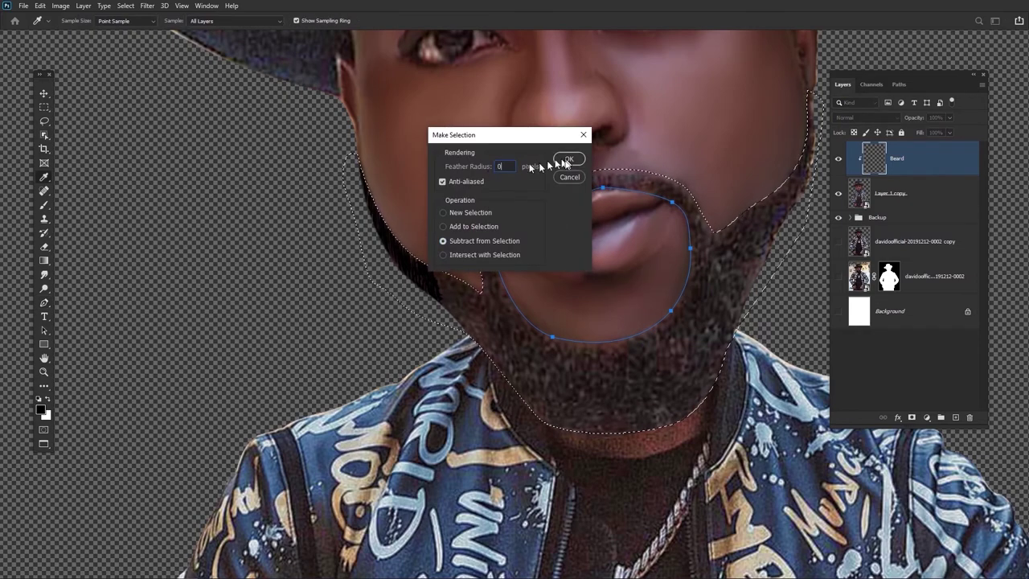
{"action": "left_click", "coordinate": [568, 155]}
{"action": "key", "text": "ctrl+d"}
Paint black hair strokes along the lower jaw on the image's left, down to where it meets the collar
{"action": "key", "text": "b"}
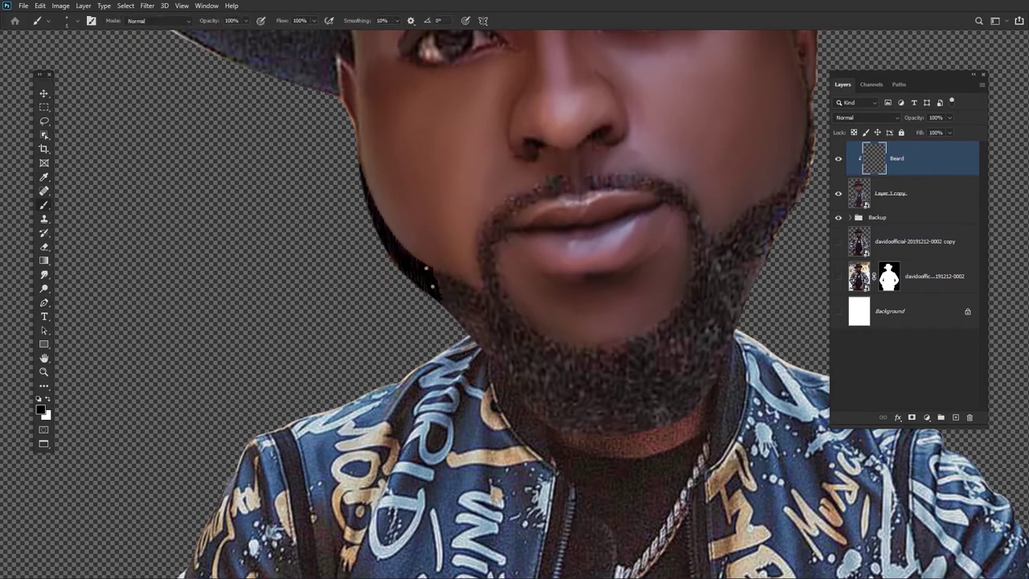
{"action": "mouse_move", "coordinate": [436, 294]}
{"action": "left_mouse_down"}
{"action": "mouse_move", "coordinate": [458, 317]}
{"action": "mouse_move", "coordinate": [445, 313]}
{"action": "mouse_move", "coordinate": [454, 300]}
{"action": "mouse_move", "coordinate": [469, 318]}
{"action": "mouse_move", "coordinate": [459, 302]}
{"action": "mouse_move", "coordinate": [460, 311]}
{"action": "mouse_move", "coordinate": [448, 307]}
{"action": "mouse_move", "coordinate": [461, 281]}
{"action": "mouse_move", "coordinate": [454, 317]}
{"action": "mouse_move", "coordinate": [472, 340]}
{"action": "mouse_move", "coordinate": [485, 312]}
{"action": "left_mouse_up"}
{"action": "left_click", "coordinate": [838, 311]}
{"action": "left_click", "coordinate": [838, 311]}
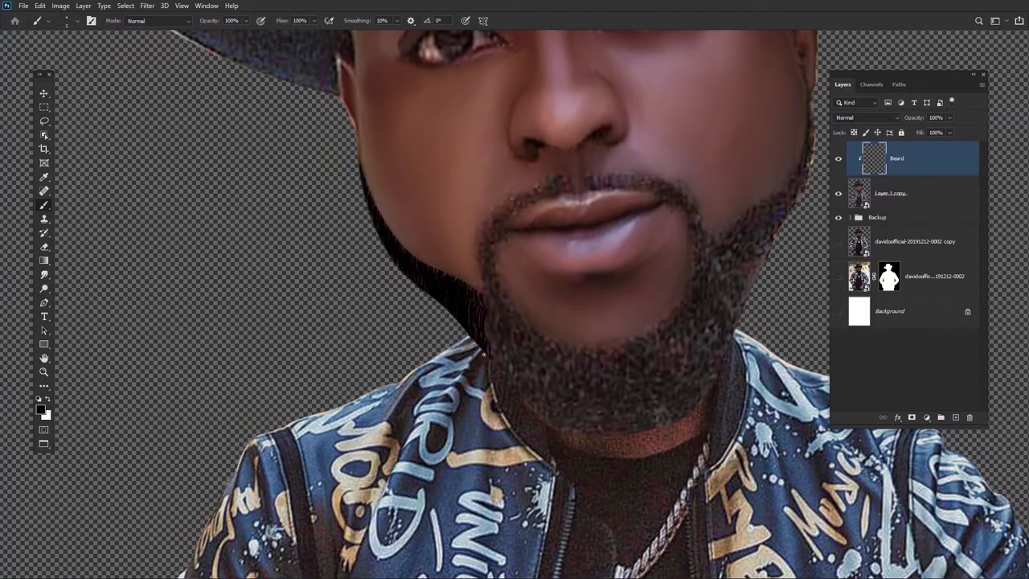
{"action": "mouse_move", "coordinate": [479, 325]}
{"action": "left_mouse_down"}
{"action": "mouse_move", "coordinate": [498, 373]}
{"action": "mouse_move", "coordinate": [488, 334]}
{"action": "left_mouse_up"}
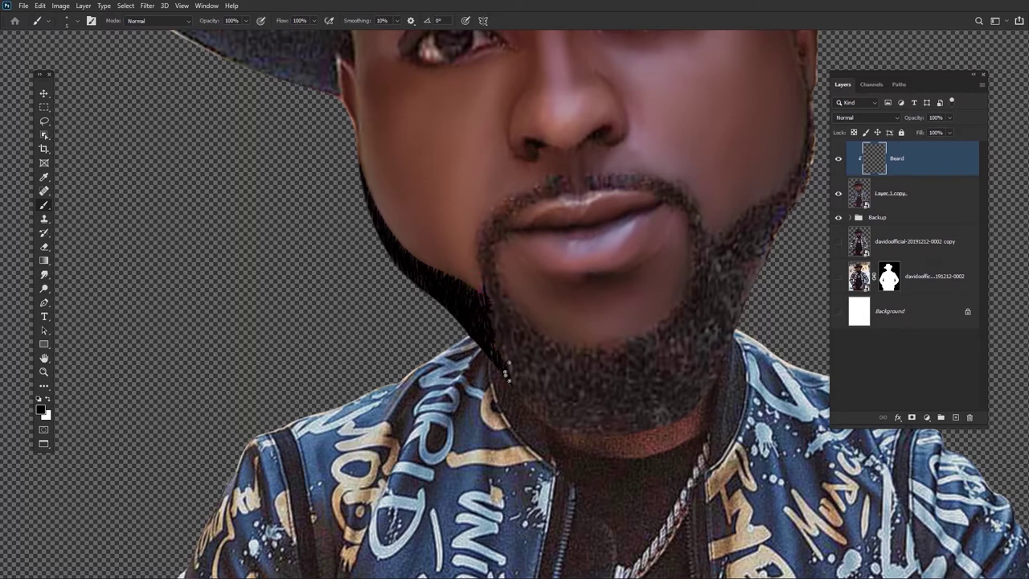
Paint dense black hair strokes beside the mouth corner and along the chin's lower edge on the image's left
{"action": "mouse_move", "coordinate": [471, 289]}
{"action": "left_mouse_down"}
{"action": "mouse_move", "coordinate": [517, 307]}
{"action": "mouse_move", "coordinate": [530, 337]}
{"action": "mouse_move", "coordinate": [512, 318]}
{"action": "mouse_move", "coordinate": [492, 326]}
{"action": "mouse_move", "coordinate": [508, 351]}
{"action": "mouse_move", "coordinate": [510, 321]}
{"action": "left_mouse_up"}
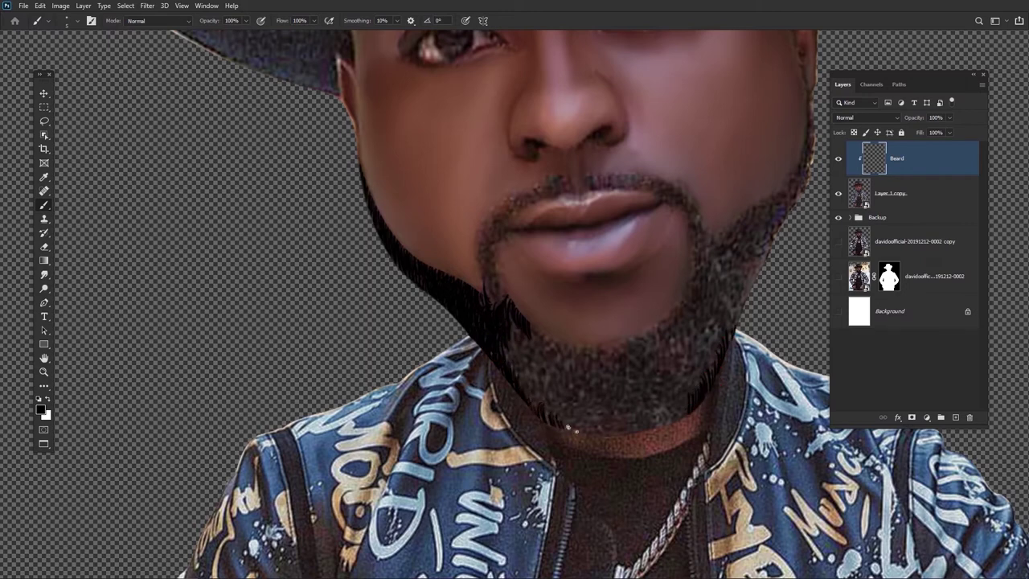
{"action": "left_click_drag", "start_coordinate": [522, 392], "coordinate": [535, 409]}
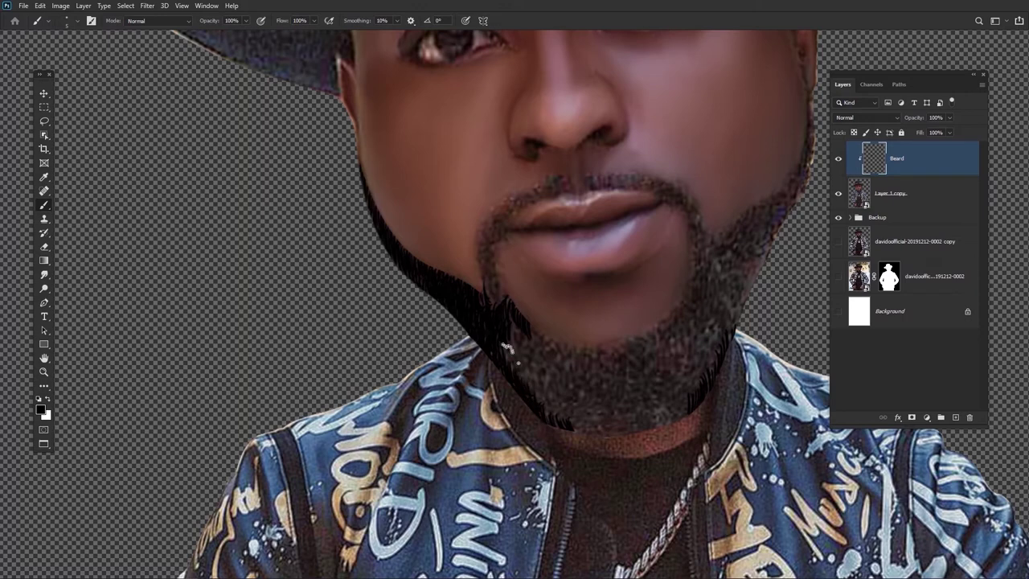
{"action": "left_click_drag", "start_coordinate": [500, 360], "coordinate": [491, 341]}
{"action": "mouse_move", "coordinate": [523, 375]}
{"action": "left_mouse_down"}
{"action": "mouse_move", "coordinate": [514, 317]}
{"action": "mouse_move", "coordinate": [523, 366]}
{"action": "left_mouse_up"}
{"action": "left_click_drag", "start_coordinate": [543, 408], "coordinate": [535, 388]}
{"action": "left_click_drag", "start_coordinate": [578, 434], "coordinate": [574, 414]}
{"action": "left_click", "coordinate": [590, 432]}
Undo the last strokes and repaint the hair along the underside of the chin beard
{"action": "mouse_move", "coordinate": [644, 433]}
{"action": "left_mouse_down"}
{"action": "mouse_move", "coordinate": [655, 411]}
{"action": "mouse_move", "coordinate": [667, 374]}
{"action": "mouse_move", "coordinate": [649, 391]}
{"action": "mouse_move", "coordinate": [680, 406]}
{"action": "left_mouse_up"}
{"action": "key", "text": "ctrl+z"}
{"action": "key", "text": "ctrl+z"}
{"action": "key", "text": "ctrl+z"}
{"action": "mouse_move", "coordinate": [663, 431]}
{"action": "left_mouse_down"}
{"action": "mouse_move", "coordinate": [666, 418]}
{"action": "mouse_move", "coordinate": [616, 417]}
{"action": "mouse_move", "coordinate": [638, 418]}
{"action": "left_mouse_up"}
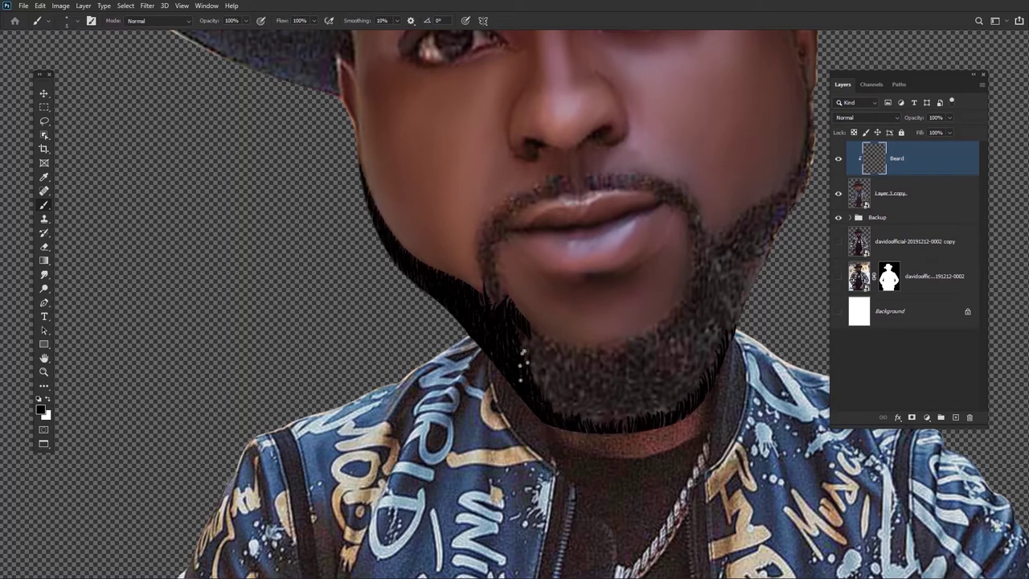
Paint black hair strokes along the beard's outer edge on the image's right and check the beard briefly against the white background layer
{"action": "mouse_move", "coordinate": [546, 378]}
{"action": "left_mouse_down"}
{"action": "mouse_move", "coordinate": [549, 412]}
{"action": "mouse_move", "coordinate": [525, 357]}
{"action": "left_mouse_up"}
{"action": "left_click_drag", "start_coordinate": [739, 283], "coordinate": [635, 311]}
{"action": "mouse_move", "coordinate": [623, 376]}
{"action": "left_mouse_down"}
{"action": "mouse_move", "coordinate": [666, 254]}
{"action": "mouse_move", "coordinate": [697, 202]}
{"action": "left_mouse_up"}
{"action": "left_click", "coordinate": [838, 311]}
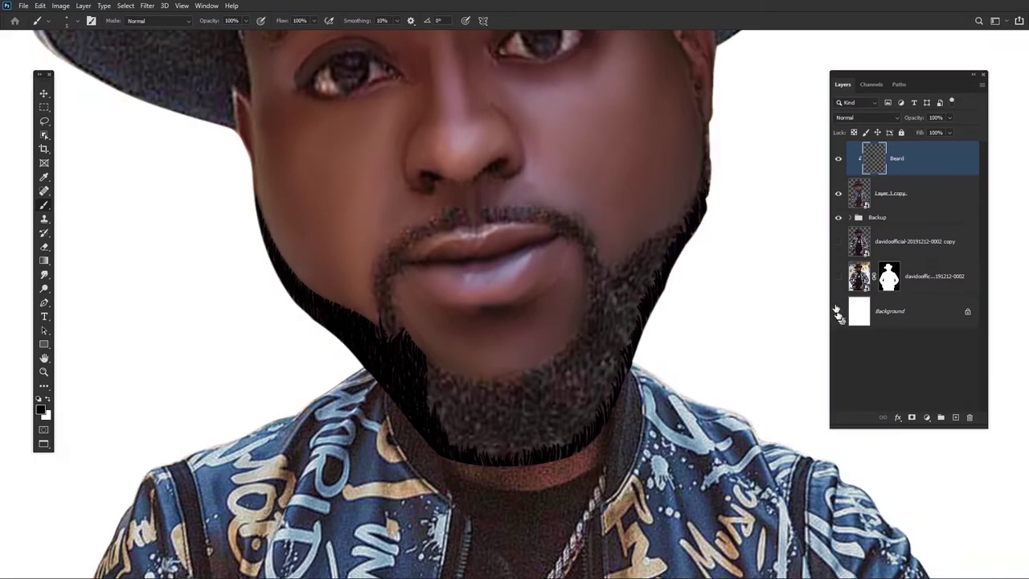
{"action": "left_click", "coordinate": [838, 311]}
Paint black hair strokes along the beard's inner edge, from the ear on the image's right down and across the chin below the lip
{"action": "left_click_drag", "start_coordinate": [707, 128], "coordinate": [709, 172]}
{"action": "left_click_drag", "start_coordinate": [606, 263], "coordinate": [616, 277]}
{"action": "mouse_move", "coordinate": [619, 259]}
{"action": "left_mouse_down"}
{"action": "mouse_move", "coordinate": [619, 279]}
{"action": "mouse_move", "coordinate": [629, 239]}
{"action": "mouse_move", "coordinate": [650, 246]}
{"action": "mouse_move", "coordinate": [661, 230]}
{"action": "mouse_move", "coordinate": [665, 248]}
{"action": "mouse_move", "coordinate": [693, 206]}
{"action": "mouse_move", "coordinate": [584, 325]}
{"action": "left_mouse_up"}
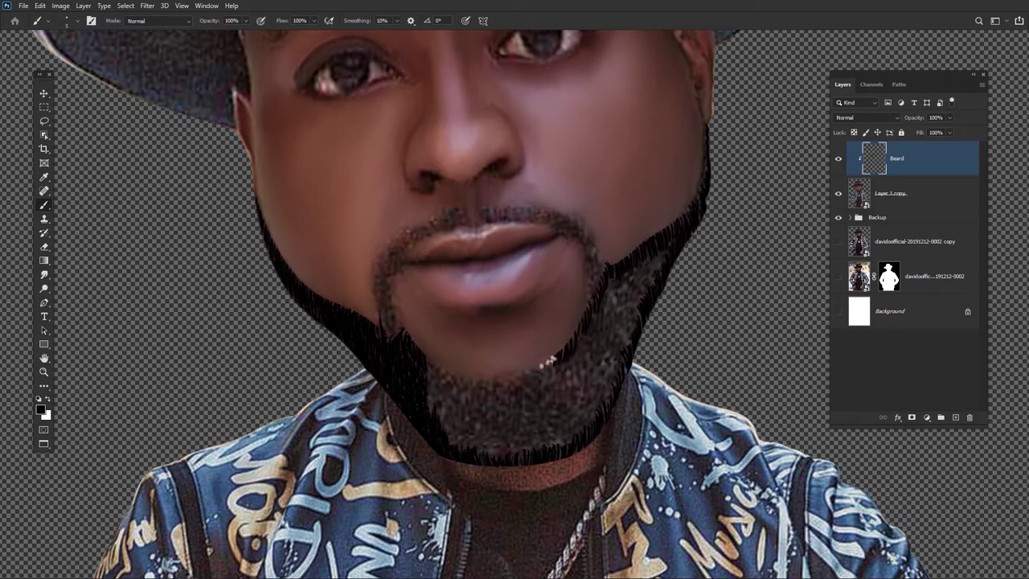
{"action": "left_click", "coordinate": [454, 355]}
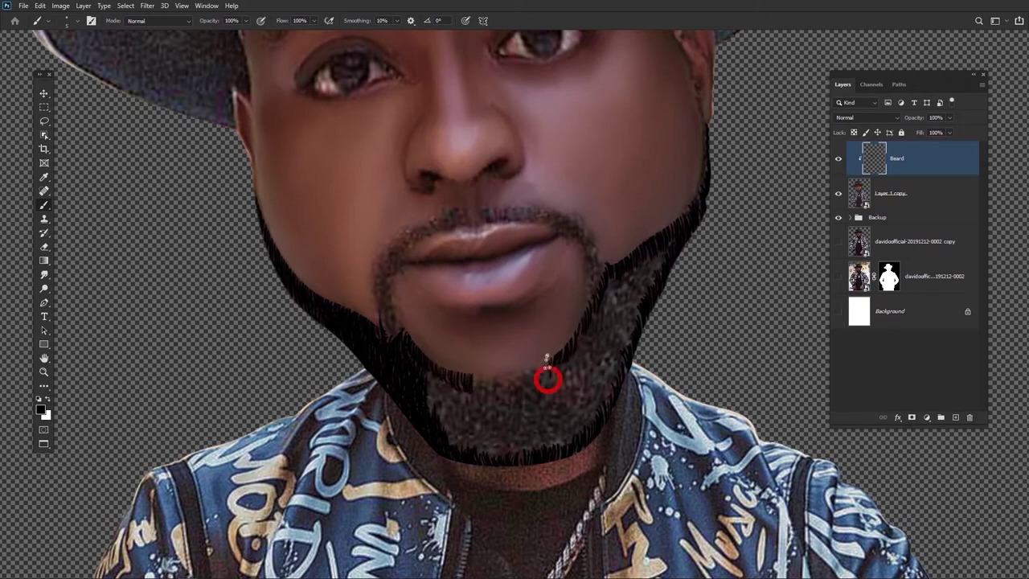
{"action": "left_click_drag", "start_coordinate": [534, 386], "coordinate": [516, 390]}
{"action": "left_click_drag", "start_coordinate": [512, 374], "coordinate": [502, 392]}
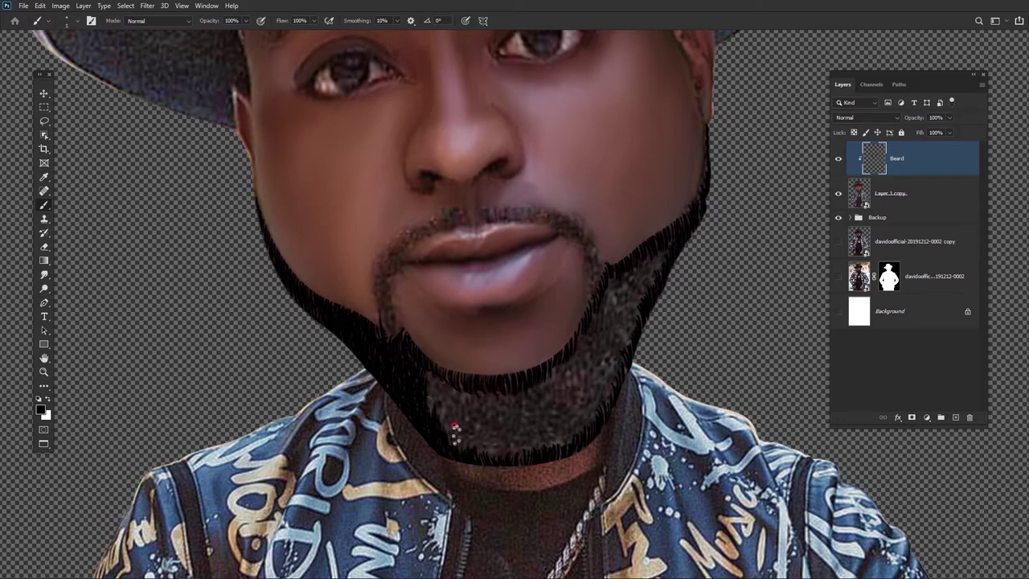
Fill the chin beard on the image's left and the jaw beard on the image's right with dense black hair strokes
{"action": "left_click", "coordinate": [431, 370]}
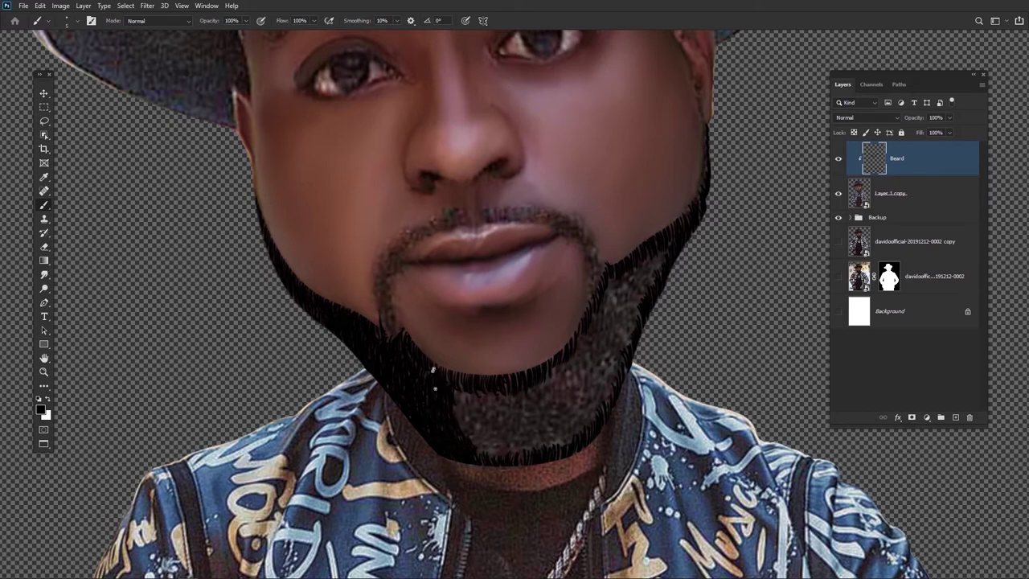
{"action": "left_click", "coordinate": [663, 263]}
{"action": "left_click", "coordinate": [643, 293]}
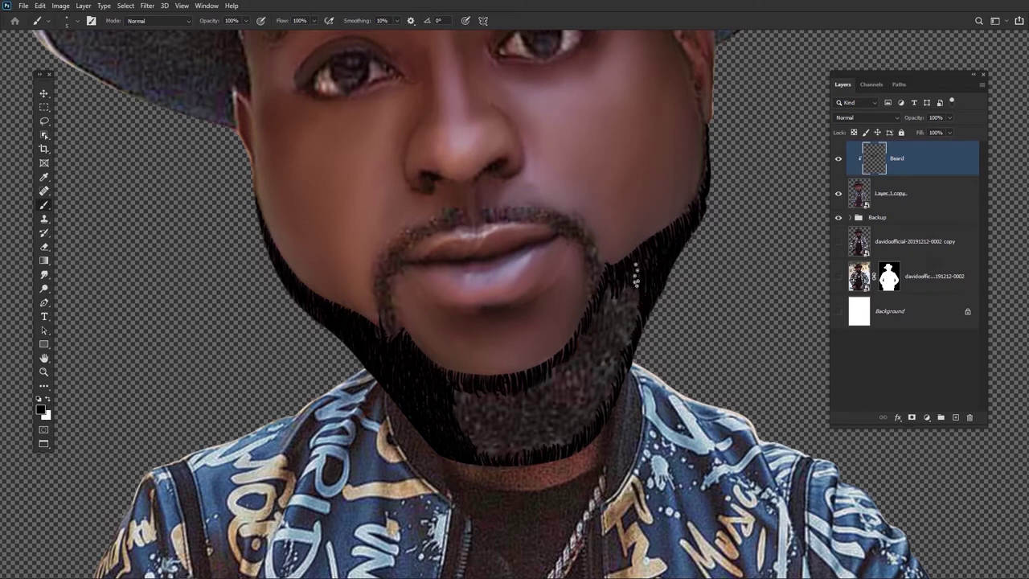
{"action": "left_click", "coordinate": [646, 307]}
{"action": "left_click_drag", "start_coordinate": [620, 358], "coordinate": [629, 294]}
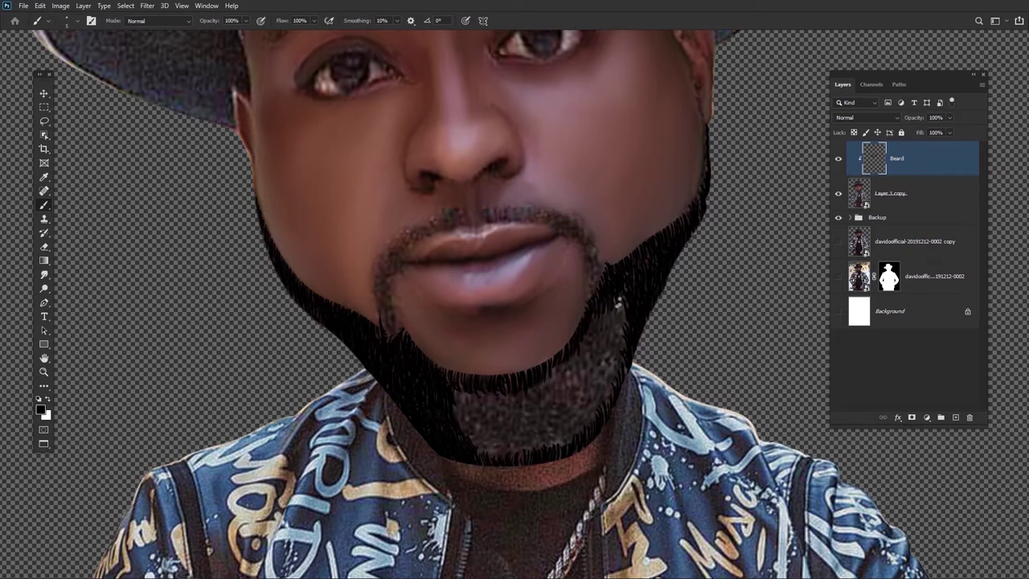
{"action": "left_click", "coordinate": [592, 321]}
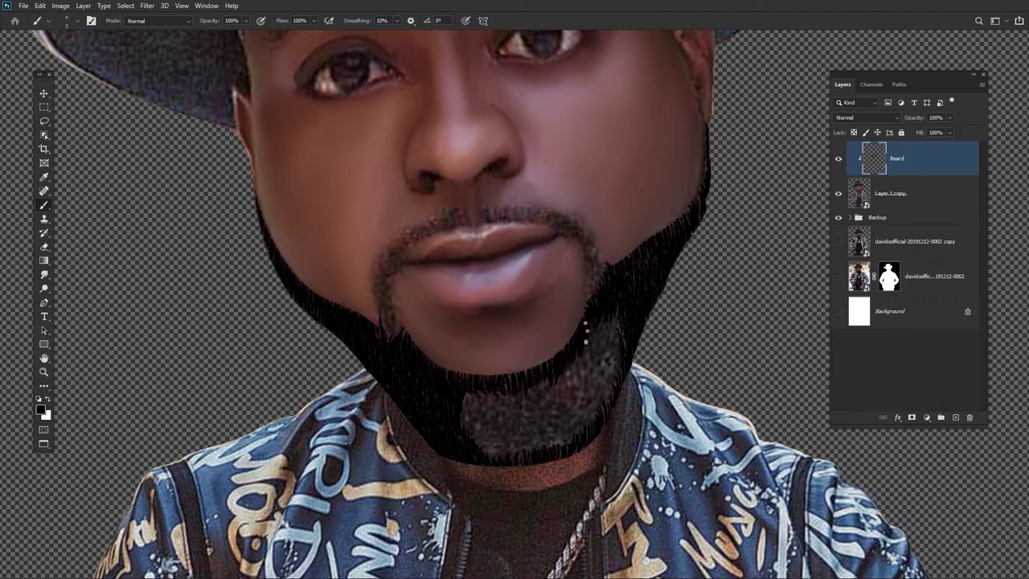
Paint black hair strokes over the lower part of the chin beard on the image's right
{"action": "scroll", "coordinate": [611, 337], "scroll_direction": "down", "scroll_amount": 1}
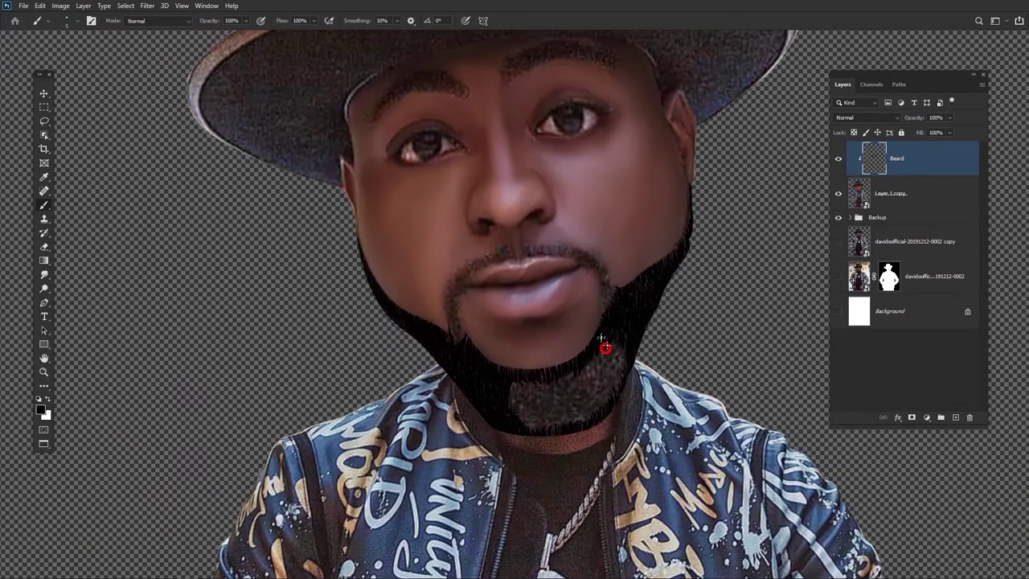
{"action": "left_click", "coordinate": [599, 397]}
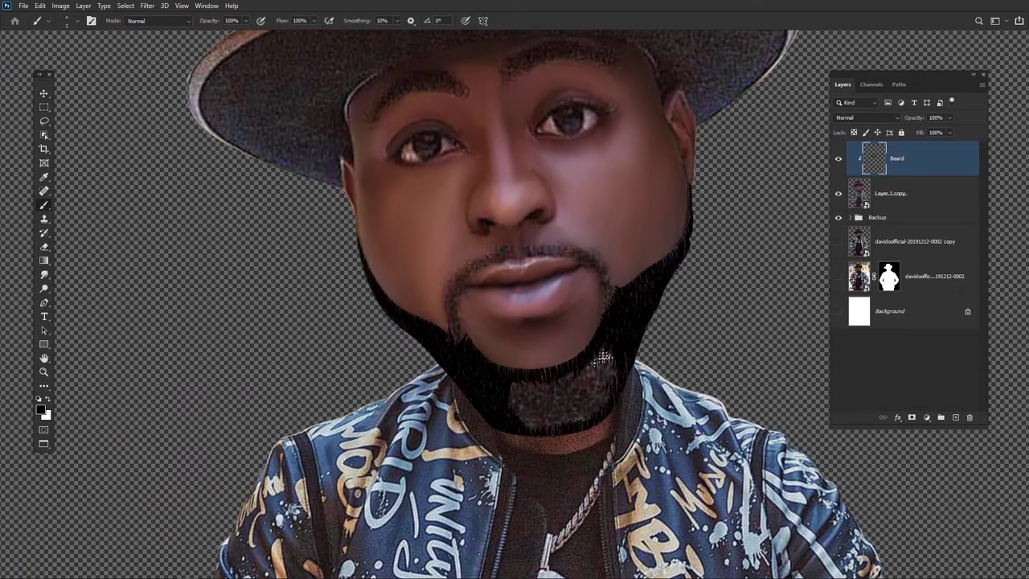
{"action": "left_click", "coordinate": [578, 416]}
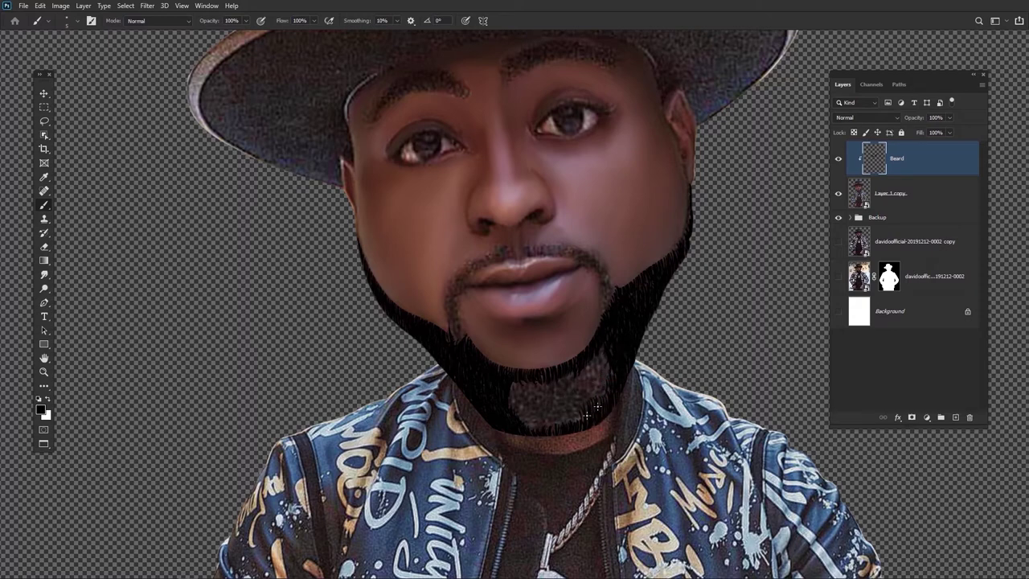
{"action": "mouse_move", "coordinate": [574, 398]}
{"action": "left_mouse_down"}
{"action": "mouse_move", "coordinate": [575, 419]}
{"action": "mouse_move", "coordinate": [587, 415]}
{"action": "mouse_move", "coordinate": [581, 426]}
{"action": "left_mouse_up"}
{"action": "left_click_drag", "start_coordinate": [600, 384], "coordinate": [601, 402]}
{"action": "mouse_move", "coordinate": [590, 356]}
{"action": "left_mouse_down"}
{"action": "mouse_move", "coordinate": [590, 368]}
{"action": "mouse_move", "coordinate": [609, 375]}
{"action": "mouse_move", "coordinate": [611, 399]}
{"action": "left_mouse_up"}
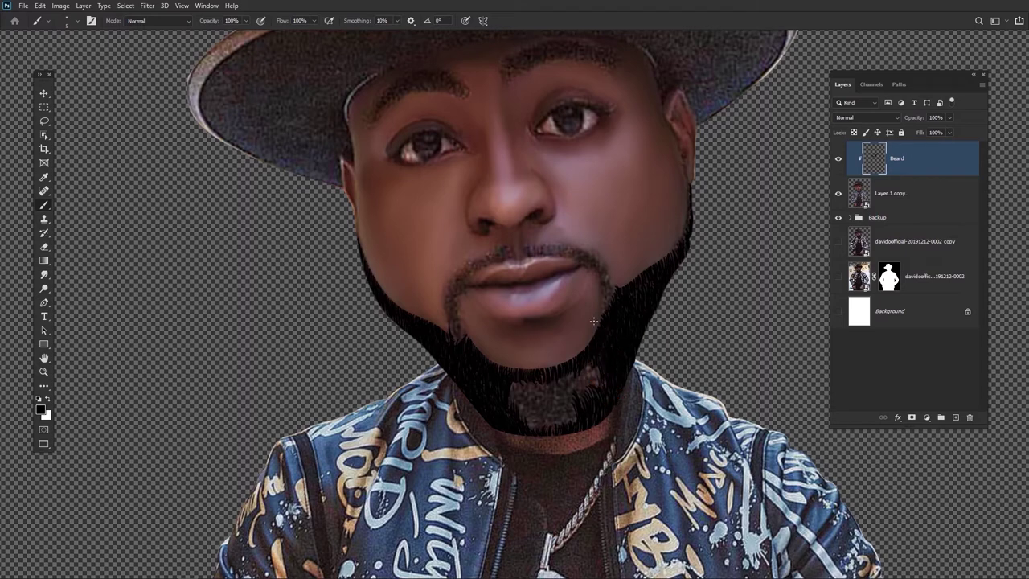
Cover the remaining grey patch in the middle of the chin beard with black hair strokes
{"action": "mouse_move", "coordinate": [566, 406]}
{"action": "left_mouse_down"}
{"action": "mouse_move", "coordinate": [568, 427]}
{"action": "mouse_move", "coordinate": [544, 429]}
{"action": "mouse_move", "coordinate": [508, 402]}
{"action": "left_mouse_up"}
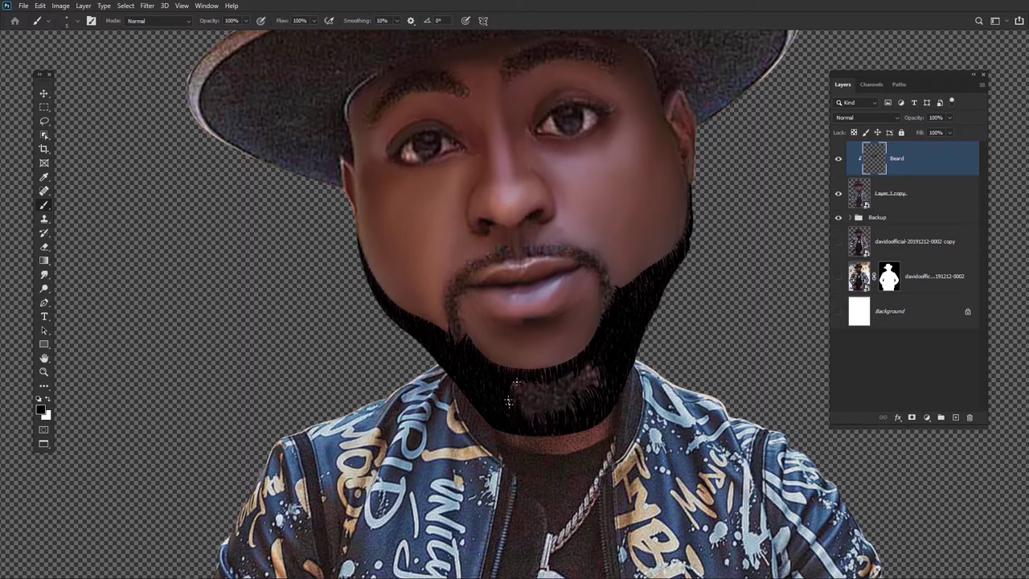
{"action": "mouse_move", "coordinate": [585, 372]}
{"action": "left_mouse_down"}
{"action": "mouse_move", "coordinate": [605, 411]}
{"action": "mouse_move", "coordinate": [595, 379]}
{"action": "mouse_move", "coordinate": [592, 401]}
{"action": "mouse_move", "coordinate": [537, 371]}
{"action": "mouse_move", "coordinate": [528, 393]}
{"action": "mouse_move", "coordinate": [540, 394]}
{"action": "mouse_move", "coordinate": [544, 416]}
{"action": "mouse_move", "coordinate": [575, 410]}
{"action": "mouse_move", "coordinate": [572, 378]}
{"action": "mouse_move", "coordinate": [527, 408]}
{"action": "mouse_move", "coordinate": [536, 423]}
{"action": "left_mouse_up"}
{"action": "left_click_drag", "start_coordinate": [544, 382], "coordinate": [558, 406]}
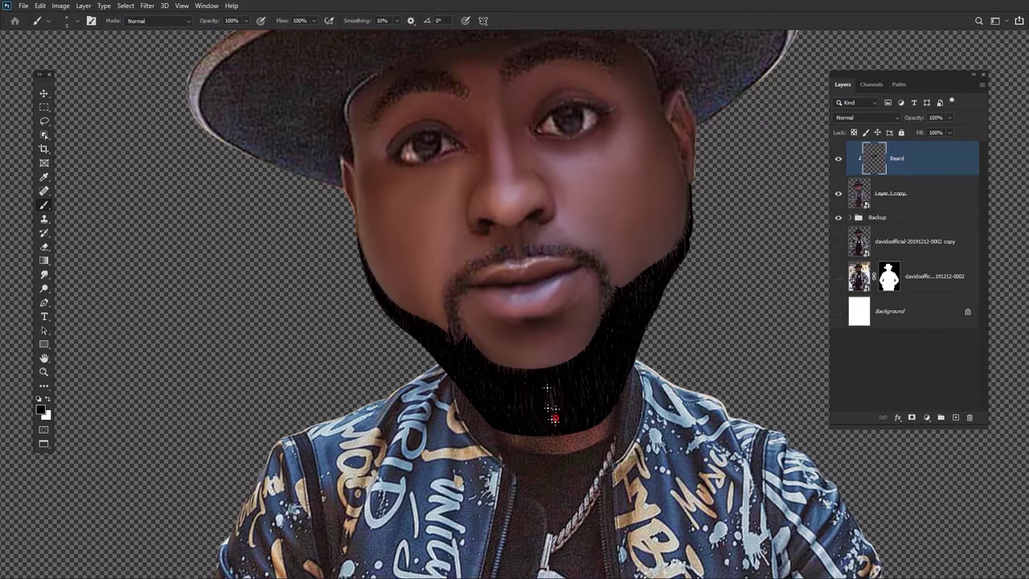
{"action": "left_click_drag", "start_coordinate": [524, 425], "coordinate": [519, 418]}
{"action": "left_click_drag", "start_coordinate": [667, 259], "coordinate": [608, 344]}
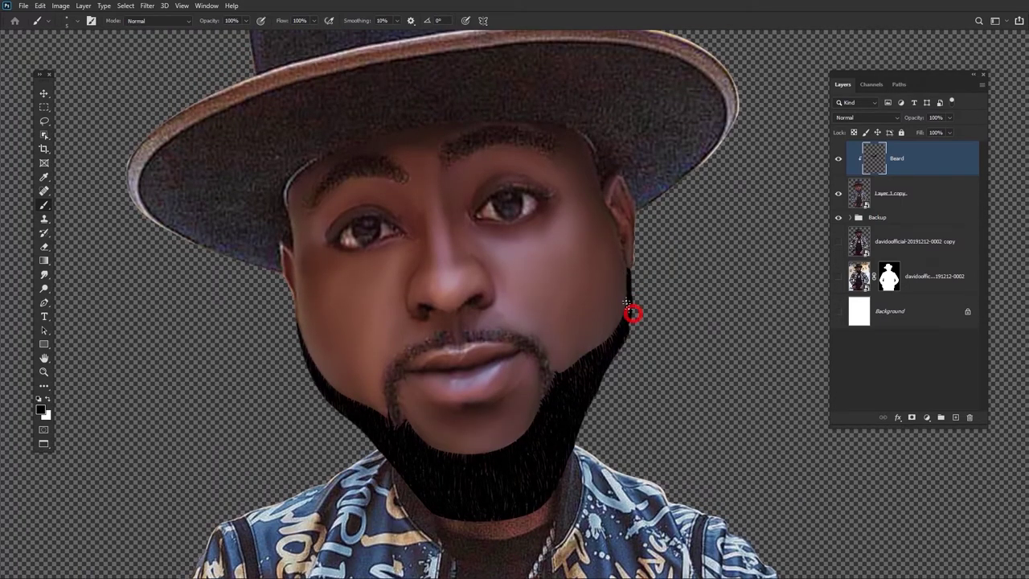
Paint black hair strokes along the whole moustache and down both mouth corners to join it to the beard
{"action": "left_click_drag", "start_coordinate": [544, 410], "coordinate": [540, 389]}
{"action": "left_click", "coordinate": [550, 373]}
{"action": "left_click_drag", "start_coordinate": [521, 346], "coordinate": [580, 368]}
{"action": "left_click_drag", "start_coordinate": [579, 404], "coordinate": [569, 385]}
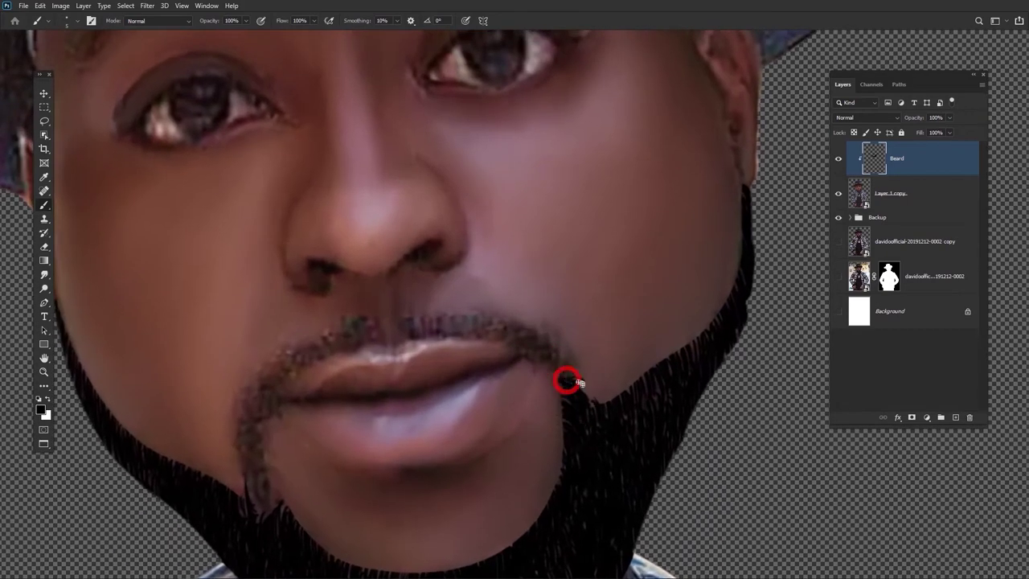
{"action": "left_click_drag", "start_coordinate": [560, 377], "coordinate": [567, 355]}
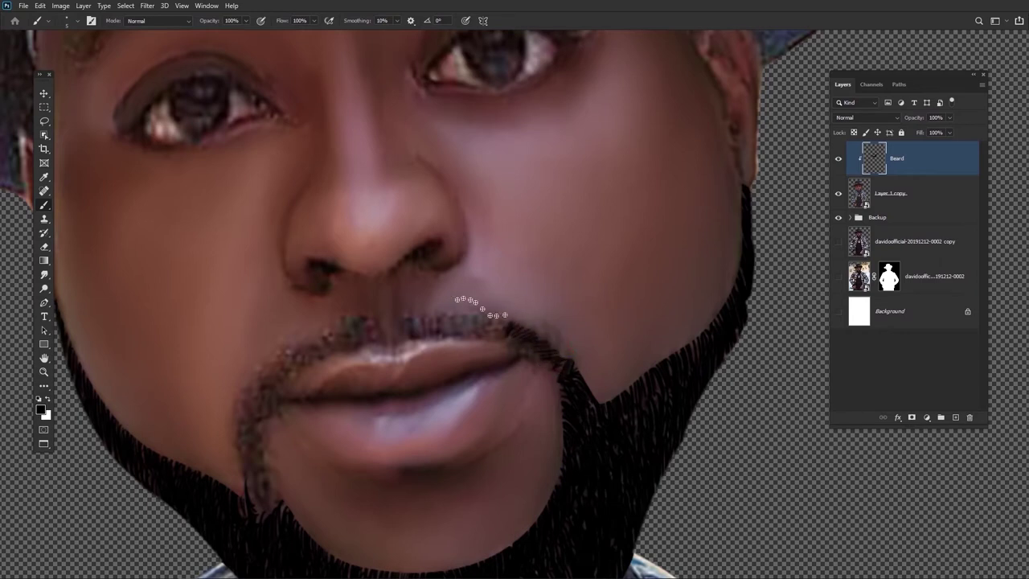
{"action": "mouse_move", "coordinate": [453, 330]}
{"action": "left_mouse_down"}
{"action": "mouse_move", "coordinate": [375, 308]}
{"action": "mouse_move", "coordinate": [357, 331]}
{"action": "mouse_move", "coordinate": [329, 332]}
{"action": "left_mouse_up"}
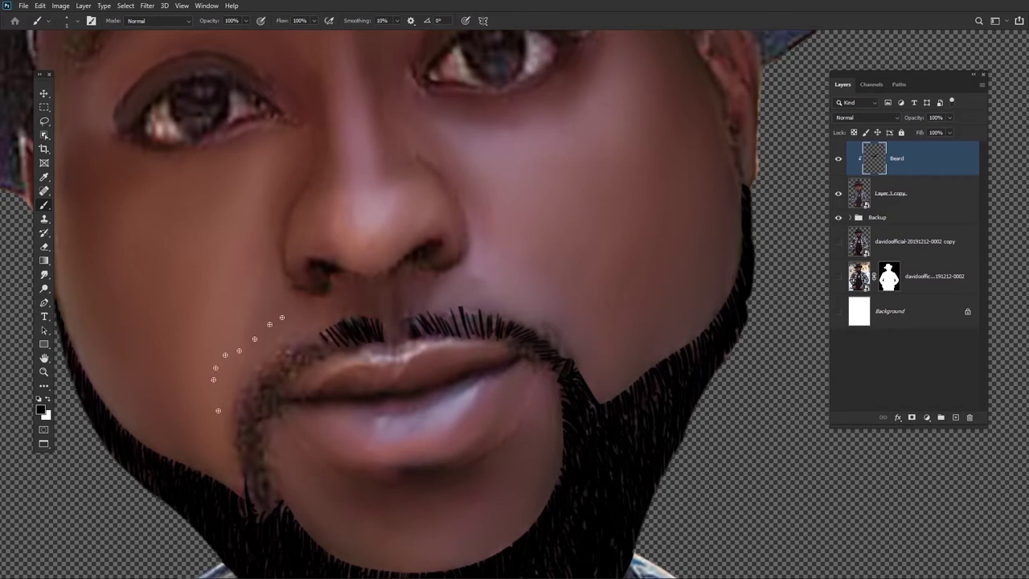
{"action": "mouse_move", "coordinate": [266, 505]}
{"action": "left_mouse_down"}
{"action": "mouse_move", "coordinate": [240, 470]}
{"action": "mouse_move", "coordinate": [258, 477]}
{"action": "mouse_move", "coordinate": [264, 459]}
{"action": "mouse_move", "coordinate": [243, 394]}
{"action": "mouse_move", "coordinate": [266, 395]}
{"action": "mouse_move", "coordinate": [329, 333]}
{"action": "left_mouse_up"}
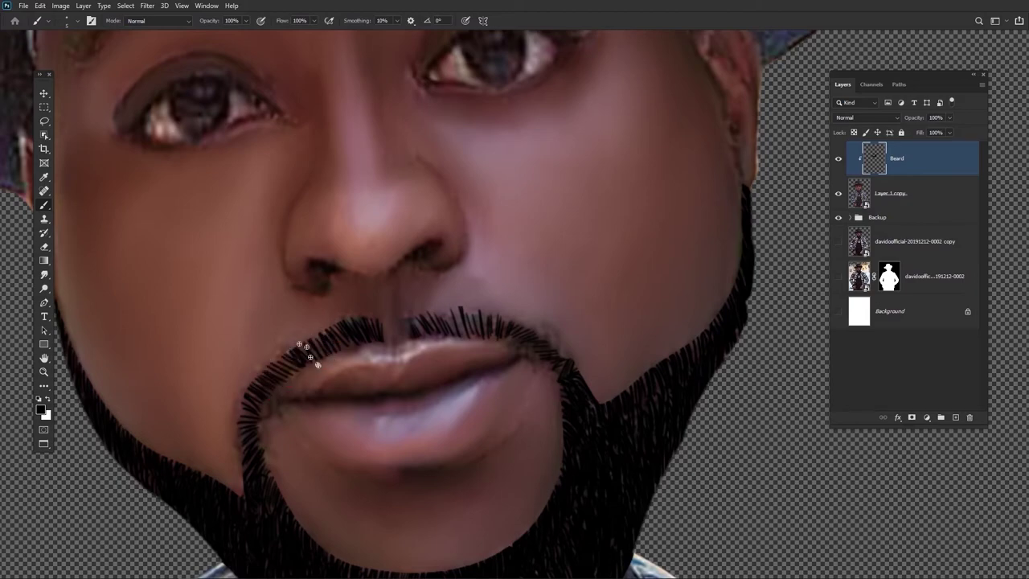
Thicken the moustache and its mouth-corner connection with more black hair strokes, then review the whole figure
{"action": "scroll", "coordinate": [454, 410], "scroll_direction": "down", "scroll_amount": 6}
{"action": "scroll", "coordinate": [454, 411], "scroll_direction": "up", "scroll_amount": 2}
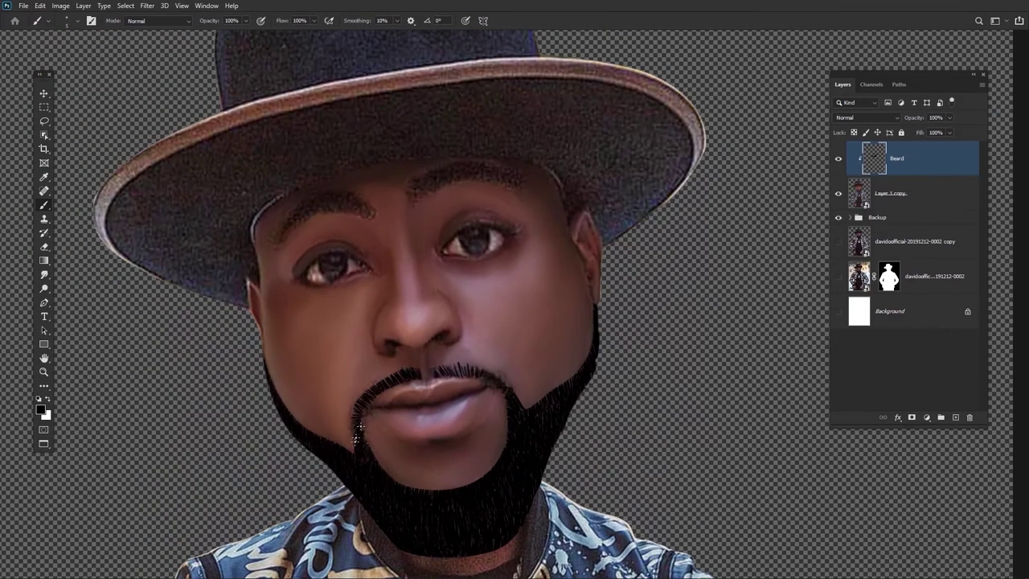
{"action": "left_click_drag", "start_coordinate": [357, 447], "coordinate": [347, 437]}
{"action": "mouse_move", "coordinate": [361, 405]}
{"action": "left_mouse_down"}
{"action": "mouse_move", "coordinate": [354, 394]}
{"action": "mouse_move", "coordinate": [368, 389]}
{"action": "left_mouse_up"}
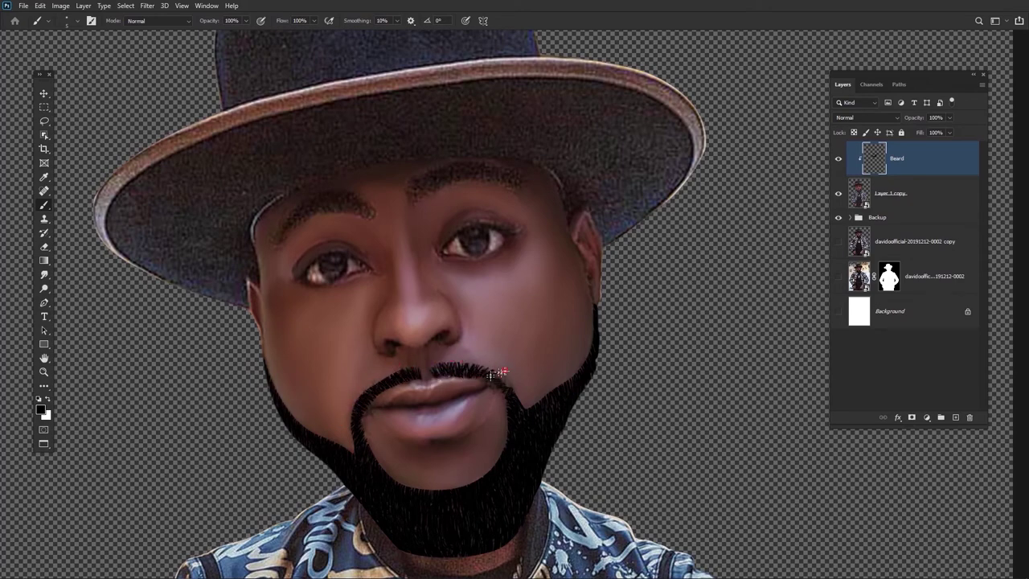
{"action": "scroll", "coordinate": [512, 393], "scroll_direction": "down", "scroll_amount": 3}
{"action": "scroll", "coordinate": [562, 354], "scroll_direction": "up", "scroll_amount": 3}
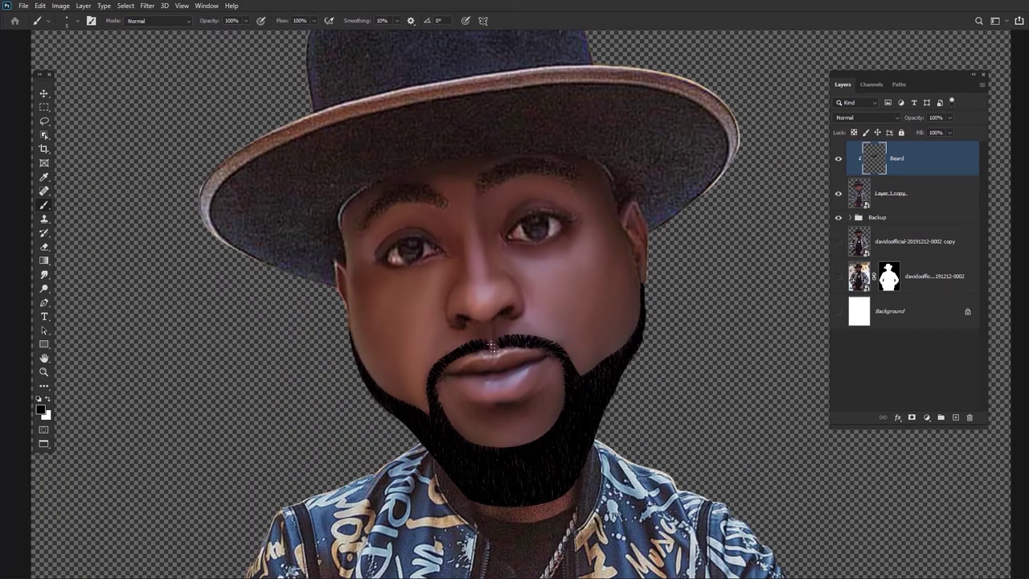
{"action": "scroll", "coordinate": [587, 378], "scroll_direction": "down", "scroll_amount": 6}
{"action": "scroll", "coordinate": [626, 458], "scroll_direction": "up", "scroll_amount": 2}
{"action": "left_click_drag", "start_coordinate": [648, 476], "coordinate": [523, 416]}
{"action": "scroll", "coordinate": [544, 421], "scroll_direction": "down", "scroll_amount": 1}
{"action": "scroll", "coordinate": [535, 103], "scroll_direction": "up", "scroll_amount": 1}
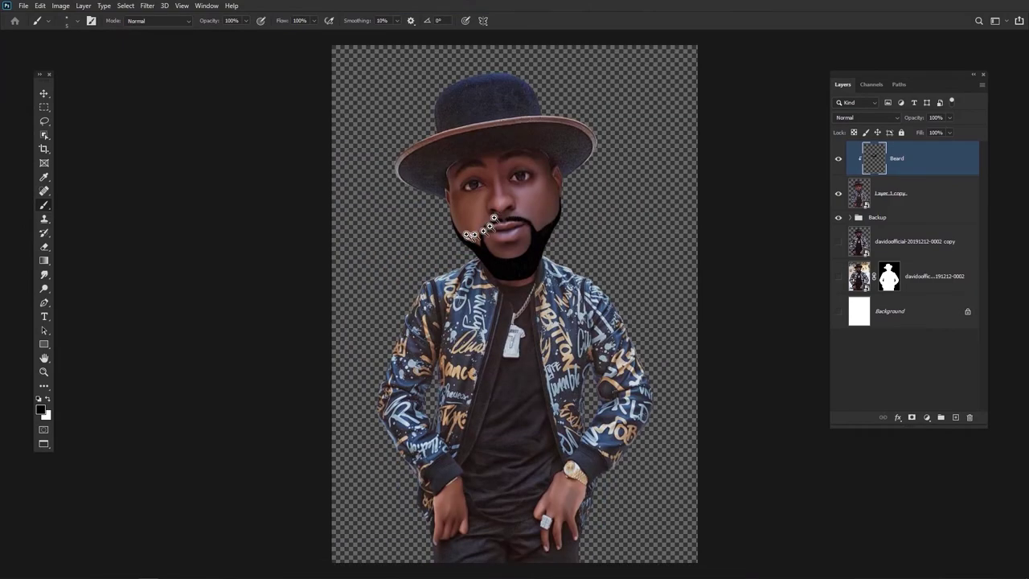
Open the contents of the Layer 1 copy smart object and smooth both eyebrows with the Smudge tool at 29% strength
{"action": "scroll", "coordinate": [496, 204], "scroll_direction": "up", "scroll_amount": 3}
{"action": "left_click_drag", "start_coordinate": [581, 263], "coordinate": [558, 256]}
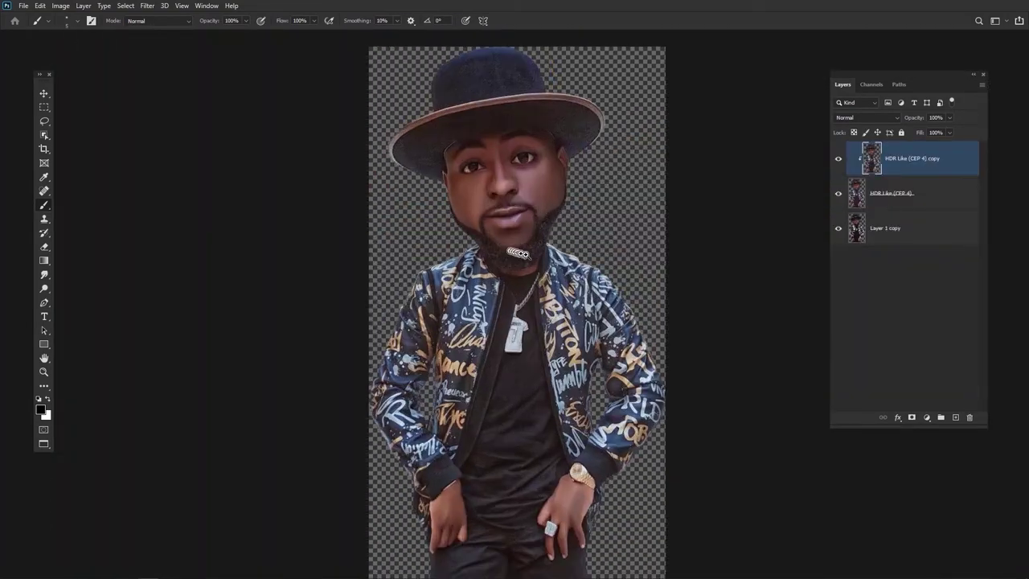
{"action": "scroll", "coordinate": [514, 241], "scroll_direction": "up", "scroll_amount": 3}
{"action": "right_click", "coordinate": [44, 274]}
{"action": "left_click", "coordinate": [83, 298]}
{"action": "scroll", "coordinate": [466, 250], "scroll_direction": "up", "scroll_amount": 2}
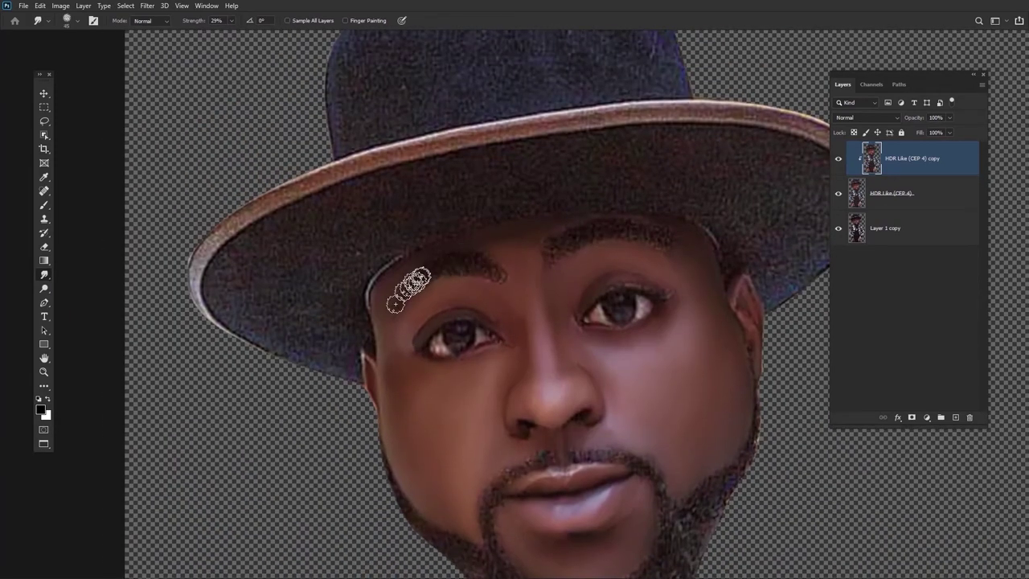
{"action": "left_click_drag", "start_coordinate": [501, 278], "coordinate": [474, 262]}
{"action": "mouse_move", "coordinate": [556, 244]}
{"action": "left_mouse_down"}
{"action": "mouse_move", "coordinate": [598, 232]}
{"action": "mouse_move", "coordinate": [579, 227]}
{"action": "mouse_move", "coordinate": [663, 246]}
{"action": "mouse_move", "coordinate": [623, 223]}
{"action": "mouse_move", "coordinate": [657, 243]}
{"action": "mouse_move", "coordinate": [553, 258]}
{"action": "mouse_move", "coordinate": [593, 222]}
{"action": "left_mouse_up"}
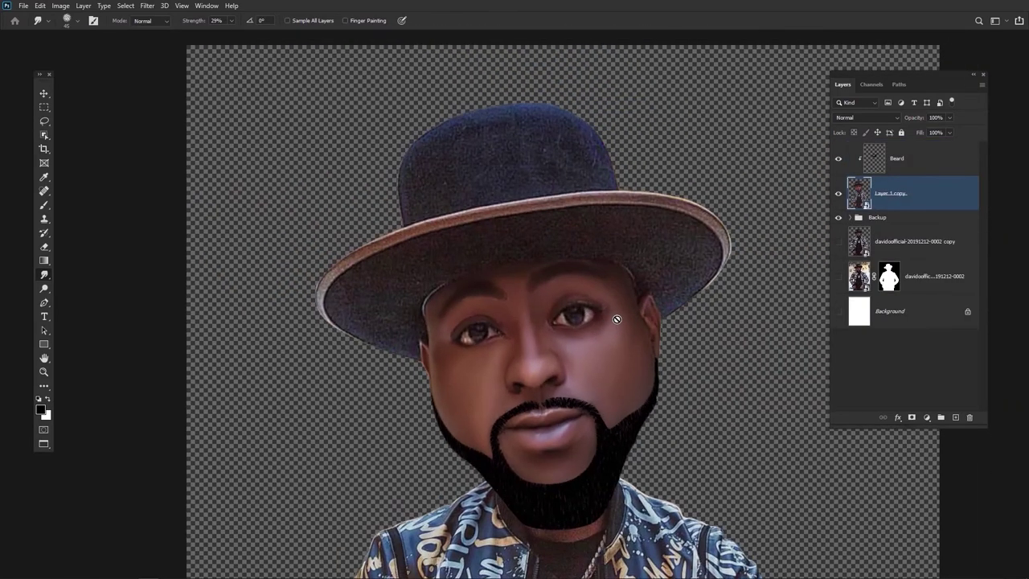
Select the Beard layer and choose a multi-bristle hair brush preset for painting the eyebrows
{"action": "left_click", "coordinate": [896, 159]}
{"action": "key", "text": "b"}
{"action": "right_click", "coordinate": [319, 220]}
{"action": "left_click", "coordinate": [481, 210]}
{"action": "left_click", "coordinate": [506, 236]}
{"action": "left_click", "coordinate": [481, 218]}
{"action": "left_click_drag", "start_coordinate": [466, 326], "coordinate": [466, 352]}
{"action": "left_click", "coordinate": [388, 394]}
{"action": "left_click", "coordinate": [387, 368]}
{"action": "left_click", "coordinate": [386, 398]}
{"action": "left_click", "coordinate": [584, 42]}
Paint the eyebrow on the image's right with fine black hair strokes from its inner end to its tail
{"action": "key", "text": "ctrl+plus"}
{"action": "left_click_drag", "start_coordinate": [516, 328], "coordinate": [431, 370]}
{"action": "mouse_move", "coordinate": [444, 322]}
{"action": "left_mouse_down"}
{"action": "mouse_move", "coordinate": [457, 293]}
{"action": "mouse_move", "coordinate": [475, 302]}
{"action": "mouse_move", "coordinate": [492, 292]}
{"action": "left_mouse_up"}
{"action": "mouse_move", "coordinate": [451, 320]}
{"action": "left_mouse_down"}
{"action": "mouse_move", "coordinate": [537, 294]}
{"action": "mouse_move", "coordinate": [477, 352]}
{"action": "left_mouse_up"}
{"action": "left_click_drag", "start_coordinate": [508, 323], "coordinate": [492, 319]}
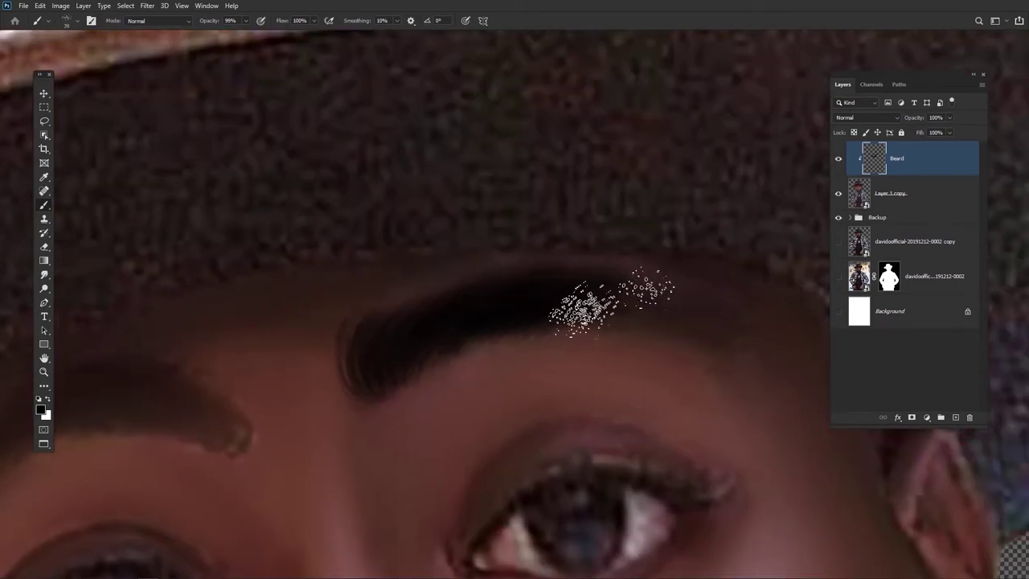
{"action": "left_click_drag", "start_coordinate": [611, 303], "coordinate": [667, 299]}
{"action": "left_click_drag", "start_coordinate": [682, 305], "coordinate": [703, 325]}
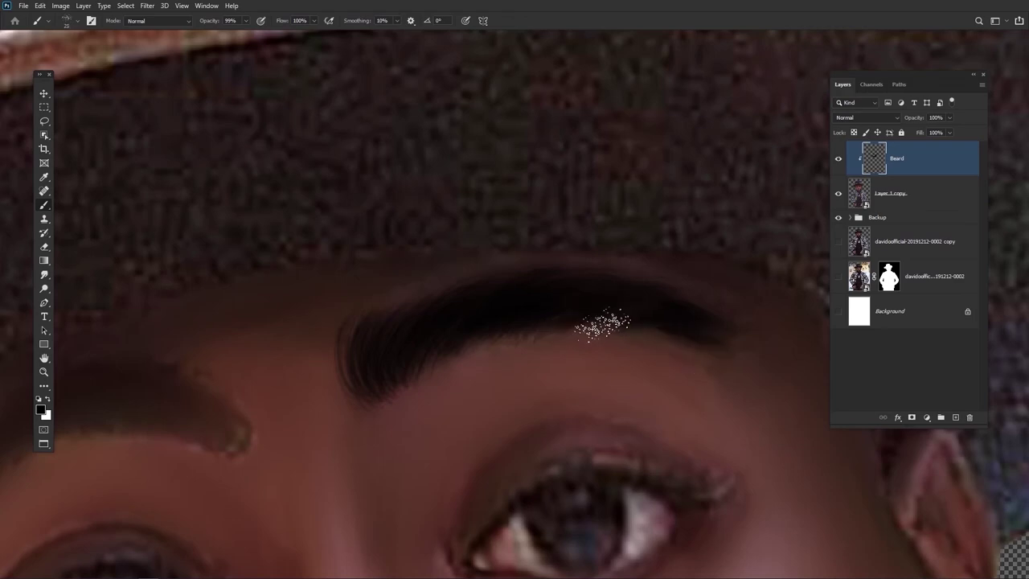
Paint the eyebrow on the image's left with fine black hair strokes and reopen the Layer 1 copy smart object's contents
{"action": "scroll", "coordinate": [649, 371], "scroll_direction": "down", "scroll_amount": 5}
{"action": "scroll", "coordinate": [649, 372], "scroll_direction": "up", "scroll_amount": 5}
{"action": "scroll", "coordinate": [572, 372], "scroll_direction": "up", "scroll_amount": 3}
{"action": "left_click_drag", "start_coordinate": [572, 372], "coordinate": [561, 370]}
{"action": "mouse_move", "coordinate": [546, 337]}
{"action": "left_mouse_down"}
{"action": "mouse_move", "coordinate": [469, 322]}
{"action": "mouse_move", "coordinate": [426, 326]}
{"action": "mouse_move", "coordinate": [489, 329]}
{"action": "mouse_move", "coordinate": [392, 332]}
{"action": "mouse_move", "coordinate": [431, 313]}
{"action": "mouse_move", "coordinate": [417, 298]}
{"action": "mouse_move", "coordinate": [306, 395]}
{"action": "mouse_move", "coordinate": [271, 404]}
{"action": "mouse_move", "coordinate": [257, 448]}
{"action": "mouse_move", "coordinate": [265, 424]}
{"action": "mouse_move", "coordinate": [354, 336]}
{"action": "mouse_move", "coordinate": [438, 313]}
{"action": "mouse_move", "coordinate": [544, 330]}
{"action": "mouse_move", "coordinate": [580, 347]}
{"action": "left_mouse_up"}
{"action": "mouse_move", "coordinate": [722, 409]}
{"action": "left_mouse_down"}
{"action": "mouse_move", "coordinate": [591, 398]}
{"action": "mouse_move", "coordinate": [549, 369]}
{"action": "mouse_move", "coordinate": [571, 394]}
{"action": "left_mouse_up"}
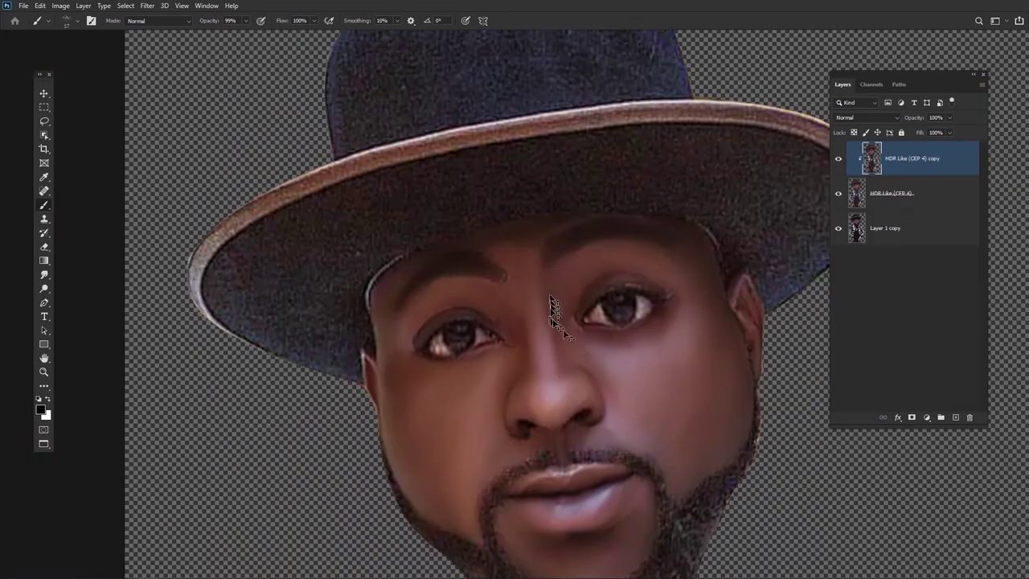
{"action": "scroll", "coordinate": [563, 328], "scroll_direction": "up", "scroll_amount": 5}
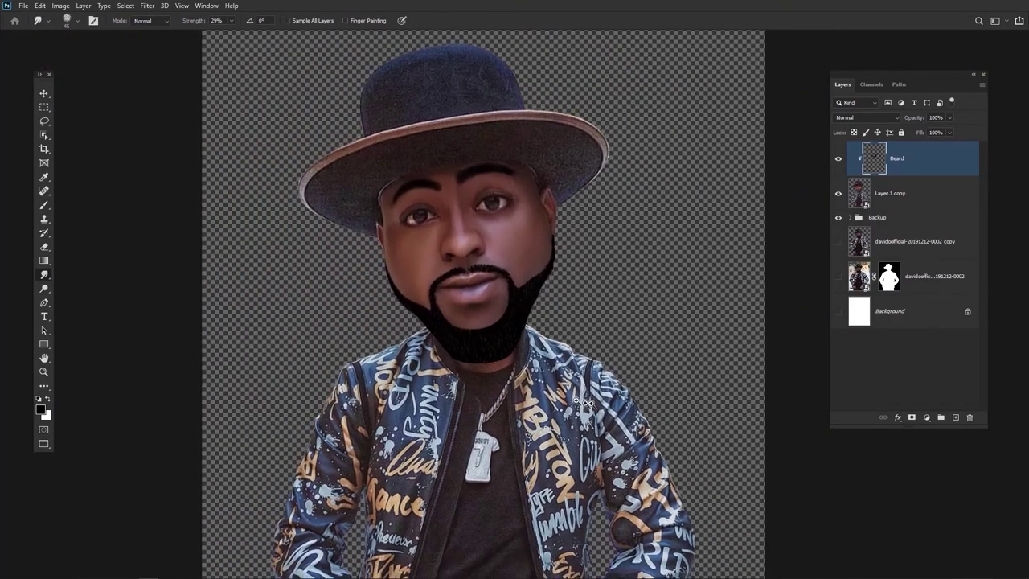
Add a new layer above the Beard layer and name it Eye Lashes
{"action": "left_click_drag", "start_coordinate": [585, 402], "coordinate": [658, 500]}
{"action": "scroll", "coordinate": [606, 399], "scroll_direction": "up", "scroll_amount": 5}
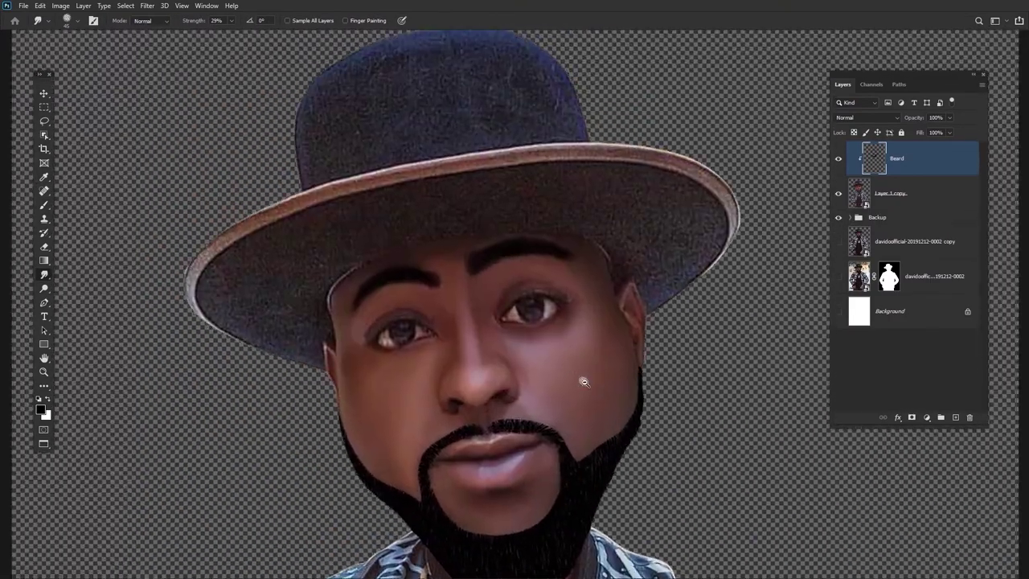
{"action": "key", "text": "ctrl+alt+shift+n"}
{"action": "double_click", "coordinate": [883, 159]}
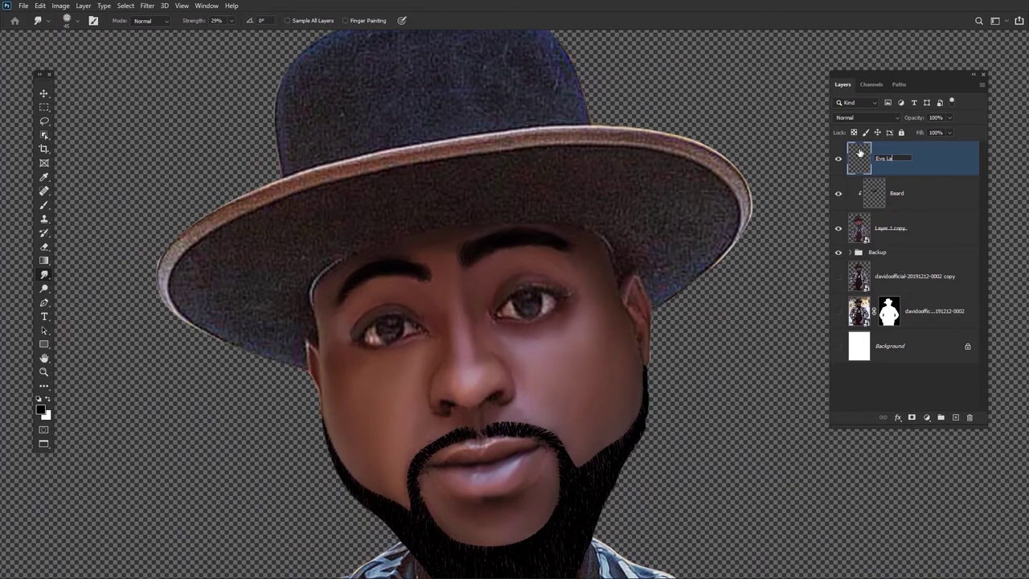
Choose another brush preset for the eyelashes and reduce its size by two increments
{"action": "scroll", "coordinate": [482, 346], "scroll_direction": "up", "scroll_amount": 2}
{"action": "left_click_drag", "start_coordinate": [385, 375], "coordinate": [436, 385]}
{"action": "key", "text": "b"}
{"action": "right_click", "coordinate": [443, 311]}
{"action": "left_click", "coordinate": [455, 467]}
{"action": "left_click", "coordinate": [456, 467]}
{"action": "left_click", "coordinate": [495, 487]}
{"action": "left_click", "coordinate": [555, 110]}
{"action": "key", "text": "bracketleft"}
{"action": "key", "text": "bracketleft"}
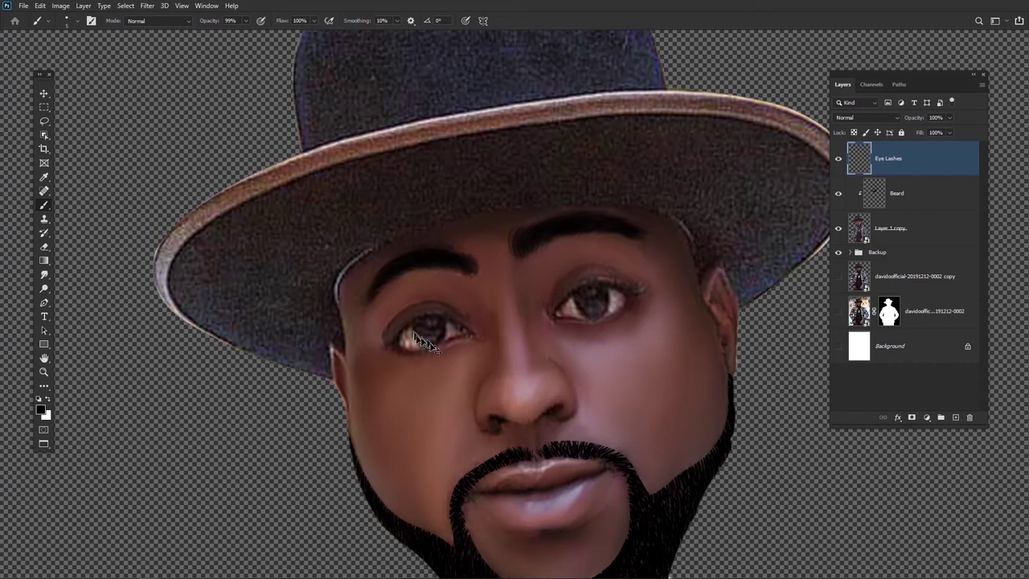
Line the lids of the eye on the image's left in black and fill its iris solid black
{"action": "scroll", "coordinate": [414, 332], "scroll_direction": "up", "scroll_amount": 2}
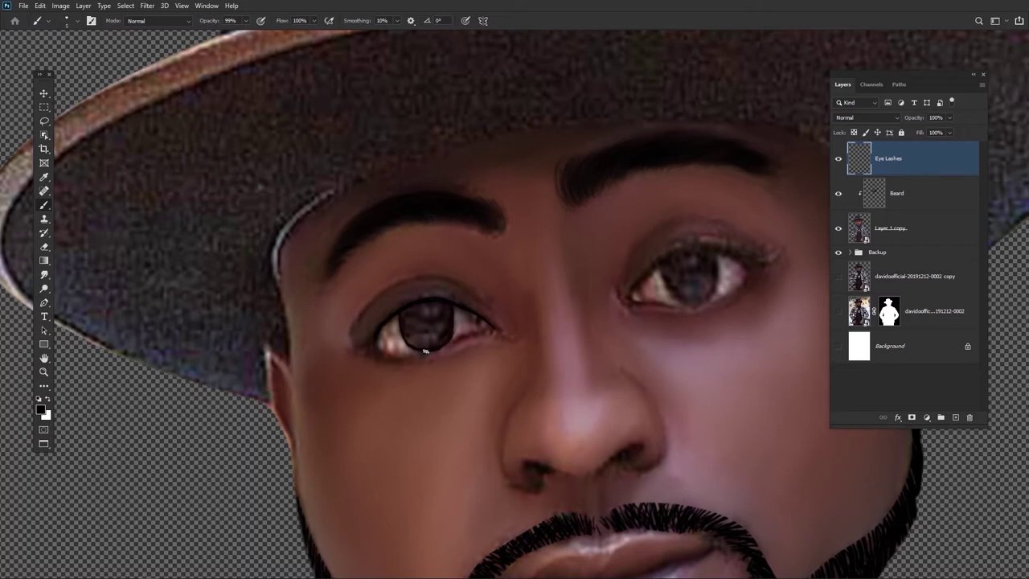
{"action": "mouse_move", "coordinate": [406, 310]}
{"action": "left_mouse_down"}
{"action": "mouse_move", "coordinate": [406, 344]}
{"action": "mouse_move", "coordinate": [442, 347]}
{"action": "mouse_move", "coordinate": [452, 312]}
{"action": "left_mouse_up"}
{"action": "scroll", "coordinate": [432, 329], "scroll_direction": "up", "scroll_amount": 3}
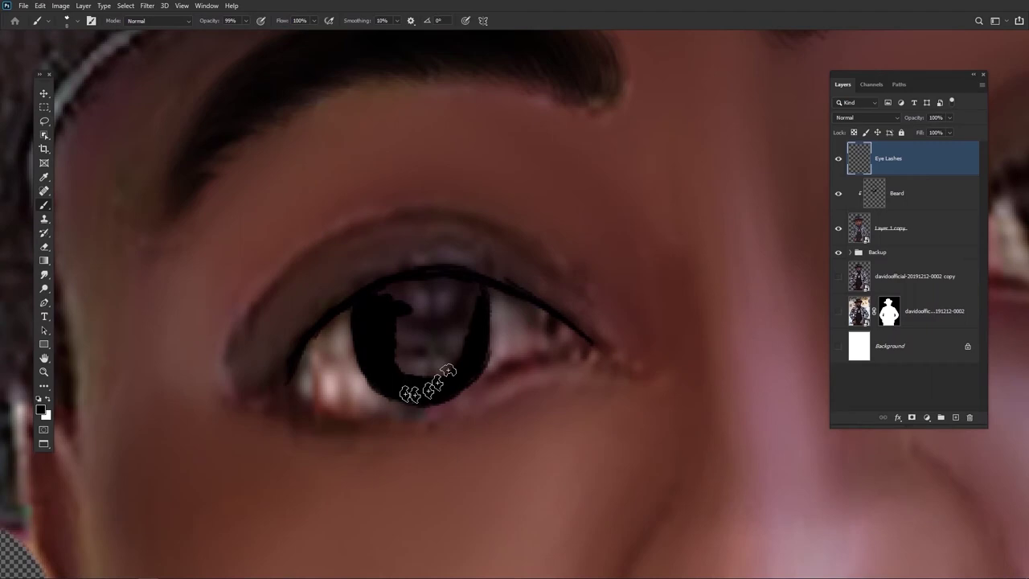
{"action": "mouse_move", "coordinate": [451, 318]}
{"action": "left_mouse_down"}
{"action": "mouse_move", "coordinate": [437, 364]}
{"action": "mouse_move", "coordinate": [393, 307]}
{"action": "mouse_move", "coordinate": [371, 298]}
{"action": "mouse_move", "coordinate": [422, 276]}
{"action": "mouse_move", "coordinate": [393, 310]}
{"action": "mouse_move", "coordinate": [409, 354]}
{"action": "mouse_move", "coordinate": [447, 289]}
{"action": "left_mouse_up"}
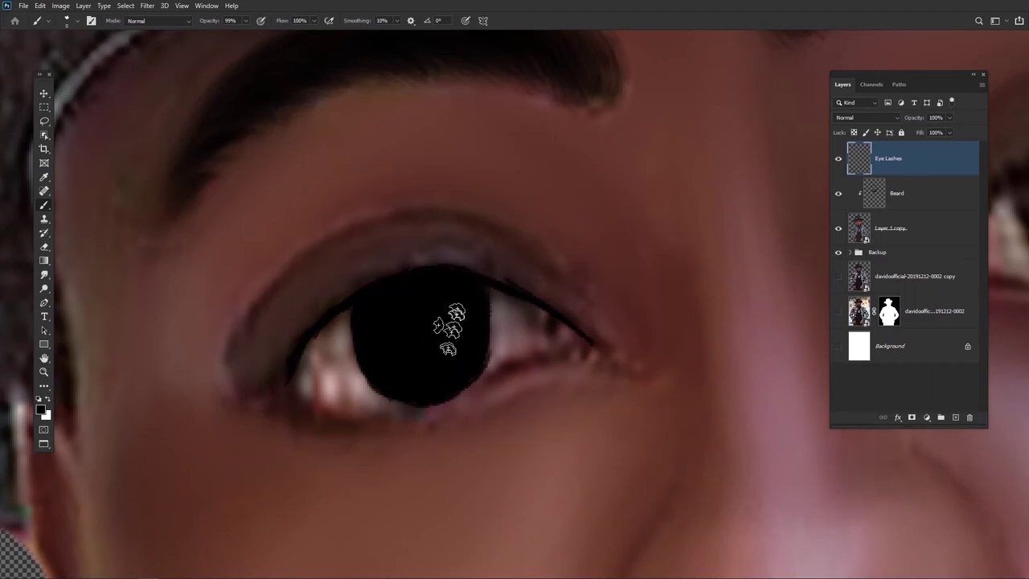
{"action": "scroll", "coordinate": [522, 391], "scroll_direction": "down", "scroll_amount": 8}
{"action": "scroll", "coordinate": [392, 315], "scroll_direction": "up", "scroll_amount": 3}
{"action": "scroll", "coordinate": [390, 315], "scroll_direction": "up", "scroll_amount": 1}
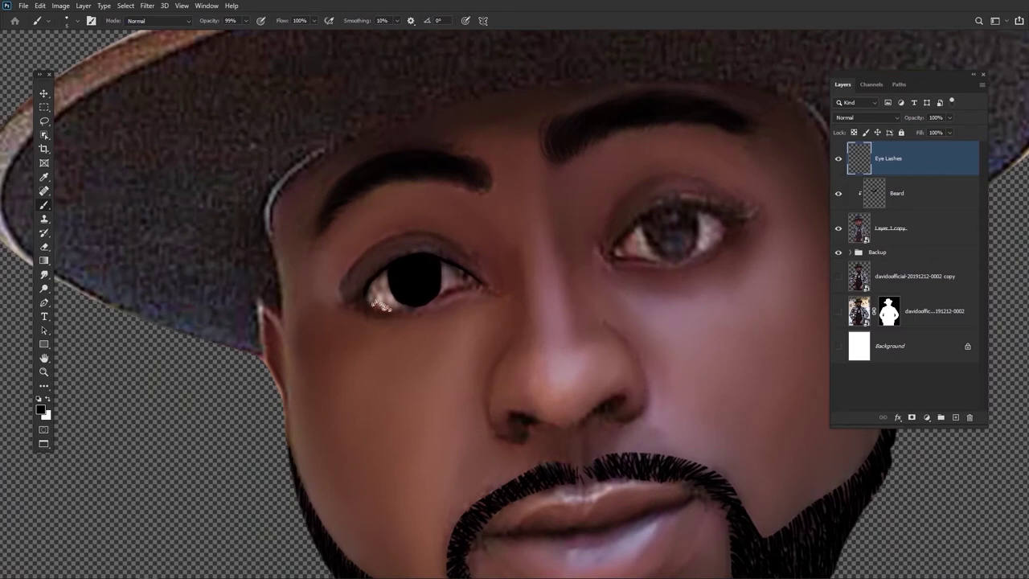
{"action": "scroll", "coordinate": [380, 302], "scroll_direction": "up", "scroll_amount": 1}
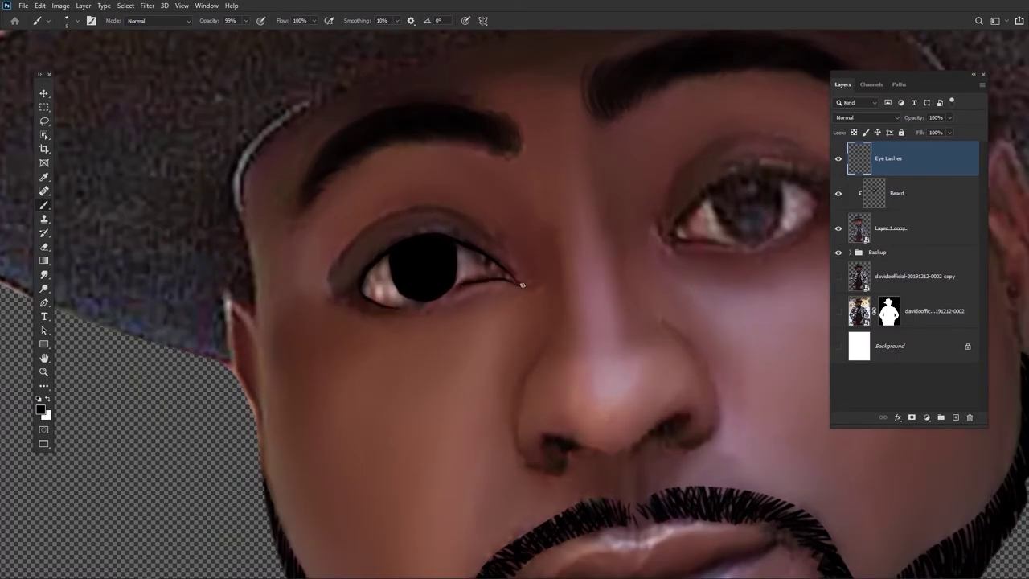
Paint thin black lines along the upper and lower lids of the eye on the image's right, with a small outer flick
{"action": "scroll", "coordinate": [578, 318], "scroll_direction": "down", "scroll_amount": 5}
{"action": "scroll", "coordinate": [550, 378], "scroll_direction": "up", "scroll_amount": 2}
{"action": "scroll", "coordinate": [693, 319], "scroll_direction": "down", "scroll_amount": 1}
{"action": "left_click_drag", "start_coordinate": [693, 319], "coordinate": [693, 353]}
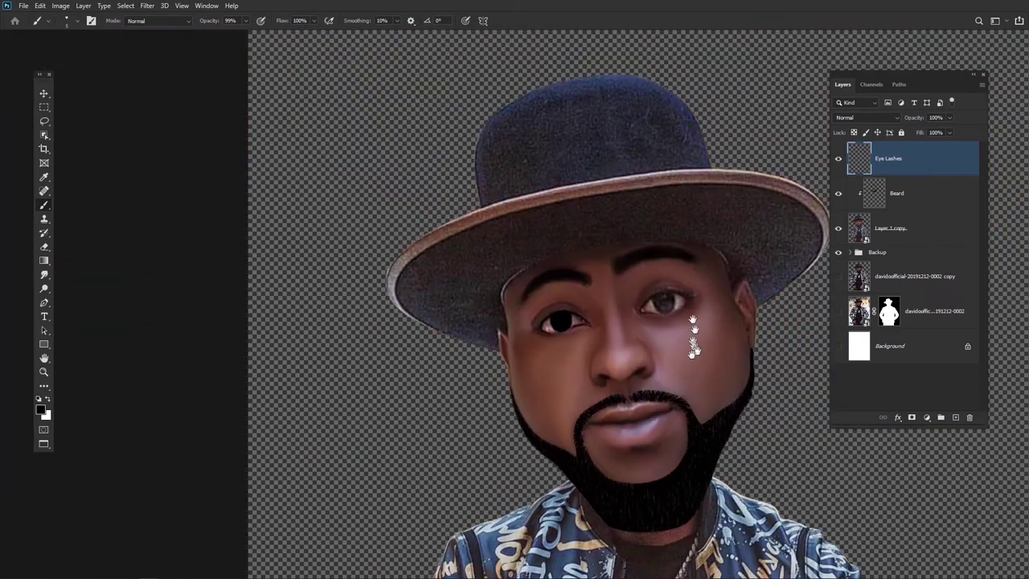
{"action": "scroll", "coordinate": [692, 346], "scroll_direction": "up", "scroll_amount": 3}
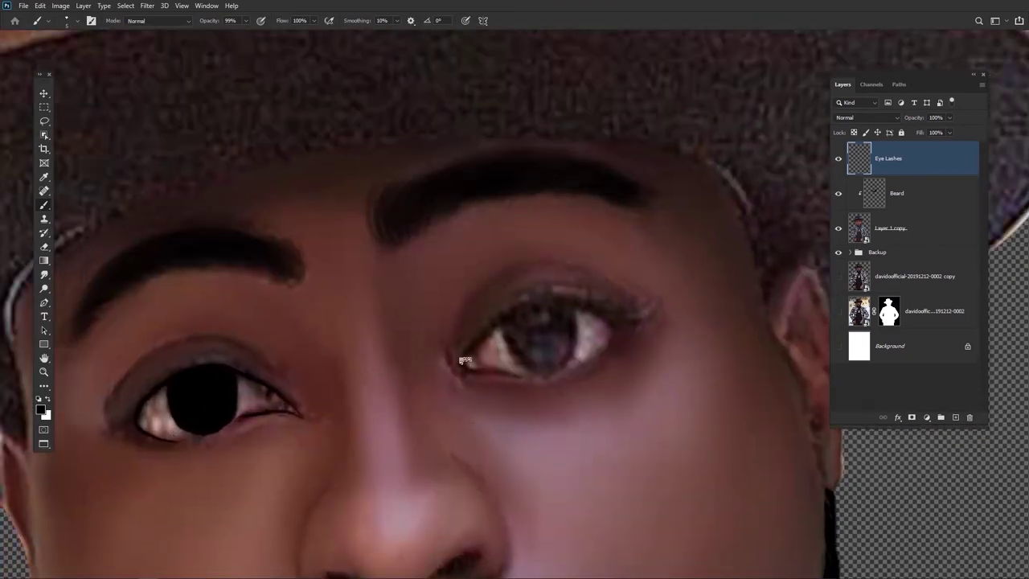
{"action": "left_click_drag", "start_coordinate": [542, 303], "coordinate": [593, 311]}
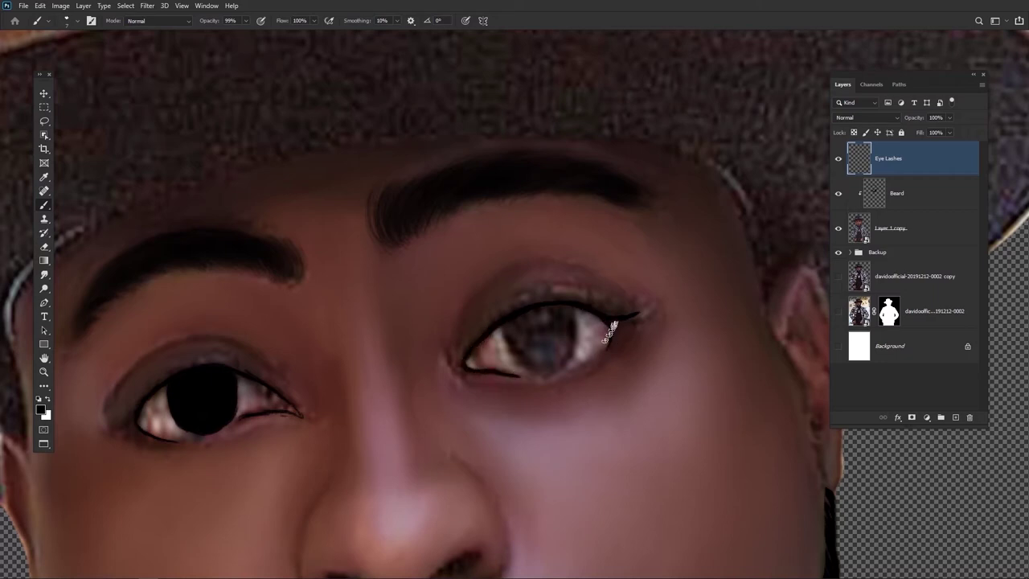
{"action": "left_click_drag", "start_coordinate": [632, 386], "coordinate": [598, 398]}
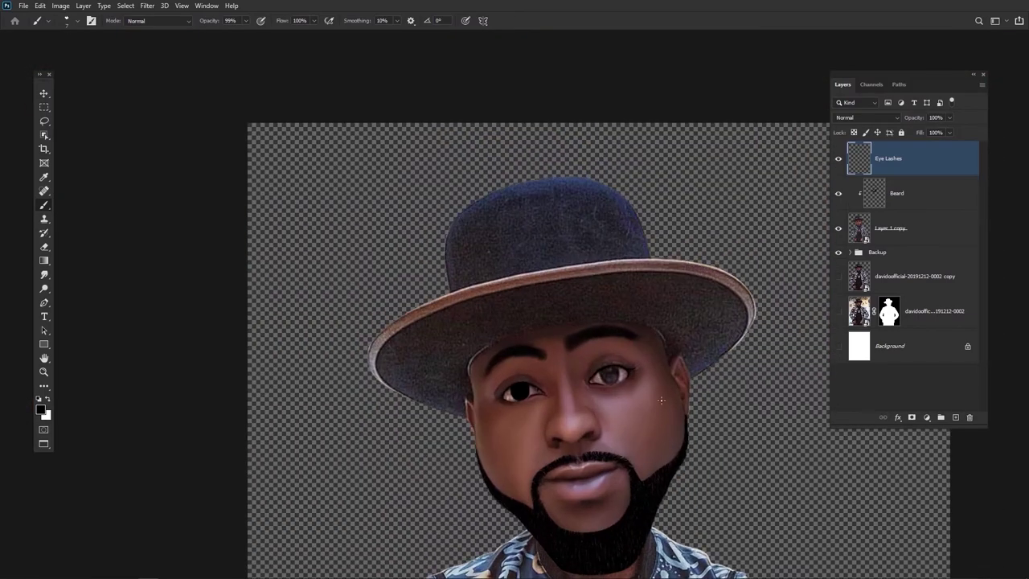
Outline the iris of the eye on the image's right and fill it solid black
{"action": "scroll", "coordinate": [660, 399], "scroll_direction": "up", "scroll_amount": 5}
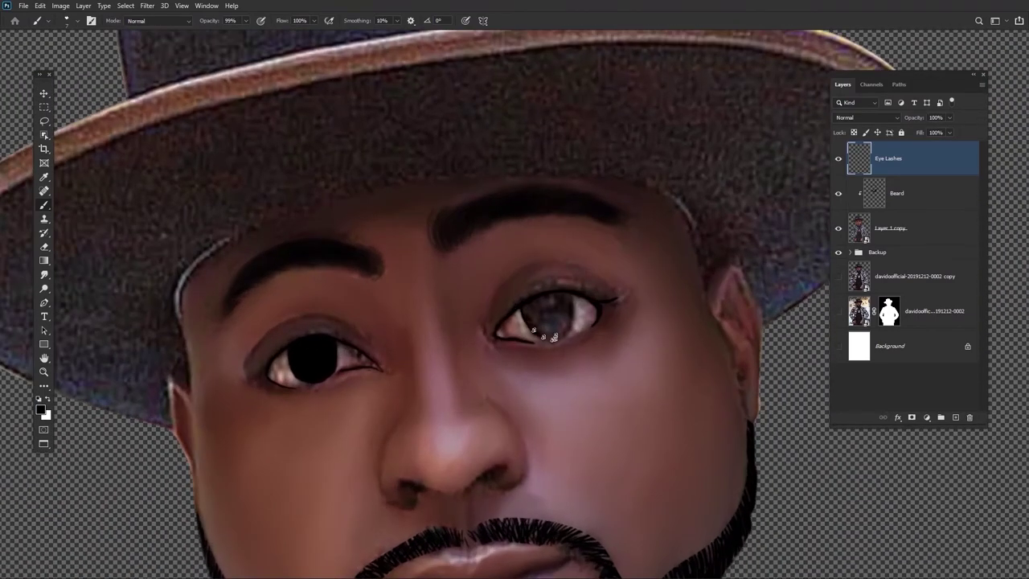
{"action": "scroll", "coordinate": [563, 313], "scroll_direction": "up", "scroll_amount": 3}
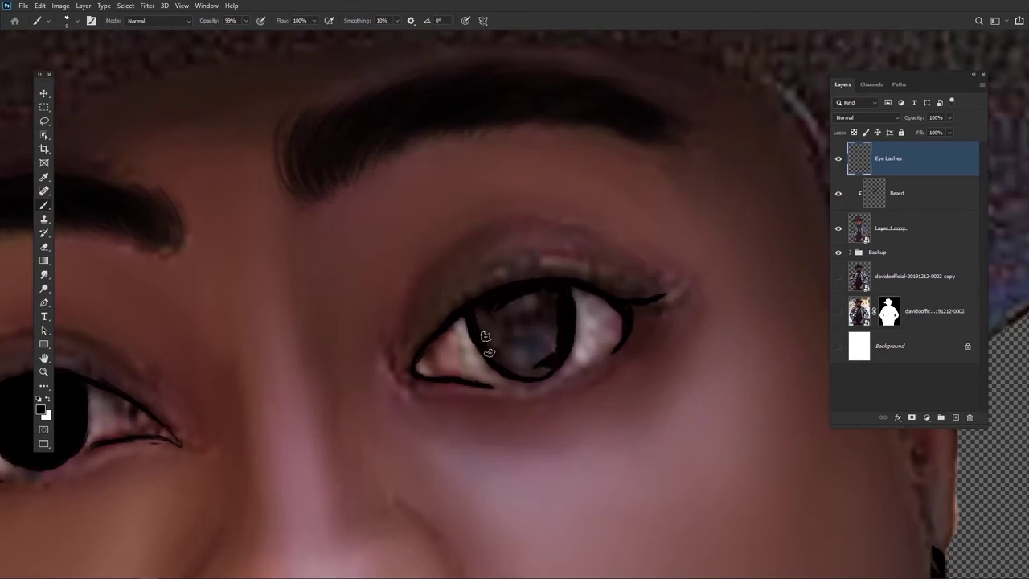
{"action": "mouse_move", "coordinate": [550, 347]}
{"action": "left_mouse_down"}
{"action": "mouse_move", "coordinate": [494, 335]}
{"action": "mouse_move", "coordinate": [471, 305]}
{"action": "mouse_move", "coordinate": [532, 345]}
{"action": "mouse_move", "coordinate": [543, 323]}
{"action": "left_mouse_up"}
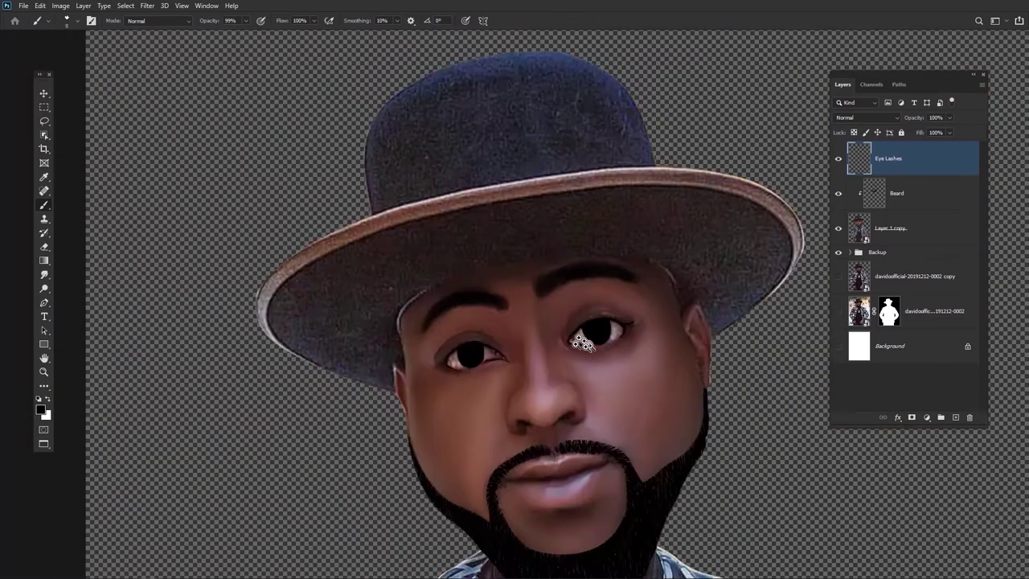
{"action": "scroll", "coordinate": [555, 329], "scroll_direction": "down", "scroll_amount": 6}
{"action": "scroll", "coordinate": [625, 337], "scroll_direction": "up", "scroll_amount": 6}
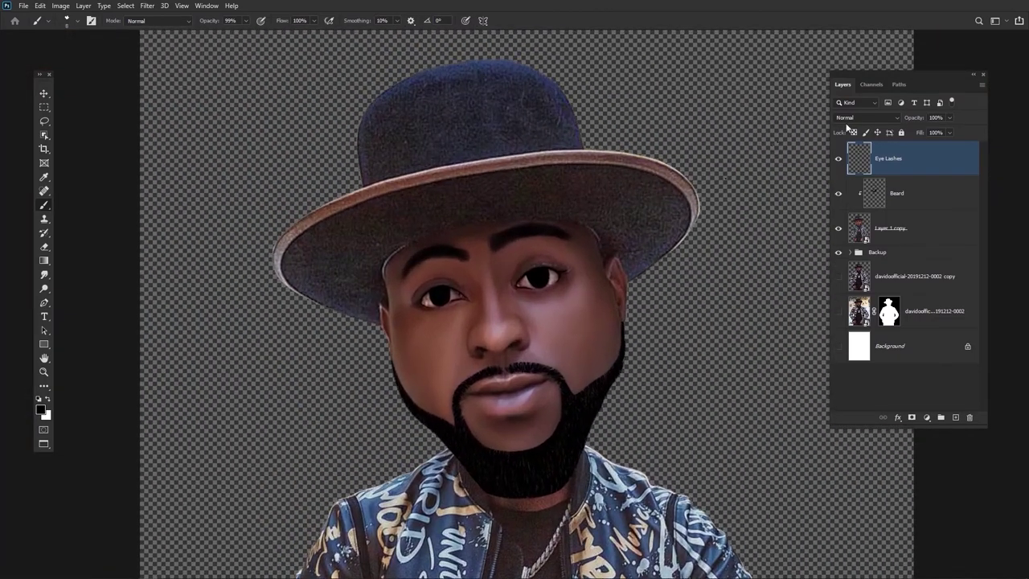
Add a new layer between the Beard and Eye Lashes layers
{"action": "left_click", "coordinate": [911, 194]}
{"action": "left_click", "coordinate": [955, 417]}
{"action": "scroll", "coordinate": [482, 346], "scroll_direction": "up", "scroll_amount": 4}
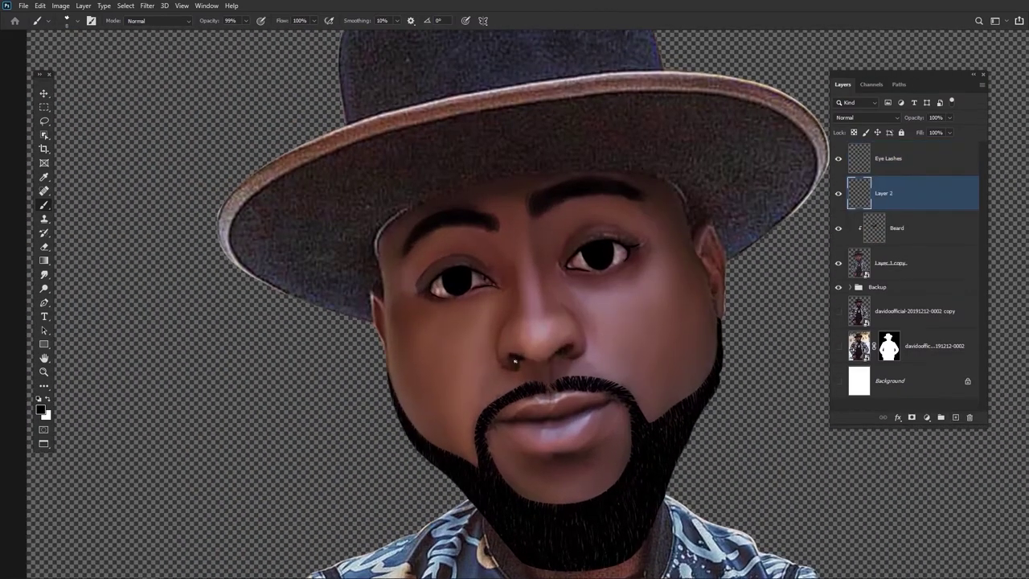
Paint the white of the eye on the image's left solid white around the black iris
{"action": "key", "text": "x"}
{"action": "scroll", "coordinate": [498, 346], "scroll_direction": "up", "scroll_amount": 8}
{"action": "scroll", "coordinate": [446, 278], "scroll_direction": "up", "scroll_amount": 2}
{"action": "left_click_drag", "start_coordinate": [412, 289], "coordinate": [443, 262]}
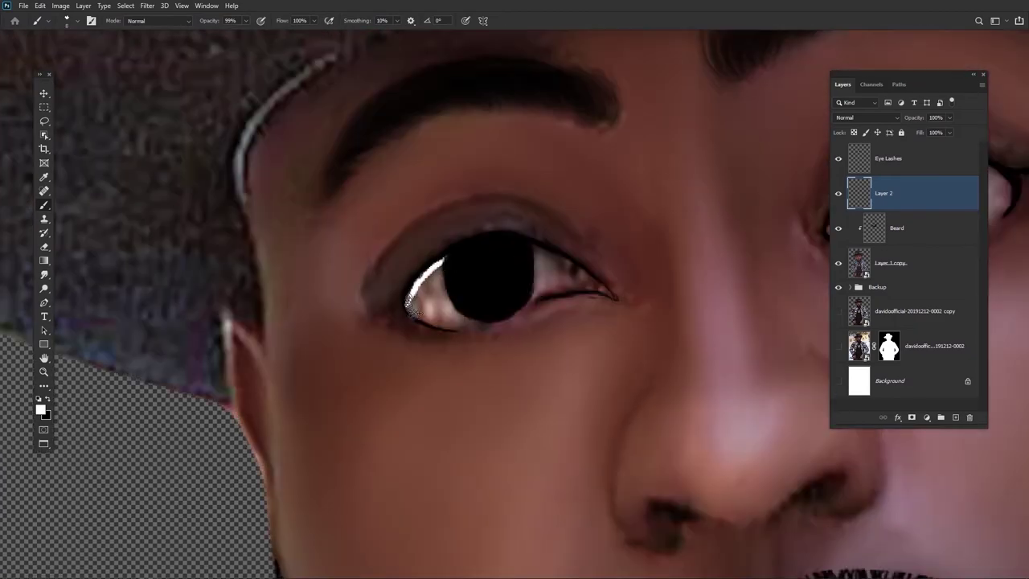
{"action": "mouse_move", "coordinate": [413, 311]}
{"action": "left_mouse_down"}
{"action": "mouse_move", "coordinate": [479, 315]}
{"action": "mouse_move", "coordinate": [459, 329]}
{"action": "mouse_move", "coordinate": [514, 314]}
{"action": "mouse_move", "coordinate": [502, 315]}
{"action": "mouse_move", "coordinate": [566, 276]}
{"action": "mouse_move", "coordinate": [494, 313]}
{"action": "mouse_move", "coordinate": [432, 294]}
{"action": "mouse_move", "coordinate": [471, 321]}
{"action": "mouse_move", "coordinate": [452, 321]}
{"action": "mouse_move", "coordinate": [424, 315]}
{"action": "mouse_move", "coordinate": [417, 295]}
{"action": "mouse_move", "coordinate": [434, 291]}
{"action": "mouse_move", "coordinate": [458, 307]}
{"action": "mouse_move", "coordinate": [430, 268]}
{"action": "left_mouse_up"}
{"action": "mouse_move", "coordinate": [535, 245]}
{"action": "left_mouse_down"}
{"action": "mouse_move", "coordinate": [609, 297]}
{"action": "mouse_move", "coordinate": [538, 254]}
{"action": "mouse_move", "coordinate": [538, 278]}
{"action": "mouse_move", "coordinate": [554, 266]}
{"action": "mouse_move", "coordinate": [598, 284]}
{"action": "mouse_move", "coordinate": [551, 280]}
{"action": "left_mouse_up"}
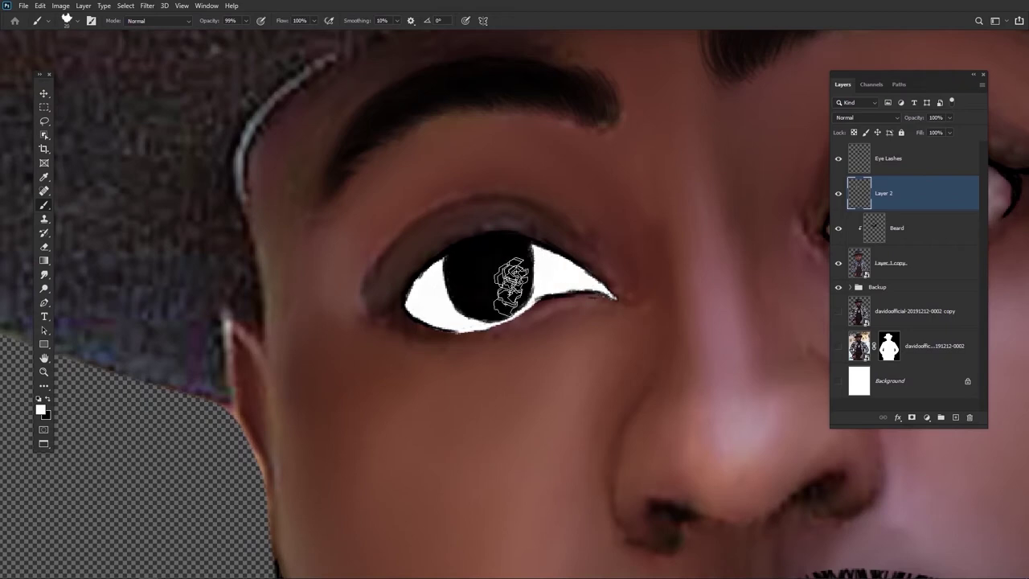
Paint the white of the eye on the image's right solid white, from its edges in to the iris
{"action": "scroll", "coordinate": [619, 314], "scroll_direction": "down", "scroll_amount": 5}
{"action": "left_click_drag", "start_coordinate": [624, 315], "coordinate": [514, 301]}
{"action": "scroll", "coordinate": [530, 300], "scroll_direction": "up", "scroll_amount": 3}
{"action": "scroll", "coordinate": [503, 330], "scroll_direction": "up", "scroll_amount": 2}
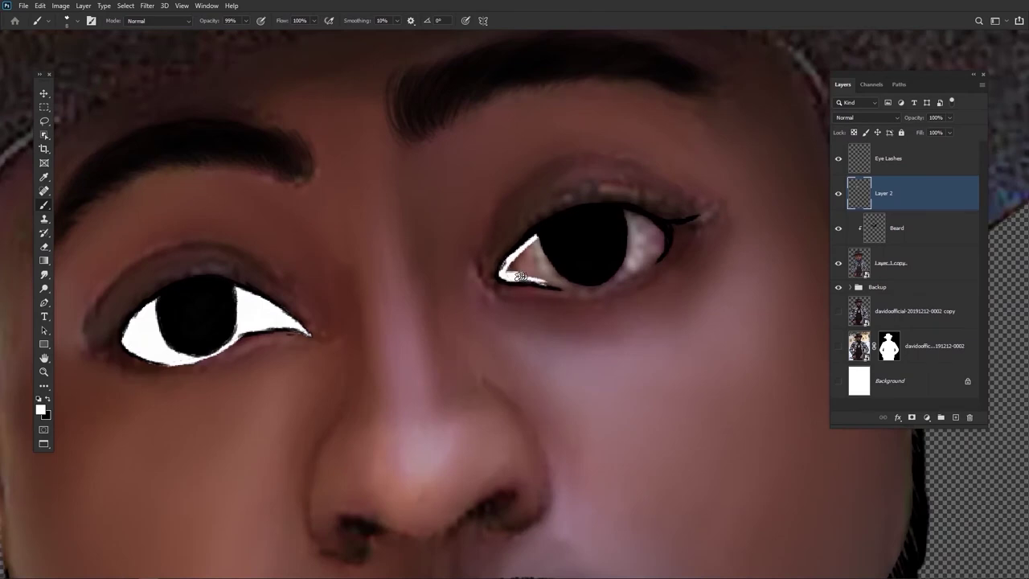
{"action": "scroll", "coordinate": [673, 345], "scroll_direction": "down", "scroll_amount": 4}
{"action": "scroll", "coordinate": [671, 345], "scroll_direction": "up", "scroll_amount": 3}
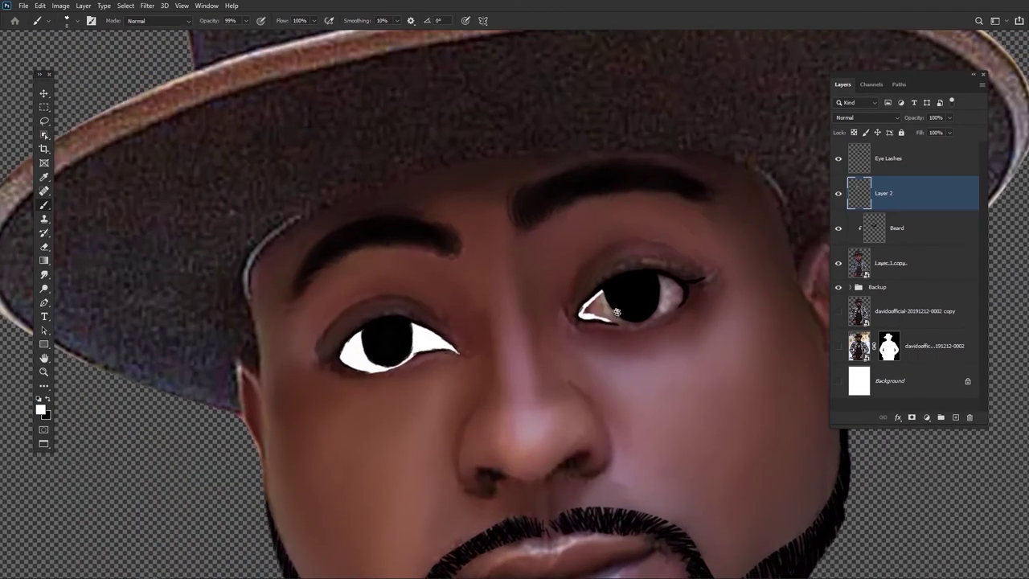
{"action": "scroll", "coordinate": [675, 302], "scroll_direction": "up", "scroll_amount": 2}
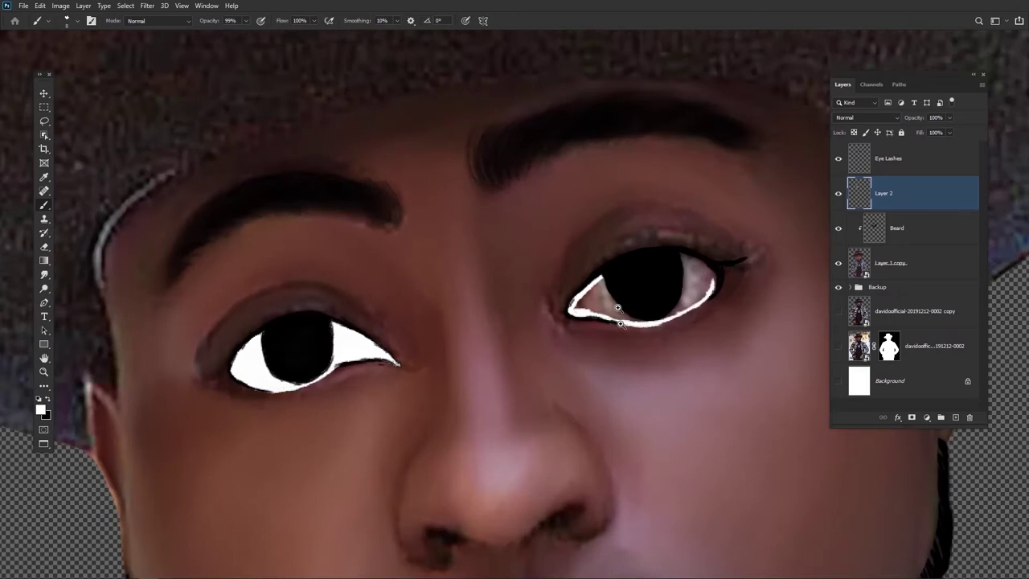
{"action": "mouse_move", "coordinate": [599, 307]}
{"action": "left_mouse_down"}
{"action": "mouse_move", "coordinate": [625, 314]}
{"action": "mouse_move", "coordinate": [616, 292]}
{"action": "mouse_move", "coordinate": [626, 308]}
{"action": "mouse_move", "coordinate": [600, 308]}
{"action": "mouse_move", "coordinate": [592, 290]}
{"action": "mouse_move", "coordinate": [581, 307]}
{"action": "mouse_move", "coordinate": [619, 293]}
{"action": "mouse_move", "coordinate": [642, 316]}
{"action": "mouse_move", "coordinate": [694, 296]}
{"action": "mouse_move", "coordinate": [688, 306]}
{"action": "mouse_move", "coordinate": [704, 287]}
{"action": "mouse_move", "coordinate": [687, 262]}
{"action": "mouse_move", "coordinate": [695, 292]}
{"action": "mouse_move", "coordinate": [661, 298]}
{"action": "left_mouse_up"}
Lower the opacity of the eye-white layer and rename the layer Eye Ball
{"action": "scroll", "coordinate": [659, 309], "scroll_direction": "down", "scroll_amount": 8}
{"action": "left_click_drag", "start_coordinate": [918, 119], "coordinate": [882, 119]}
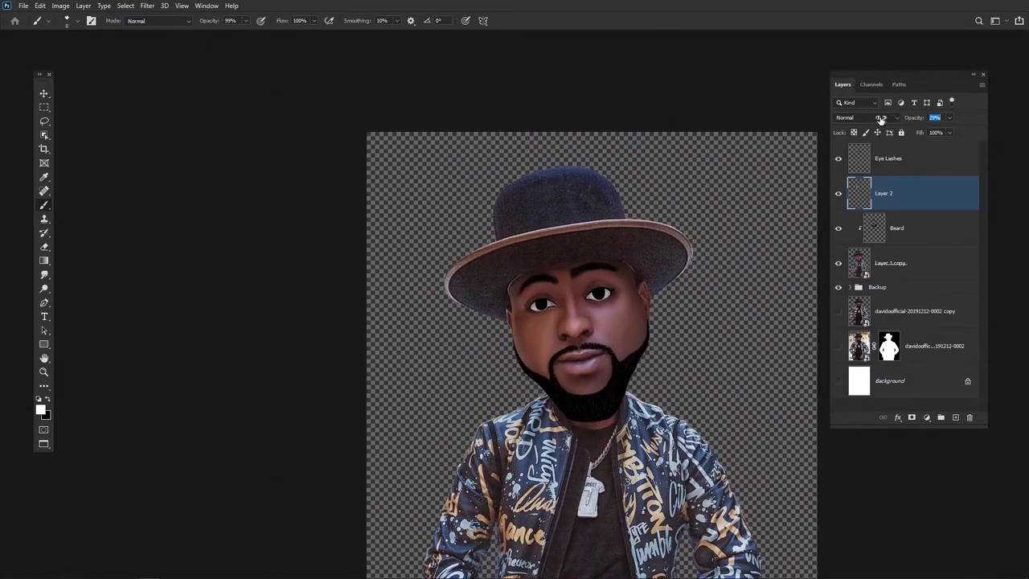
{"action": "scroll", "coordinate": [641, 384], "scroll_direction": "down", "scroll_amount": 5}
{"action": "scroll", "coordinate": [538, 381], "scroll_direction": "up", "scroll_amount": 3}
{"action": "left_click_drag", "start_coordinate": [619, 518], "coordinate": [540, 396]}
{"action": "left_click", "coordinate": [926, 160]}
{"action": "double_click", "coordinate": [884, 194]}
{"action": "type", "text": "Eye Ball"}
Stamp the visible layers into a new layer above Eye Lashes and hide the layers from Eye Lashes down to Layer 1 copy
{"action": "left_click", "coordinate": [914, 171]}
{"action": "key", "text": "ctrl+alt+shift+e"}
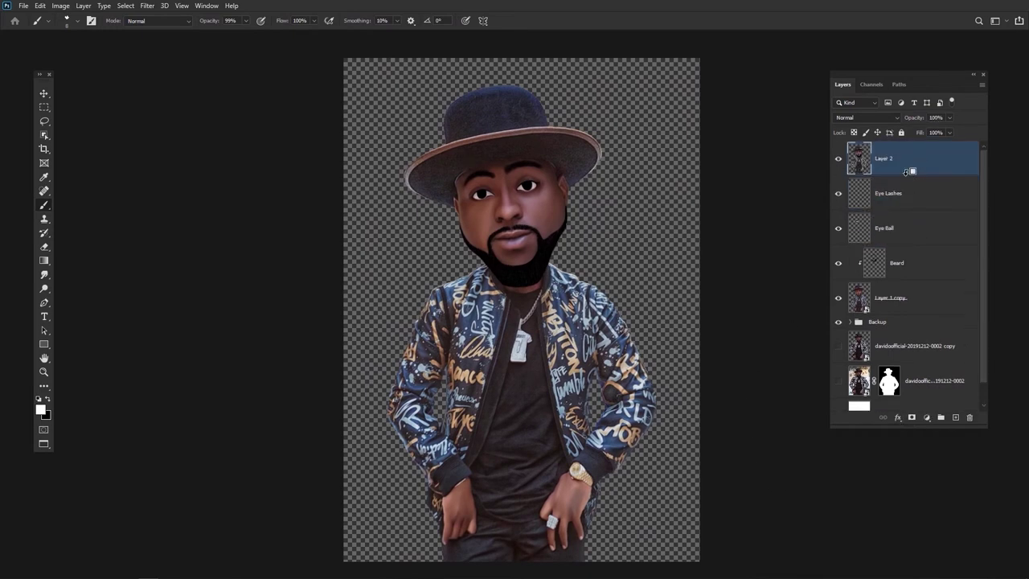
{"action": "left_click_drag", "start_coordinate": [839, 194], "coordinate": [838, 297]}
Convert the merged layer to a smart object and open the Oil Paint filter on it with the preview on
{"action": "right_click", "coordinate": [918, 165]}
{"action": "left_click", "coordinate": [813, 272]}
{"action": "left_click", "coordinate": [147, 6]}
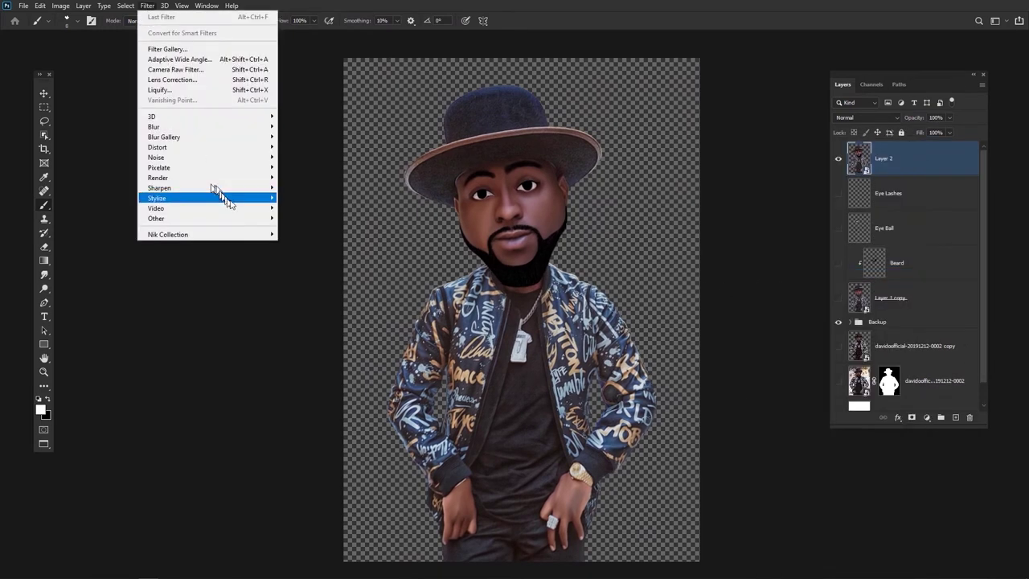
{"action": "mouse_move", "coordinate": [217, 194]}
{"action": "left_click", "coordinate": [298, 234]}
{"action": "left_click_drag", "start_coordinate": [499, 66], "coordinate": [719, 97]}
{"action": "left_click", "coordinate": [773, 153]}
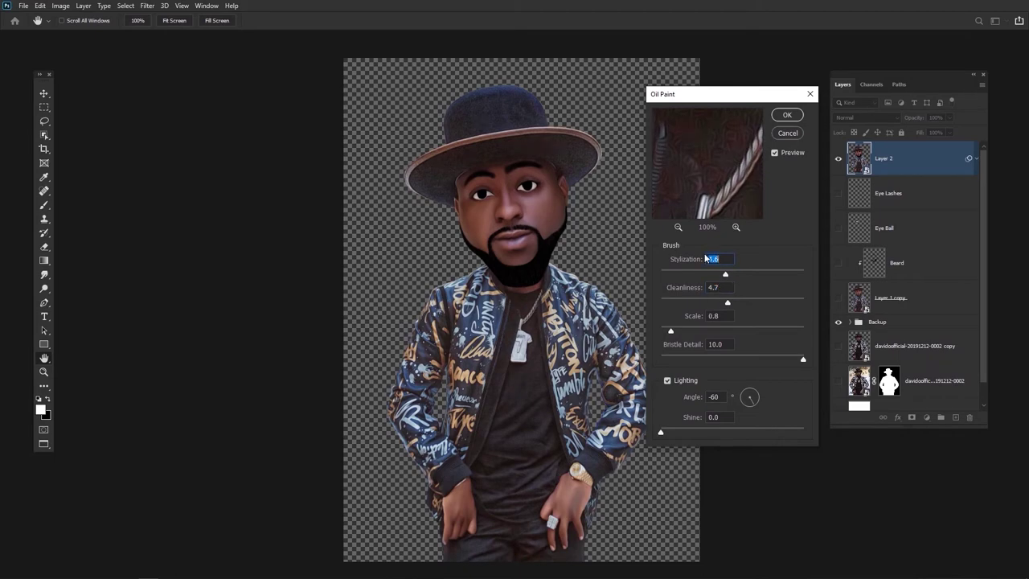
Set the Oil Paint stylization to 5.5 and cleanliness to 5.6, check the effect across the figure, and apply the filter
{"action": "left_click_drag", "start_coordinate": [547, 384], "coordinate": [515, 273]}
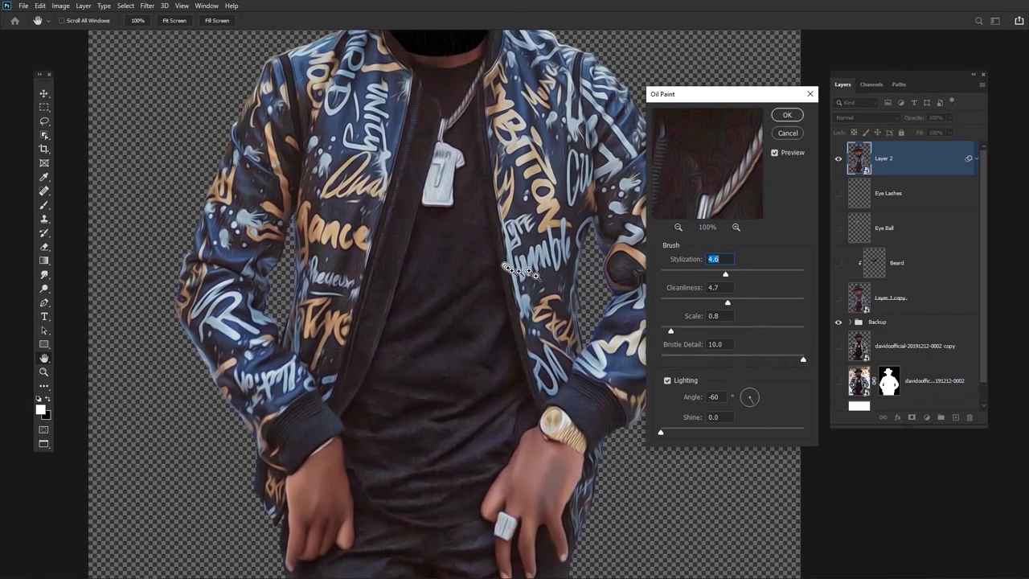
{"action": "scroll", "coordinate": [579, 209], "scroll_direction": "up", "scroll_amount": 2}
{"action": "left_click_drag", "start_coordinate": [466, 198], "coordinate": [469, 412]}
{"action": "left_click_drag", "start_coordinate": [457, 157], "coordinate": [462, 294]}
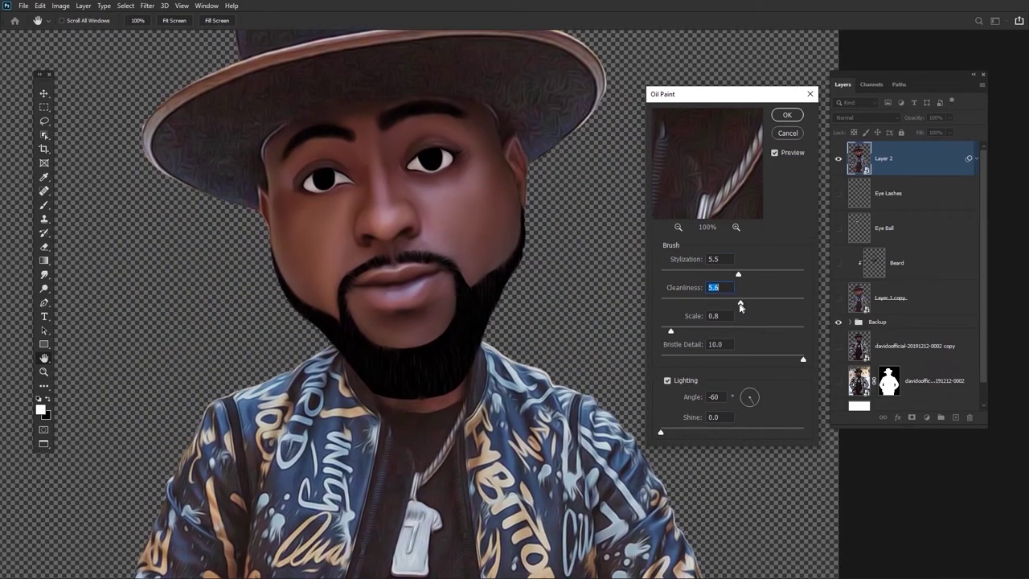
{"action": "left_click_drag", "start_coordinate": [440, 476], "coordinate": [445, 262]}
{"action": "left_click_drag", "start_coordinate": [426, 498], "coordinate": [413, 340]}
{"action": "mouse_move", "coordinate": [446, 238]}
{"action": "left_mouse_down"}
{"action": "mouse_move", "coordinate": [429, 311]}
{"action": "mouse_move", "coordinate": [425, 447]}
{"action": "left_mouse_up"}
{"action": "left_click_drag", "start_coordinate": [415, 376], "coordinate": [426, 470]}
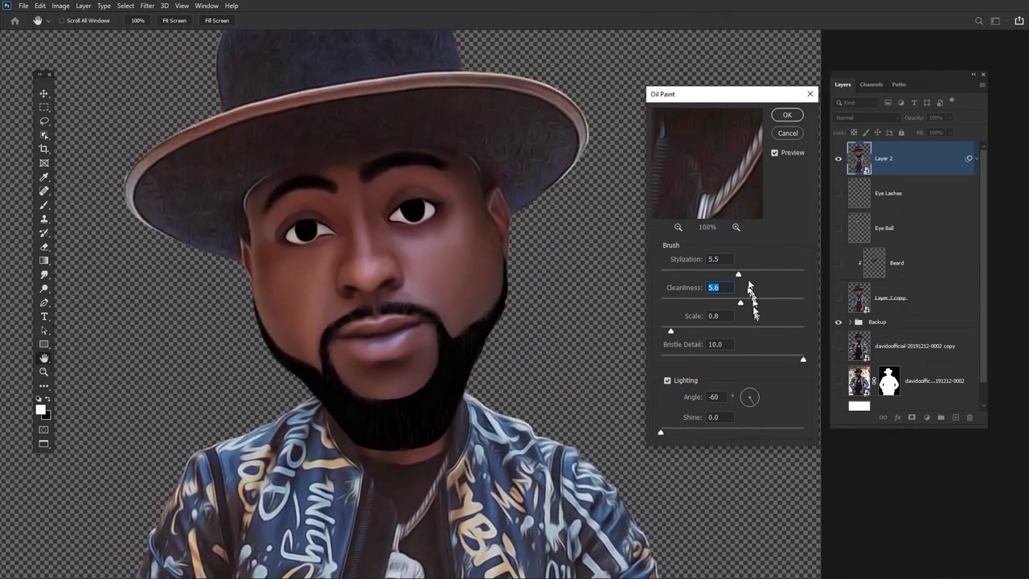
{"action": "left_click", "coordinate": [787, 114]}
{"action": "key", "text": "ctrl+0"}
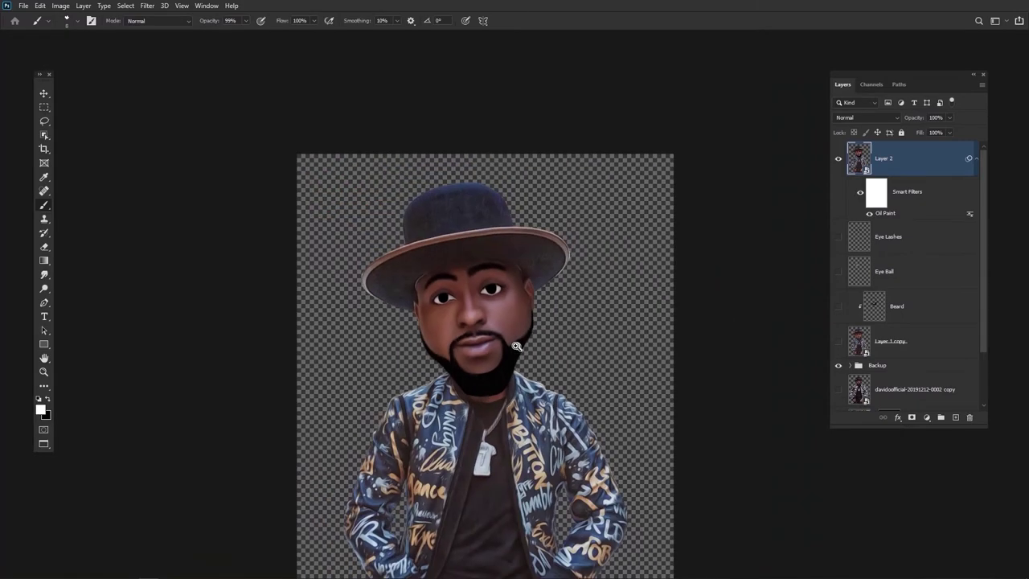
{"action": "left_click_drag", "start_coordinate": [452, 336], "coordinate": [456, 381]}
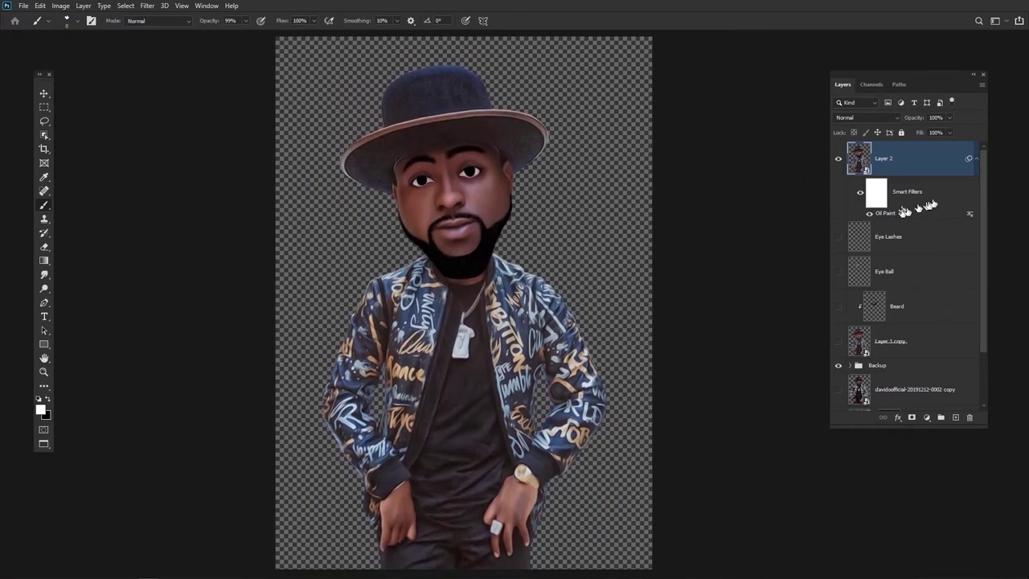
Collapse Layer 2's smart filter list and duplicate the layer
{"action": "left_click", "coordinate": [974, 161]}
{"action": "key", "text": "ctrl+j"}
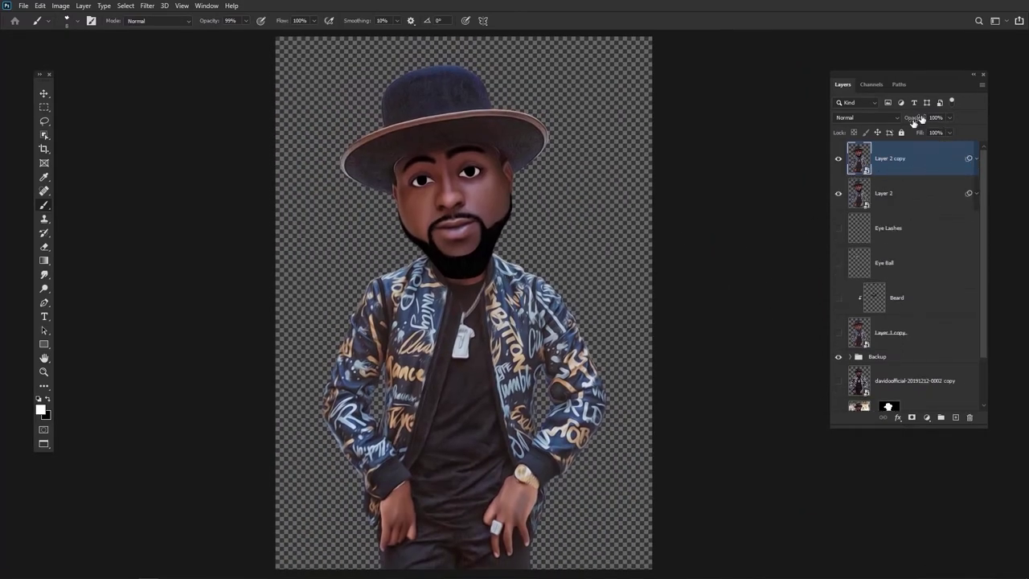
{"action": "left_click_drag", "start_coordinate": [509, 267], "coordinate": [603, 352]}
{"action": "scroll", "coordinate": [611, 349], "scroll_direction": "up", "scroll_amount": 3}
{"action": "scroll", "coordinate": [611, 354], "scroll_direction": "down", "scroll_amount": 5}
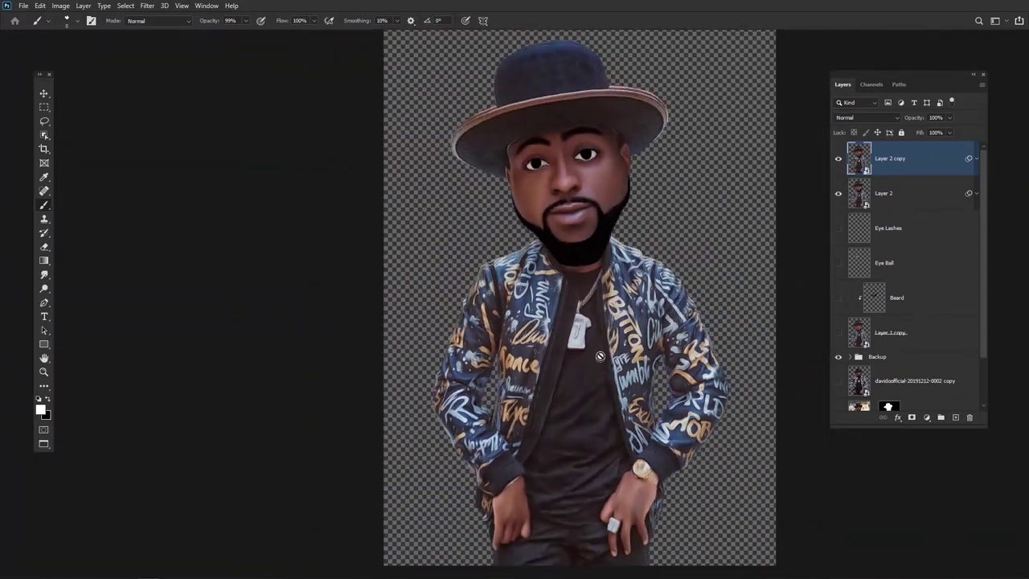
Show the white Background layer behind the caricature
{"action": "scroll", "coordinate": [935, 257], "scroll_direction": "down", "scroll_amount": 2}
{"action": "left_click", "coordinate": [838, 393]}
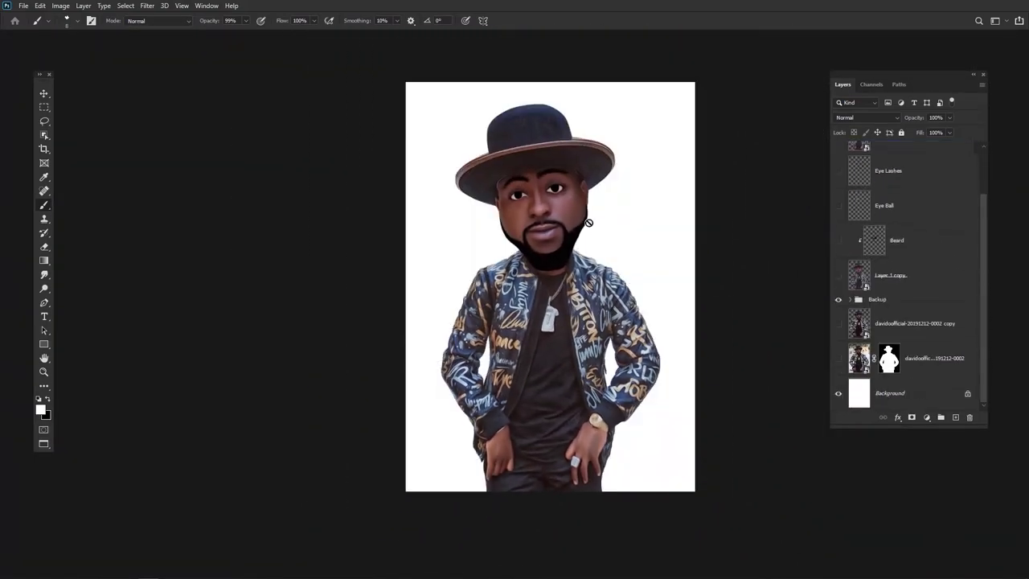
{"action": "scroll", "coordinate": [560, 273], "scroll_direction": "up", "scroll_amount": 3}
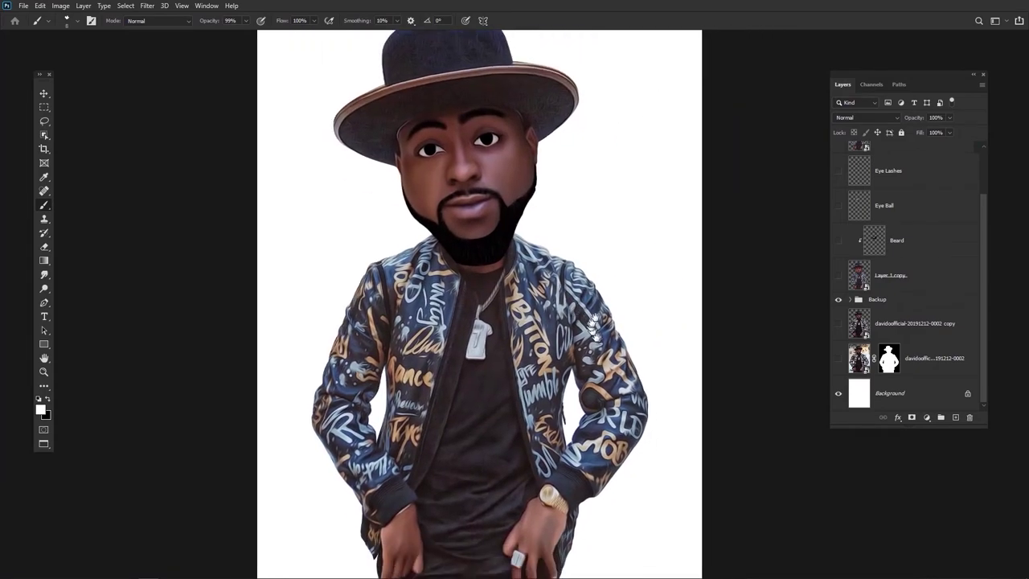
Open the smart object contents of Layer 2 copy and start smoothing the black T-shirt beside the pendant with the Smudge tool
{"action": "scroll", "coordinate": [987, 204], "scroll_direction": "up", "scroll_amount": 2}
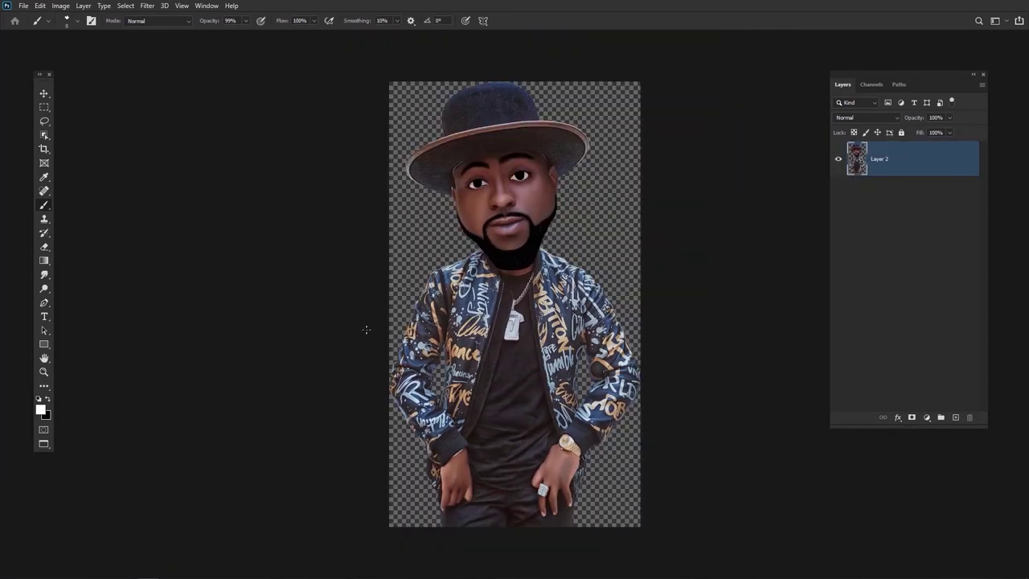
{"action": "scroll", "coordinate": [515, 395], "scroll_direction": "up", "scroll_amount": 5}
{"action": "right_click", "coordinate": [44, 275]}
{"action": "left_click", "coordinate": [99, 295]}
{"action": "left_click_drag", "start_coordinate": [493, 326], "coordinate": [498, 325]}
{"action": "scroll", "coordinate": [496, 325], "scroll_direction": "up", "scroll_amount": 6}
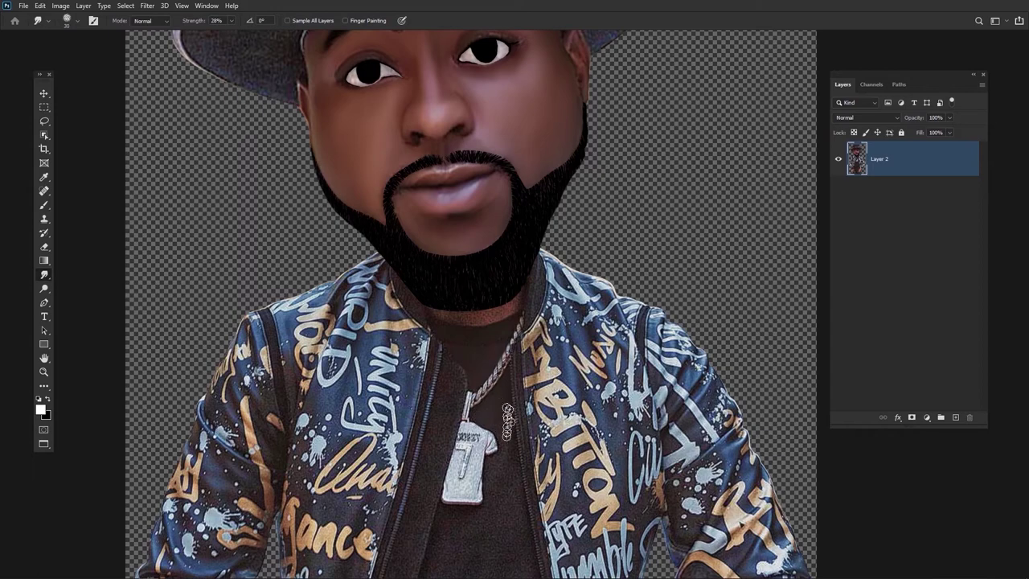
Smudge the black T-shirt smooth from the neckline and pendant down to the chest, following the folds between the jacket edges
{"action": "scroll", "coordinate": [494, 426], "scroll_direction": "down", "scroll_amount": 2}
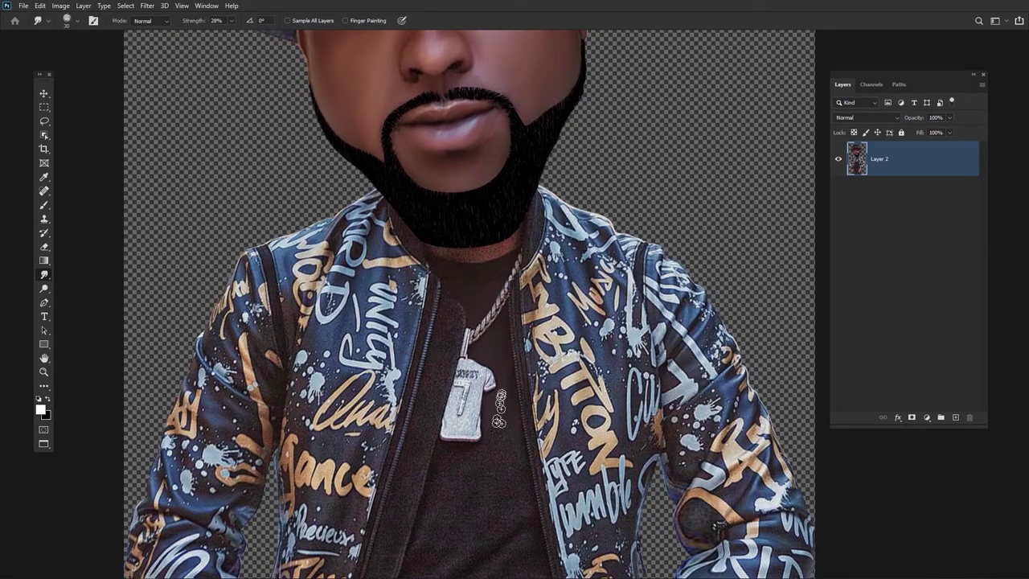
{"action": "scroll", "coordinate": [502, 381], "scroll_direction": "down", "scroll_amount": 2}
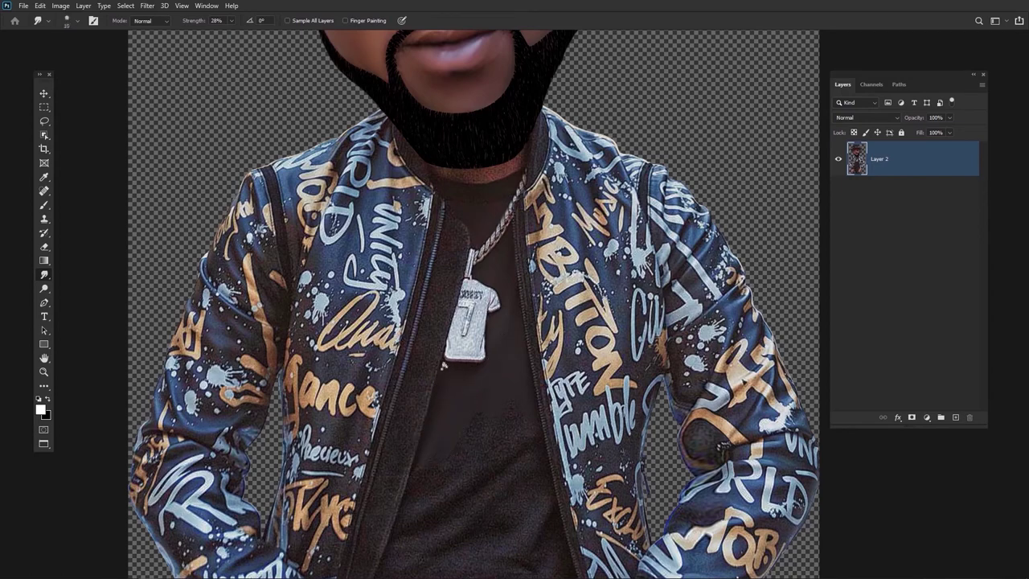
{"action": "scroll", "coordinate": [470, 397], "scroll_direction": "down", "scroll_amount": 2}
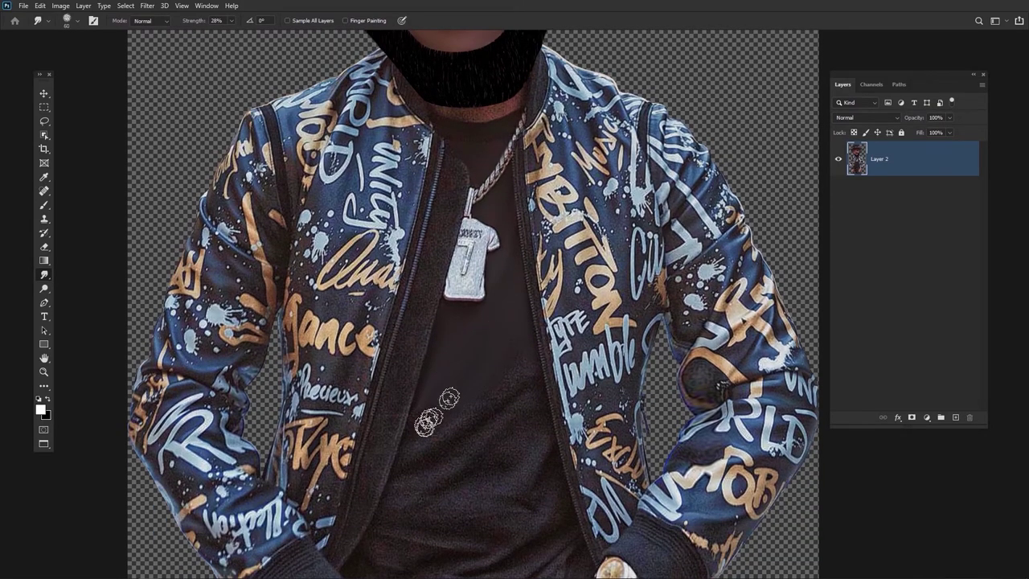
{"action": "scroll", "coordinate": [430, 373], "scroll_direction": "down", "scroll_amount": 2}
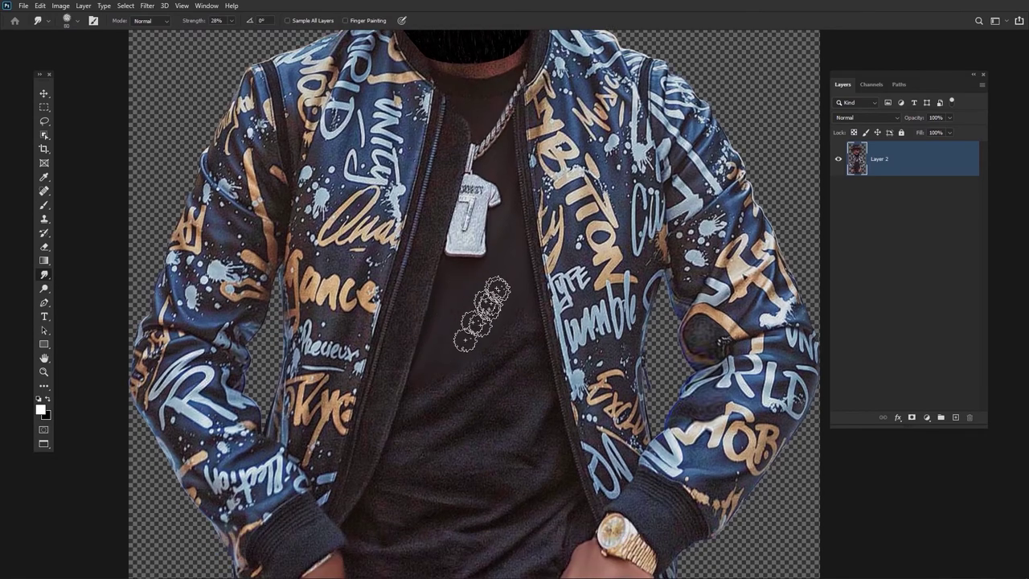
{"action": "scroll", "coordinate": [482, 345], "scroll_direction": "down", "scroll_amount": 2}
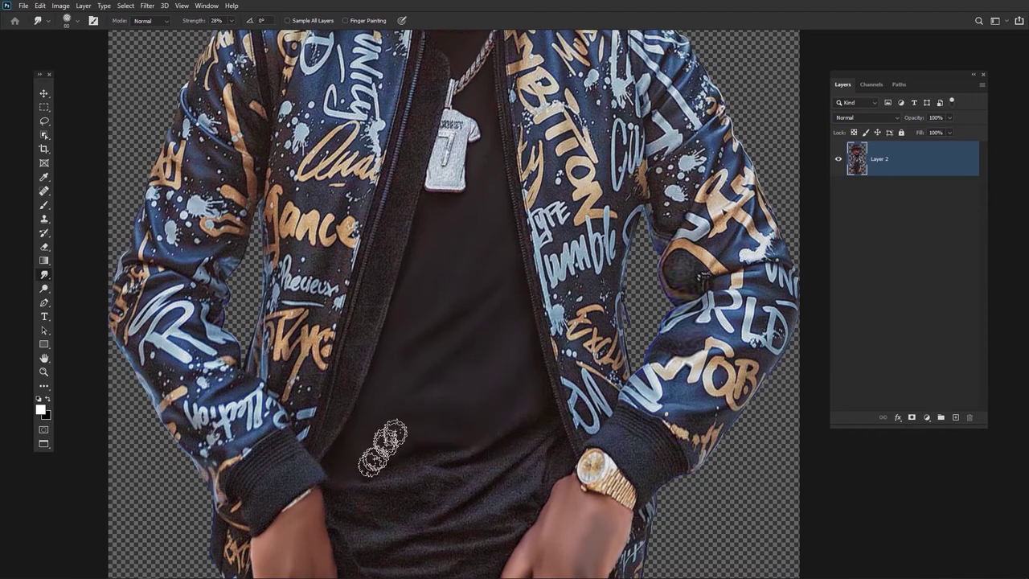
Adjust the smudge brush size and smooth the folds of the T-shirt's belly area above the hands
{"action": "key", "text": "bracketright"}
{"action": "key", "text": "bracketright"}
{"action": "key", "text": "bracketright"}
{"action": "key", "text": "bracketleft"}
{"action": "key", "text": "bracketleft"}
{"action": "key", "text": "bracketleft"}
{"action": "key", "text": "bracketleft"}
{"action": "key", "text": "bracketleft"}
{"action": "key", "text": "bracketleft"}
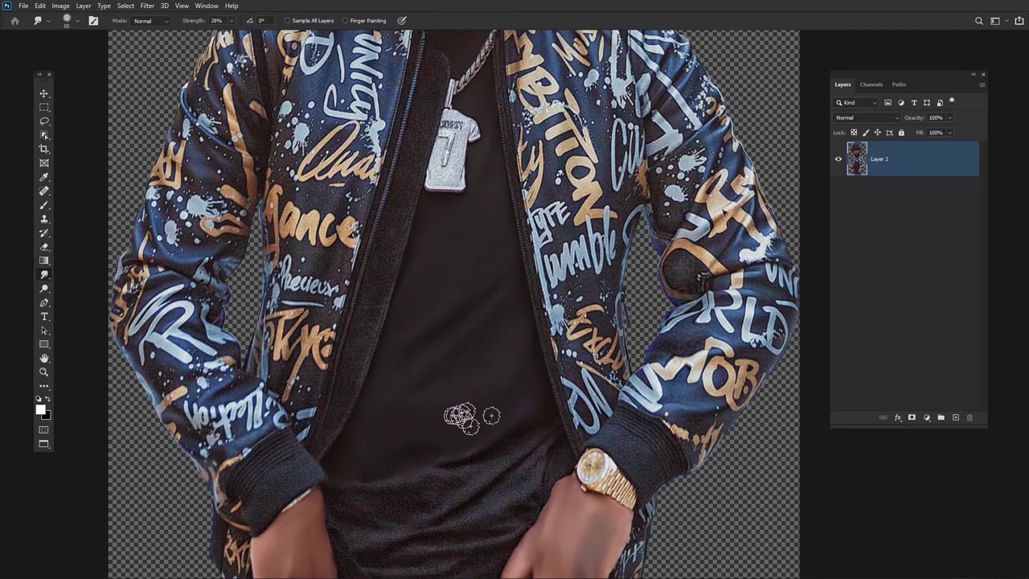
Smudge the T-shirt's lower folds and hem between the two hands, using a smaller brush for the corner beside the watch
{"action": "left_click_drag", "start_coordinate": [344, 495], "coordinate": [405, 399]}
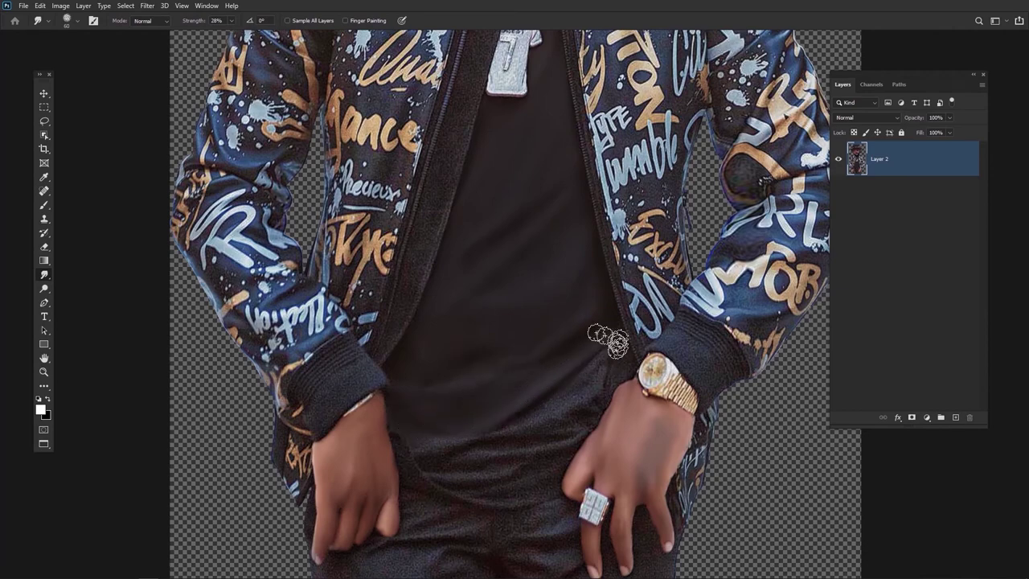
{"action": "left_click_drag", "start_coordinate": [554, 420], "coordinate": [564, 361]}
{"action": "key", "text": "["}
{"action": "key", "text": "["}
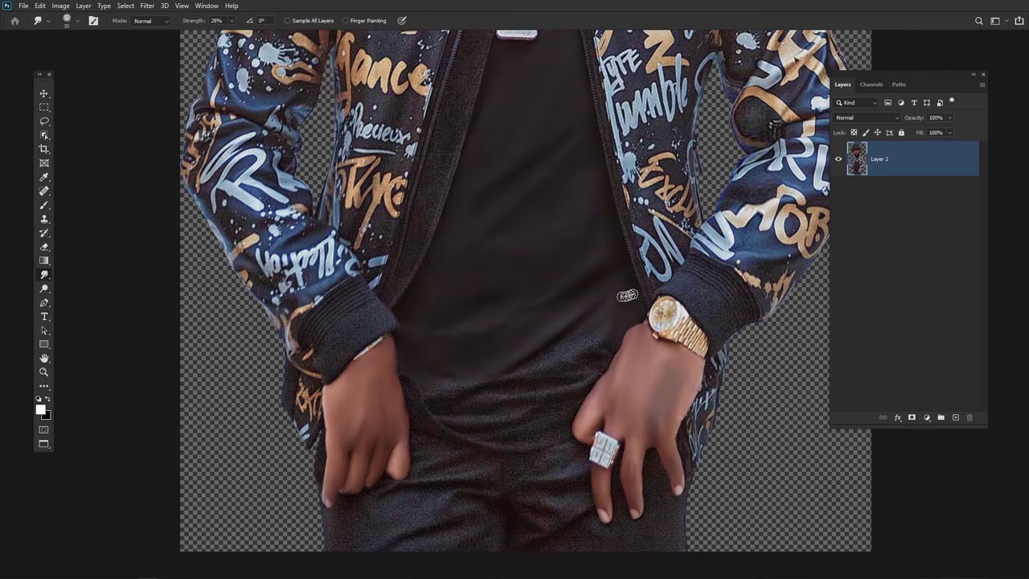
{"action": "left_click_drag", "start_coordinate": [627, 296], "coordinate": [620, 331]}
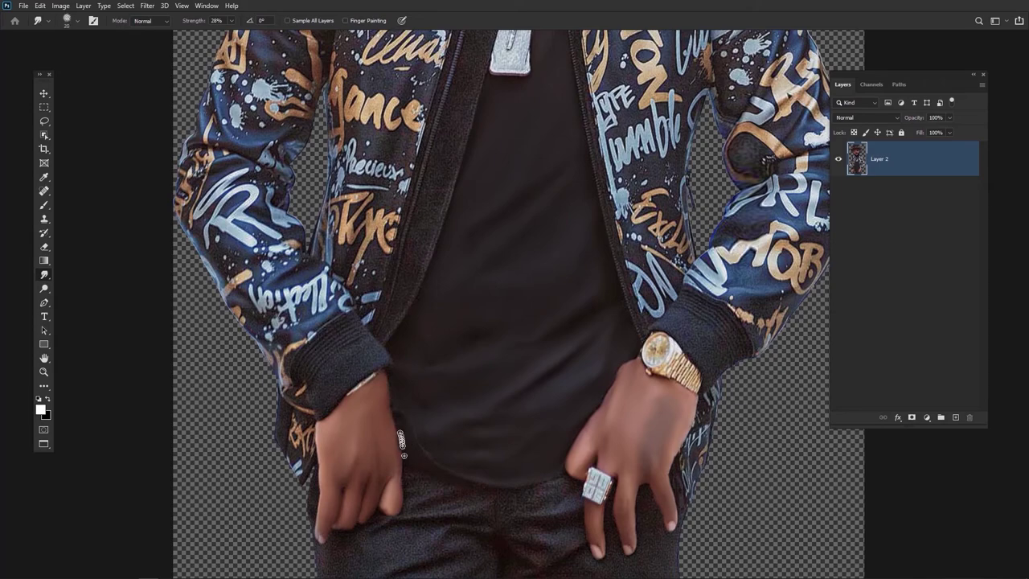
Smudge the trouser fabric smooth, save the smart object contents and return to the main caricature document
{"action": "left_click_drag", "start_coordinate": [378, 431], "coordinate": [343, 261]}
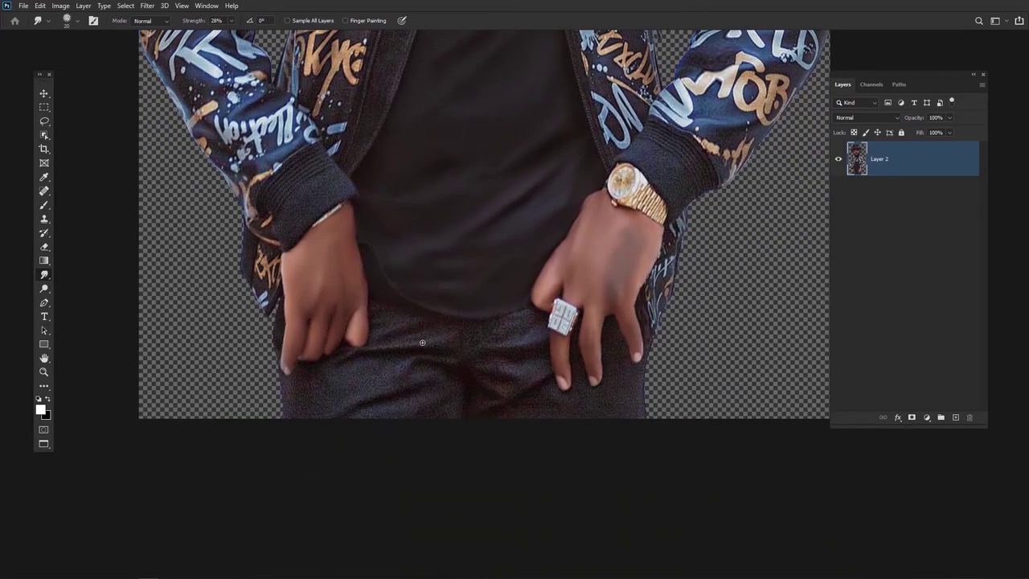
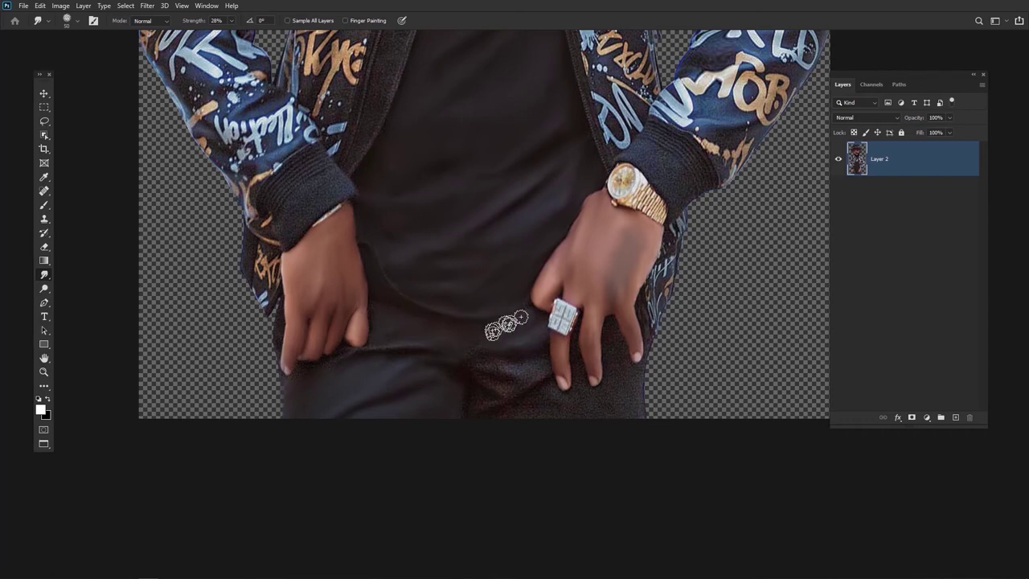
{"action": "scroll", "coordinate": [551, 265], "scroll_direction": "down", "scroll_amount": 5}
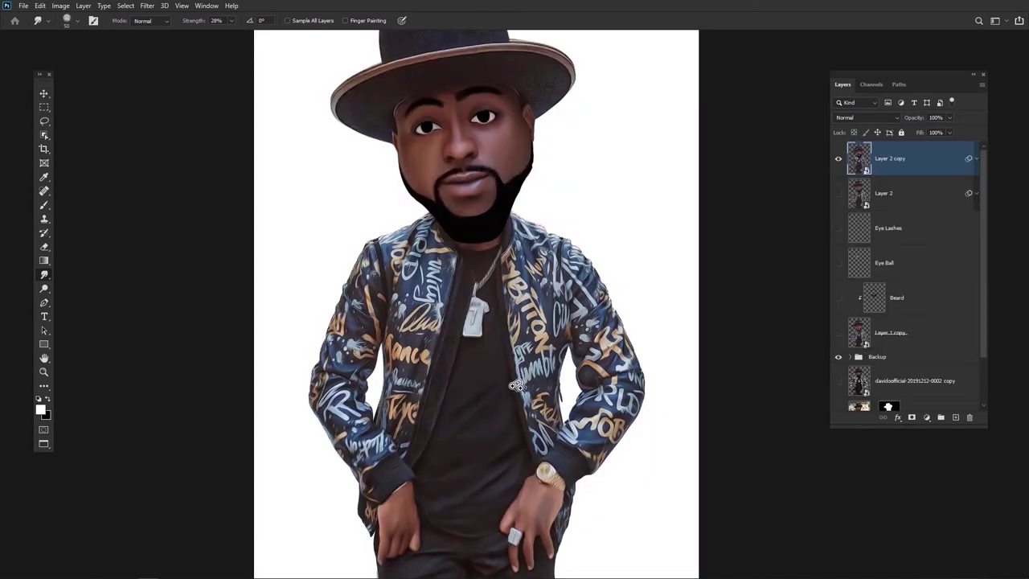
{"action": "scroll", "coordinate": [532, 281], "scroll_direction": "up", "scroll_amount": 2}
{"action": "scroll", "coordinate": [593, 352], "scroll_direction": "down", "scroll_amount": 4}
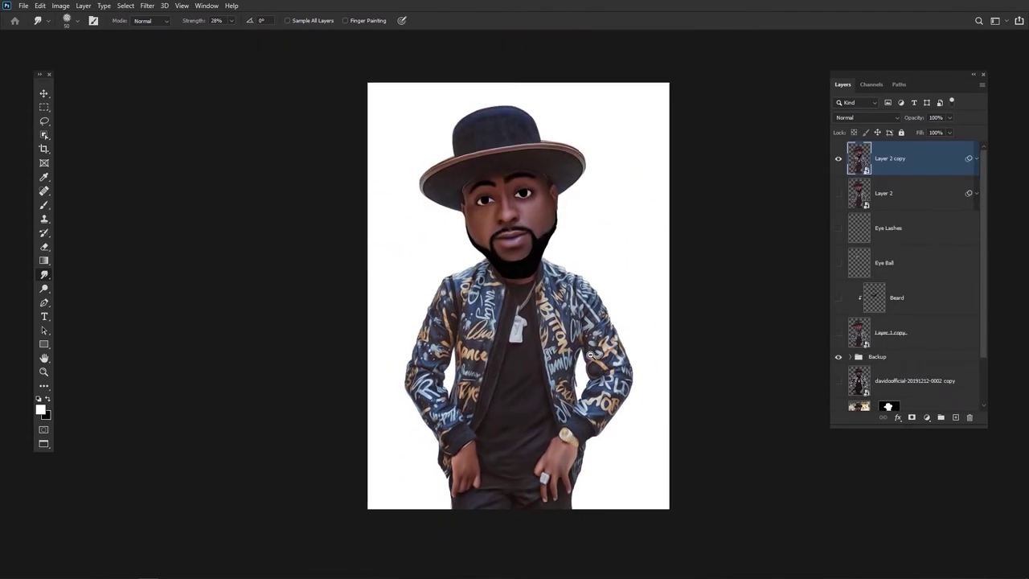
Scale the caricature on Layer 2 copy up with Free Transform so it fills more of the canvas
{"action": "key", "text": "ctrl+t"}
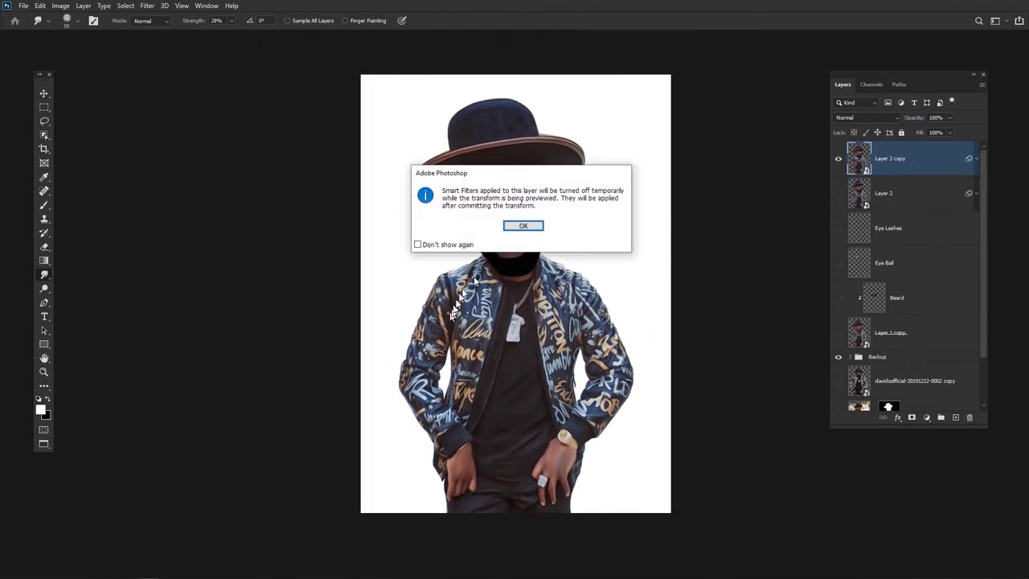
{"action": "left_click", "coordinate": [524, 224]}
{"action": "left_click_drag", "start_coordinate": [634, 99], "coordinate": [655, 107]}
{"action": "left_click", "coordinate": [514, 21]}
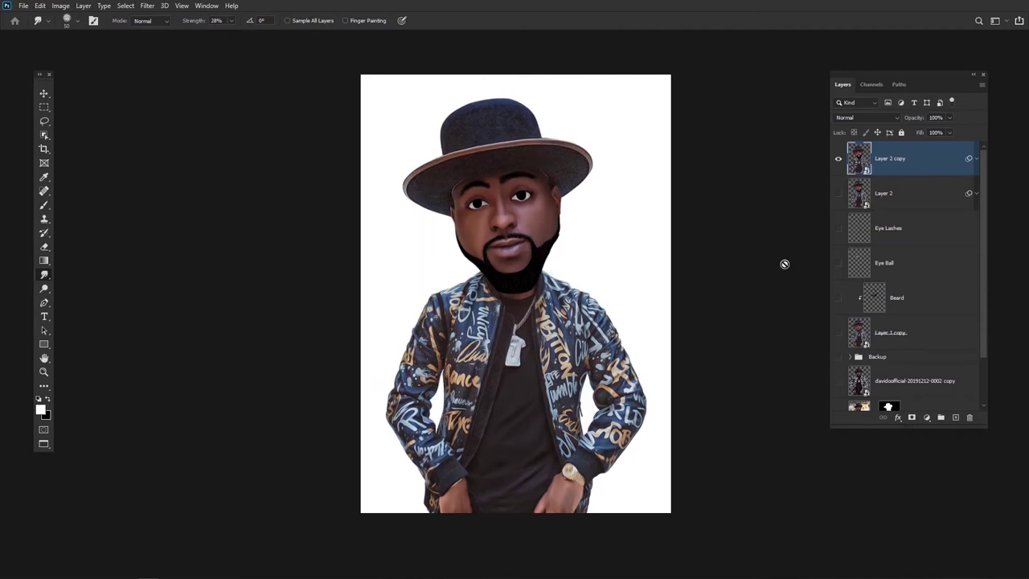
{"action": "left_click_drag", "start_coordinate": [557, 344], "coordinate": [568, 345]}
{"action": "left_click_drag", "start_coordinate": [563, 288], "coordinate": [561, 316]}
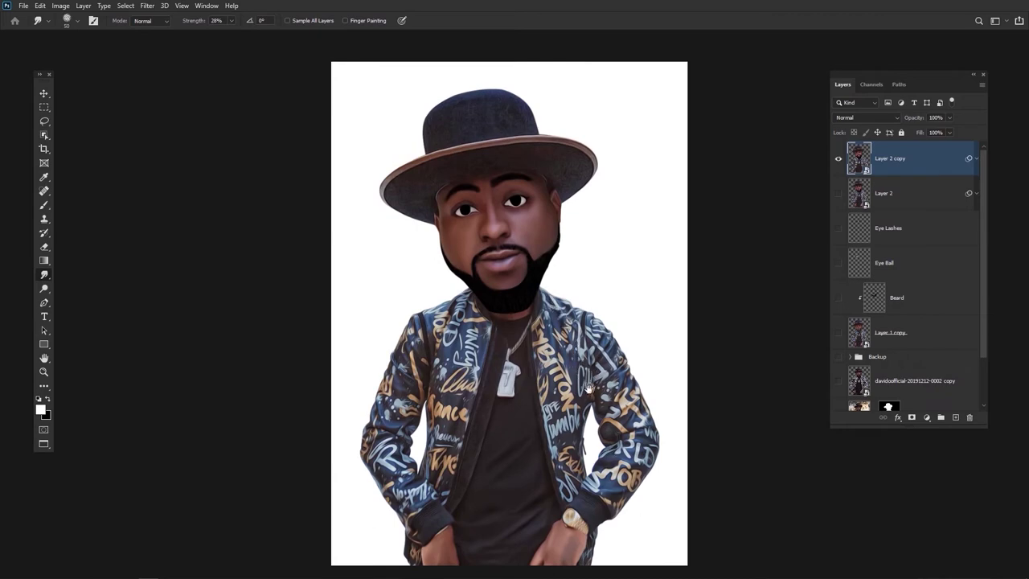
{"action": "left_click_drag", "start_coordinate": [510, 253], "coordinate": [531, 253]}
{"action": "left_click_drag", "start_coordinate": [537, 186], "coordinate": [535, 317]}
{"action": "left_click_drag", "start_coordinate": [493, 288], "coordinate": [496, 250]}
{"action": "left_click_drag", "start_coordinate": [637, 438], "coordinate": [608, 438]}
{"action": "left_click_drag", "start_coordinate": [673, 536], "coordinate": [646, 416]}
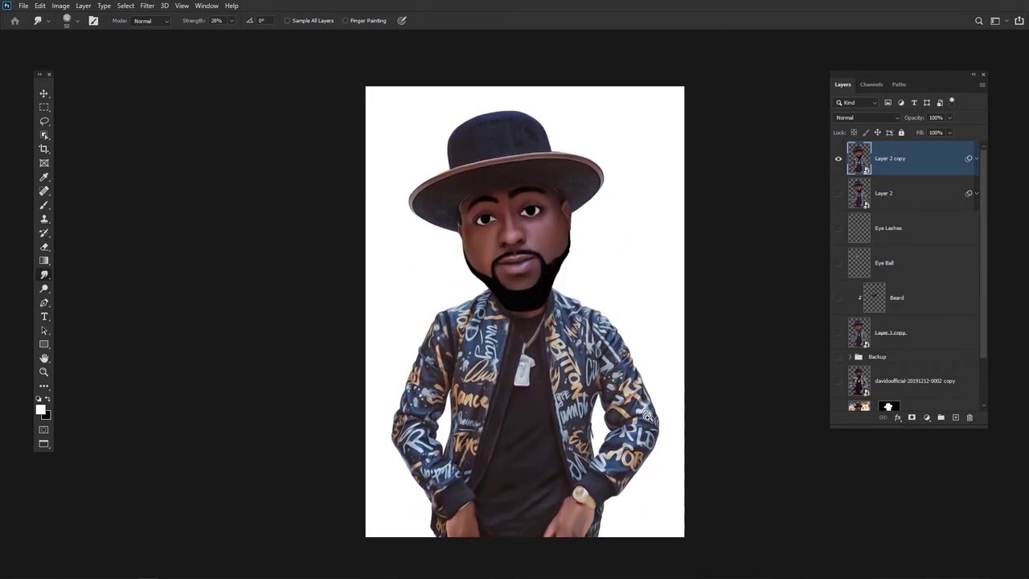
Select the hidden layers from Layer 2 down to Layer 1 copy and move them into the Backup group
{"action": "scroll", "coordinate": [924, 241], "scroll_direction": "down", "scroll_amount": 1}
{"action": "left_click", "coordinate": [906, 309], "text": "shift"}
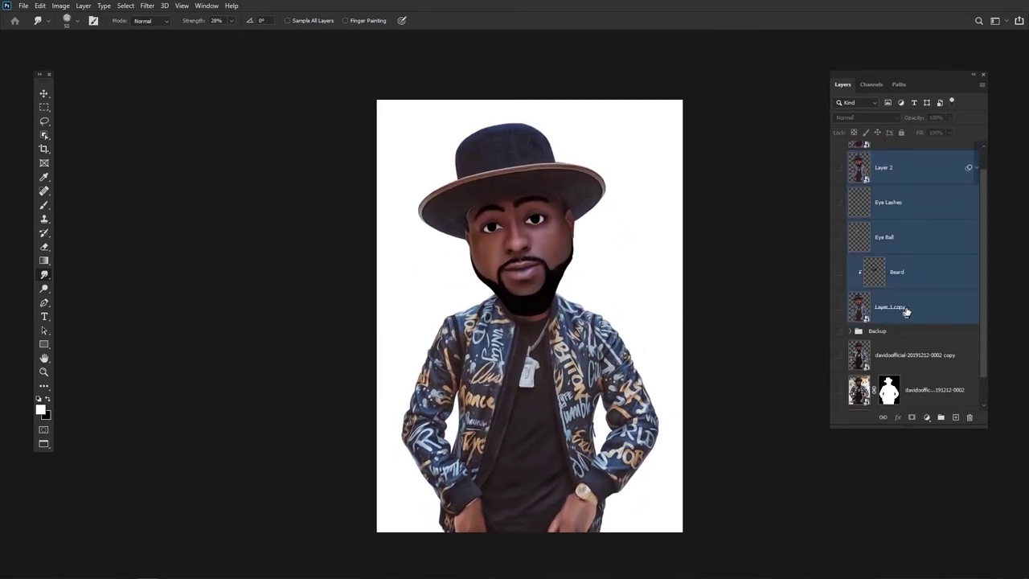
{"action": "key", "text": "ctrl+e"}
Add a Gradient Fill layer above the Background layer using the Pastels_02 preset
{"action": "left_click", "coordinate": [889, 276]}
{"action": "left_click", "coordinate": [926, 417]}
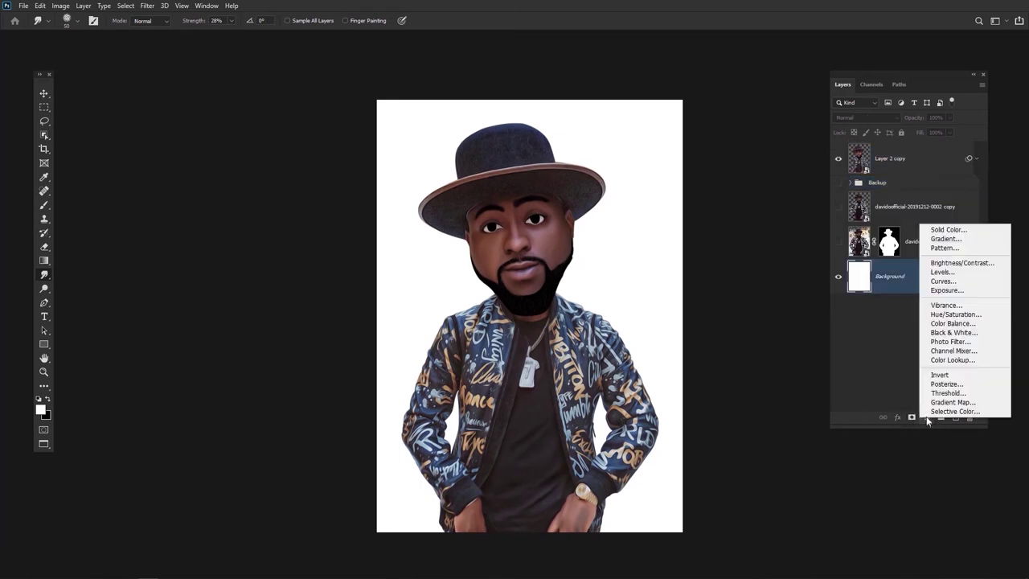
{"action": "left_click", "coordinate": [945, 240]}
{"action": "left_click", "coordinate": [740, 122]}
{"action": "left_click", "coordinate": [671, 226]}
{"action": "scroll", "coordinate": [671, 217], "scroll_direction": "down", "scroll_amount": 1}
{"action": "left_click", "coordinate": [666, 213]}
{"action": "left_click", "coordinate": [681, 213]}
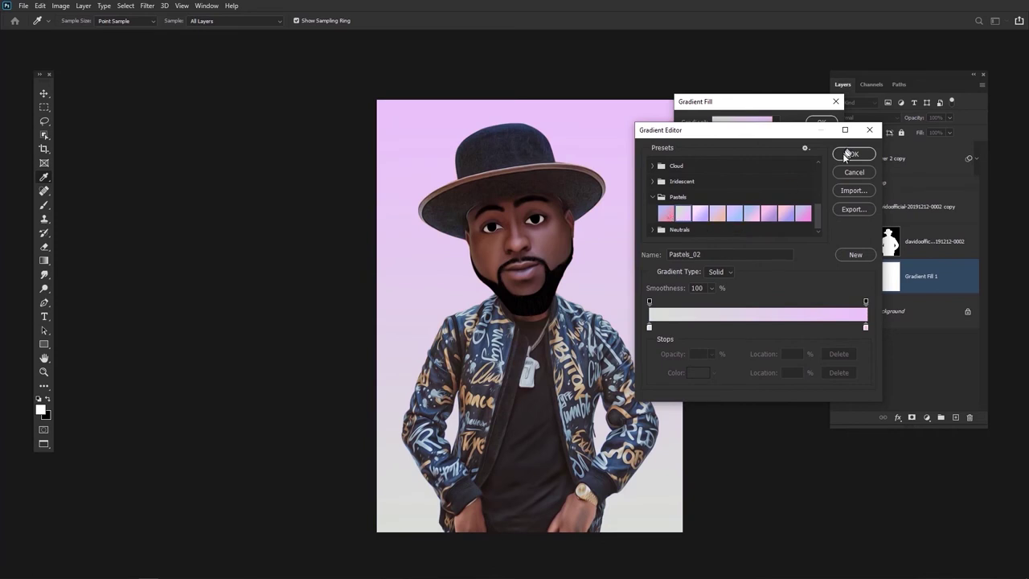
{"action": "left_click", "coordinate": [854, 153]}
Change the gradient fill to a Radial style, enlarge its scale to about 199% and apply it
{"action": "left_click", "coordinate": [731, 139]}
{"action": "left_click", "coordinate": [727, 150]}
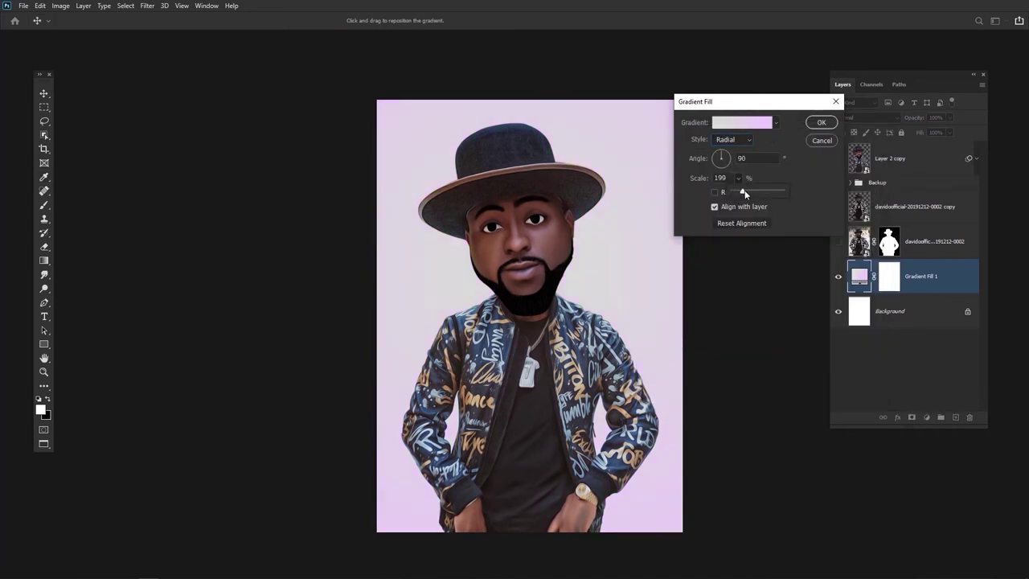
{"action": "left_click", "coordinate": [825, 125]}
{"action": "key", "text": "ctrl+0"}
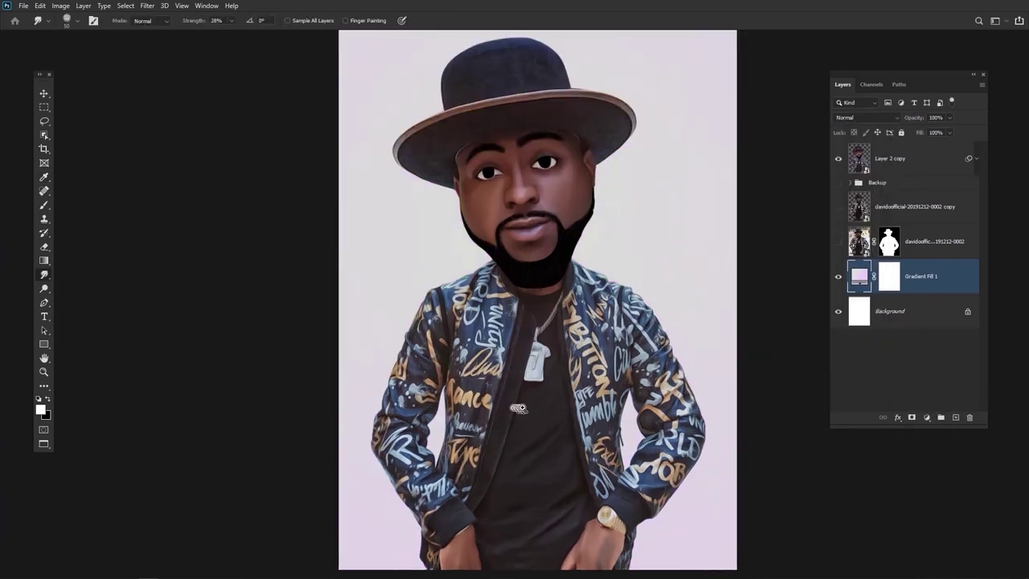
Add a Curves adjustment above Layer 2 copy, raise the curve to brighten the image, and invert its mask to black
{"action": "left_click", "coordinate": [924, 160]}
{"action": "left_click", "coordinate": [926, 417]}
{"action": "left_click", "coordinate": [956, 283]}
{"action": "left_click_drag", "start_coordinate": [602, 155], "coordinate": [580, 135]}
{"action": "left_click", "coordinate": [673, 56]}
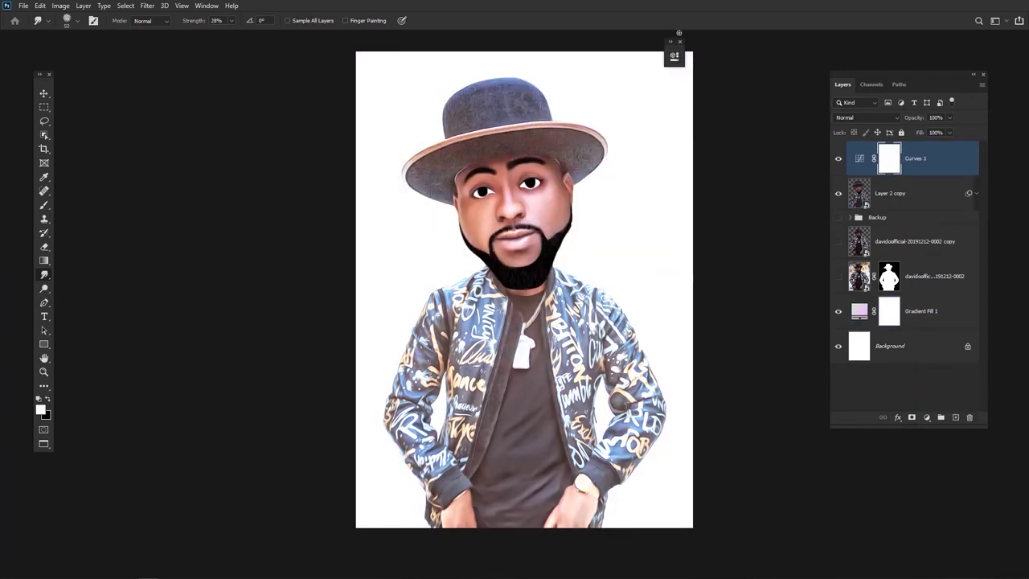
{"action": "key", "text": "ctrl+i"}
Duplicate the Curves layer and pull the copy's curve below the diagonal to darken, keeping its black mask enabled
{"action": "key", "text": "ctrl+j"}
{"action": "left_click", "coordinate": [673, 56]}
{"action": "left_click_drag", "start_coordinate": [580, 135], "coordinate": [574, 186]}
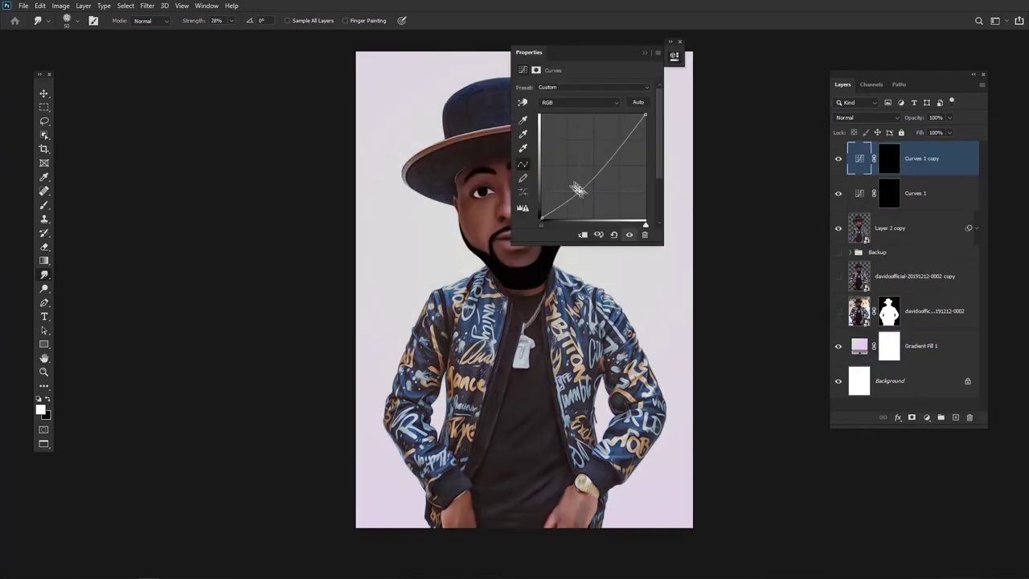
{"action": "left_click", "coordinate": [674, 56]}
{"action": "left_click", "coordinate": [886, 158], "text": "shift"}
{"action": "left_click", "coordinate": [886, 159], "text": "shift"}
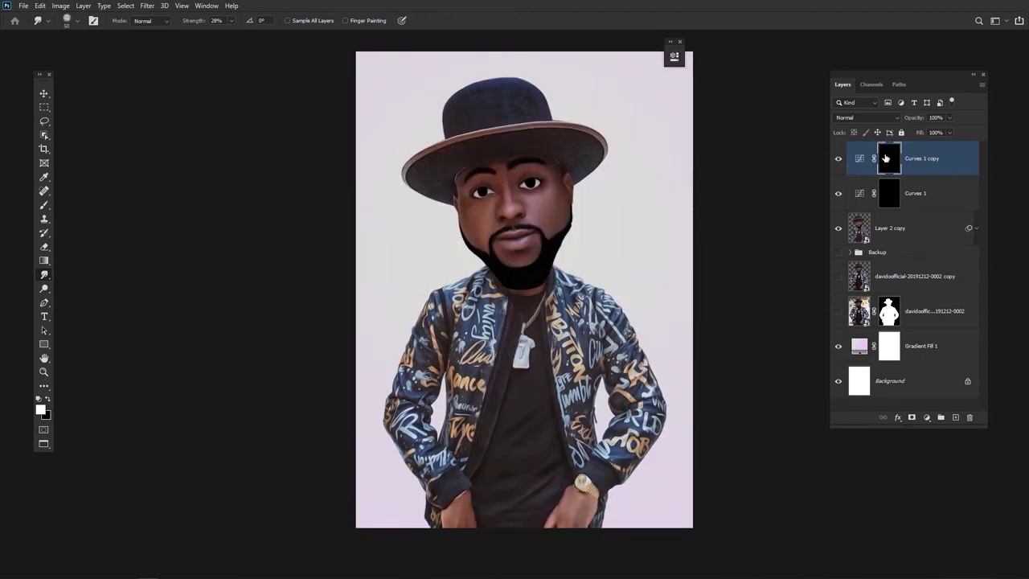
Rename the brightening Curves layer as Dodge and the darkening copy as Burn
{"action": "double_click", "coordinate": [914, 194]}
{"action": "type", "text": "C"}
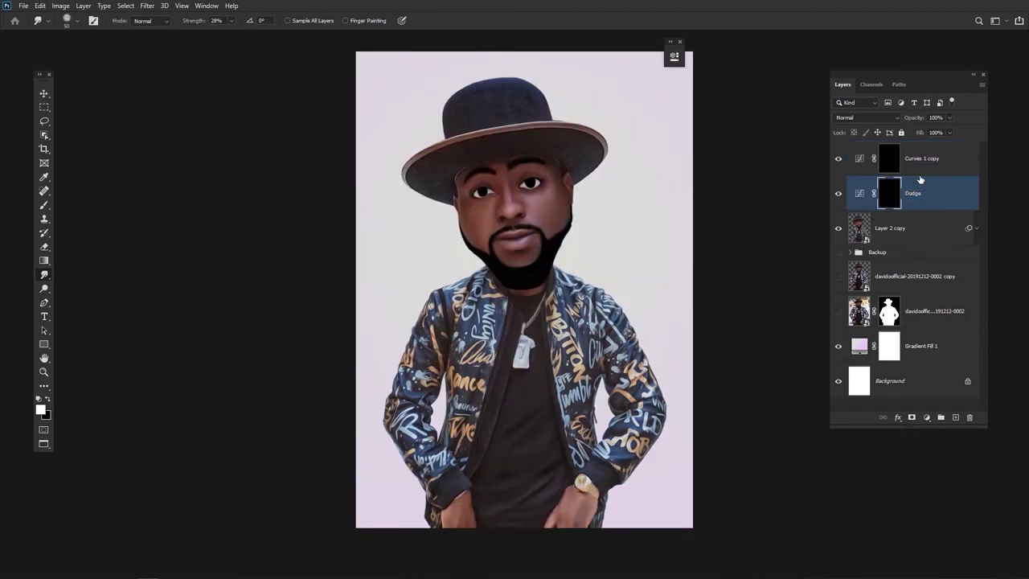
{"action": "double_click", "coordinate": [921, 160]}
{"action": "left_click", "coordinate": [680, 40]}
{"action": "scroll", "coordinate": [519, 358], "scroll_direction": "up", "scroll_amount": 3}
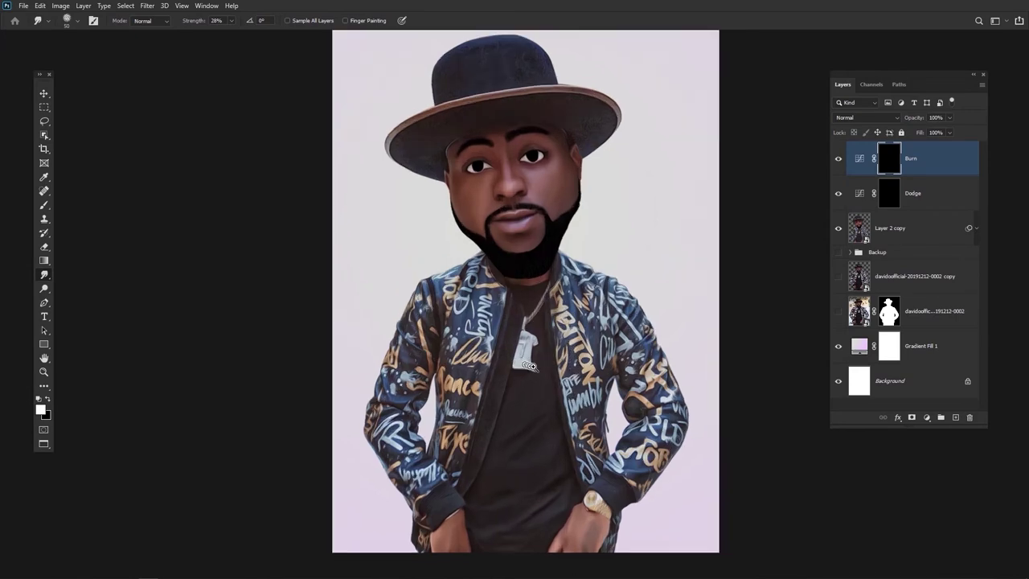
Target the Dodge layer's mask and set up a soft white brush with 5% opacity and 10% flow for the face
{"action": "left_click", "coordinate": [889, 195]}
{"action": "scroll", "coordinate": [487, 261], "scroll_direction": "up", "scroll_amount": 3}
{"action": "key", "text": "b"}
{"action": "right_click", "coordinate": [292, 269]}
{"action": "left_click_drag", "start_coordinate": [445, 408], "coordinate": [444, 432]}
{"action": "left_click", "coordinate": [418, 451]}
{"action": "left_click", "coordinate": [669, 28]}
{"action": "mouse_move", "coordinate": [568, 248]}
{"action": "left_mouse_down"}
{"action": "mouse_move", "coordinate": [530, 246]}
{"action": "mouse_move", "coordinate": [567, 305]}
{"action": "left_mouse_up"}
{"action": "scroll", "coordinate": [548, 294], "scroll_direction": "up", "scroll_amount": 3}
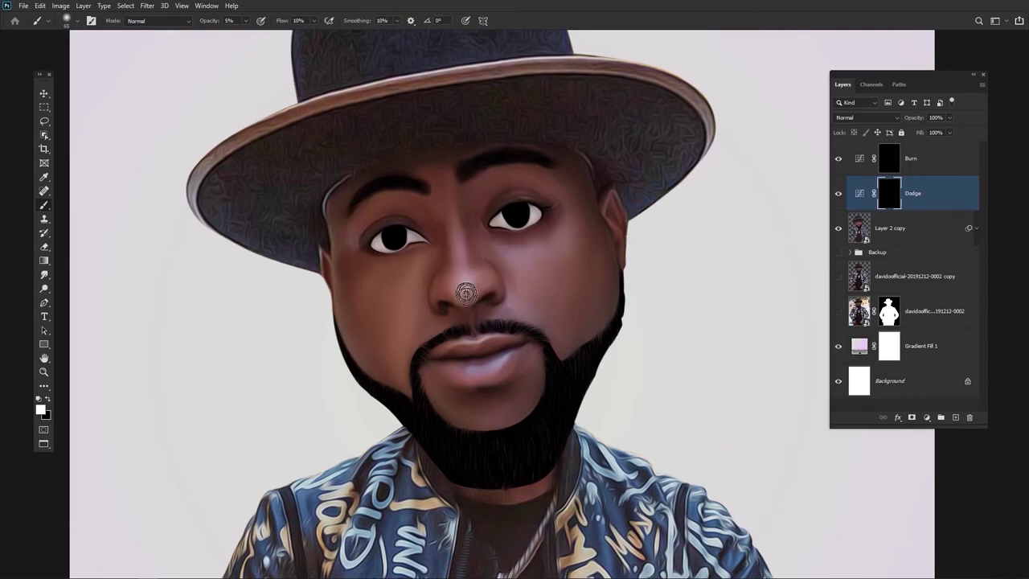
Paint highlights on the Dodge mask over the nose and both cheeks below the eyes, comparing with the layer hidden
{"action": "mouse_move", "coordinate": [511, 265]}
{"action": "left_mouse_down"}
{"action": "mouse_move", "coordinate": [537, 246]}
{"action": "mouse_move", "coordinate": [556, 250]}
{"action": "left_mouse_up"}
{"action": "left_click", "coordinate": [838, 193]}
{"action": "left_click", "coordinate": [838, 193]}
{"action": "key", "text": "bracketright"}
{"action": "key", "text": "bracketright"}
{"action": "mouse_move", "coordinate": [397, 294]}
{"action": "left_mouse_down"}
{"action": "mouse_move", "coordinate": [385, 270]}
{"action": "mouse_move", "coordinate": [407, 288]}
{"action": "mouse_move", "coordinate": [429, 257]}
{"action": "mouse_move", "coordinate": [408, 300]}
{"action": "mouse_move", "coordinate": [409, 280]}
{"action": "mouse_move", "coordinate": [453, 291]}
{"action": "mouse_move", "coordinate": [433, 257]}
{"action": "mouse_move", "coordinate": [372, 276]}
{"action": "mouse_move", "coordinate": [409, 294]}
{"action": "left_mouse_up"}
Brighten the skin above both eyes and around the lips on the Dodge mask, comparing before and after
{"action": "key", "text": "bracketright"}
{"action": "key", "text": "bracketright"}
{"action": "mouse_move", "coordinate": [540, 192]}
{"action": "left_mouse_down"}
{"action": "mouse_move", "coordinate": [494, 210]}
{"action": "mouse_move", "coordinate": [552, 183]}
{"action": "mouse_move", "coordinate": [485, 188]}
{"action": "mouse_move", "coordinate": [498, 191]}
{"action": "left_mouse_up"}
{"action": "mouse_move", "coordinate": [400, 206]}
{"action": "left_mouse_down"}
{"action": "mouse_move", "coordinate": [386, 214]}
{"action": "mouse_move", "coordinate": [400, 202]}
{"action": "left_mouse_up"}
{"action": "left_click_drag", "start_coordinate": [474, 350], "coordinate": [520, 360]}
{"action": "left_click", "coordinate": [839, 194]}
{"action": "left_click", "coordinate": [839, 194]}
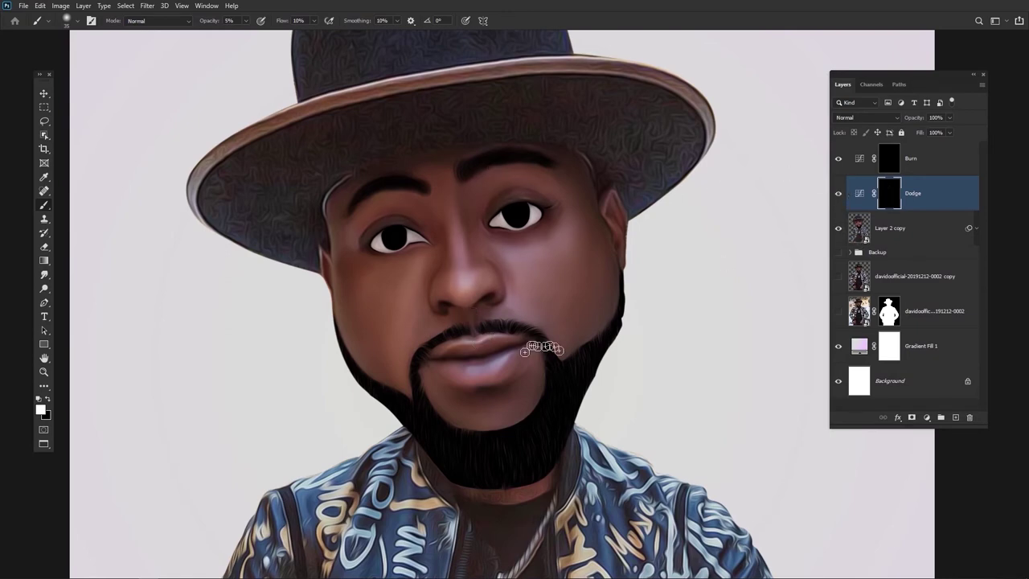
Compare the face with and without the Dodge layer and add highlights along the outer cheek below the hat
{"action": "left_click", "coordinate": [839, 196]}
{"action": "left_click", "coordinate": [839, 194]}
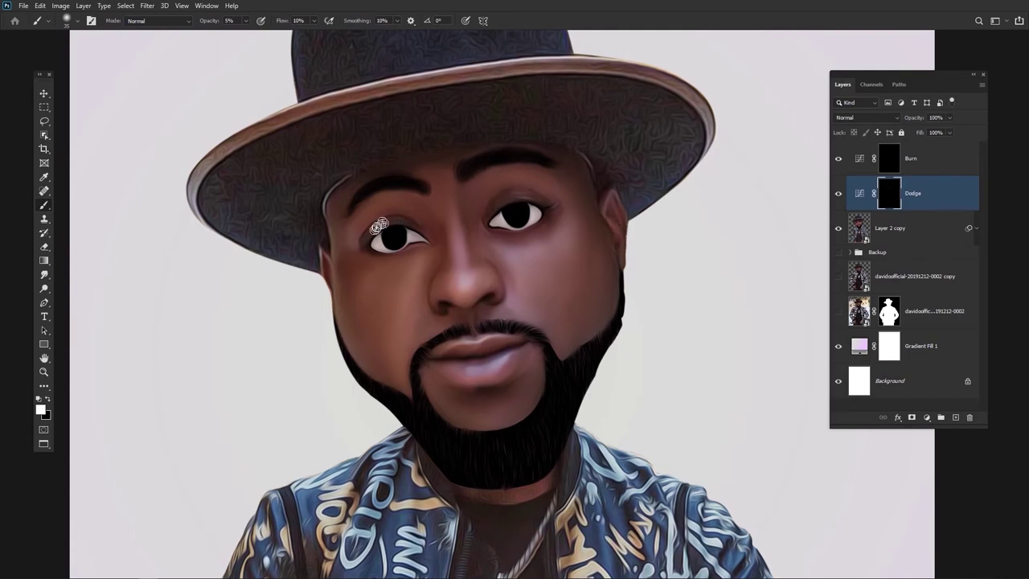
{"action": "left_click_drag", "start_coordinate": [339, 292], "coordinate": [357, 356]}
{"action": "left_click", "coordinate": [840, 196]}
Paint shadows on the Burn layer's mask along the temples and outer cheeks, enlarging the brush to 70
{"action": "left_click", "coordinate": [890, 164]}
{"action": "left_click_drag", "start_coordinate": [550, 195], "coordinate": [555, 235]}
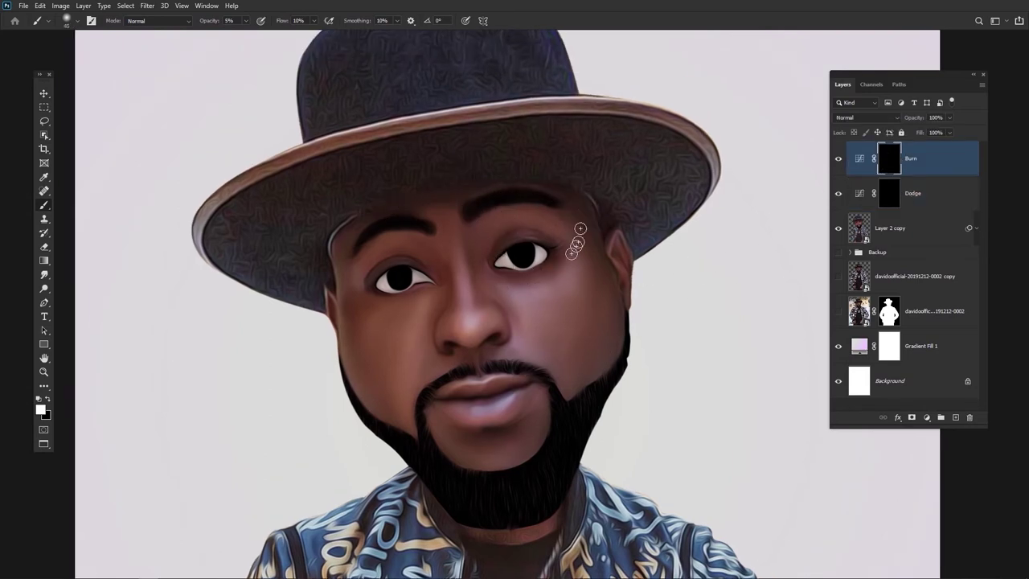
{"action": "key", "text": "]"}
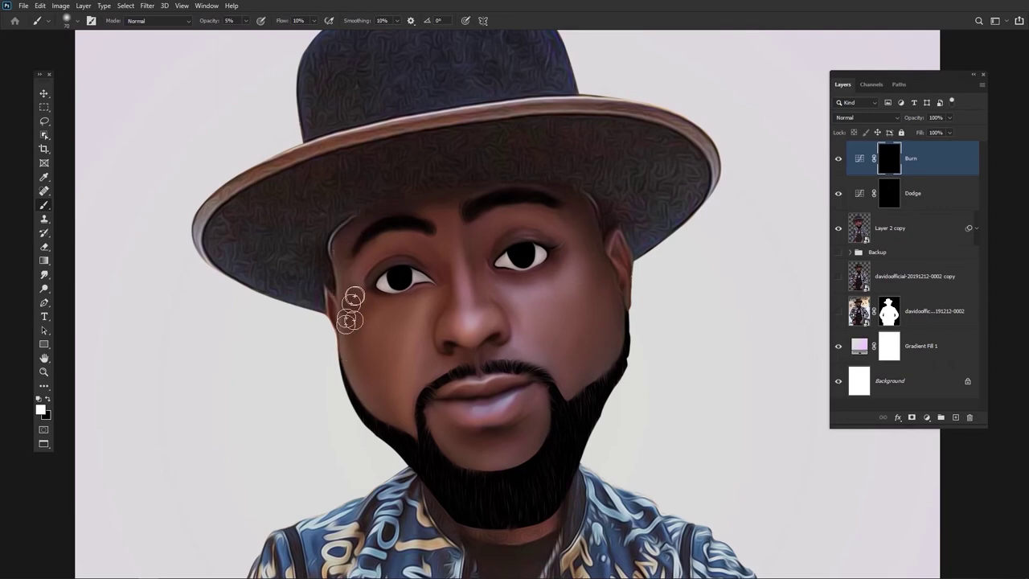
{"action": "left_click_drag", "start_coordinate": [357, 364], "coordinate": [364, 367]}
{"action": "left_click_drag", "start_coordinate": [650, 441], "coordinate": [537, 482]}
{"action": "mouse_move", "coordinate": [537, 521]}
{"action": "left_mouse_down"}
{"action": "mouse_move", "coordinate": [547, 489]}
{"action": "mouse_move", "coordinate": [524, 466]}
{"action": "left_mouse_up"}
Set the brush opacity to 15% and paint highlights on the Dodge layer's mask over the folds of the black T-shirt
{"action": "left_click", "coordinate": [891, 194]}
{"action": "left_click_drag", "start_coordinate": [204, 22], "coordinate": [212, 23]}
{"action": "scroll", "coordinate": [521, 411], "scroll_direction": "up", "scroll_amount": 5}
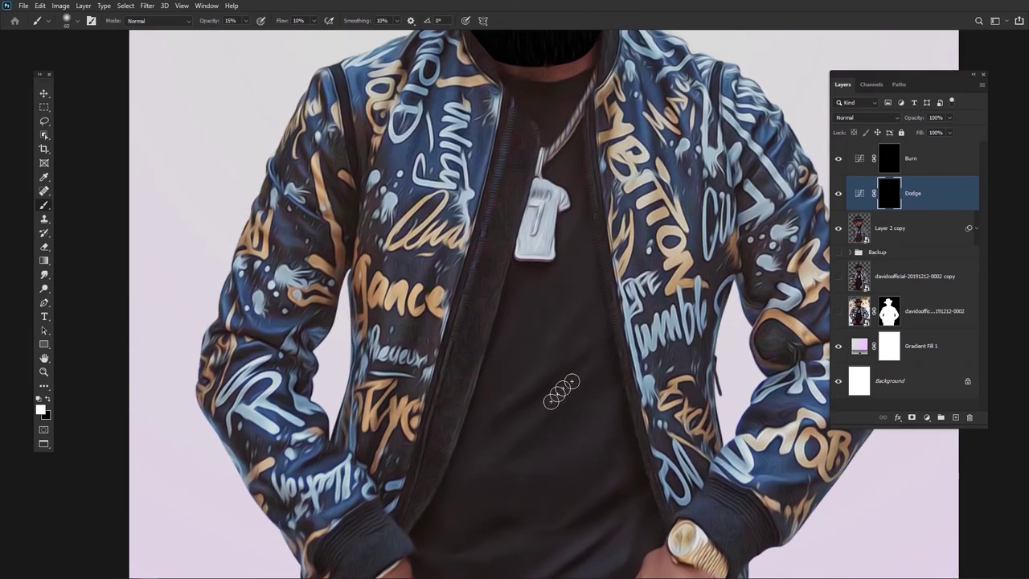
{"action": "scroll", "coordinate": [554, 382], "scroll_direction": "down", "scroll_amount": 2}
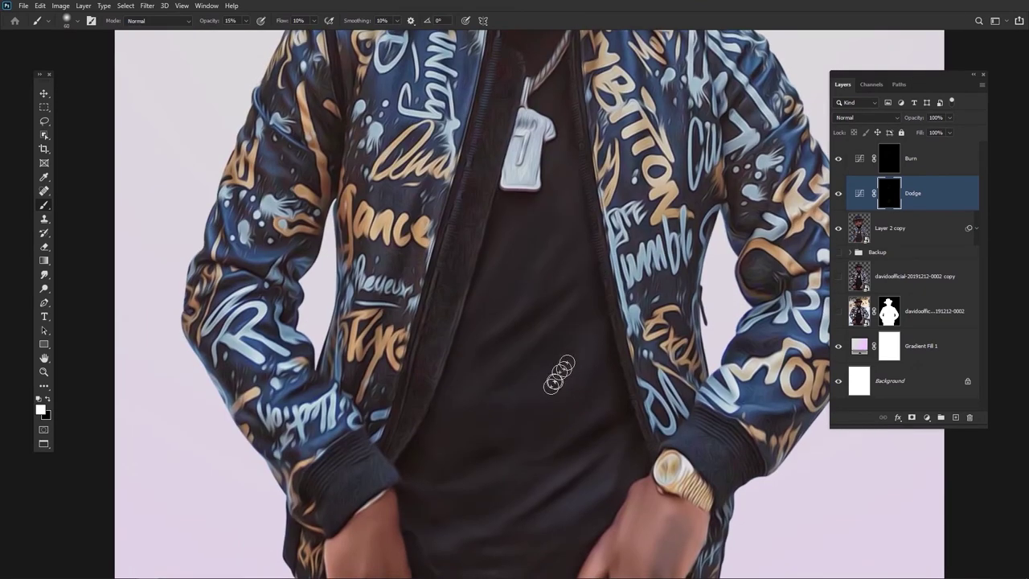
{"action": "left_click_drag", "start_coordinate": [530, 496], "coordinate": [606, 418]}
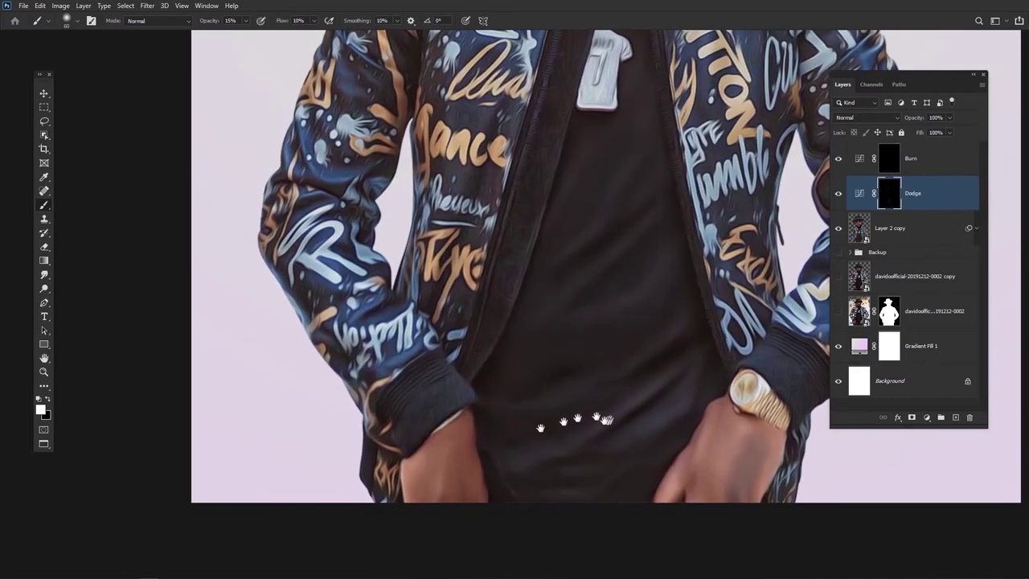
{"action": "left_click_drag", "start_coordinate": [602, 350], "coordinate": [548, 406]}
{"action": "scroll", "coordinate": [563, 369], "scroll_direction": "up", "scroll_amount": 2}
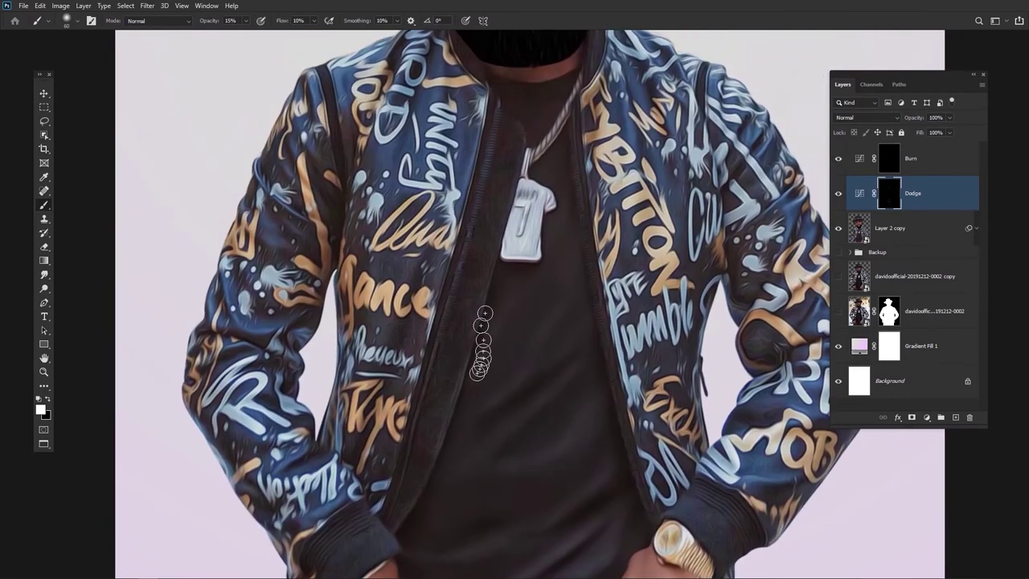
Add further highlights on the Dodge mask along the jacket's open front edge, the shirt around the pendant and the hand
{"action": "scroll", "coordinate": [530, 306], "scroll_direction": "up", "scroll_amount": 3}
{"action": "scroll", "coordinate": [530, 305], "scroll_direction": "right", "scroll_amount": 1}
{"action": "scroll", "coordinate": [493, 325], "scroll_direction": "up", "scroll_amount": 2}
{"action": "scroll", "coordinate": [492, 326], "scroll_direction": "left", "scroll_amount": 1}
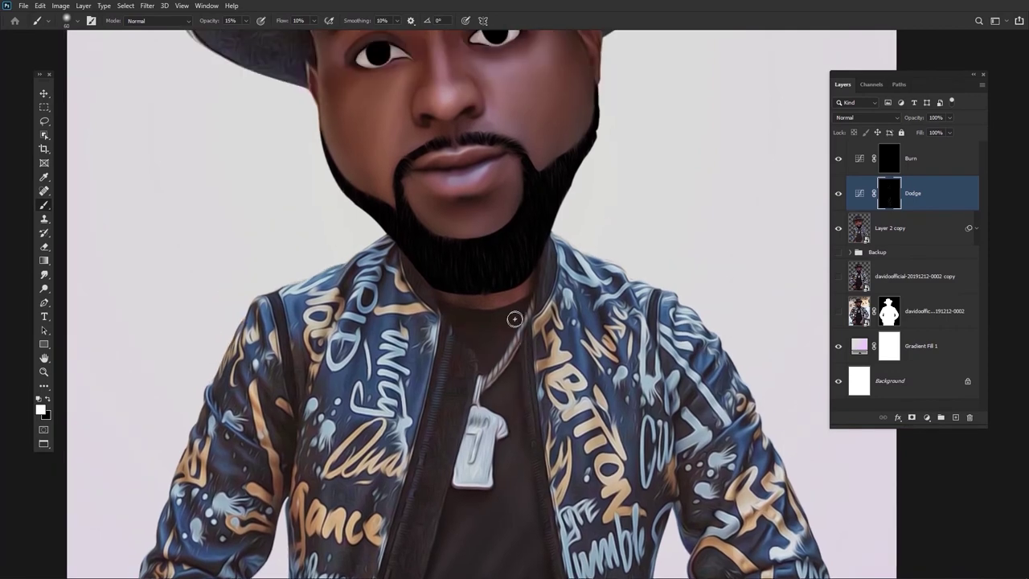
{"action": "scroll", "coordinate": [563, 305], "scroll_direction": "down", "scroll_amount": 1}
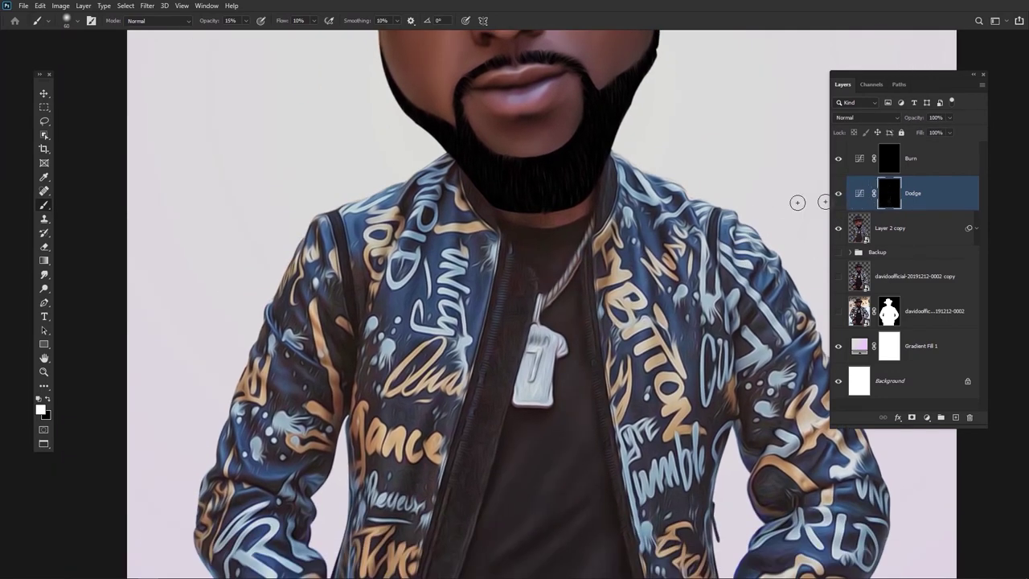
{"action": "left_click_drag", "start_coordinate": [486, 298], "coordinate": [494, 290]}
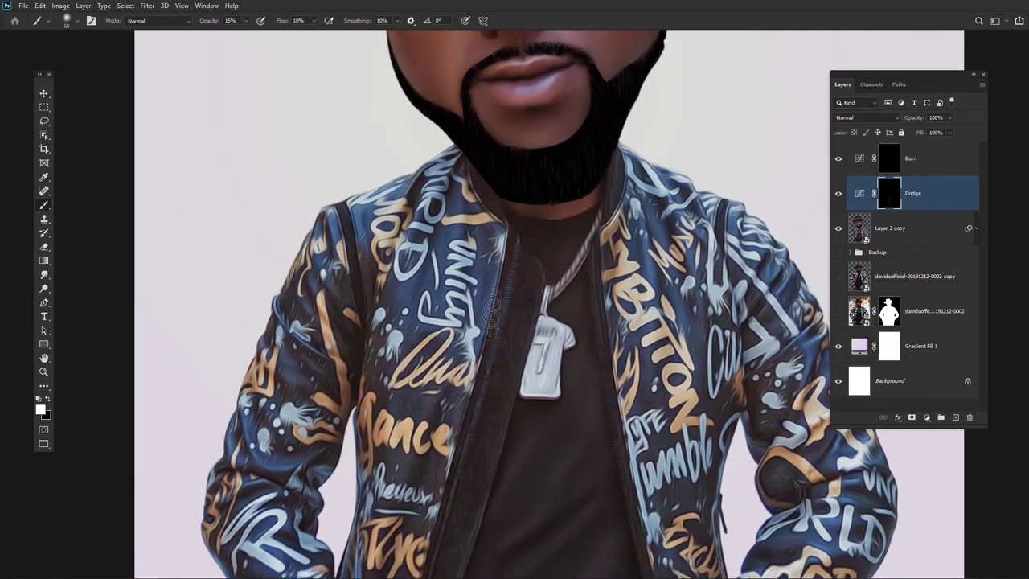
{"action": "scroll", "coordinate": [402, 402], "scroll_direction": "down", "scroll_amount": 2}
{"action": "scroll", "coordinate": [401, 402], "scroll_direction": "left", "scroll_amount": 1}
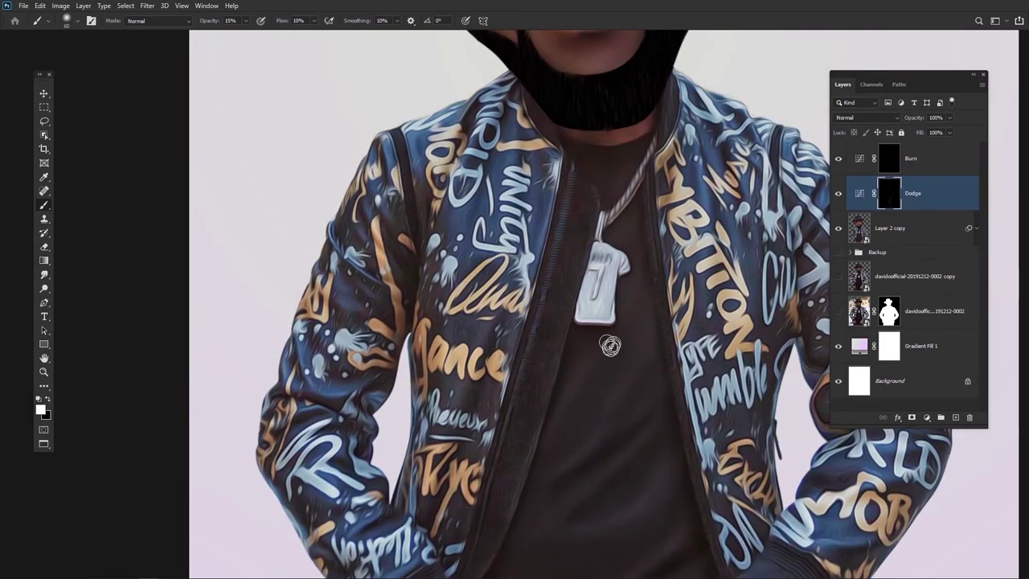
{"action": "scroll", "coordinate": [554, 306], "scroll_direction": "down", "scroll_amount": 4}
{"action": "scroll", "coordinate": [482, 458], "scroll_direction": "up", "scroll_amount": 3}
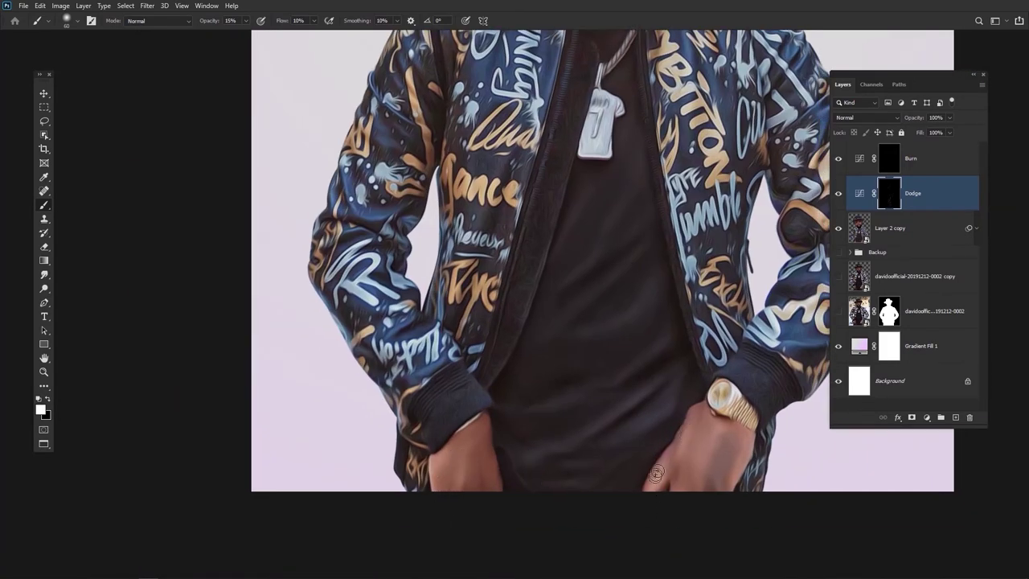
Paint shadows on the Burn layer's mask over the T-shirt folds and around the neckline beneath the beard
{"action": "scroll", "coordinate": [727, 500], "scroll_direction": "down", "scroll_amount": 5}
{"action": "scroll", "coordinate": [635, 322], "scroll_direction": "up", "scroll_amount": 5}
{"action": "key", "text": "alt+bracketright"}
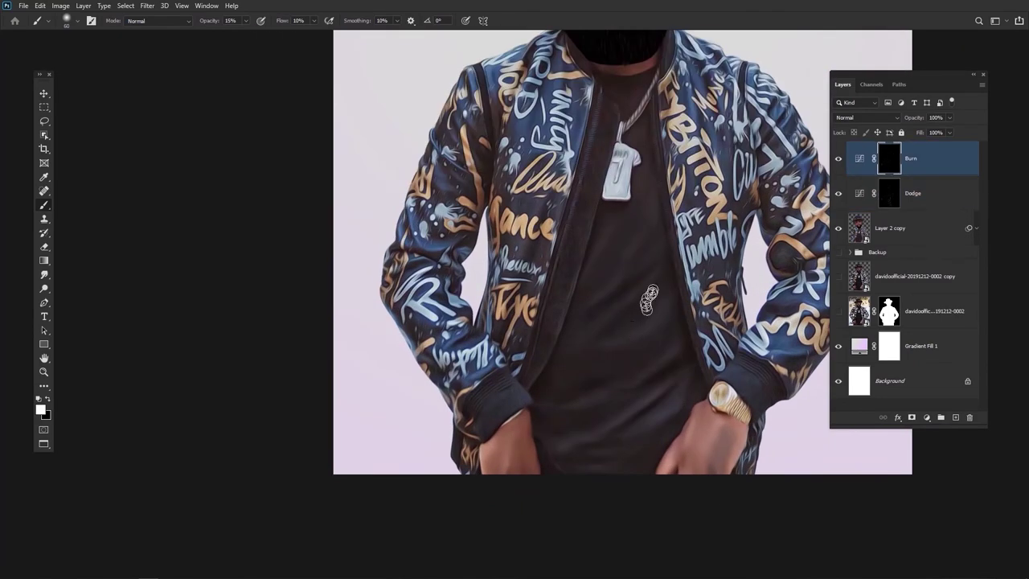
{"action": "scroll", "coordinate": [562, 386], "scroll_direction": "up", "scroll_amount": 3}
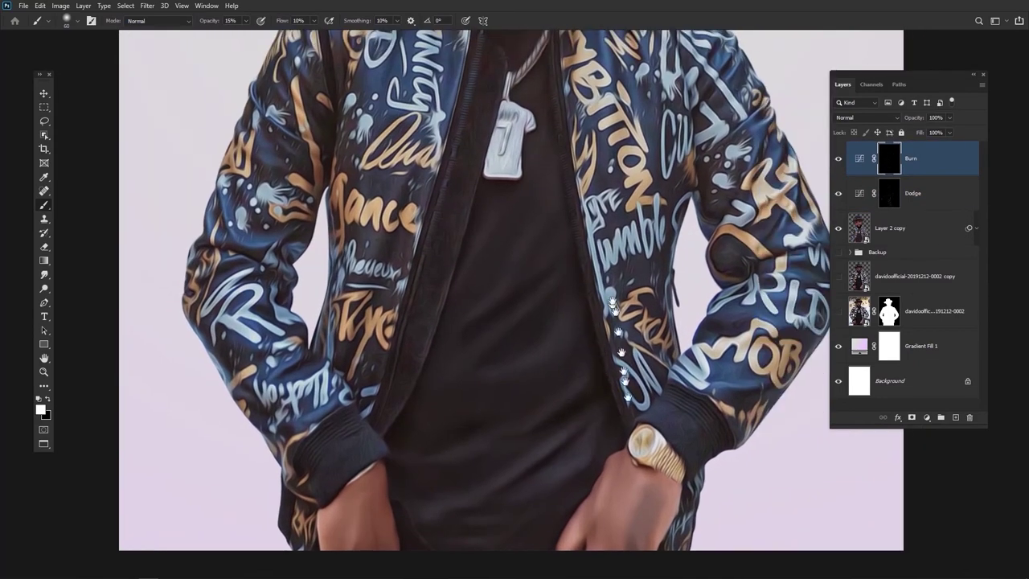
{"action": "scroll", "coordinate": [594, 411], "scroll_direction": "up", "scroll_amount": 2}
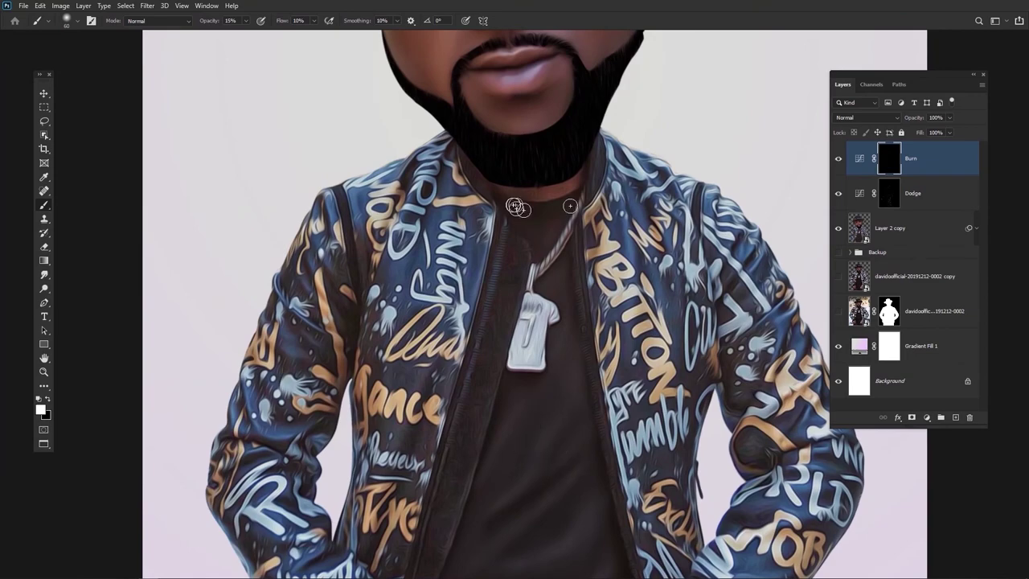
{"action": "scroll", "coordinate": [588, 480], "scroll_direction": "down", "scroll_amount": 3}
{"action": "scroll", "coordinate": [574, 436], "scroll_direction": "down", "scroll_amount": 2}
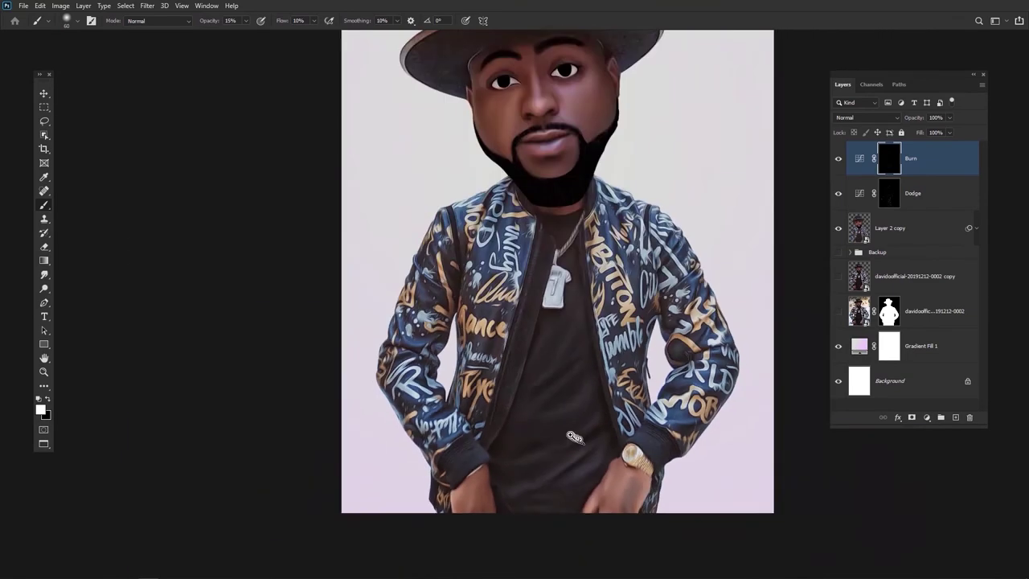
Open the Layer 2 copy smart object's contents and activate the Smudge tool
{"action": "left_click_drag", "start_coordinate": [574, 436], "coordinate": [555, 438]}
{"action": "left_click_drag", "start_coordinate": [660, 375], "coordinate": [622, 372]}
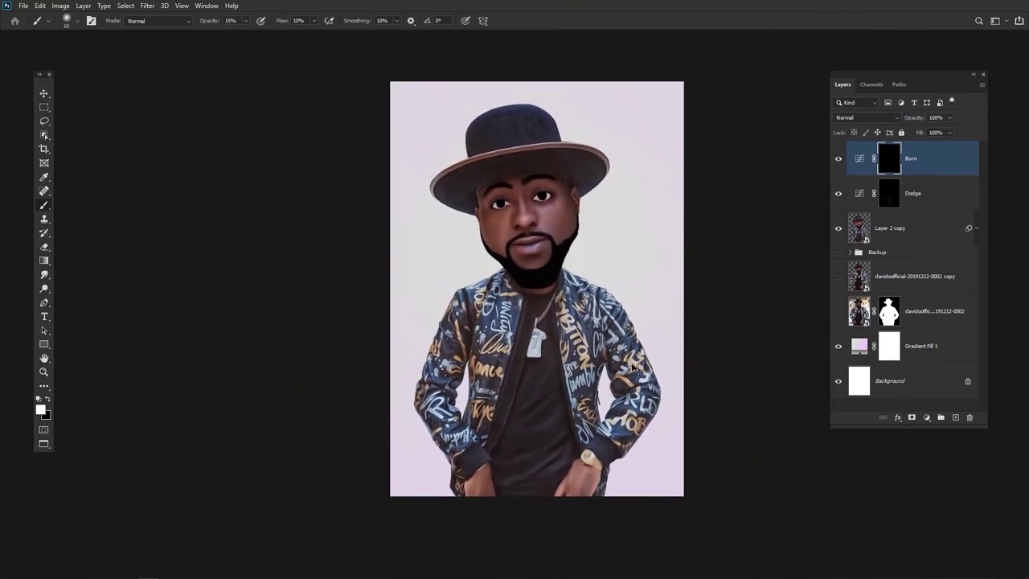
{"action": "scroll", "coordinate": [549, 227], "scroll_direction": "up", "scroll_amount": 2}
{"action": "scroll", "coordinate": [549, 228], "scroll_direction": "down", "scroll_amount": 2}
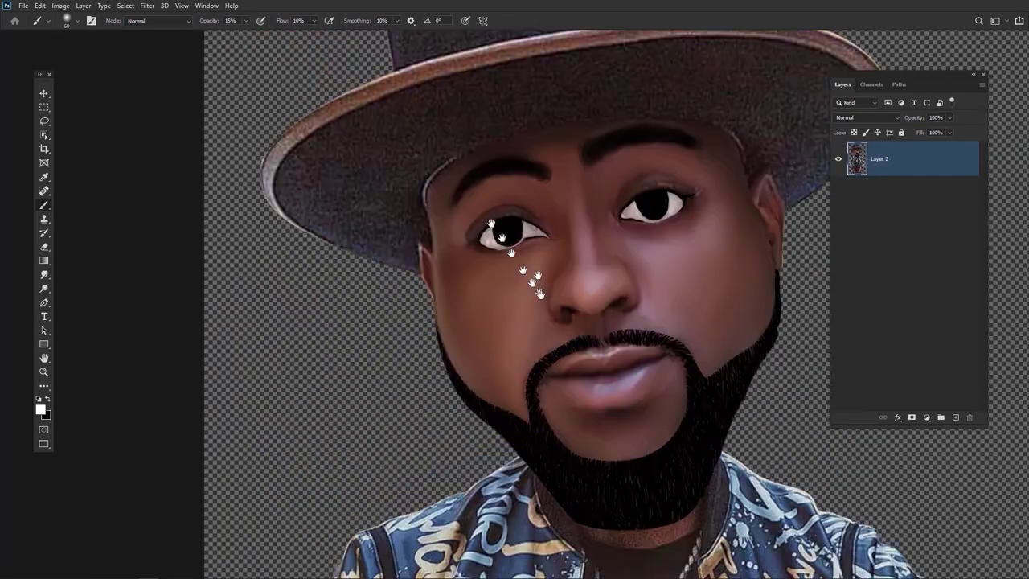
{"action": "right_click", "coordinate": [44, 274]}
{"action": "left_click", "coordinate": [80, 292]}
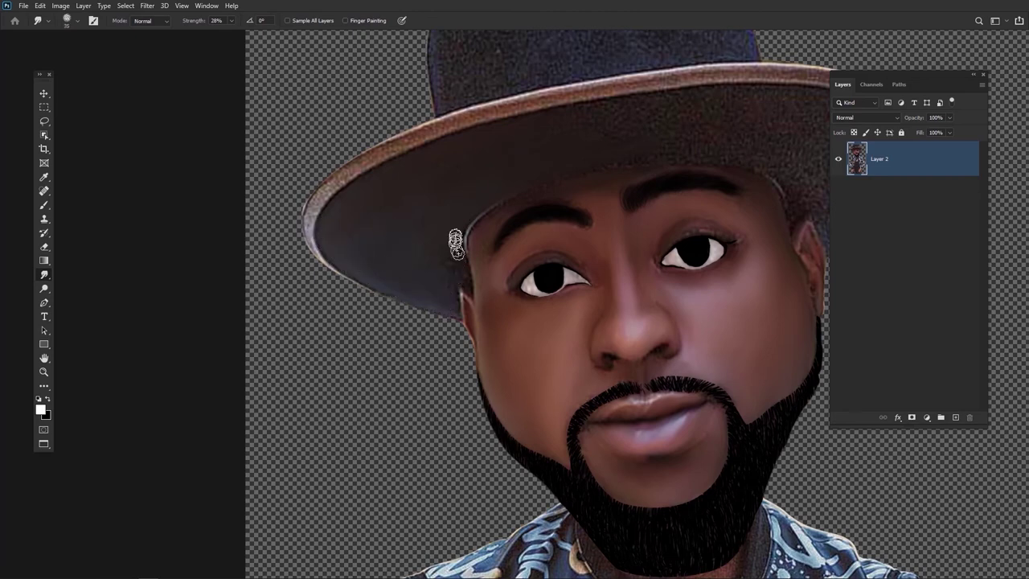
Smudge away the grain on the underside of the hat brim above the forehead, using a larger brush
{"action": "key", "text": "]"}
{"action": "key", "text": "]"}
{"action": "key", "text": "]"}
{"action": "left_click_drag", "start_coordinate": [631, 143], "coordinate": [516, 178]}
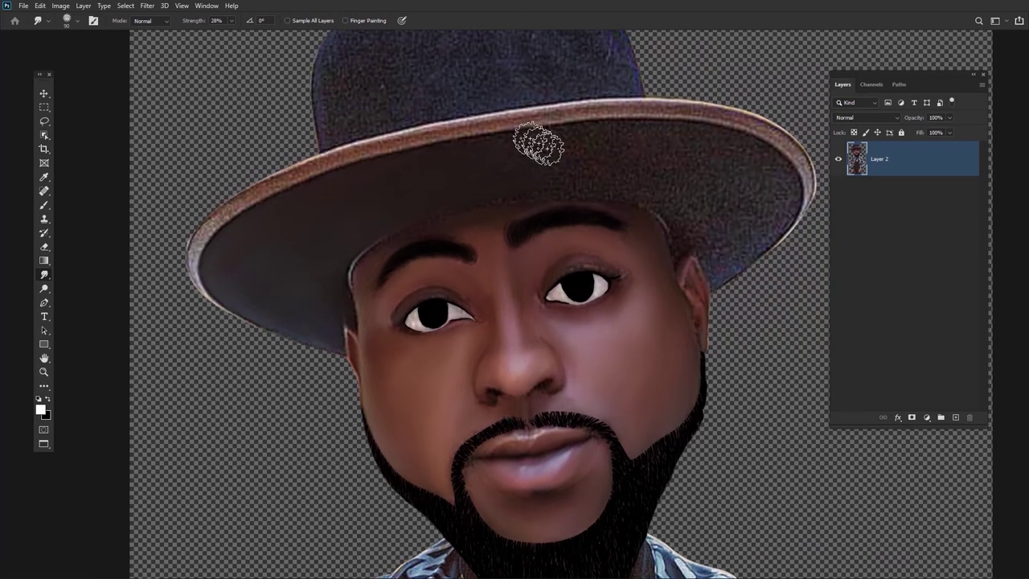
{"action": "mouse_move", "coordinate": [641, 169]}
{"action": "left_mouse_down"}
{"action": "mouse_move", "coordinate": [571, 175]}
{"action": "mouse_move", "coordinate": [637, 171]}
{"action": "left_mouse_up"}
{"action": "left_click_drag", "start_coordinate": [712, 174], "coordinate": [606, 205]}
Smooth the rest of the brim's underside out to the end above the visible ear, using a smaller Smudge brush
{"action": "key", "text": "["}
{"action": "key", "text": "["}
{"action": "key", "text": "["}
{"action": "key", "text": "["}
{"action": "key", "text": "["}
{"action": "key", "text": "["}
{"action": "key", "text": "["}
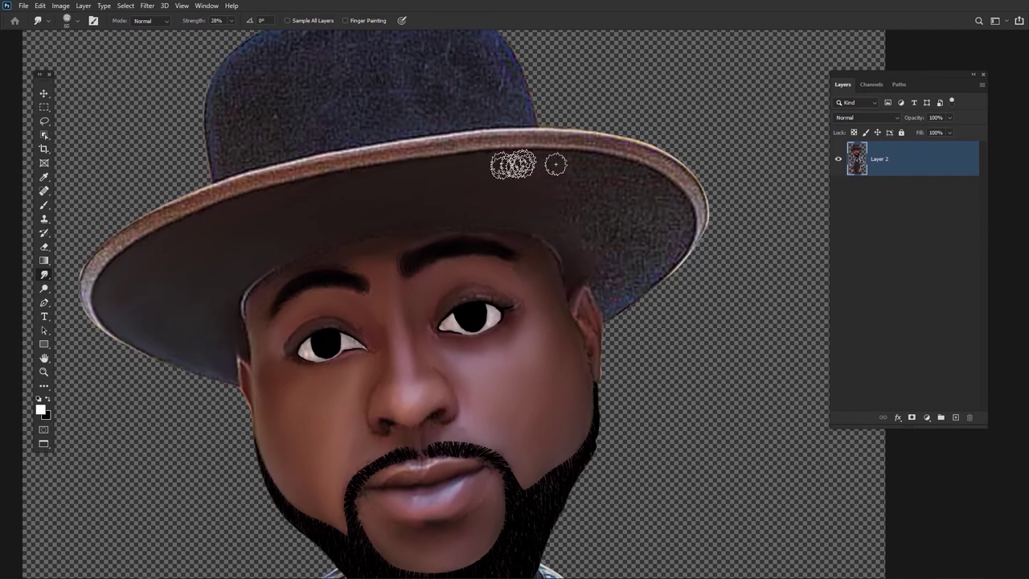
{"action": "key", "text": "]"}
{"action": "mouse_move", "coordinate": [547, 161]}
{"action": "left_mouse_down"}
{"action": "mouse_move", "coordinate": [626, 179]}
{"action": "mouse_move", "coordinate": [672, 250]}
{"action": "mouse_move", "coordinate": [661, 254]}
{"action": "mouse_move", "coordinate": [562, 191]}
{"action": "mouse_move", "coordinate": [604, 280]}
{"action": "mouse_move", "coordinate": [608, 222]}
{"action": "mouse_move", "coordinate": [670, 201]}
{"action": "mouse_move", "coordinate": [677, 217]}
{"action": "mouse_move", "coordinate": [574, 234]}
{"action": "mouse_move", "coordinate": [671, 258]}
{"action": "left_mouse_up"}
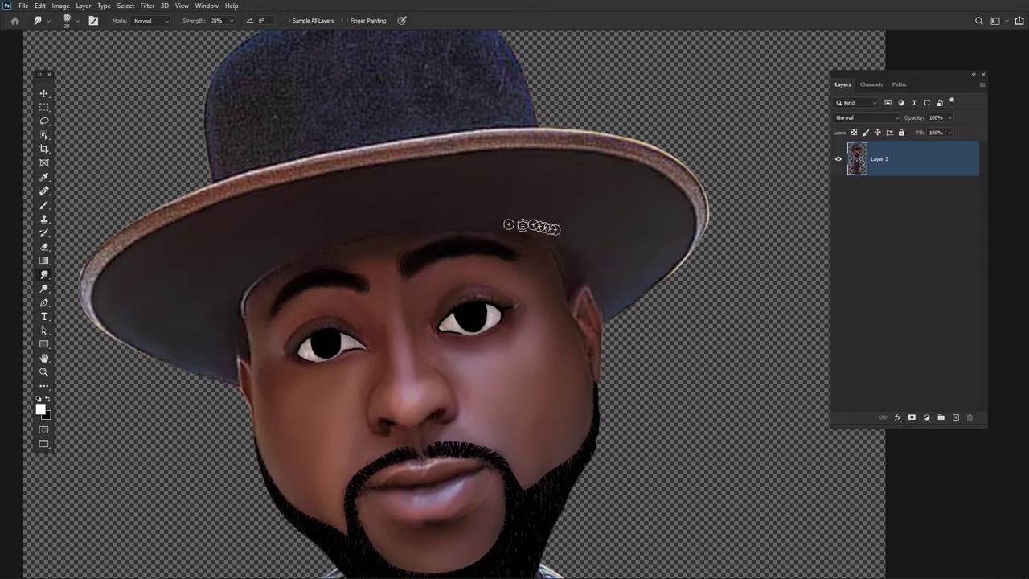
Duplicate Layer 2 inside the smart object and clip the copy to the original layer
{"action": "left_click_drag", "start_coordinate": [314, 141], "coordinate": [298, 219]}
{"action": "key", "text": "bracketright"}
{"action": "key", "text": "bracketright"}
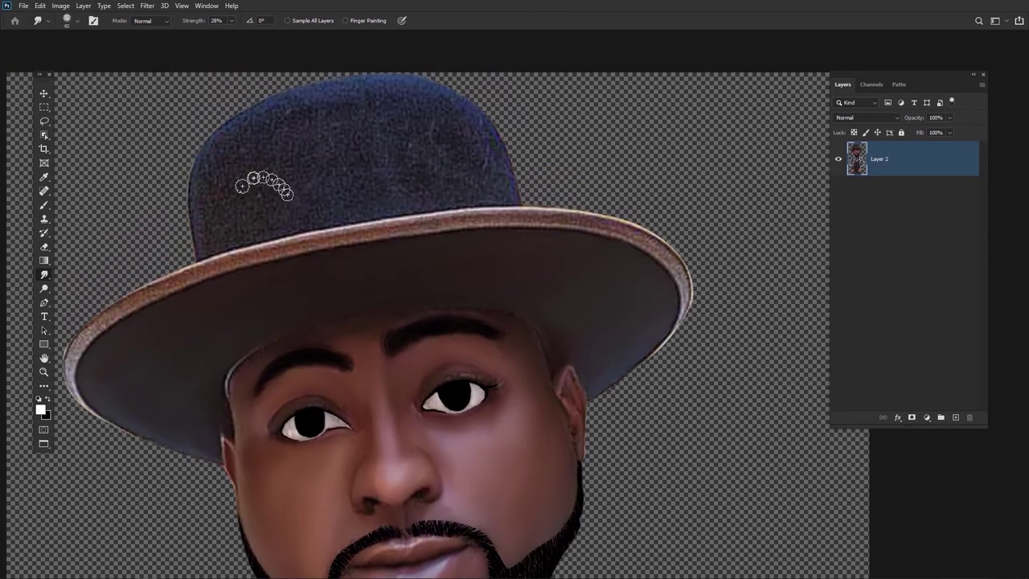
{"action": "key", "text": "ctrl+j"}
{"action": "key", "text": "ctrl+alt+g"}
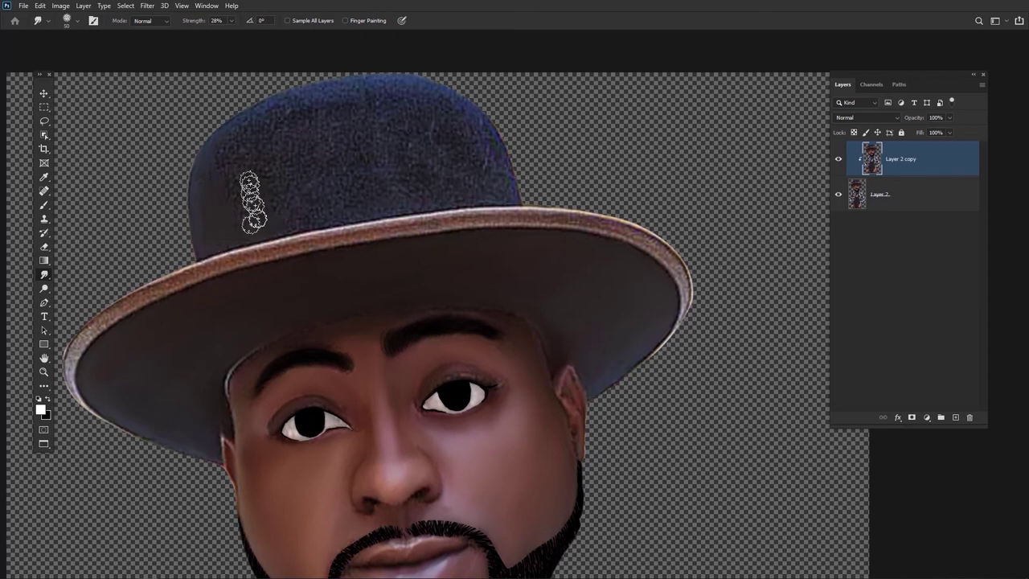
Smudge the fabric grain on the hat's crown into a smooth painted surface on the clipped copy
{"action": "key", "text": "bracketright"}
{"action": "key", "text": "bracketright"}
{"action": "key", "text": "bracketright"}
{"action": "key", "text": "bracketright"}
{"action": "key", "text": "bracketright"}
{"action": "mouse_move", "coordinate": [261, 172]}
{"action": "left_mouse_down"}
{"action": "mouse_move", "coordinate": [287, 197]}
{"action": "mouse_move", "coordinate": [219, 153]}
{"action": "mouse_move", "coordinate": [215, 173]}
{"action": "mouse_move", "coordinate": [306, 92]}
{"action": "mouse_move", "coordinate": [334, 83]}
{"action": "mouse_move", "coordinate": [353, 88]}
{"action": "mouse_move", "coordinate": [235, 125]}
{"action": "mouse_move", "coordinate": [227, 136]}
{"action": "mouse_move", "coordinate": [399, 92]}
{"action": "mouse_move", "coordinate": [255, 117]}
{"action": "mouse_move", "coordinate": [454, 108]}
{"action": "mouse_move", "coordinate": [508, 168]}
{"action": "mouse_move", "coordinate": [429, 120]}
{"action": "mouse_move", "coordinate": [411, 156]}
{"action": "mouse_move", "coordinate": [335, 136]}
{"action": "mouse_move", "coordinate": [345, 164]}
{"action": "mouse_move", "coordinate": [303, 161]}
{"action": "mouse_move", "coordinate": [227, 129]}
{"action": "mouse_move", "coordinate": [195, 169]}
{"action": "mouse_move", "coordinate": [223, 140]}
{"action": "mouse_move", "coordinate": [308, 188]}
{"action": "mouse_move", "coordinate": [466, 178]}
{"action": "mouse_move", "coordinate": [377, 172]}
{"action": "mouse_move", "coordinate": [375, 148]}
{"action": "mouse_move", "coordinate": [377, 202]}
{"action": "mouse_move", "coordinate": [429, 187]}
{"action": "mouse_move", "coordinate": [507, 187]}
{"action": "mouse_move", "coordinate": [259, 210]}
{"action": "mouse_move", "coordinate": [399, 183]}
{"action": "mouse_move", "coordinate": [456, 187]}
{"action": "mouse_move", "coordinate": [359, 193]}
{"action": "mouse_move", "coordinate": [221, 236]}
{"action": "mouse_move", "coordinate": [436, 112]}
{"action": "mouse_move", "coordinate": [369, 181]}
{"action": "left_mouse_up"}
{"action": "left_click_drag", "start_coordinate": [278, 193], "coordinate": [341, 129]}
Smooth the crown's lower edge and the tan rim of the hat brim with a smaller Smudge brush
{"action": "key", "text": "bracketleft"}
{"action": "key", "text": "bracketleft"}
{"action": "key", "text": "bracketleft"}
{"action": "key", "text": "bracketleft"}
{"action": "key", "text": "bracketleft"}
{"action": "mouse_move", "coordinate": [233, 224]}
{"action": "left_mouse_down"}
{"action": "mouse_move", "coordinate": [175, 246]}
{"action": "mouse_move", "coordinate": [310, 192]}
{"action": "mouse_move", "coordinate": [350, 191]}
{"action": "mouse_move", "coordinate": [299, 198]}
{"action": "mouse_move", "coordinate": [413, 165]}
{"action": "mouse_move", "coordinate": [586, 151]}
{"action": "mouse_move", "coordinate": [576, 153]}
{"action": "mouse_move", "coordinate": [731, 179]}
{"action": "mouse_move", "coordinate": [751, 253]}
{"action": "mouse_move", "coordinate": [664, 158]}
{"action": "mouse_move", "coordinate": [682, 152]}
{"action": "left_mouse_up"}
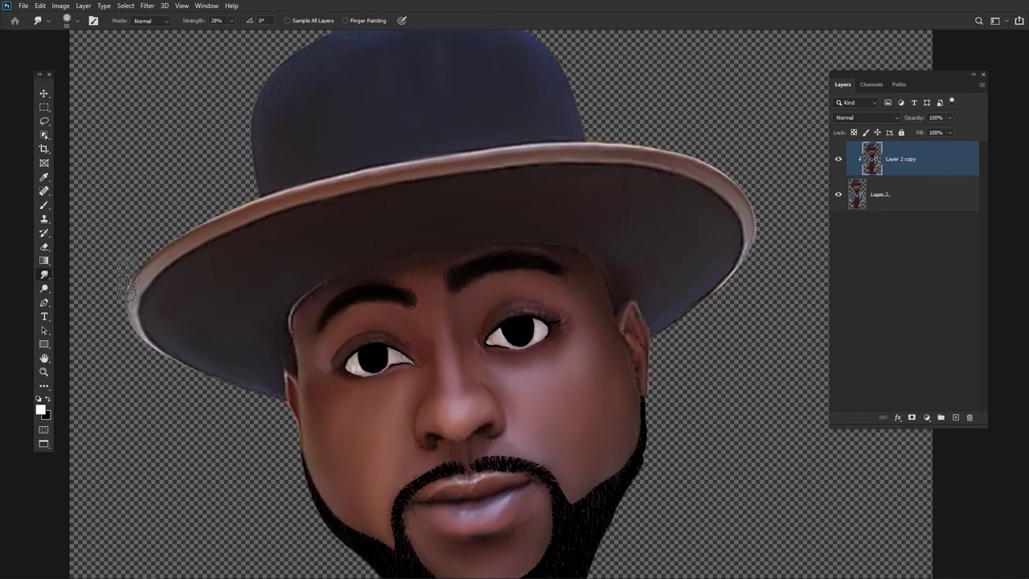
Return to the main document with the hat edits saved and reduce the scale of the Gradient Fill 1 background
{"action": "left_click_drag", "start_coordinate": [606, 271], "coordinate": [555, 271]}
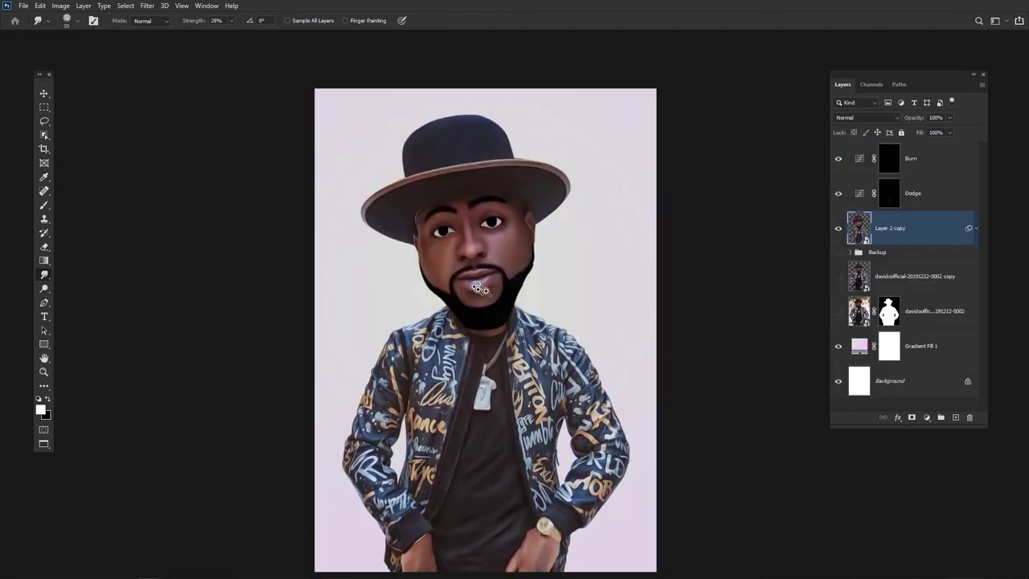
{"action": "scroll", "coordinate": [540, 269], "scroll_direction": "up", "scroll_amount": 5}
{"action": "left_click_drag", "start_coordinate": [540, 270], "coordinate": [474, 271]}
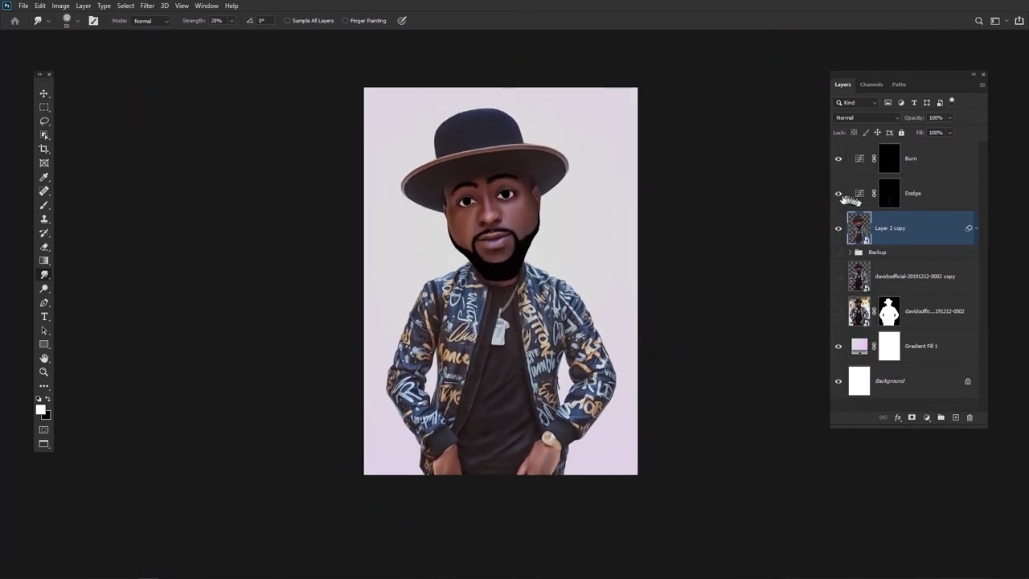
{"action": "double_click", "coordinate": [859, 347]}
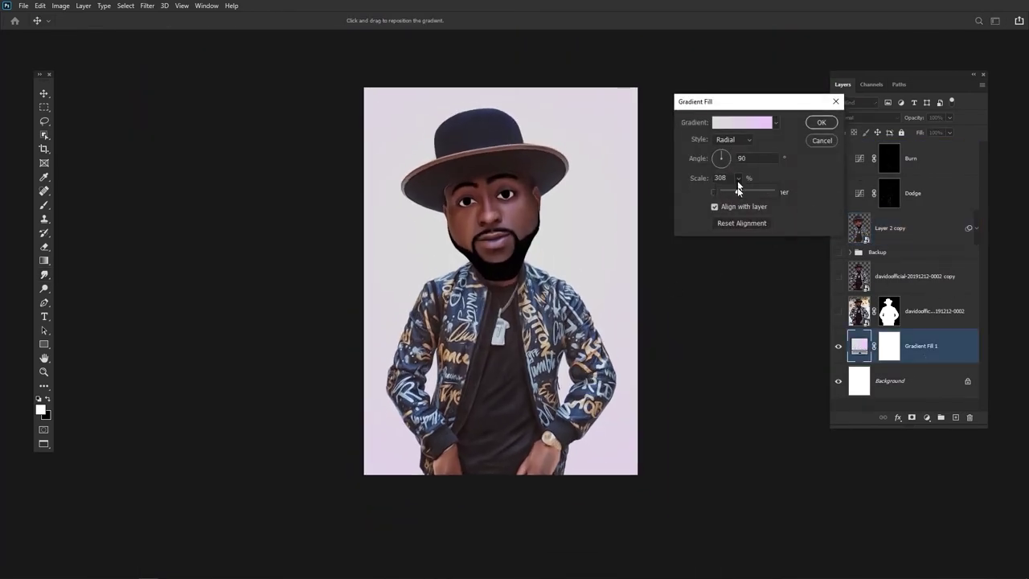
{"action": "key", "text": "Return"}
Group the Burn, Dodge and Layer 2 copy layers together
{"action": "left_click", "coordinate": [934, 164]}
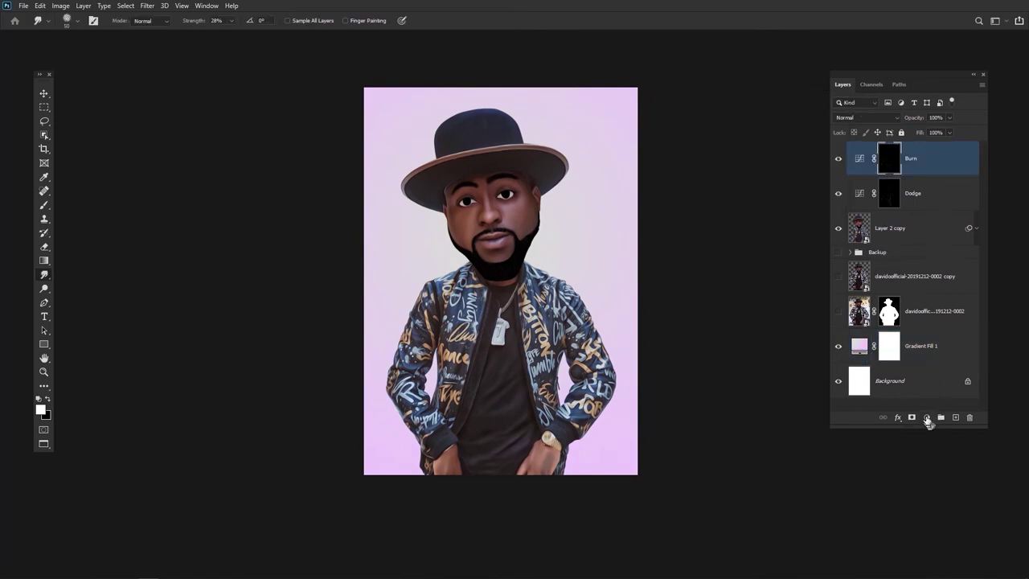
{"action": "left_click", "coordinate": [927, 229], "text": "shift"}
{"action": "key", "text": "ctrl+g"}
Add a Vibrance adjustment clipped to the caricature group, with Vibrance +55 and Saturation +4
{"action": "left_click", "coordinate": [926, 417]}
{"action": "left_click", "coordinate": [960, 299]}
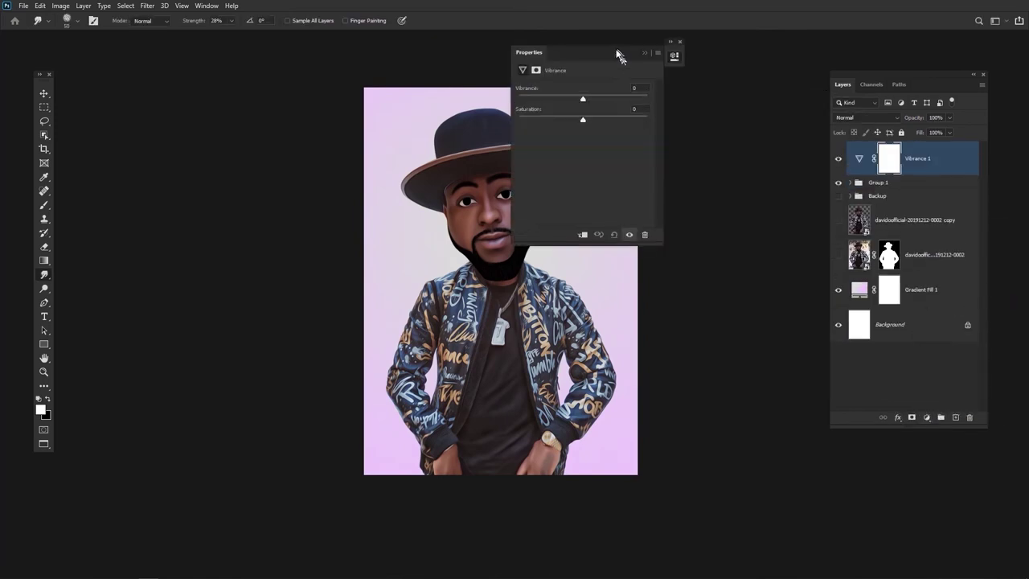
{"action": "left_click_drag", "start_coordinate": [619, 51], "coordinate": [715, 65]}
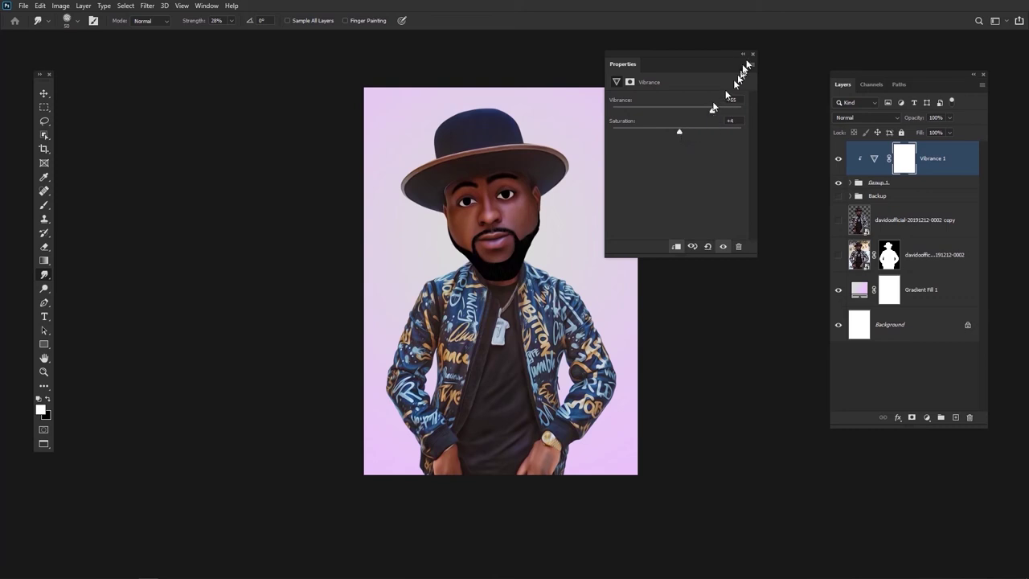
{"action": "left_click", "coordinate": [752, 54]}
{"action": "scroll", "coordinate": [513, 315], "scroll_direction": "up", "scroll_amount": 3}
Group the Vibrance 1 adjustment with Group 1 and name the new group Final
{"action": "left_click", "coordinate": [881, 184], "text": "shift"}
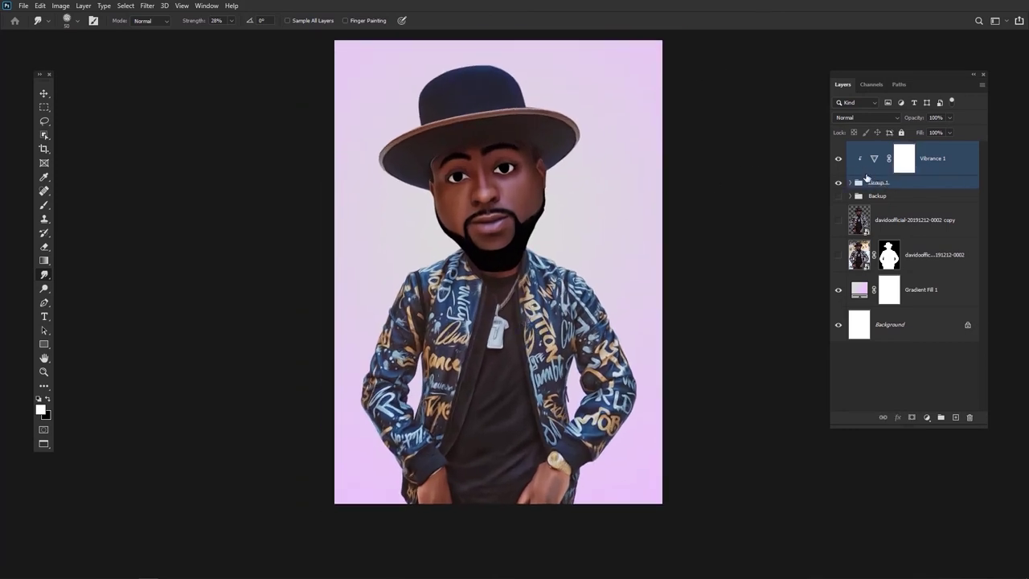
{"action": "key", "text": "ctrl+g"}
{"action": "double_click", "coordinate": [877, 148]}
{"action": "type", "text": "Final"}
{"action": "key", "text": "Return"}
Duplicate the Final group, hide the original and convert the copy to a smart object
{"action": "key", "text": "ctrl+j"}
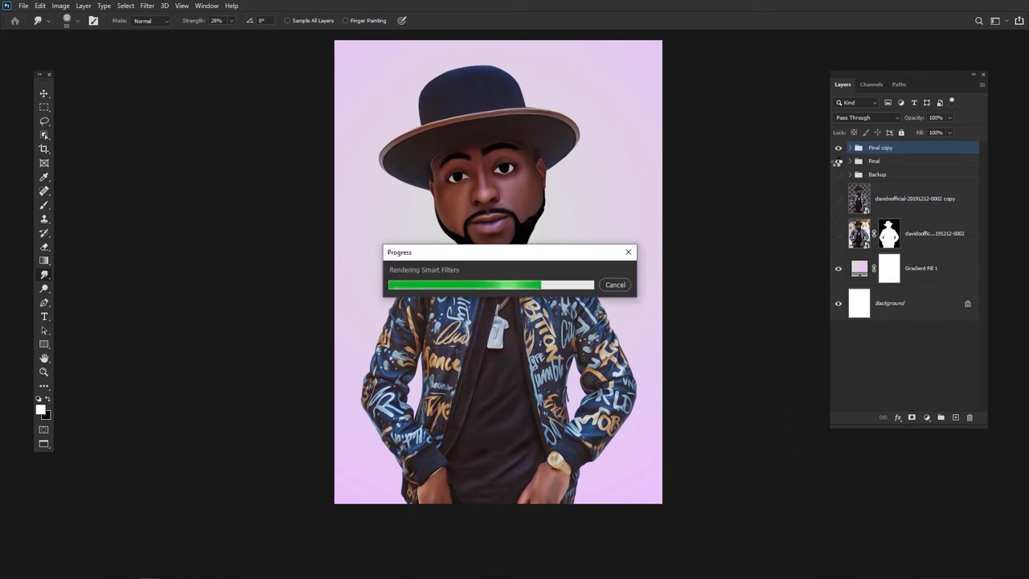
{"action": "left_click", "coordinate": [838, 162]}
{"action": "right_click", "coordinate": [874, 154]}
{"action": "left_click", "coordinate": [868, 290]}
Open the Camera Raw filter on Final copy, dismiss its welcome screen and widen the filter window
{"action": "left_click", "coordinate": [147, 6]}
{"action": "left_click", "coordinate": [162, 72]}
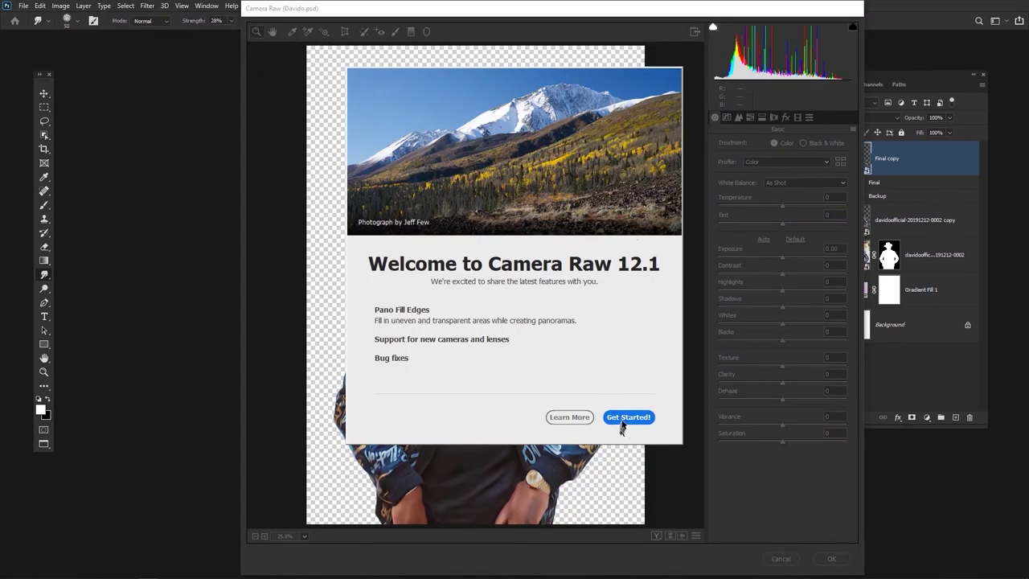
{"action": "left_click", "coordinate": [623, 419]}
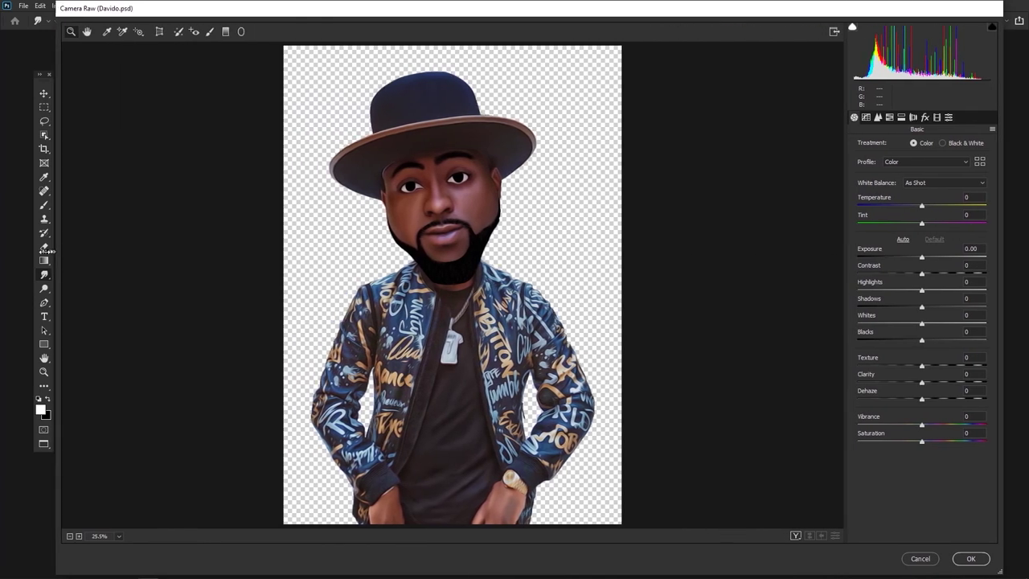
{"action": "left_click_drag", "start_coordinate": [46, 251], "coordinate": [18, 257]}
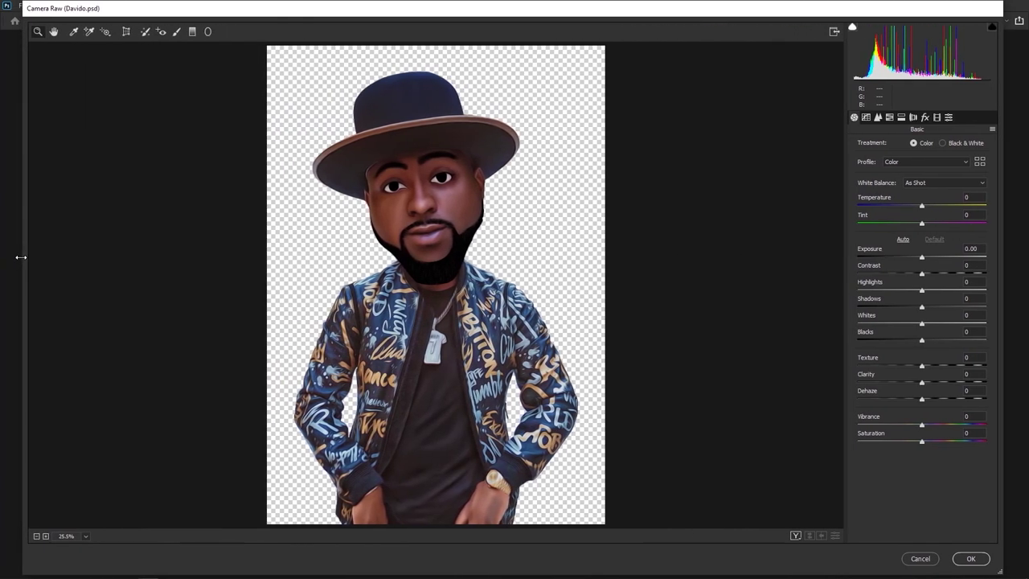
In the HSL adjustments, shift the yellow hue fully toward orange and set the saturation of Oranges to +44 and Yellows to +32
{"action": "left_click", "coordinate": [889, 118]}
{"action": "left_click_drag", "start_coordinate": [921, 220], "coordinate": [858, 225]}
{"action": "left_click_drag", "start_coordinate": [921, 203], "coordinate": [943, 221]}
{"action": "left_click", "coordinate": [898, 146]}
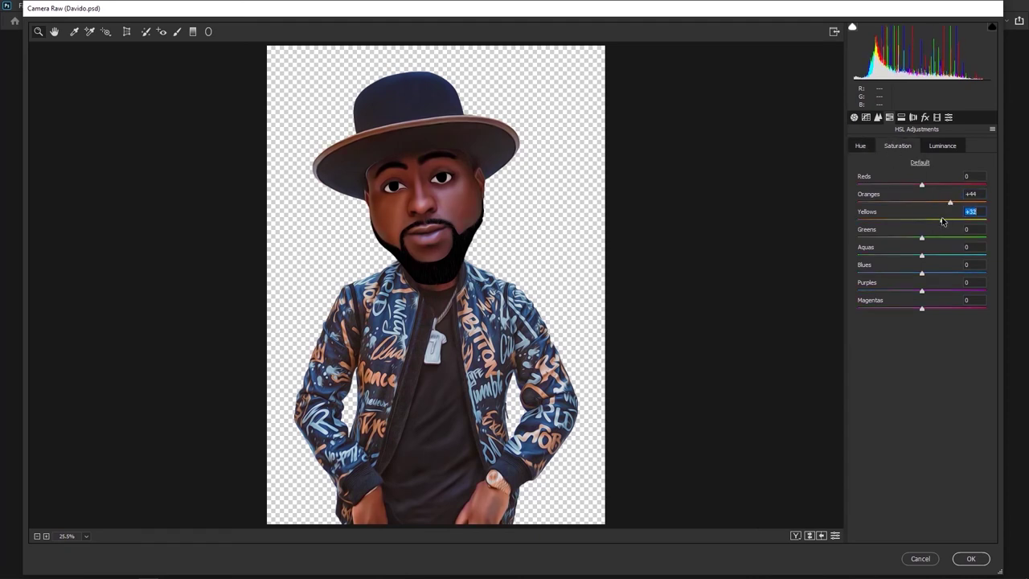
{"action": "left_click", "coordinate": [862, 147]}
{"action": "left_click", "coordinate": [854, 118]}
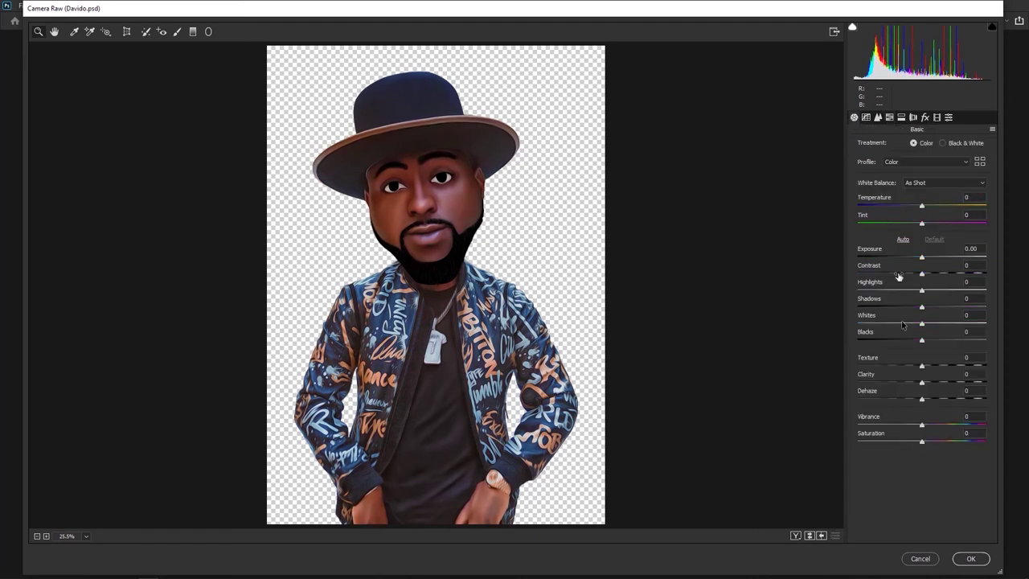
Compare the Camera Raw grade before and after, apply it, and toggle the smart filter to check its effect on Final copy
{"action": "left_click", "coordinate": [795, 535]}
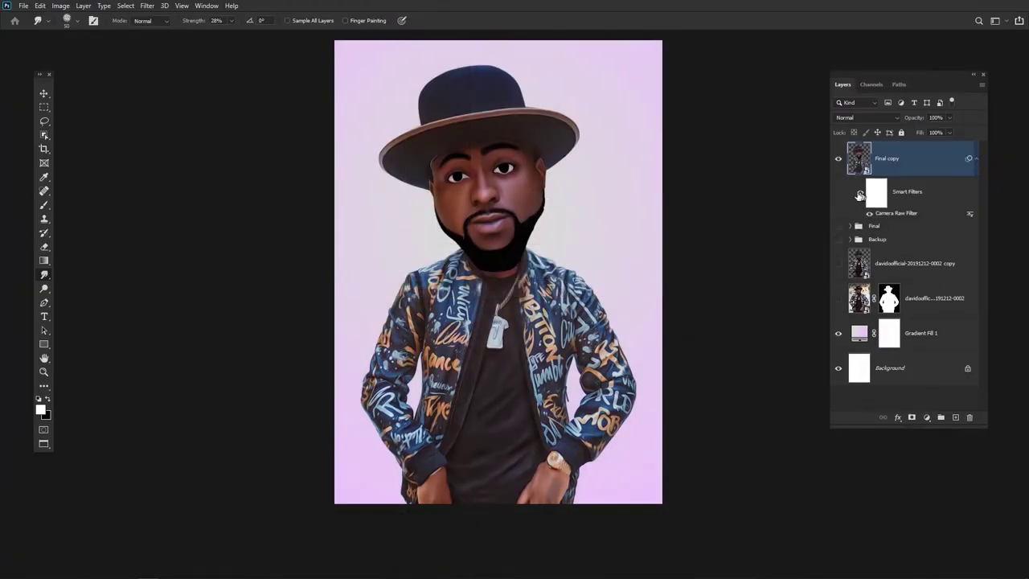
{"action": "left_click", "coordinate": [859, 194]}
{"action": "scroll", "coordinate": [591, 359], "scroll_direction": "down", "scroll_amount": 2}
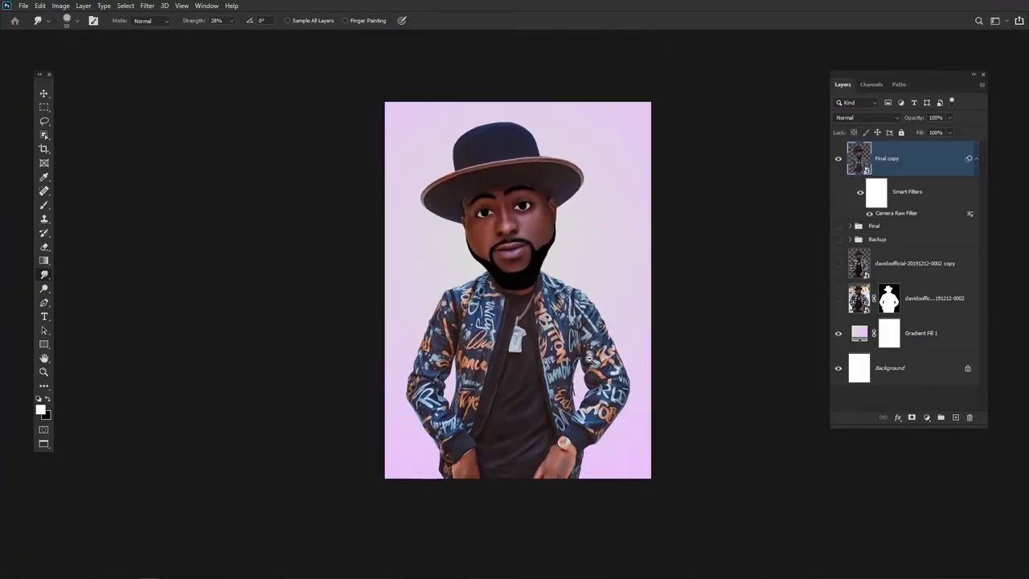
{"action": "scroll", "coordinate": [584, 291], "scroll_direction": "up", "scroll_amount": 3}
{"action": "scroll", "coordinate": [566, 402], "scroll_direction": "down", "scroll_amount": 2}
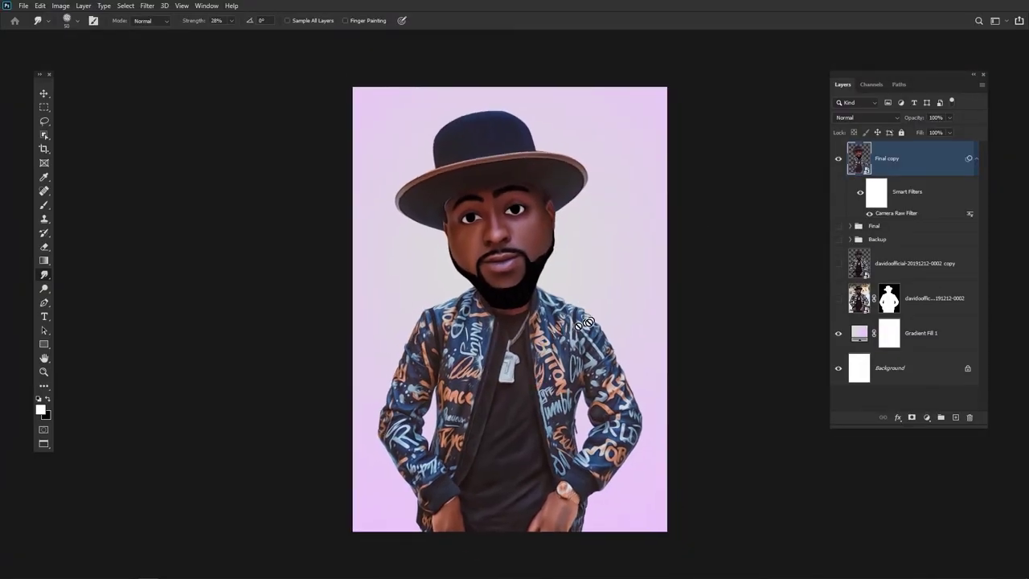
Replace the gradient of Gradient Fill 1 with the Purple_02 preset and adjust the radial gradient's scale
{"action": "double_click", "coordinate": [859, 333]}
{"action": "left_click", "coordinate": [741, 120]}
{"action": "left_click", "coordinate": [652, 214]}
{"action": "left_click", "coordinate": [666, 231]}
{"action": "left_click", "coordinate": [652, 213]}
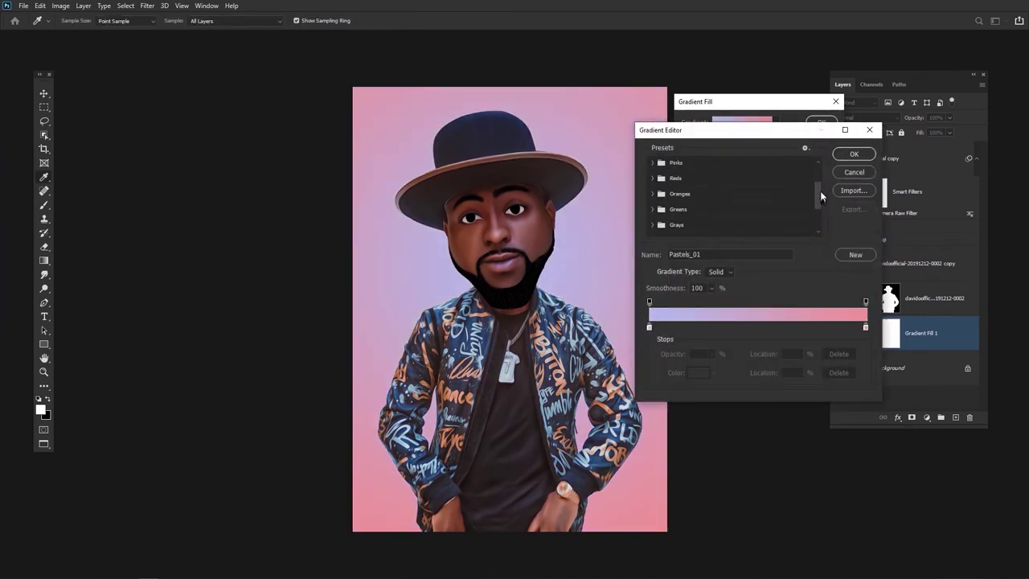
{"action": "left_click", "coordinate": [652, 195]}
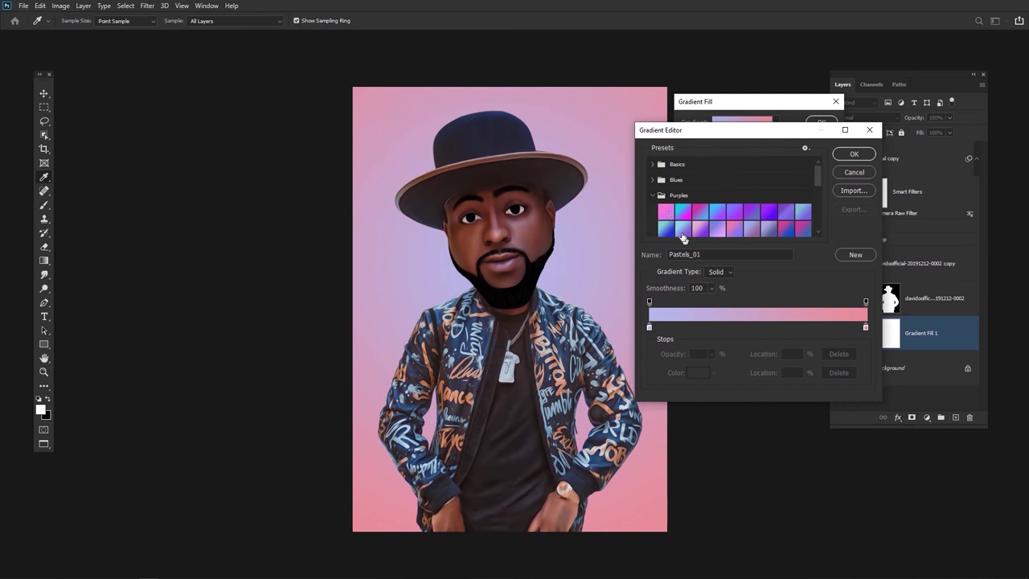
{"action": "left_click", "coordinate": [666, 213]}
{"action": "left_click", "coordinate": [683, 213]}
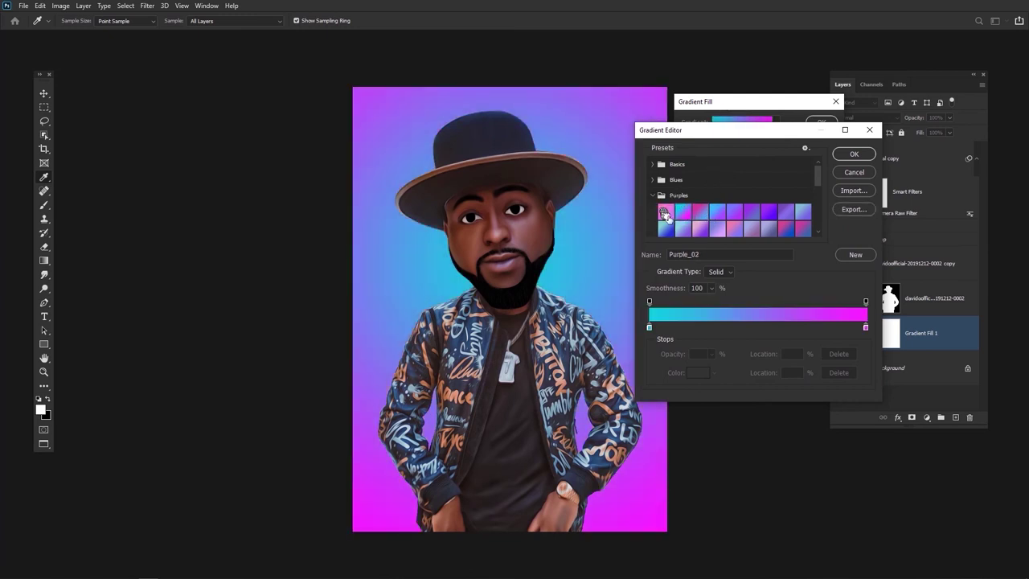
{"action": "left_click", "coordinate": [854, 154]}
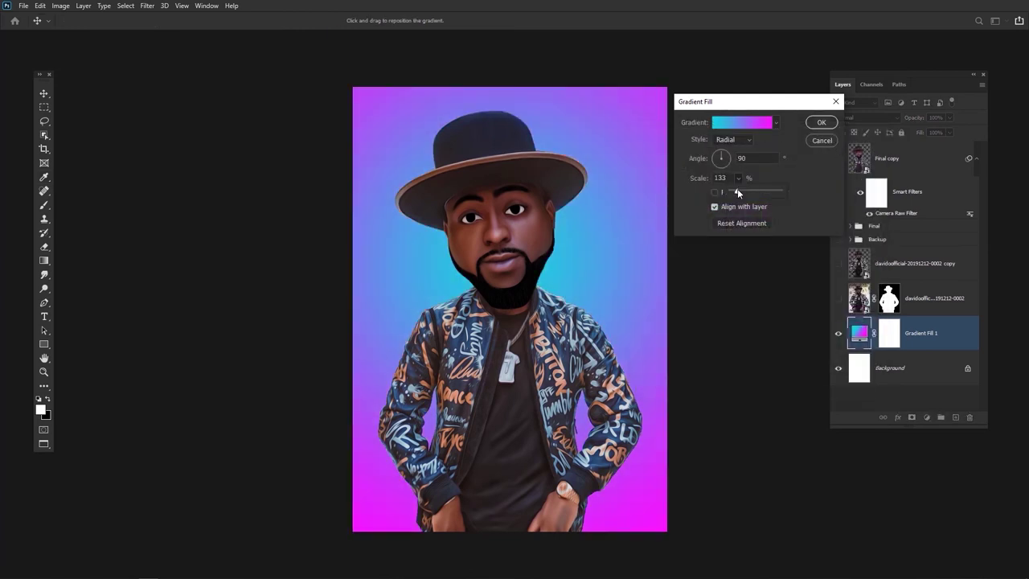
{"action": "left_click", "coordinate": [820, 122]}
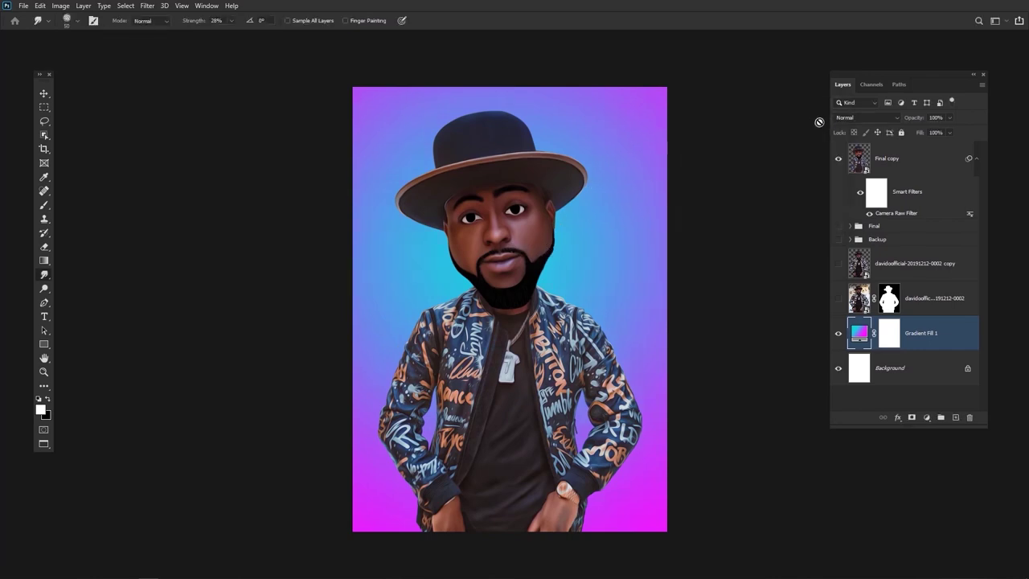
Open Liquify on Final copy and push both jacket sleeves inward with a large Forward Warp brush of about size 914
{"action": "scroll", "coordinate": [561, 387], "scroll_direction": "up", "scroll_amount": 1}
{"action": "left_click", "coordinate": [976, 159]}
{"action": "left_click", "coordinate": [932, 163]}
{"action": "left_click", "coordinate": [147, 6]}
{"action": "left_click", "coordinate": [160, 91]}
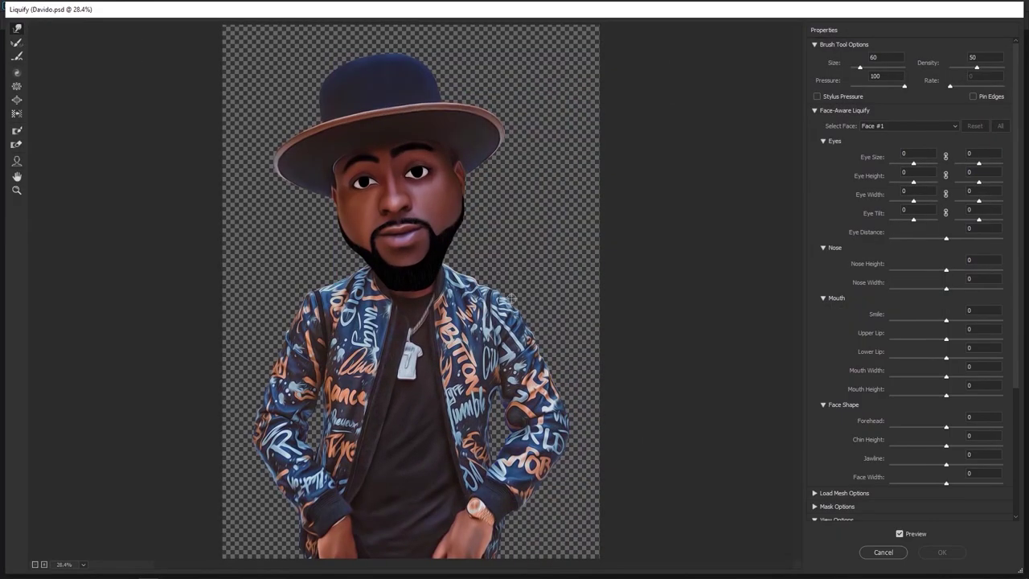
{"action": "left_click_drag", "start_coordinate": [511, 299], "coordinate": [542, 300]}
{"action": "left_click_drag", "start_coordinate": [584, 359], "coordinate": [561, 358]}
{"action": "left_click_drag", "start_coordinate": [594, 475], "coordinate": [582, 389]}
{"action": "left_click_drag", "start_coordinate": [229, 480], "coordinate": [265, 500]}
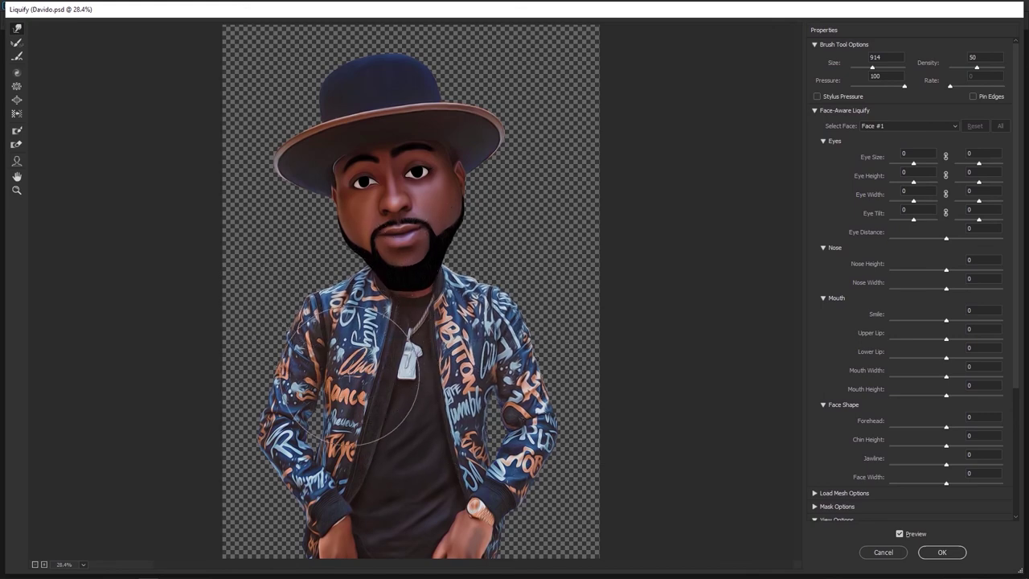
Partly reconstruct the sleeve warp to soften it and apply the Liquify filter
{"action": "left_click_drag", "start_coordinate": [1016, 330], "coordinate": [1018, 456]}
{"action": "left_click", "coordinate": [872, 511]}
{"action": "mouse_move", "coordinate": [723, 68]}
{"action": "left_mouse_down"}
{"action": "mouse_move", "coordinate": [629, 79]}
{"action": "mouse_move", "coordinate": [735, 80]}
{"action": "left_mouse_up"}
{"action": "left_click", "coordinate": [767, 51]}
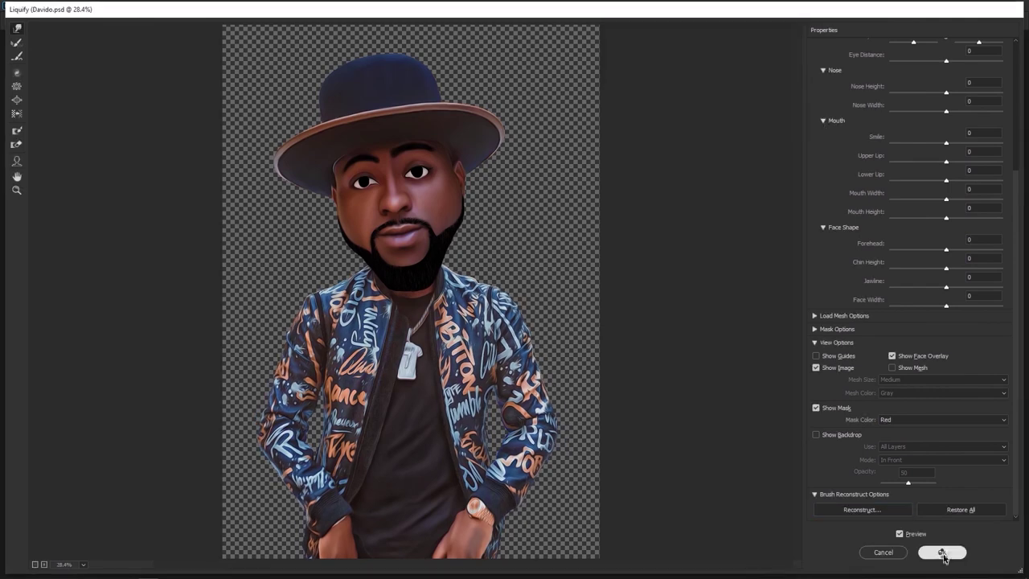
{"action": "left_click", "coordinate": [941, 552]}
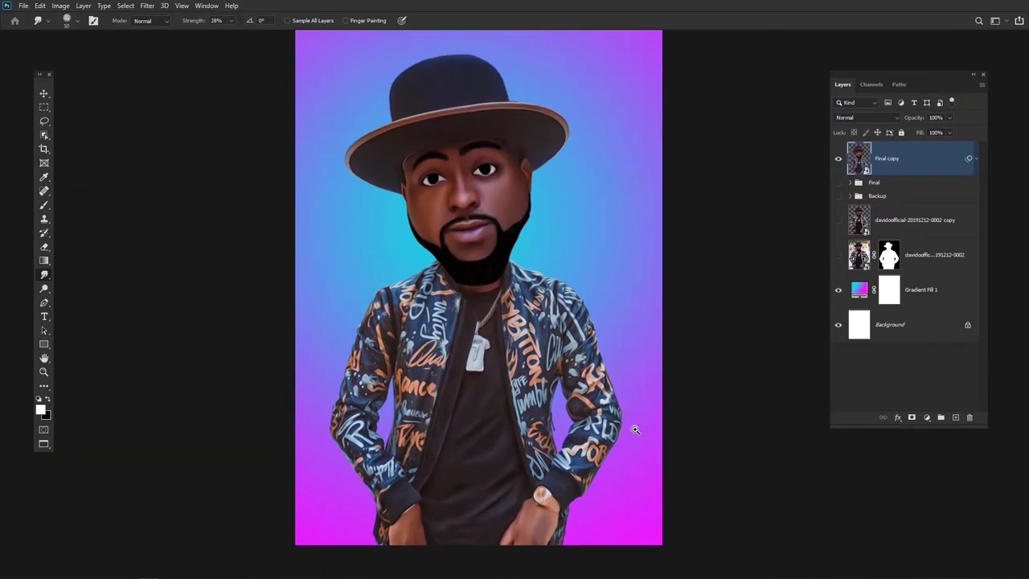
Start Liquify again on Final copy and slim the arms and lower body, first with a size 2139 brush and with smaller brushes for details
{"action": "key", "text": "ctrl+shift+x"}
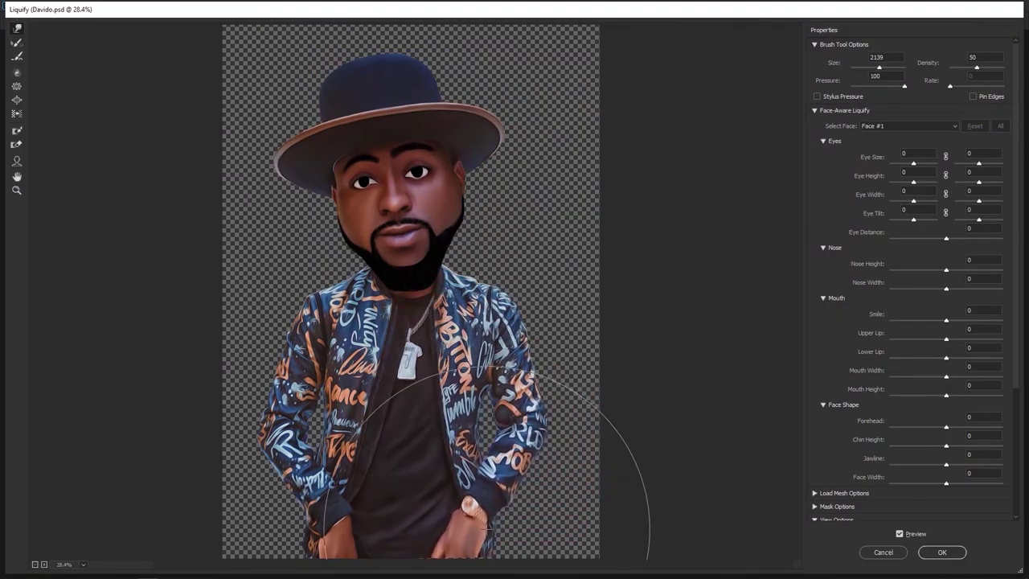
{"action": "left_click_drag", "start_coordinate": [247, 454], "coordinate": [256, 449]}
{"action": "mouse_move", "coordinate": [317, 422]}
{"action": "left_mouse_down"}
{"action": "mouse_move", "coordinate": [328, 425]}
{"action": "mouse_move", "coordinate": [293, 440]}
{"action": "left_mouse_up"}
{"action": "left_click_drag", "start_coordinate": [495, 402], "coordinate": [478, 398]}
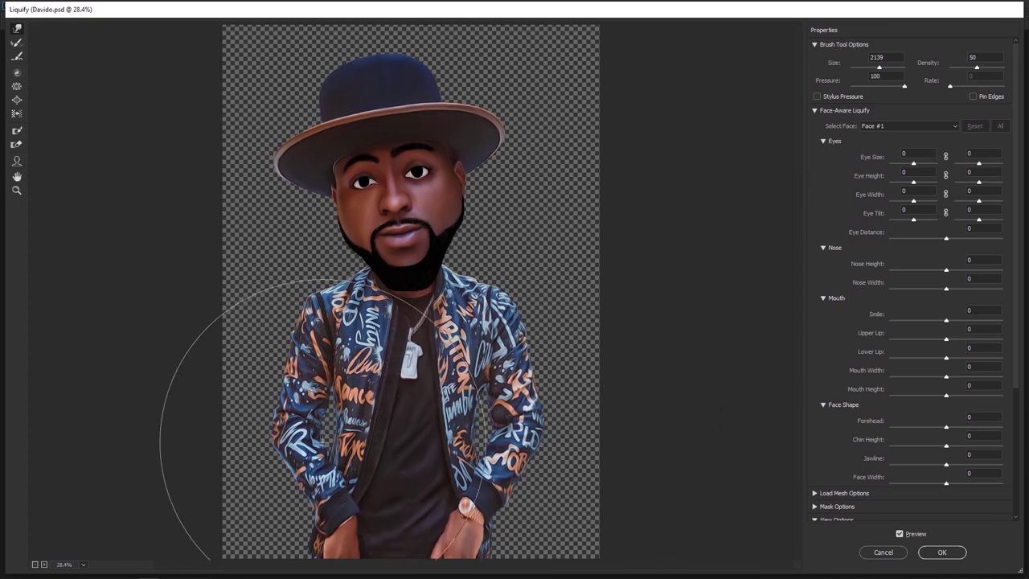
{"action": "left_click_drag", "start_coordinate": [267, 547], "coordinate": [276, 546]}
{"action": "left_click_drag", "start_coordinate": [309, 418], "coordinate": [255, 395]}
{"action": "left_click_drag", "start_coordinate": [308, 453], "coordinate": [291, 447]}
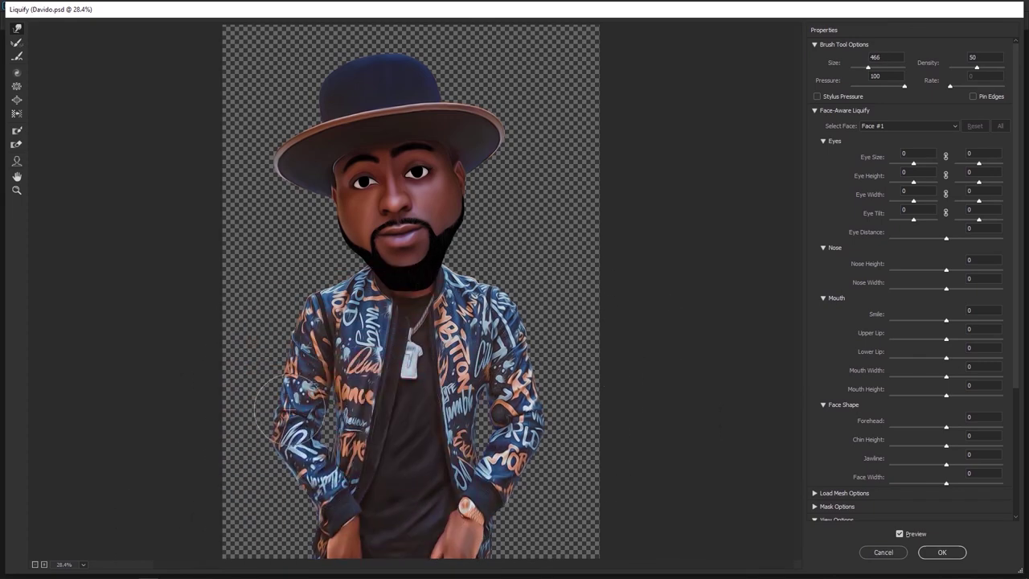
{"action": "key", "text": "bracketright"}
{"action": "key", "text": "bracketright"}
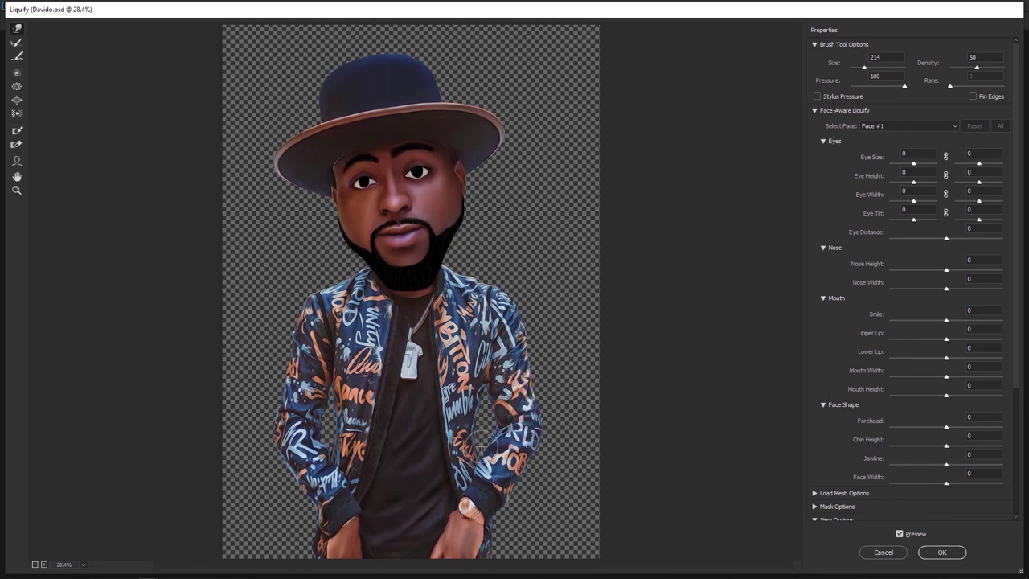
Reduce the body-slimming warp with Reconstruct and apply this second Liquify filter
{"action": "scroll", "coordinate": [908, 322], "scroll_direction": "down", "scroll_amount": 5}
{"action": "left_click", "coordinate": [861, 509]}
{"action": "left_click_drag", "start_coordinate": [723, 68], "coordinate": [660, 70]}
{"action": "left_click", "coordinate": [759, 70]}
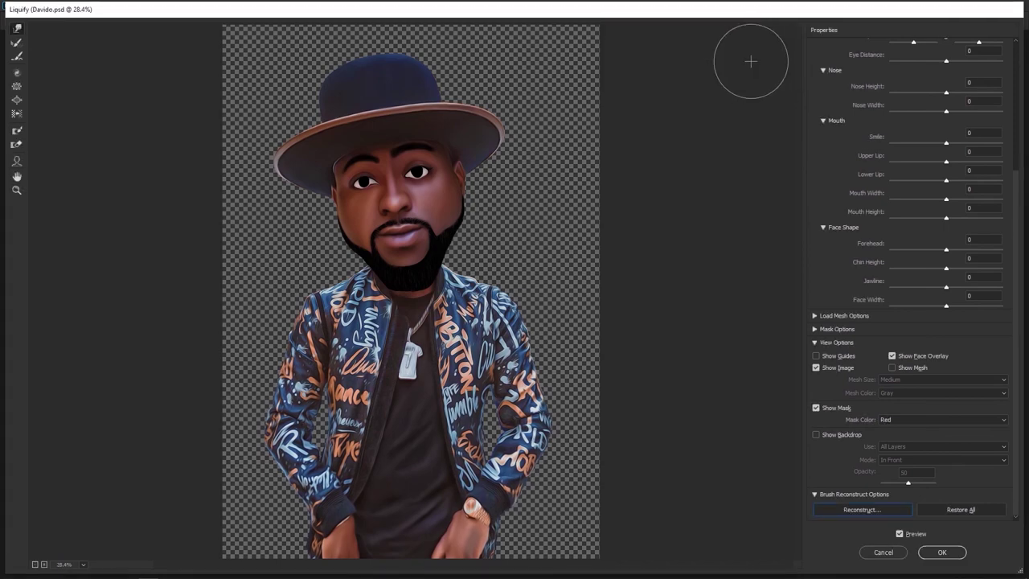
{"action": "left_click", "coordinate": [942, 552]}
Set the new layer above Final copy to Overlay blending and choose orange as the brush colour
{"action": "left_click", "coordinate": [866, 117]}
{"action": "left_click", "coordinate": [854, 233]}
{"action": "left_click", "coordinate": [44, 205]}
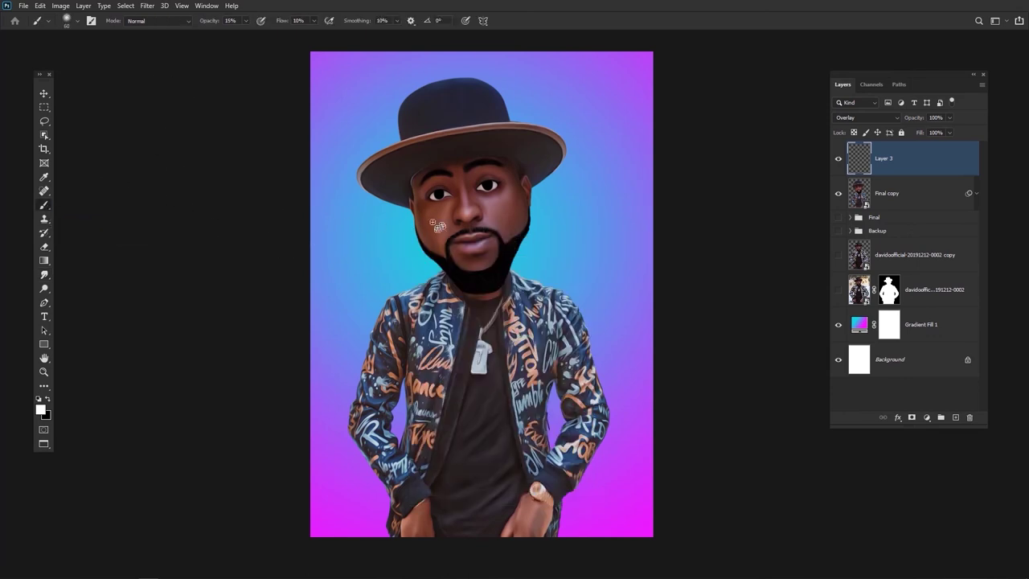
{"action": "left_click", "coordinate": [43, 410]}
{"action": "left_click_drag", "start_coordinate": [530, 273], "coordinate": [530, 267]}
{"action": "left_click", "coordinate": [616, 132]}
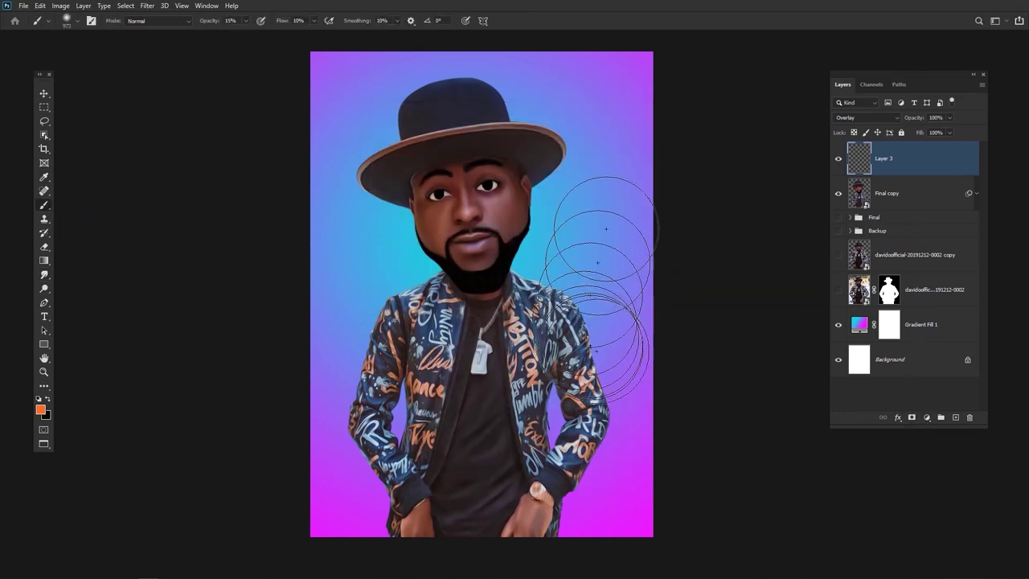
With brush opacity and flow at 100%, paint orange over both jacket sleeves and clip the Overlay layer to Final copy
{"action": "left_click_drag", "start_coordinate": [280, 24], "coordinate": [354, 23]}
{"action": "left_click", "coordinate": [589, 364]}
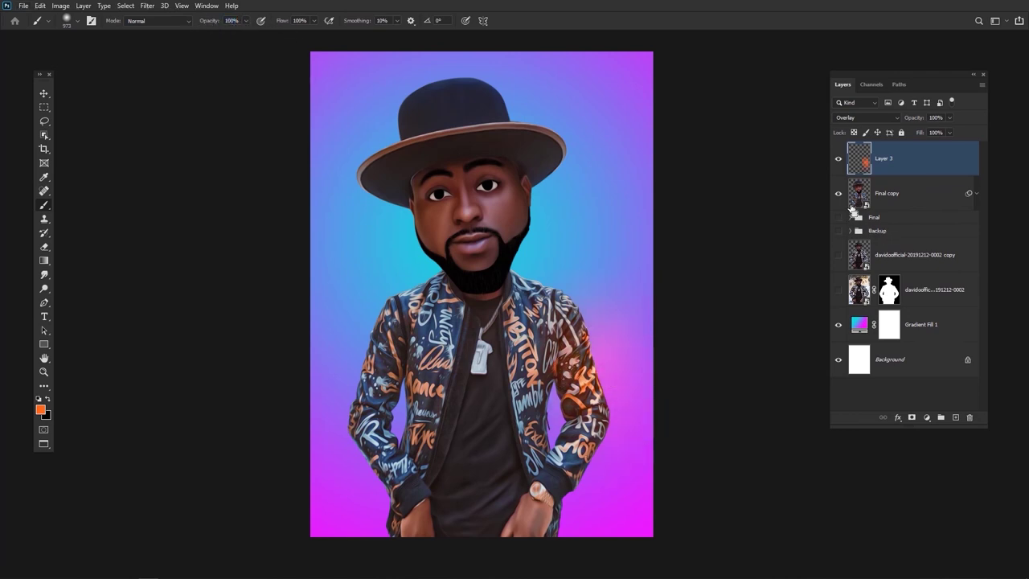
{"action": "key", "text": "ctrl+alt+g"}
{"action": "left_click", "coordinate": [365, 426]}
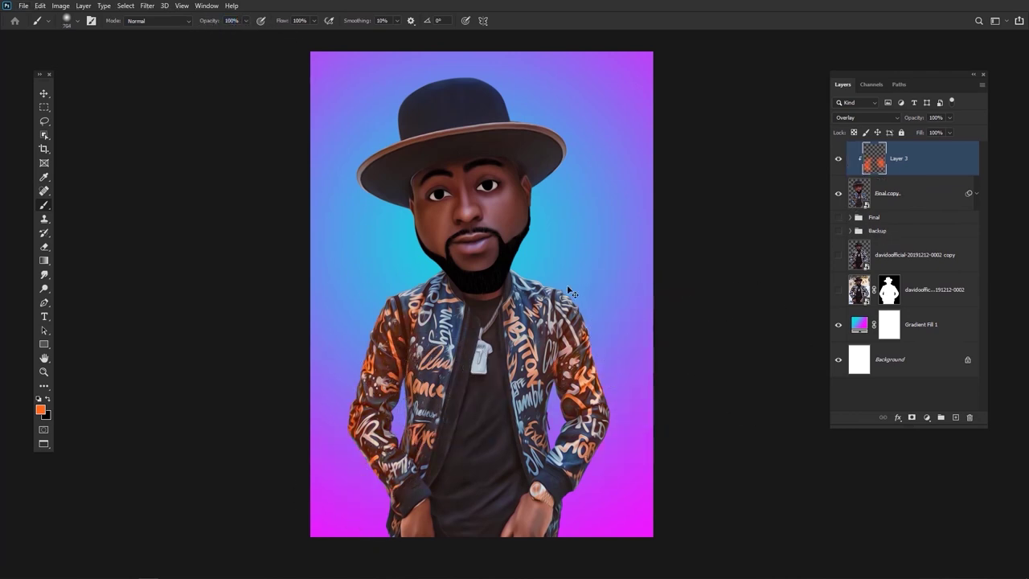
{"action": "mouse_move", "coordinate": [492, 434]}
{"action": "left_mouse_down"}
{"action": "mouse_move", "coordinate": [474, 437]}
{"action": "mouse_move", "coordinate": [511, 447]}
{"action": "mouse_move", "coordinate": [489, 448]}
{"action": "left_mouse_up"}
{"action": "mouse_move", "coordinate": [477, 476]}
{"action": "left_mouse_down"}
{"action": "mouse_move", "coordinate": [454, 546]}
{"action": "mouse_move", "coordinate": [485, 462]}
{"action": "left_mouse_up"}
{"action": "left_click_drag", "start_coordinate": [676, 381], "coordinate": [678, 362]}
Change the brush colour to yellow and paint it over parts of the jacket, including the shoulder and cuff
{"action": "left_click", "coordinate": [40, 409]}
{"action": "left_click", "coordinate": [519, 252]}
{"action": "left_click", "coordinate": [616, 132]}
{"action": "left_click", "coordinate": [527, 299]}
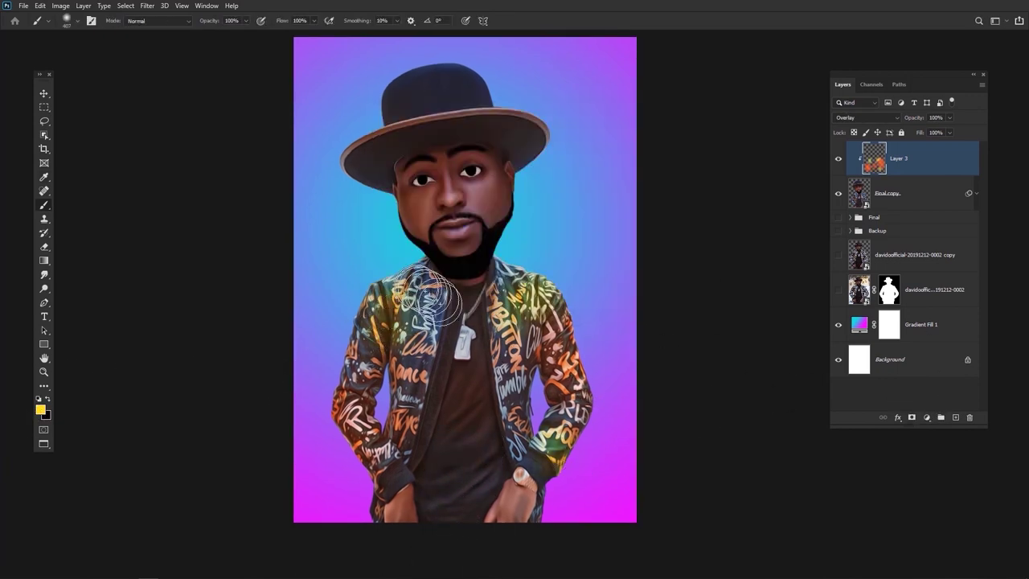
Change the brush colour to bright green and paint it over the front panels of the jacket
{"action": "left_click", "coordinate": [40, 409]}
{"action": "left_click", "coordinate": [521, 239]}
{"action": "left_click", "coordinate": [616, 132]}
{"action": "left_click_drag", "start_coordinate": [516, 361], "coordinate": [526, 429]}
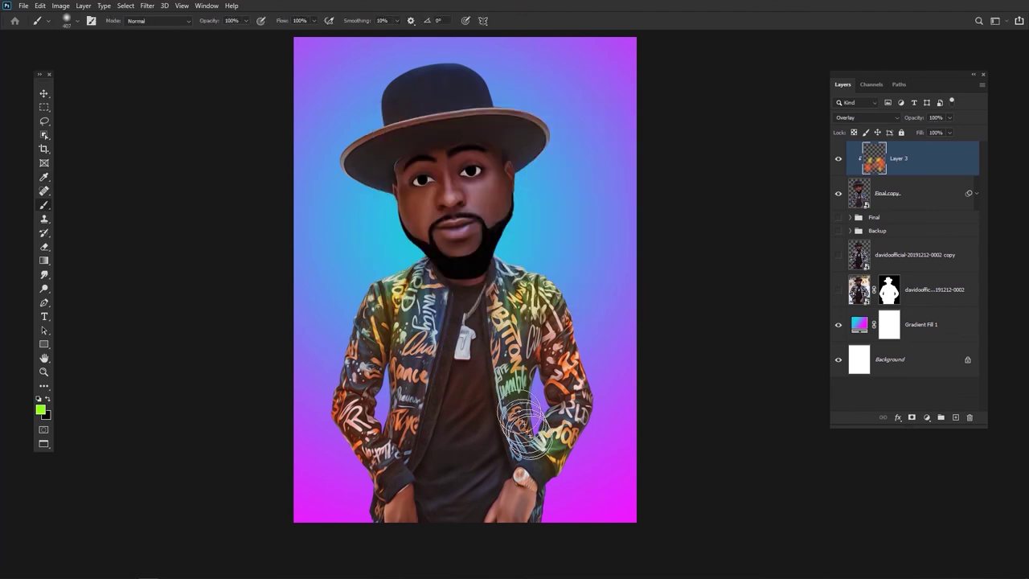
{"action": "left_click_drag", "start_coordinate": [399, 381], "coordinate": [394, 412]}
{"action": "left_click_drag", "start_coordinate": [438, 482], "coordinate": [495, 446]}
{"action": "mouse_move", "coordinate": [612, 397]}
{"action": "left_mouse_down"}
{"action": "mouse_move", "coordinate": [617, 387]}
{"action": "mouse_move", "coordinate": [604, 382]}
{"action": "left_mouse_up"}
Erase the colour spilling onto the black T-shirt with a soft eraser of about 252 px
{"action": "key", "text": "e"}
{"action": "left_click_drag", "start_coordinate": [443, 429], "coordinate": [457, 430]}
{"action": "right_click", "coordinate": [467, 382]}
{"action": "scroll", "coordinate": [485, 420], "scroll_direction": "up", "scroll_amount": 3}
{"action": "left_click", "coordinate": [480, 407]}
{"action": "left_click", "coordinate": [526, 430]}
{"action": "left_click", "coordinate": [628, 26]}
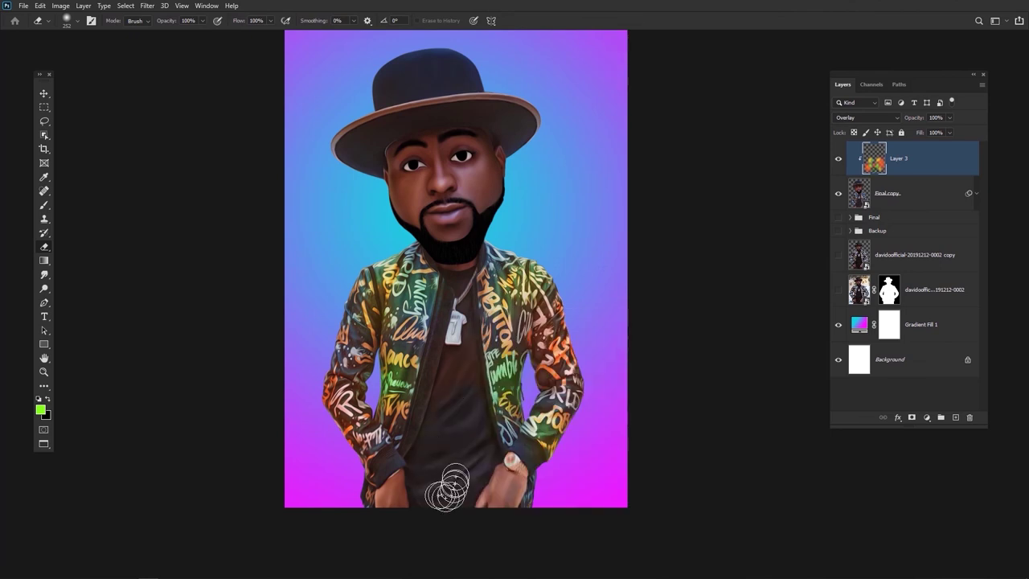
Change the brush colour to turquoise, paint accents on both sleeves, and briefly view the original photo layer alone for comparison
{"action": "scroll", "coordinate": [408, 91], "scroll_direction": "up", "scroll_amount": 3}
{"action": "key", "text": "b"}
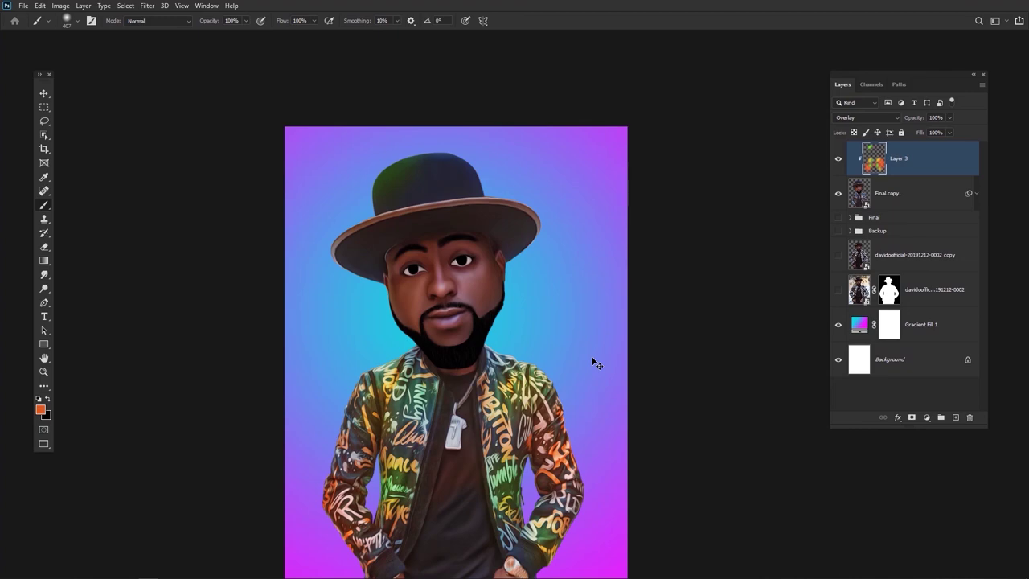
{"action": "scroll", "coordinate": [592, 361], "scroll_direction": "down", "scroll_amount": 3}
{"action": "left_click", "coordinate": [42, 410]}
{"action": "left_click", "coordinate": [522, 206]}
{"action": "left_click", "coordinate": [616, 131]}
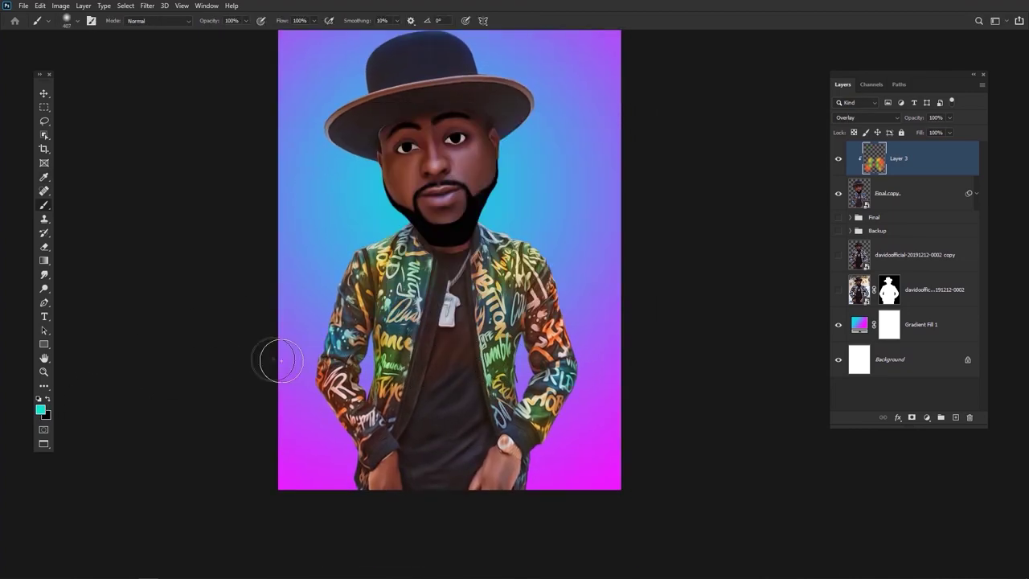
{"action": "left_click", "coordinate": [838, 290], "text": "alt"}
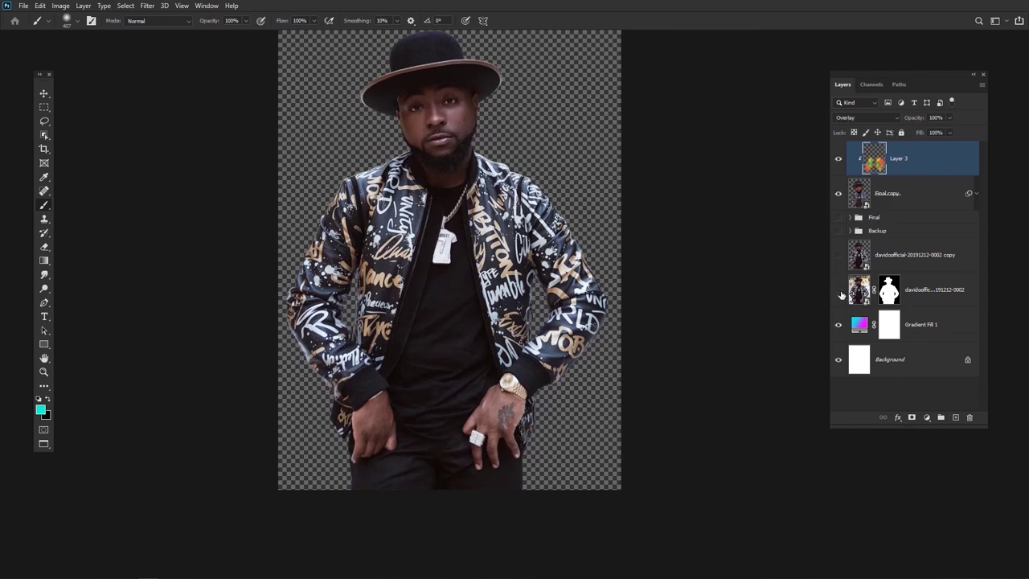
{"action": "left_click", "coordinate": [838, 290], "text": "alt"}
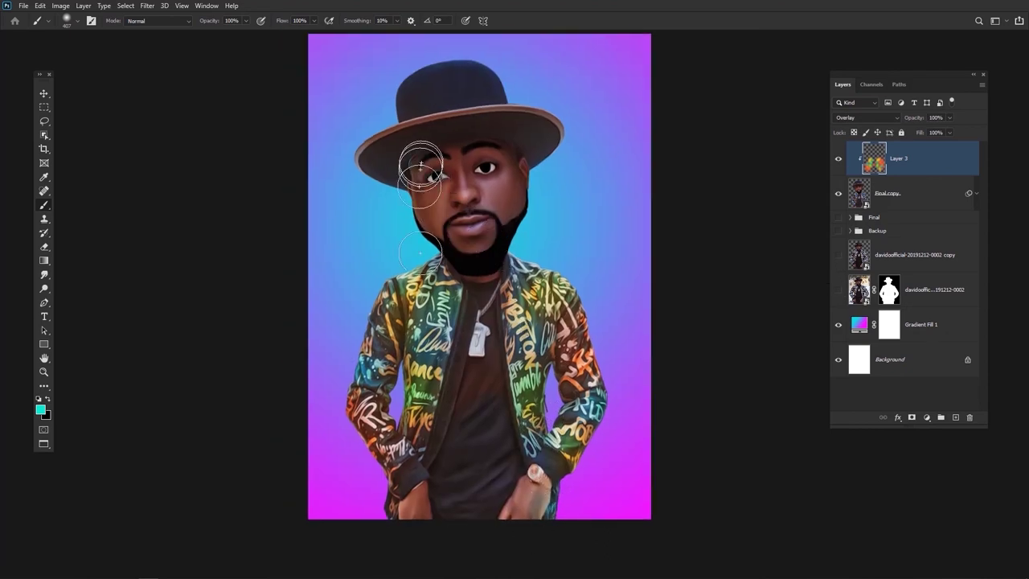
Change the brush colour to orange and paint a warm glow along the ear and cheek on one side of the face
{"action": "left_click", "coordinate": [42, 410]}
{"action": "left_click", "coordinate": [527, 222]}
{"action": "left_click_drag", "start_coordinate": [527, 222], "coordinate": [521, 262]}
{"action": "left_click", "coordinate": [615, 131]}
{"action": "key", "text": "b"}
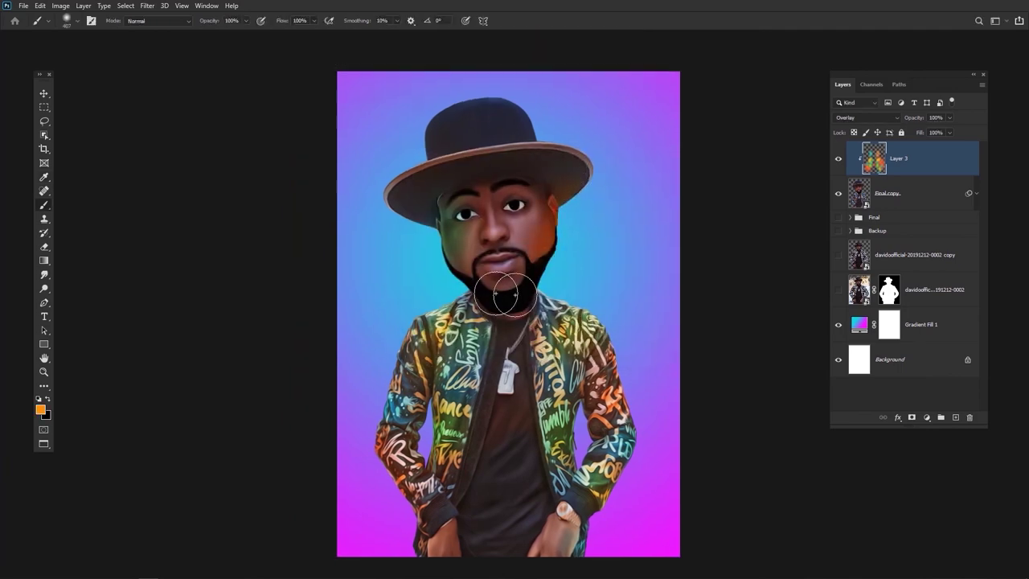
{"action": "left_click_drag", "start_coordinate": [659, 408], "coordinate": [640, 396]}
{"action": "left_click_drag", "start_coordinate": [603, 428], "coordinate": [587, 365]}
Reopen the upper Liquify smart filter on Final copy and refine the body warp in a closer view
{"action": "left_click", "coordinate": [977, 193]}
{"action": "double_click", "coordinate": [884, 246]}
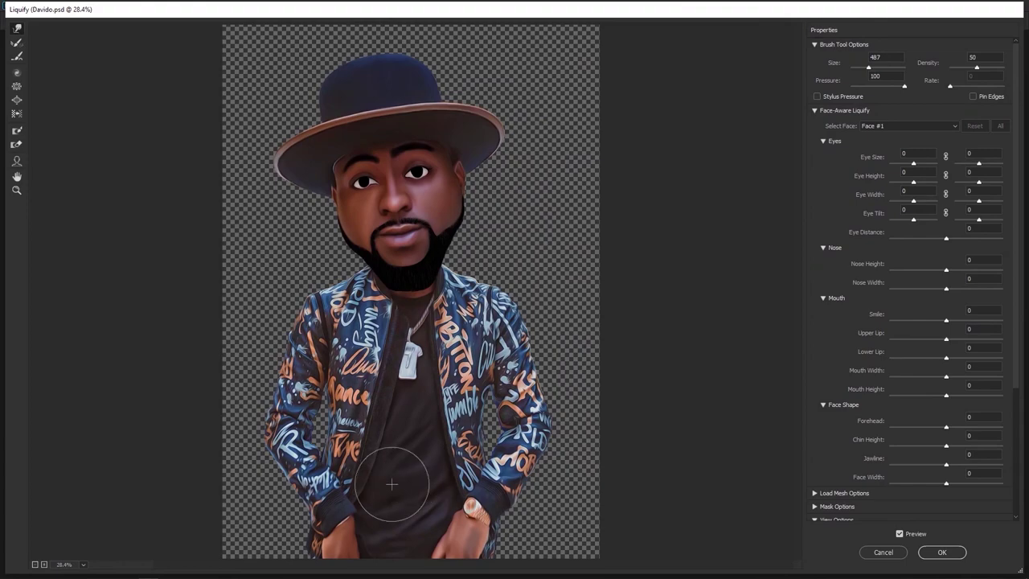
{"action": "key", "text": "ctrl+plus"}
{"action": "key", "text": "ctrl+plus"}
{"action": "mouse_move", "coordinate": [326, 510]}
{"action": "left_mouse_down"}
{"action": "mouse_move", "coordinate": [358, 454]}
{"action": "mouse_move", "coordinate": [341, 399]}
{"action": "left_mouse_up"}
{"action": "key", "text": "ctrl+plus"}
{"action": "mouse_move", "coordinate": [277, 478]}
{"action": "left_mouse_down"}
{"action": "mouse_move", "coordinate": [300, 450]}
{"action": "mouse_move", "coordinate": [275, 529]}
{"action": "mouse_move", "coordinate": [320, 457]}
{"action": "left_mouse_up"}
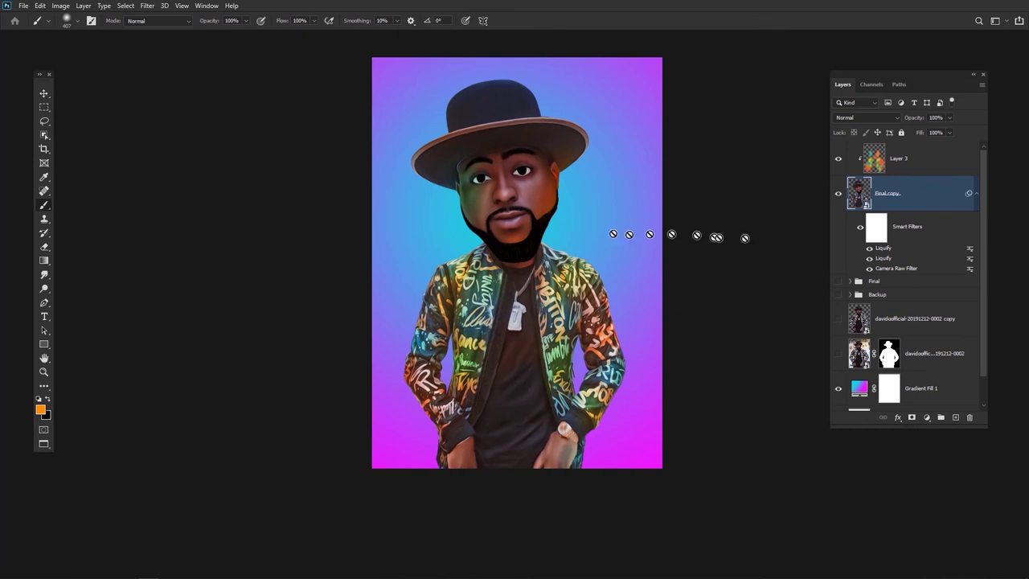
Enlarge Final copy together with its clipped Overlay colour layer and reposition the figure so the hands meet the canvas's lower edge
{"action": "left_click", "coordinate": [916, 162], "text": "shift"}
{"action": "key", "text": "ctrl+t"}
{"action": "left_click_drag", "start_coordinate": [528, 294], "coordinate": [510, 351]}
{"action": "left_click_drag", "start_coordinate": [644, 113], "coordinate": [669, 88]}
{"action": "left_click_drag", "start_coordinate": [504, 323], "coordinate": [512, 322]}
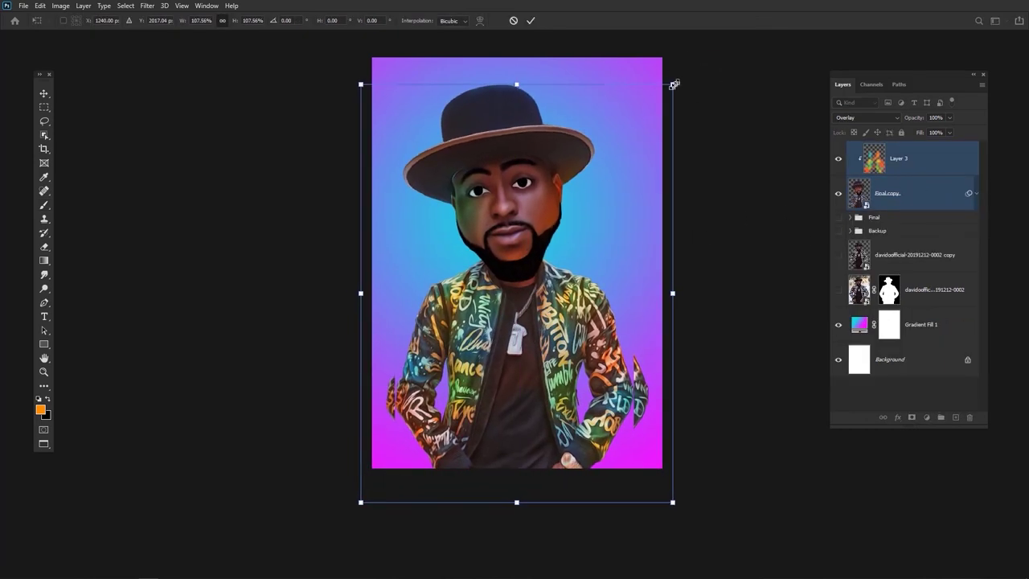
{"action": "left_click_drag", "start_coordinate": [673, 85], "coordinate": [679, 77]}
{"action": "left_click_drag", "start_coordinate": [517, 350], "coordinate": [515, 347]}
{"action": "left_click", "coordinate": [530, 20]}
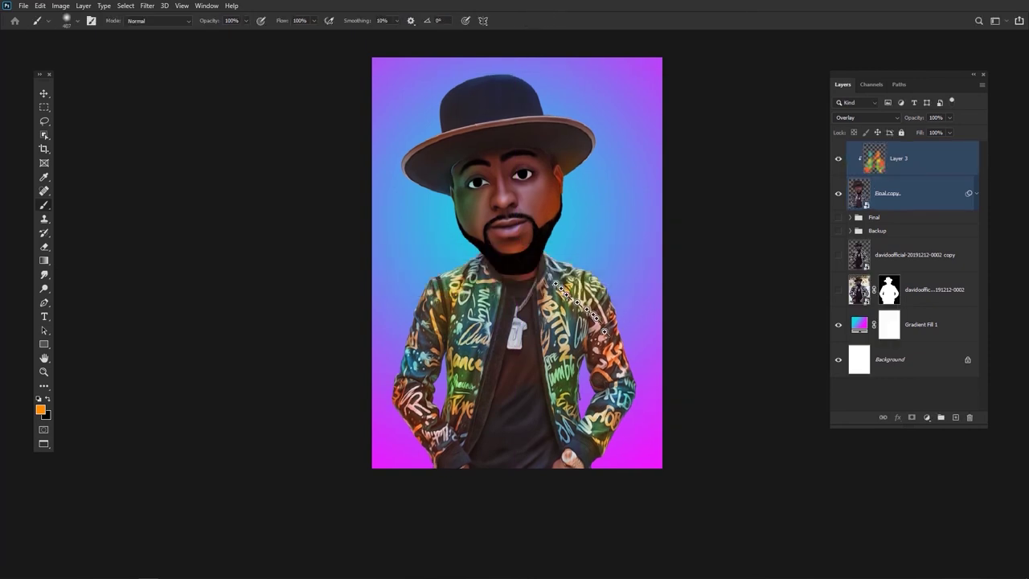
Create a new empty layer directly above the Gradient Fill 1 background layer
{"action": "scroll", "coordinate": [592, 313], "scroll_direction": "down", "scroll_amount": 2}
{"action": "scroll", "coordinate": [603, 315], "scroll_direction": "up", "scroll_amount": 2}
{"action": "left_click_drag", "start_coordinate": [608, 313], "coordinate": [599, 351]}
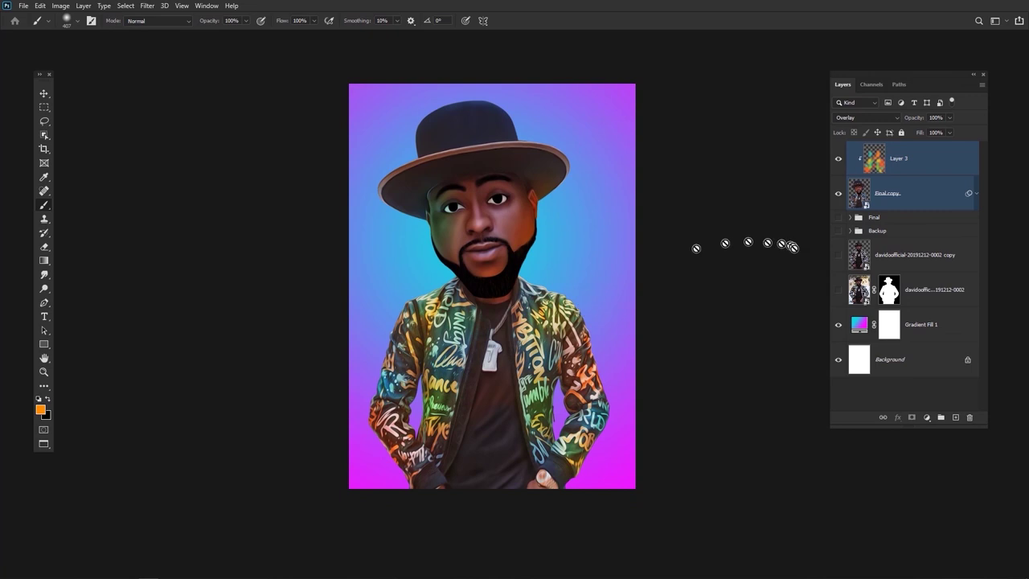
{"action": "left_click", "coordinate": [942, 320]}
{"action": "left_click", "coordinate": [956, 417]}
Load the rambut brush set into the brush presets and browse through its brushes
{"action": "right_click", "coordinate": [481, 291]}
{"action": "left_click", "coordinate": [418, 339]}
{"action": "left_click", "coordinate": [576, 257]}
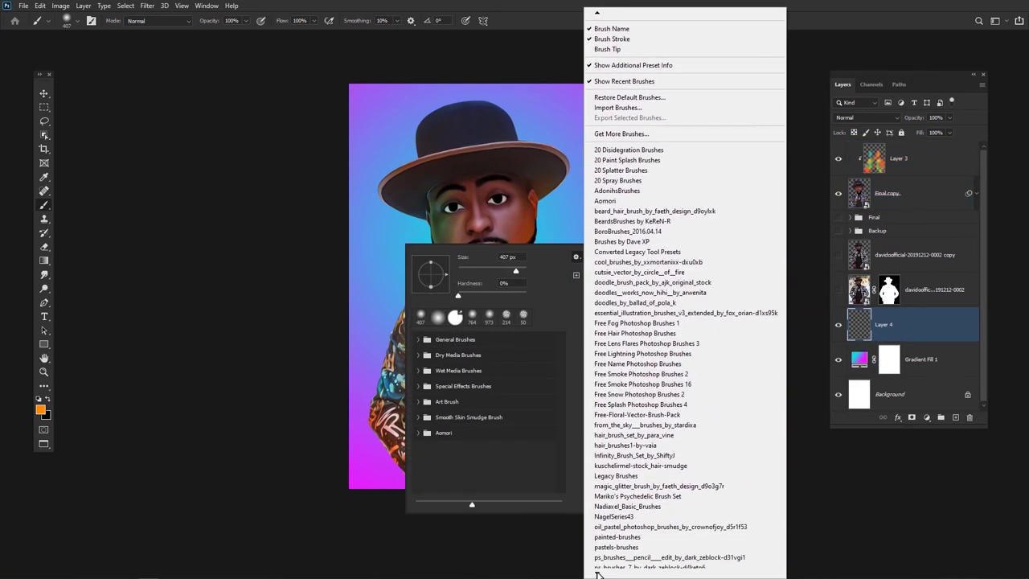
{"action": "left_click", "coordinate": [612, 528]}
{"action": "left_click", "coordinate": [482, 216]}
{"action": "left_click", "coordinate": [418, 448]}
{"action": "scroll", "coordinate": [482, 410], "scroll_direction": "down", "scroll_amount": 10}
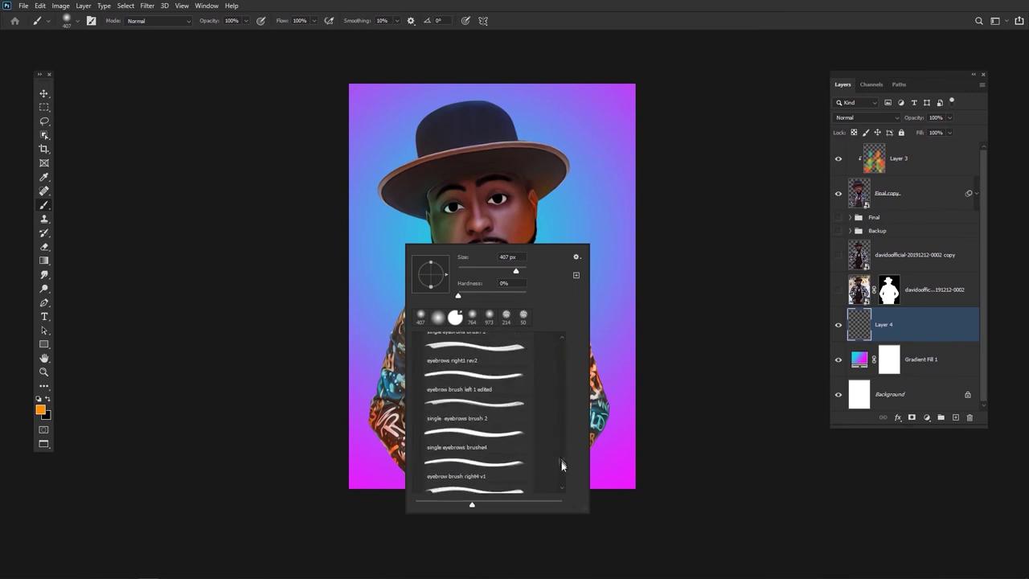
{"action": "left_click", "coordinate": [617, 17]}
Choose the Flowing Stars brush, enlarge it, and try painting orange stars on the background behind the figure
{"action": "right_click", "coordinate": [584, 258]}
{"action": "mouse_move", "coordinate": [739, 493]}
{"action": "left_mouse_down"}
{"action": "mouse_move", "coordinate": [740, 389]}
{"action": "mouse_move", "coordinate": [740, 415]}
{"action": "left_mouse_up"}
{"action": "left_click", "coordinate": [667, 392]}
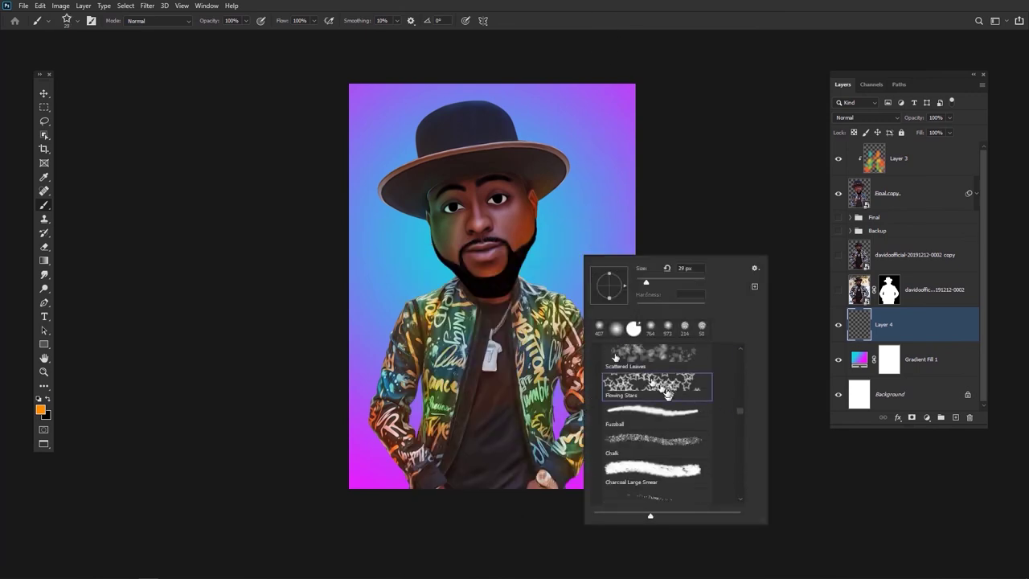
{"action": "left_click", "coordinate": [680, 24]}
{"action": "left_click_drag", "start_coordinate": [533, 275], "coordinate": [556, 281]}
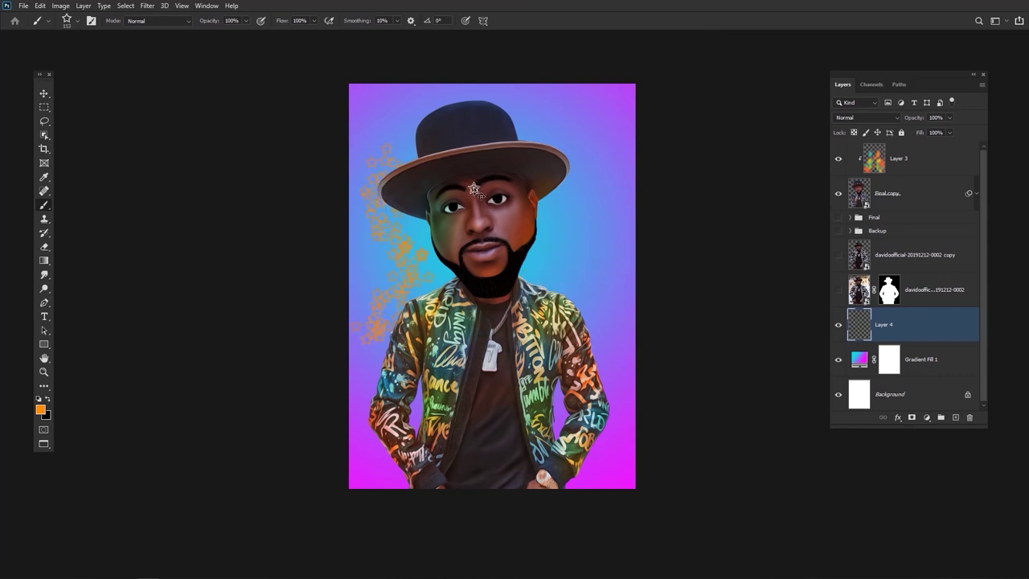
Change the brush colour to white and undo the trial star strokes on Layer 4
{"action": "left_click", "coordinate": [41, 409]}
{"action": "mouse_move", "coordinate": [406, 163]}
{"action": "left_mouse_down"}
{"action": "mouse_move", "coordinate": [368, 129]}
{"action": "mouse_move", "coordinate": [401, 259]}
{"action": "left_mouse_up"}
{"action": "left_click", "coordinate": [616, 131]}
{"action": "key", "text": "ctrl+z"}
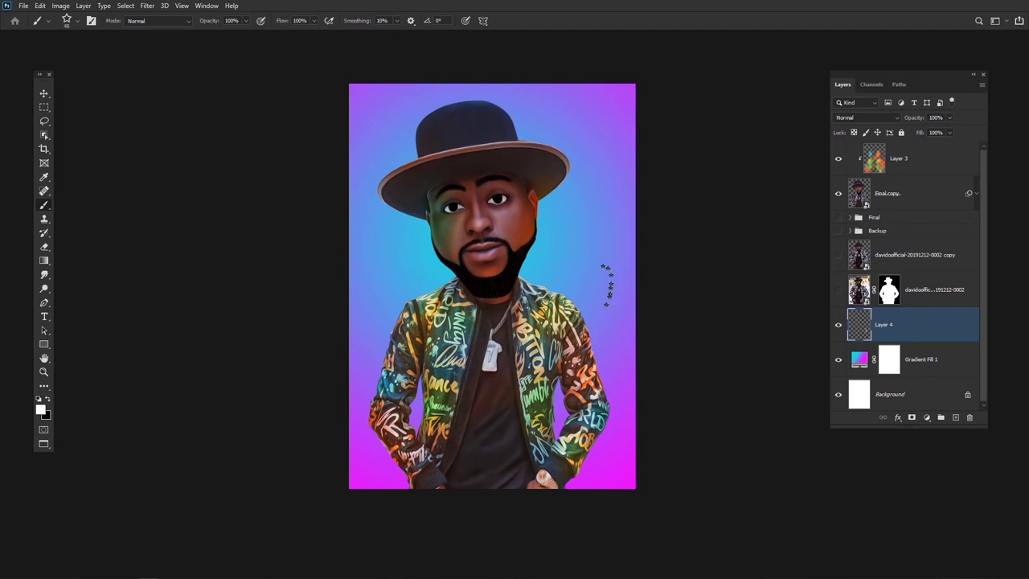
Load one more brush set from the preset library, looking for a sparkle brush
{"action": "right_click", "coordinate": [599, 274]}
{"action": "scroll", "coordinate": [743, 443], "scroll_direction": "up", "scroll_amount": 3}
{"action": "scroll", "coordinate": [744, 442], "scroll_direction": "down", "scroll_amount": 2}
{"action": "scroll", "coordinate": [745, 447], "scroll_direction": "up", "scroll_amount": 6}
{"action": "left_click", "coordinate": [757, 304]}
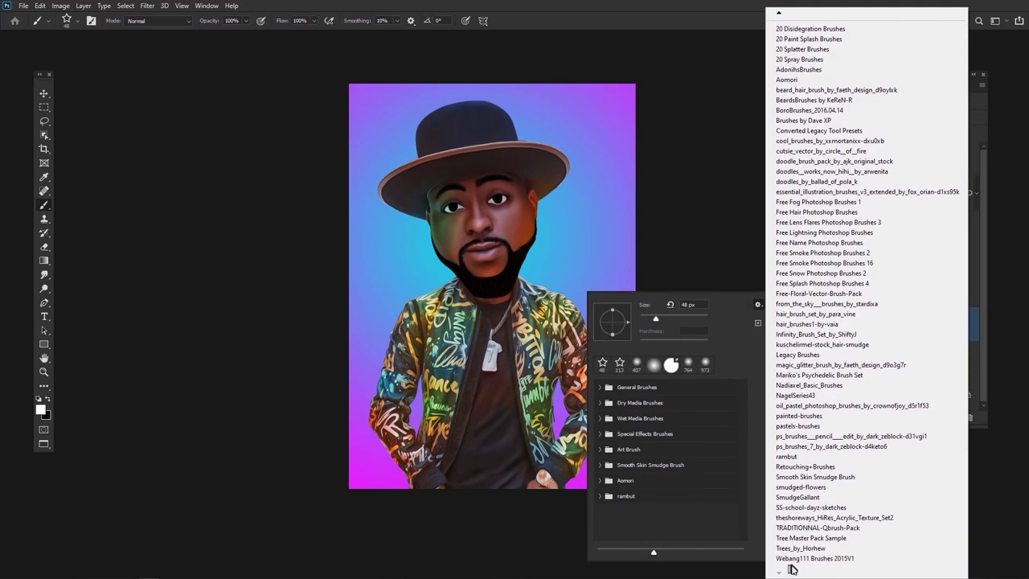
{"action": "left_click", "coordinate": [791, 558]}
{"action": "left_click", "coordinate": [483, 219]}
Pick a four-pointed sparkle brush from the newly loaded set and paint white sparkles across the gradient background on Layer 4
{"action": "left_click", "coordinate": [600, 512]}
{"action": "mouse_move", "coordinate": [743, 393]}
{"action": "left_mouse_down"}
{"action": "mouse_move", "coordinate": [743, 525]}
{"action": "mouse_move", "coordinate": [746, 491]}
{"action": "left_mouse_up"}
{"action": "left_click", "coordinate": [688, 444]}
{"action": "left_click", "coordinate": [382, 284]}
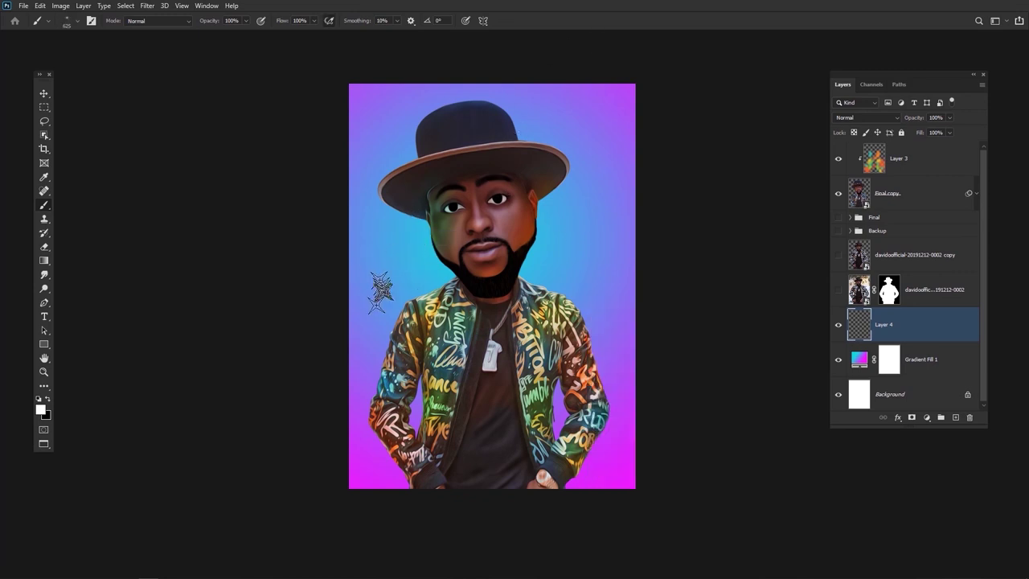
{"action": "mouse_move", "coordinate": [381, 291]}
{"action": "left_mouse_down"}
{"action": "mouse_move", "coordinate": [374, 195]}
{"action": "mouse_move", "coordinate": [583, 270]}
{"action": "left_mouse_up"}
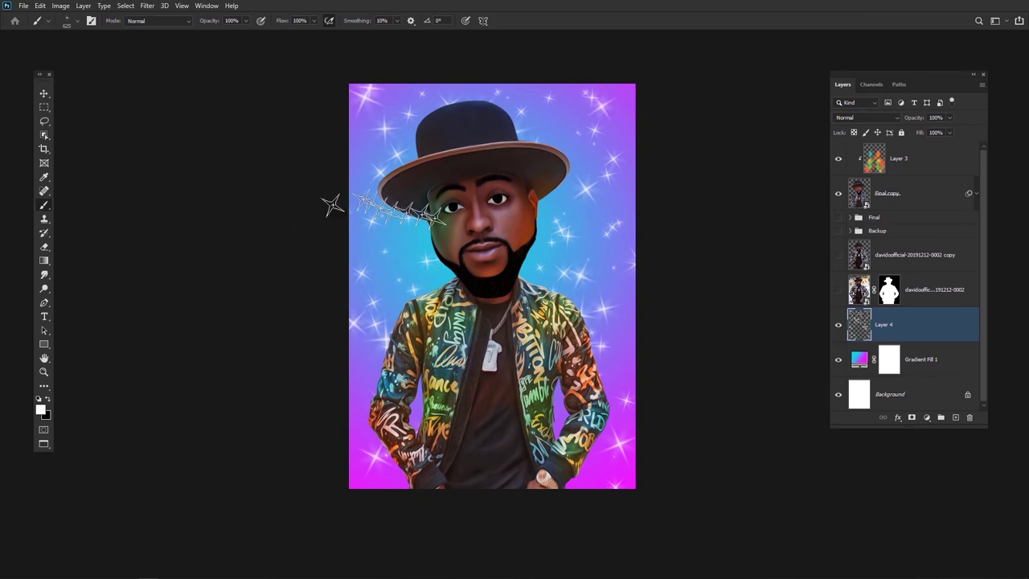
Add a new layer above Layer 3 and paint white sparkles over the jacket and shirt
{"action": "left_click", "coordinate": [918, 163]}
{"action": "left_click", "coordinate": [955, 417]}
{"action": "left_click_drag", "start_coordinate": [495, 394], "coordinate": [515, 400]}
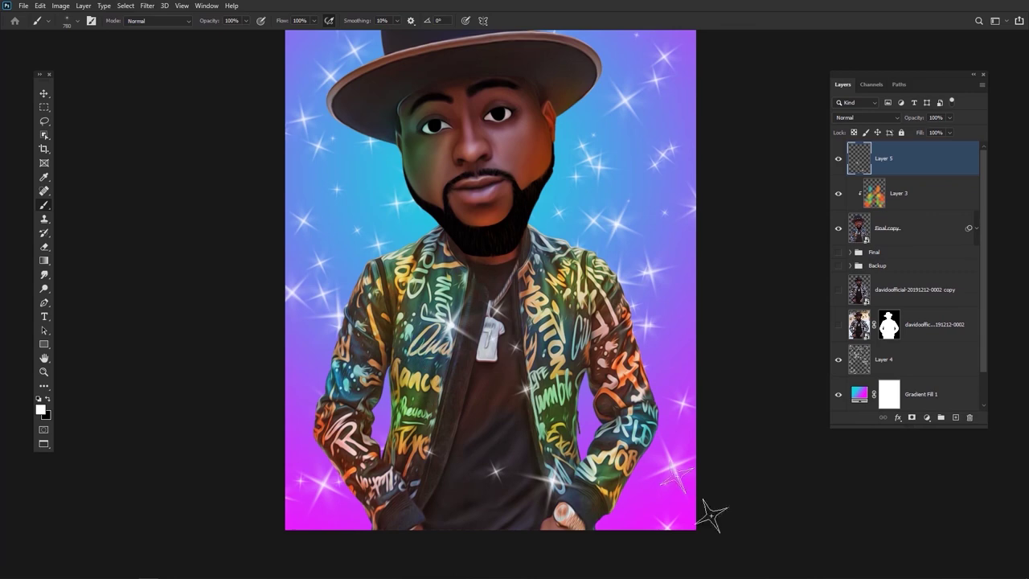
Move the bright sparkle on Layer 5 onto the necklace pendant and erase the extra sparkles over the shirt and jacket
{"action": "key", "text": "v"}
{"action": "left_click_drag", "start_coordinate": [455, 330], "coordinate": [490, 317]}
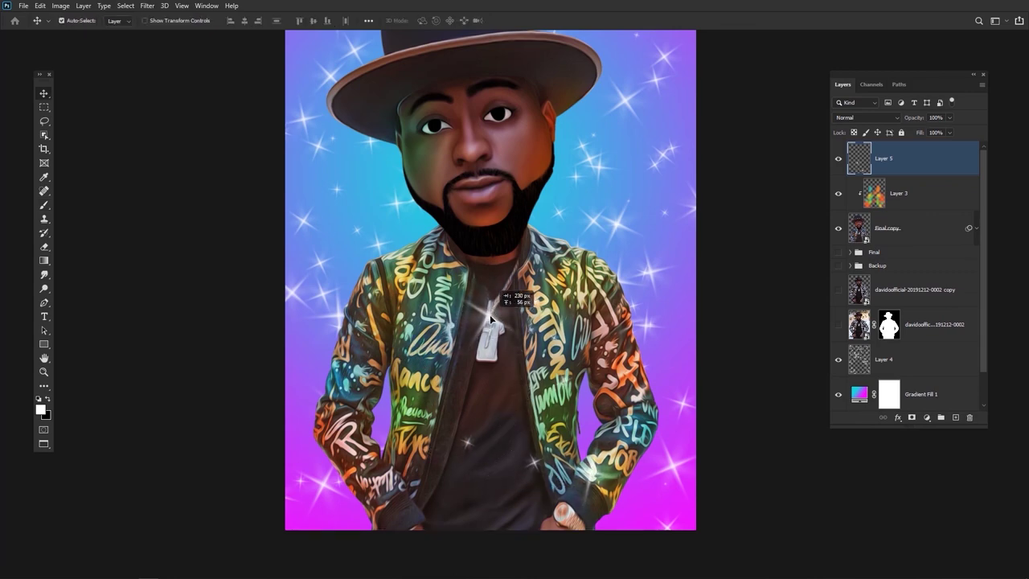
{"action": "key", "text": "e"}
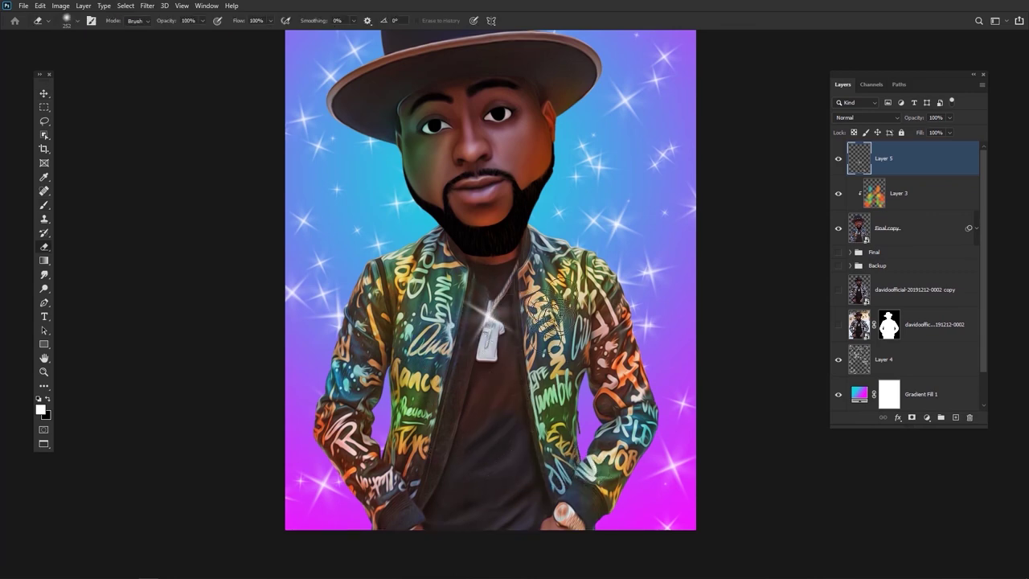
{"action": "key", "text": "v"}
{"action": "scroll", "coordinate": [519, 457], "scroll_direction": "down", "scroll_amount": 3}
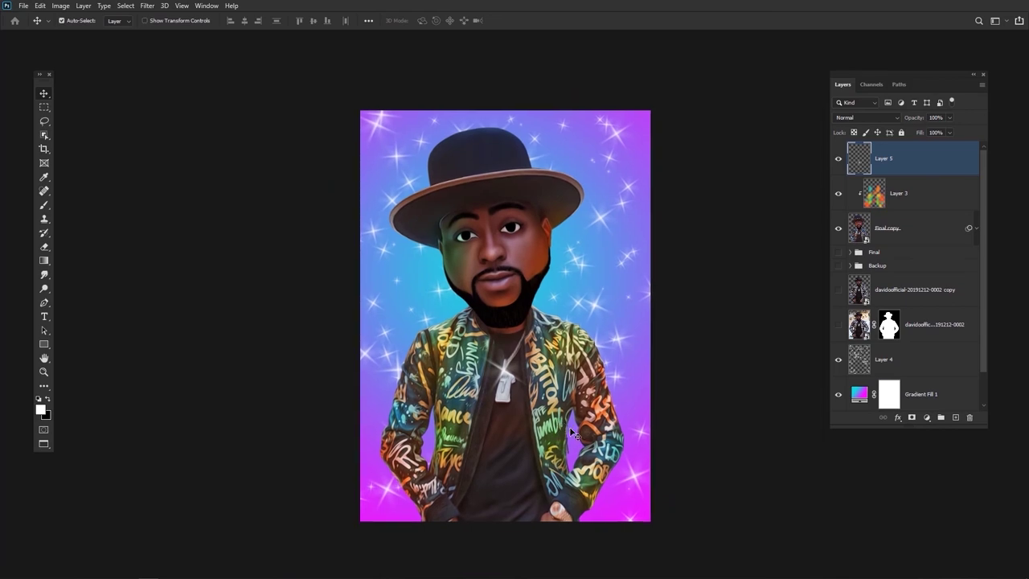
{"action": "scroll", "coordinate": [519, 336], "scroll_direction": "up", "scroll_amount": 1}
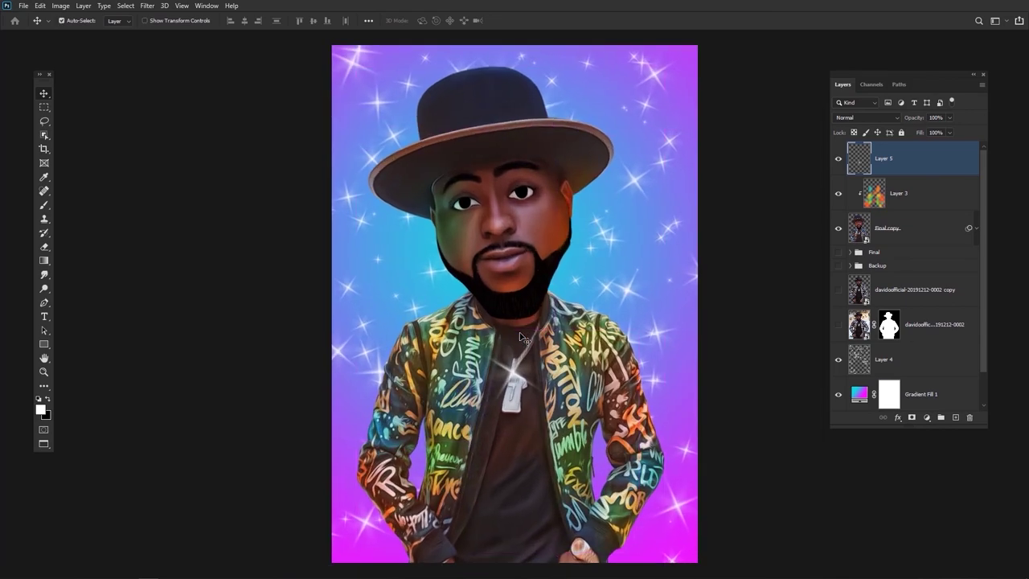
{"action": "scroll", "coordinate": [620, 445], "scroll_direction": "down", "scroll_amount": 1}
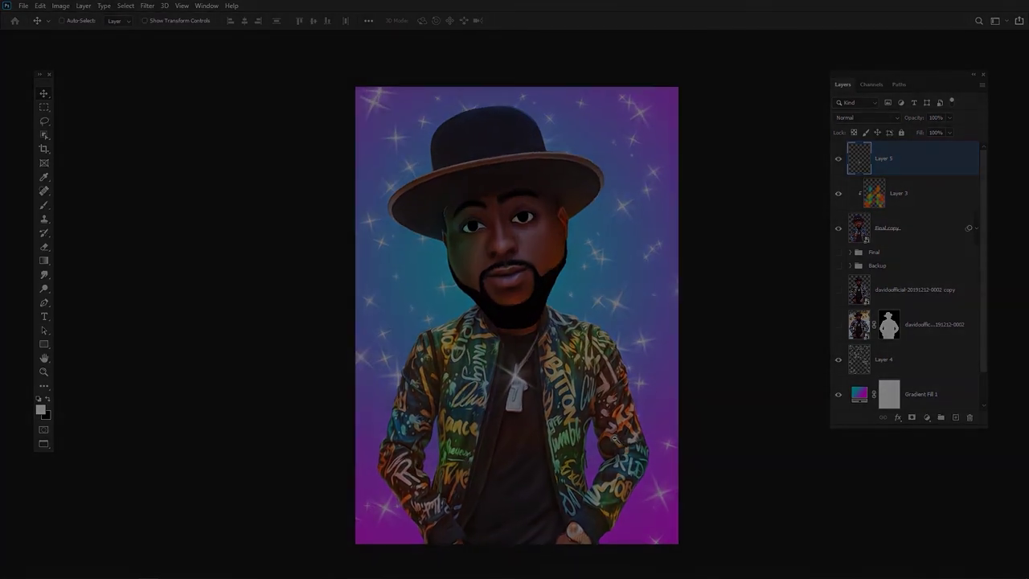